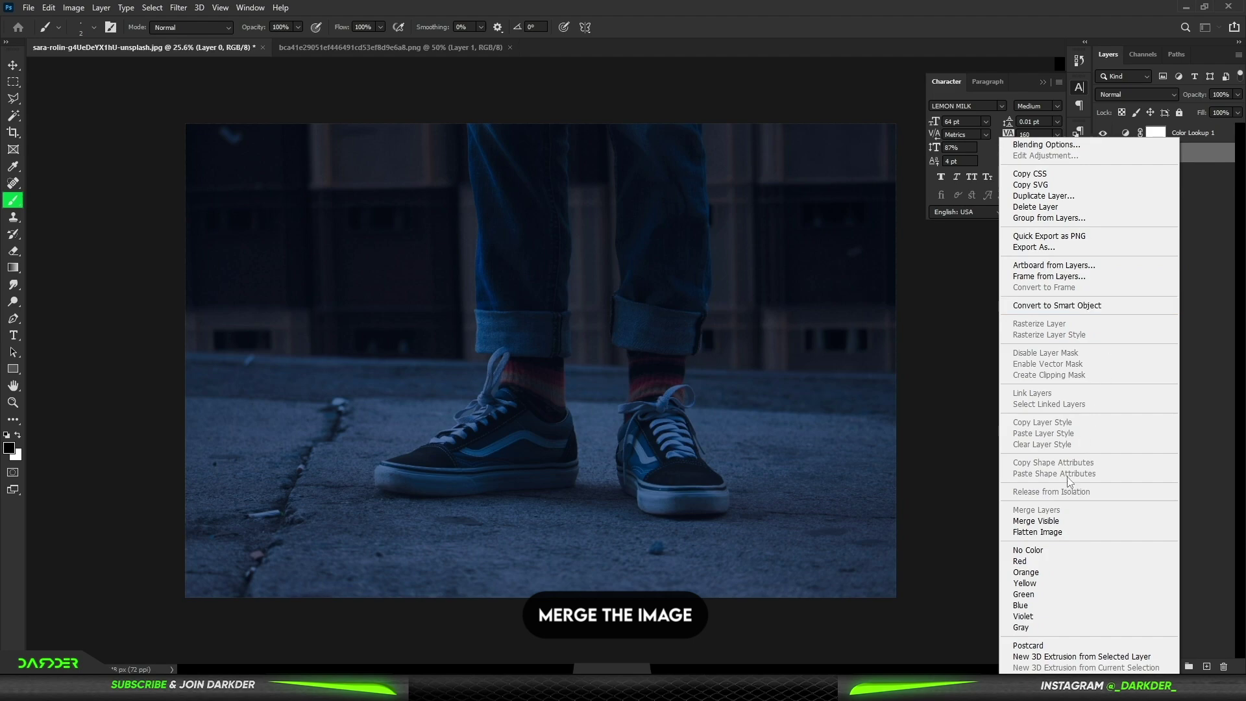
# - Merge all visible layers and start a Pen path up the inner edge of the right-hand shoe's toe and sole
pyautogui.click(1056, 521)
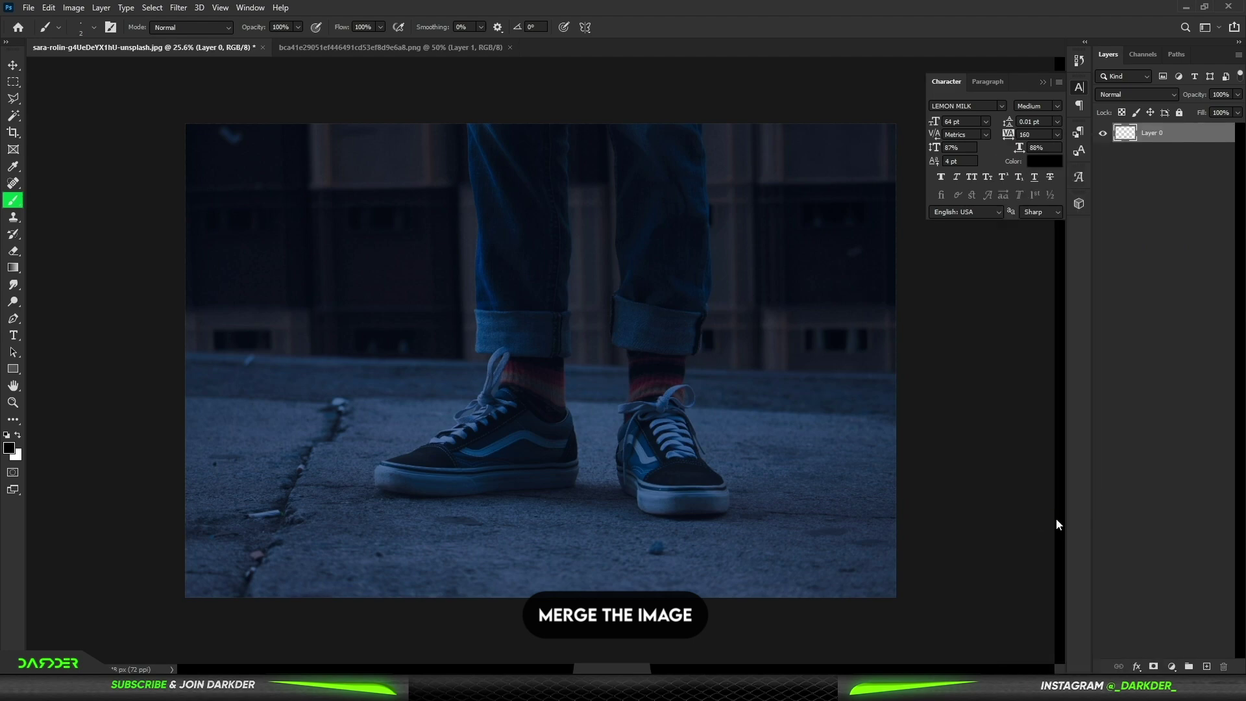
pyautogui.click(13, 322)
pyautogui.scroll(8, 690, 534)
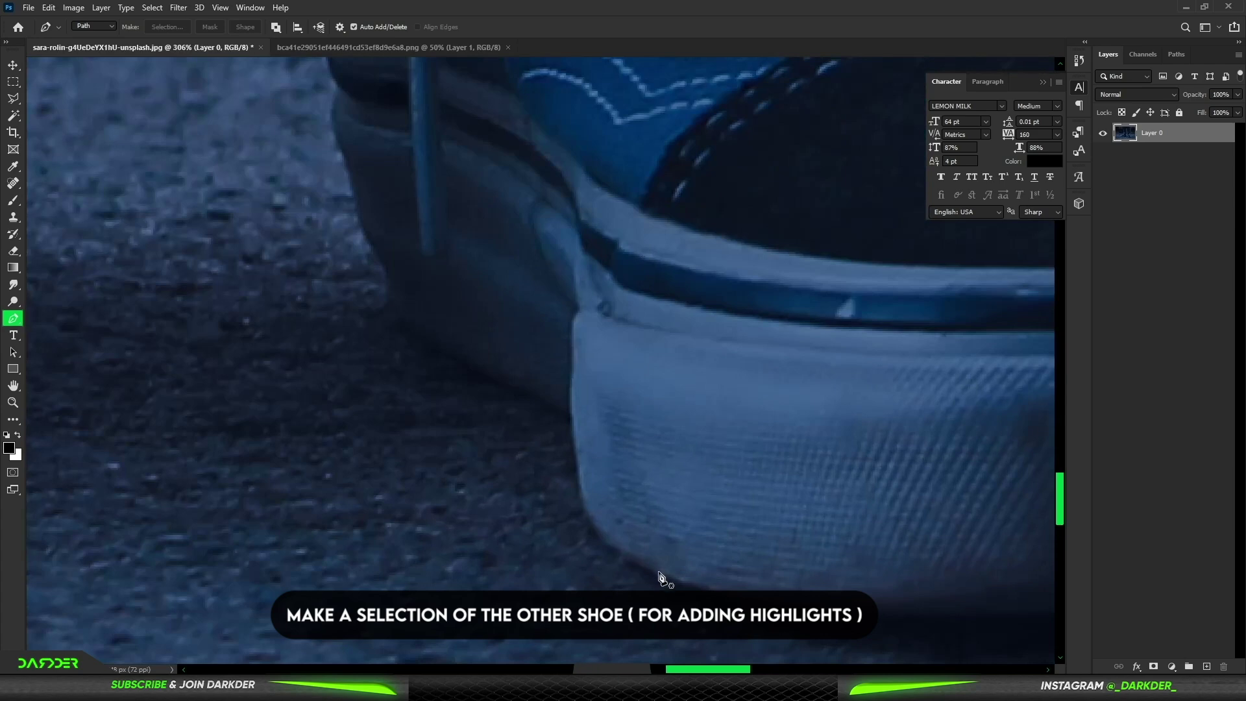
pyautogui.click(651, 572)
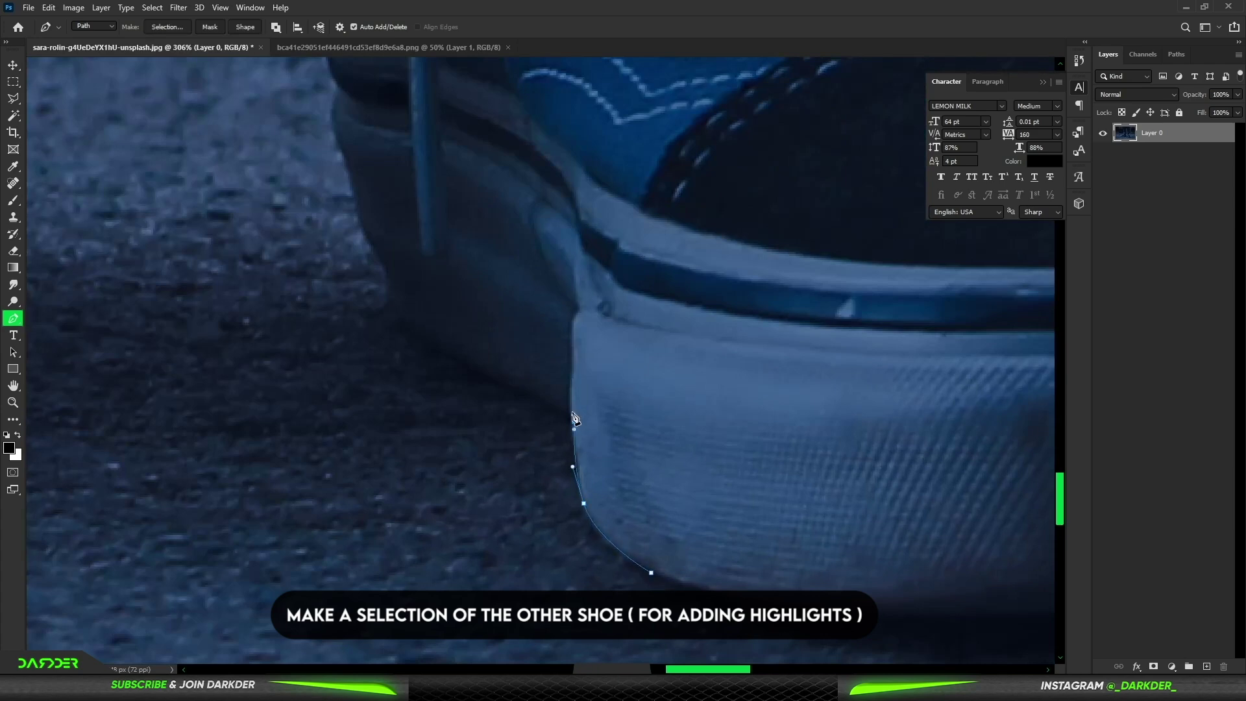
pyautogui.moveTo(333, 125); pyautogui.dragTo(511, 563)
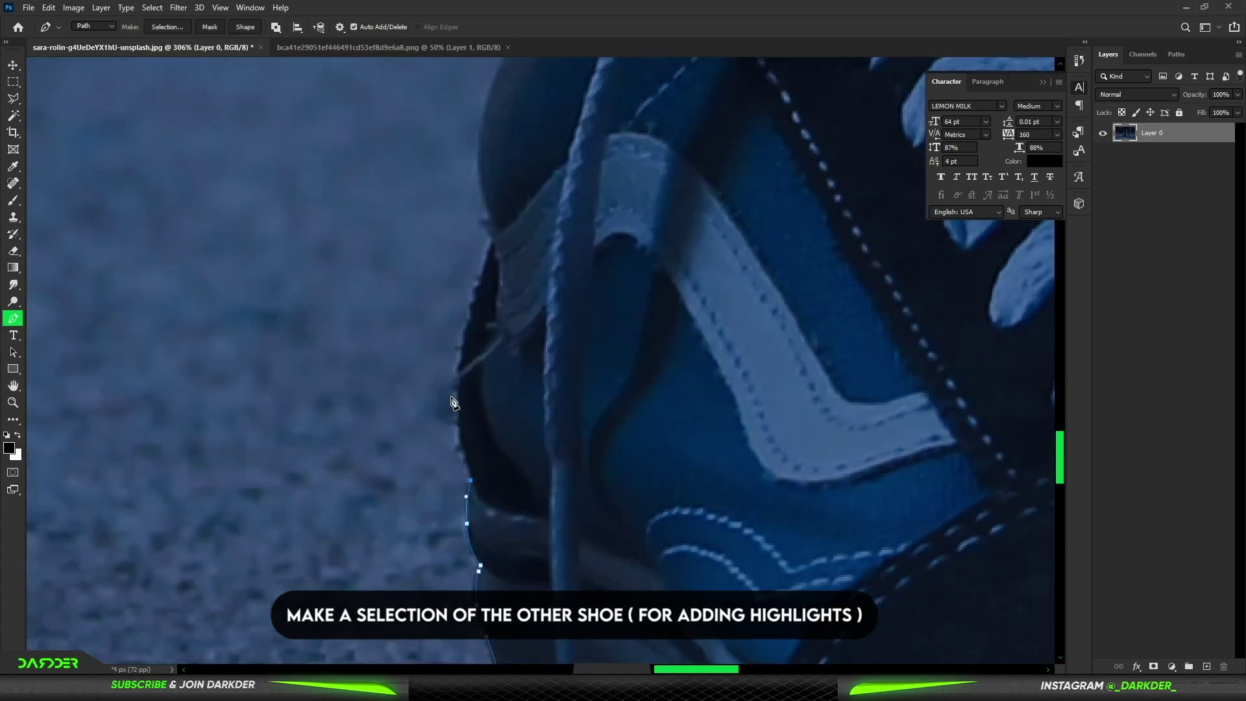
# - Continue the Pen path up the side of the right-hand shoe and along the sock to the bottom of the jeans cuff
pyautogui.moveTo(481, 187); pyautogui.dragTo(477, 128)
pyautogui.moveTo(481, 241); pyautogui.dragTo(374, 640)
pyautogui.moveTo(409, 429); pyautogui.dragTo(447, 346)
pyautogui.click(448, 276)
pyautogui.moveTo(495, 266); pyautogui.dragTo(541, 470)
pyautogui.moveTo(446, 441); pyautogui.dragTo(438, 432)
pyautogui.moveTo(588, 272); pyautogui.dragTo(539, 502)
pyautogui.moveTo(511, 426); pyautogui.dragTo(519, 373)
pyautogui.moveTo(513, 134); pyautogui.dragTo(512, 82)
# - Trace the path around the inner edge of the rolled jeans cuff up to its upper fold
pyautogui.moveTo(654, 216); pyautogui.dragTo(664, 630)
pyautogui.moveTo(506, 372); pyautogui.dragTo(502, 350)
pyautogui.click(493, 319)
pyautogui.moveTo(319, 233); pyautogui.dragTo(335, 445)
pyautogui.moveTo(322, 381); pyautogui.dragTo(314, 364)
pyautogui.moveTo(314, 211); pyautogui.dragTo(318, 157)
pyautogui.moveTo(405, 165); pyautogui.dragTo(467, 580)
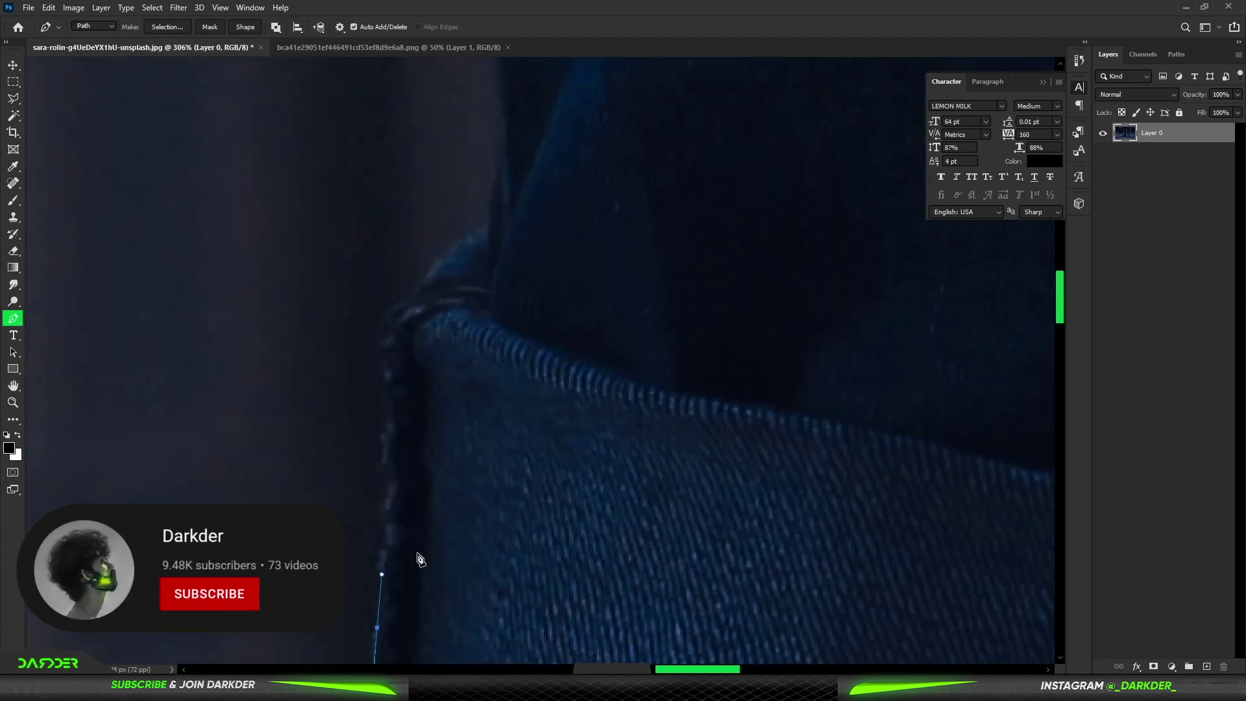
pyautogui.moveTo(438, 263); pyautogui.dragTo(465, 240)
pyautogui.click(486, 227)
# - Extend the path up the inner edge of the right-hand trouser leg toward the upper image border
pyautogui.moveTo(557, 263); pyautogui.dragTo(543, 456)
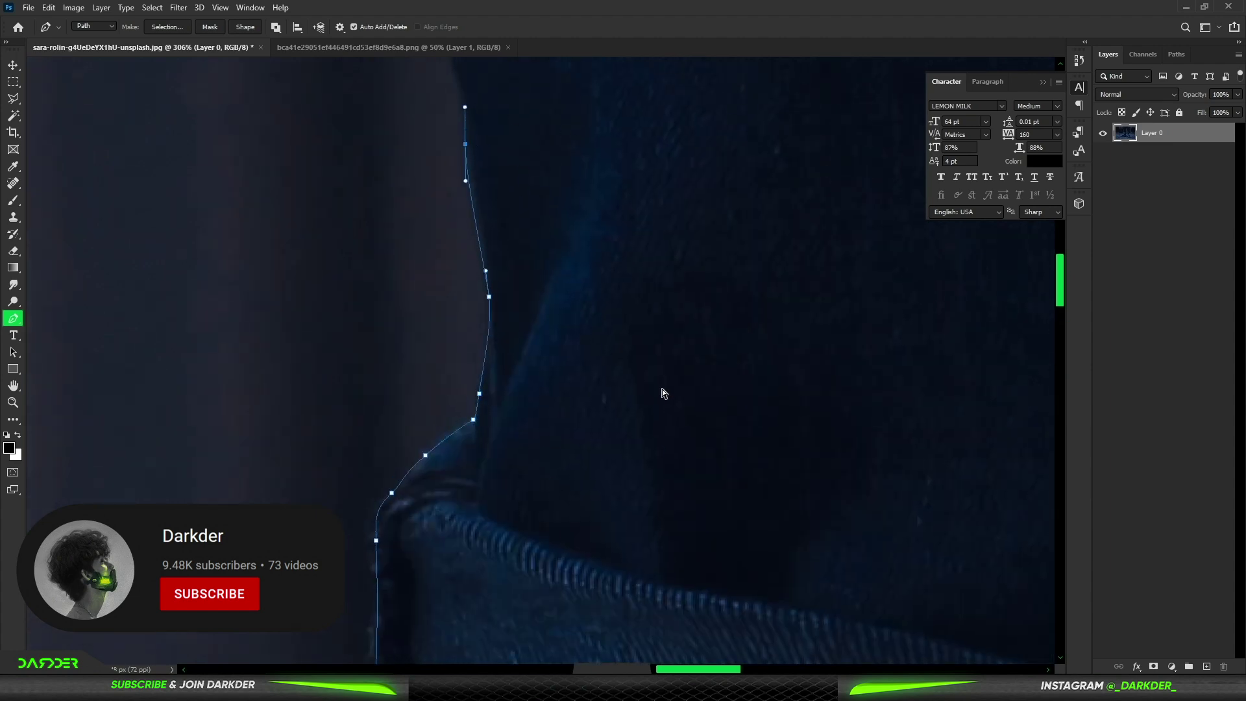
pyautogui.moveTo(519, 163); pyautogui.dragTo(671, 596)
pyautogui.moveTo(578, 374); pyautogui.dragTo(573, 327)
pyautogui.click(587, 232)
pyautogui.moveTo(650, 276); pyautogui.dragTo(656, 509)
pyautogui.moveTo(584, 275); pyautogui.dragTo(586, 188)
pyautogui.moveTo(580, 126); pyautogui.dragTo(572, 461)
pyautogui.moveTo(563, 231); pyautogui.dragTo(556, 129)
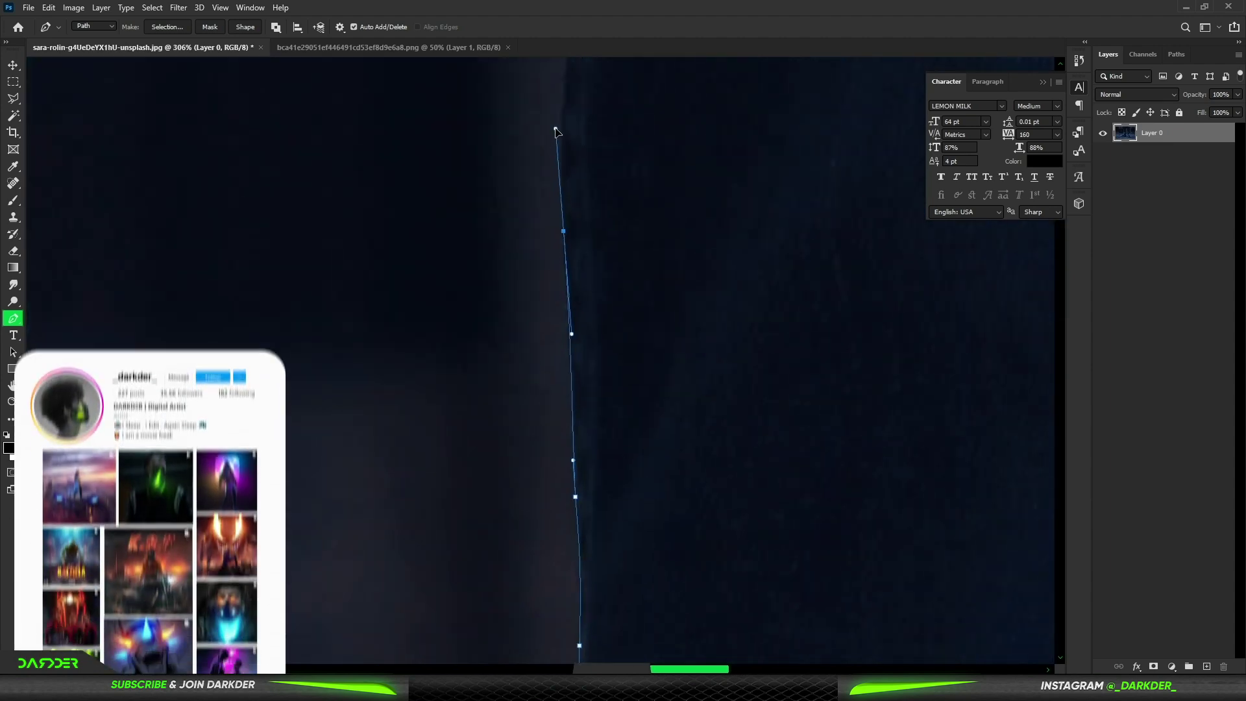
# - Close the path loosely around the outer side of the right-hand leg and below its shoe
pyautogui.scroll(-10, 567, 250)
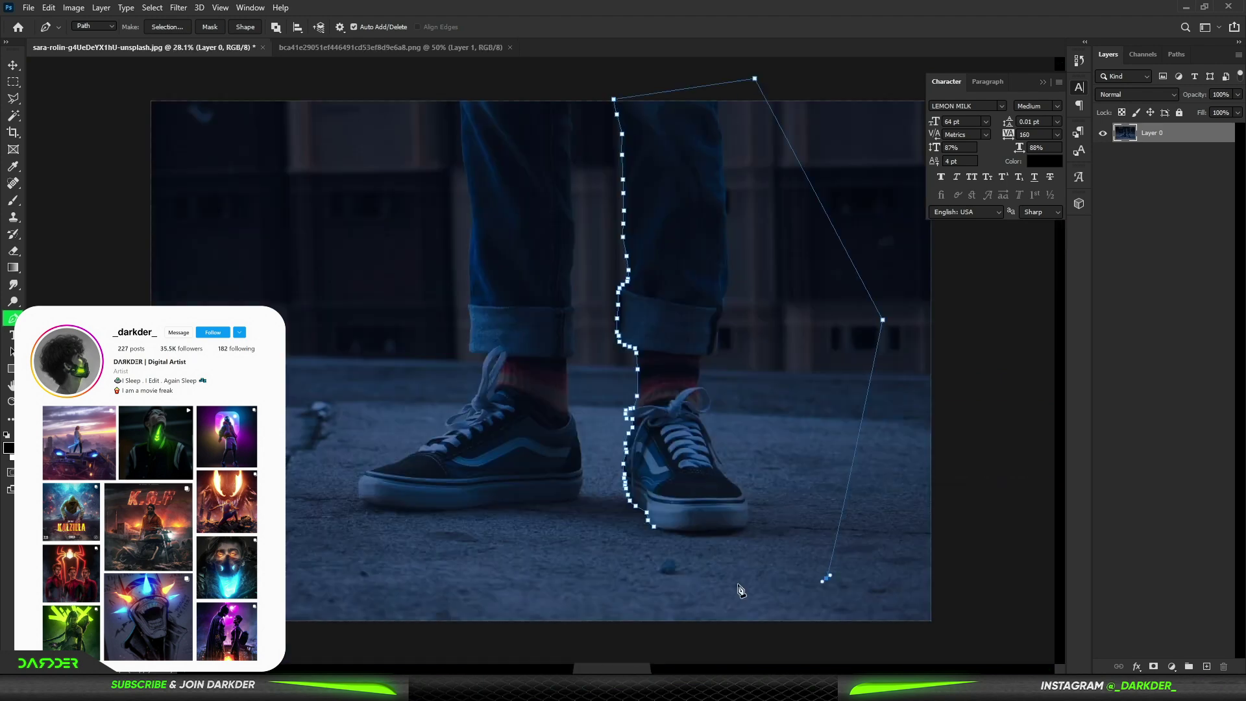
pyautogui.click(720, 574)
pyautogui.click(653, 526)
# - Convert the closed path into a selection and copy the selected leg and shoe to a separate layer
pyautogui.rightClick(702, 445)
pyautogui.click(745, 207)
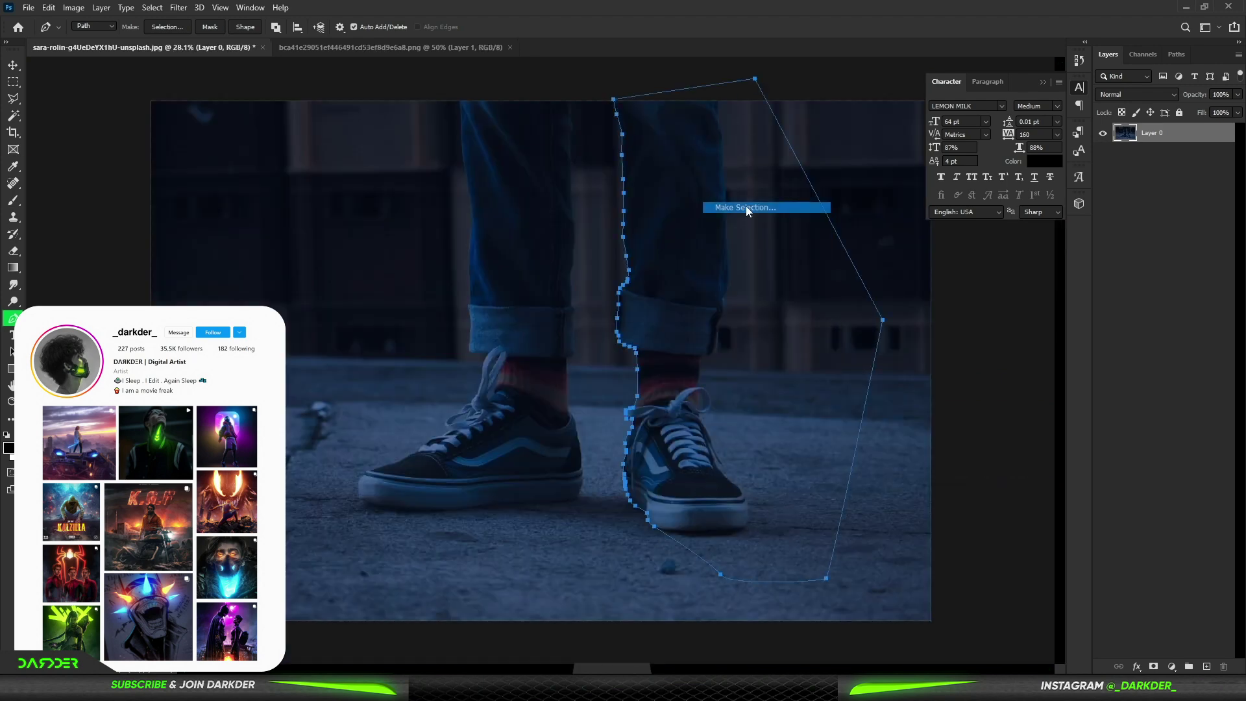
pyautogui.click(688, 183)
pyautogui.hotkey('ctrl', 'j')
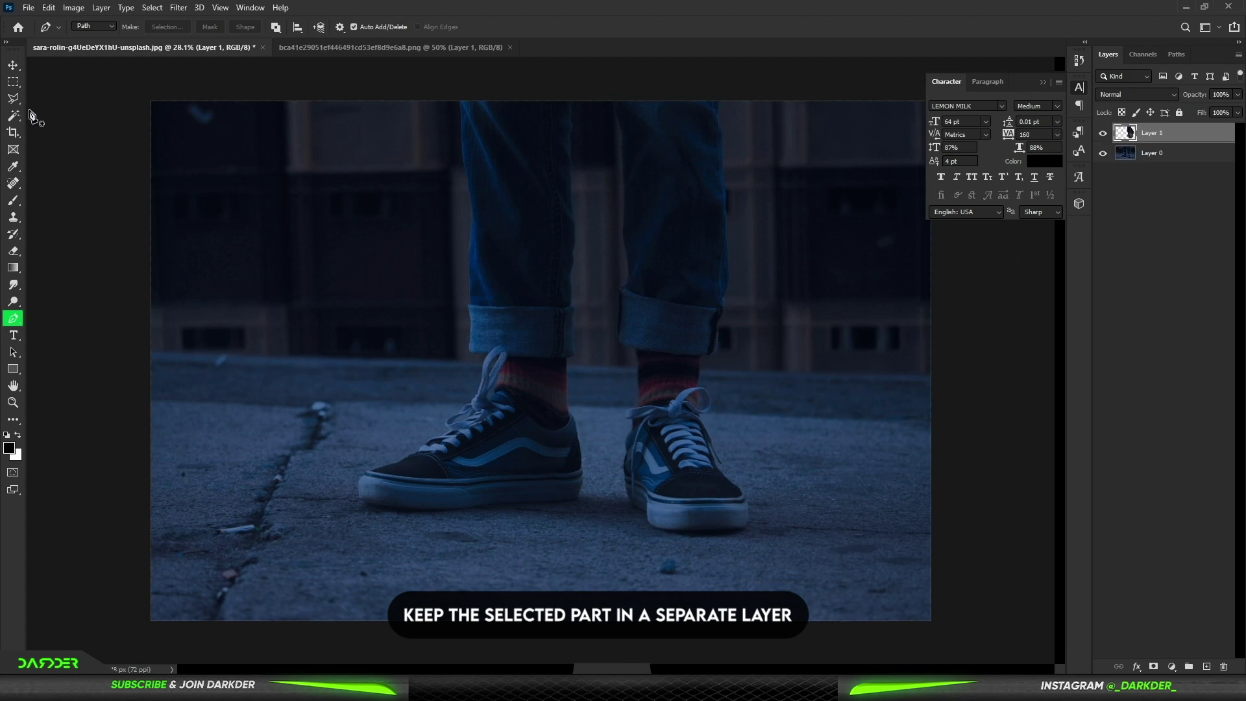
# - Add a new empty layer directly above Layer 0
pyautogui.click(13, 65)
pyautogui.click(1174, 155)
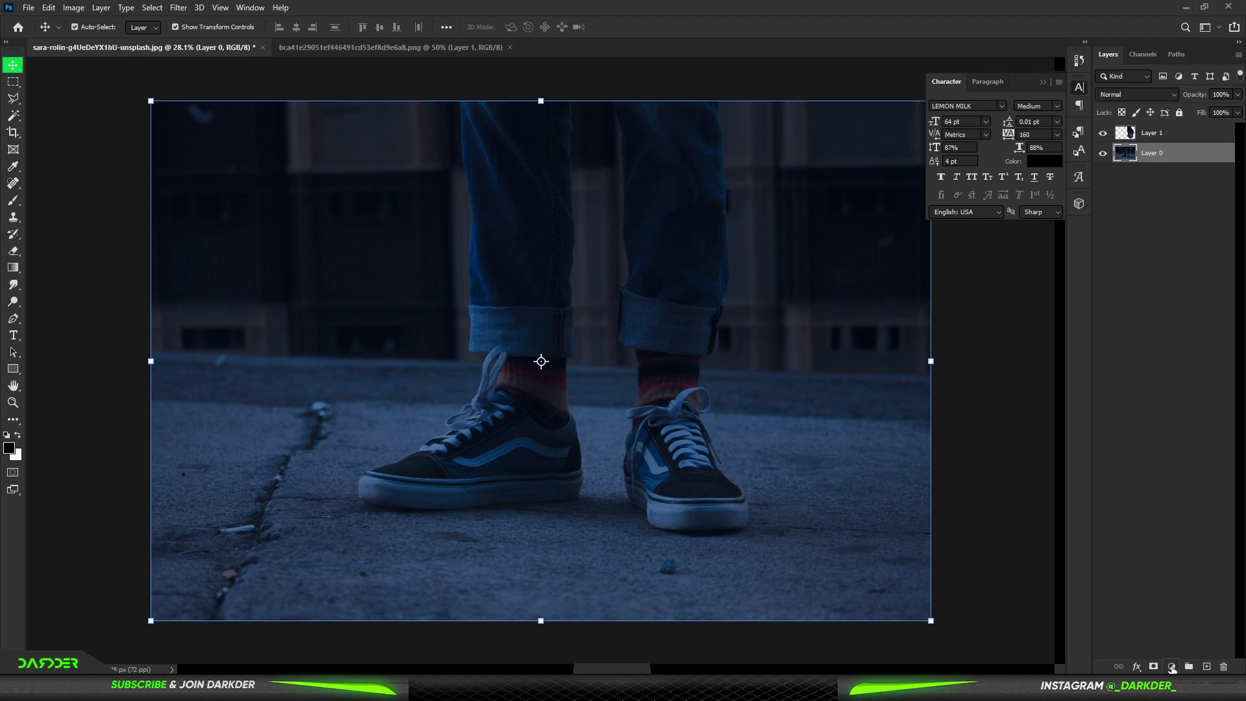
pyautogui.click(1207, 666)
# - On the empty Layer 2, start a Pen path along the upper edge of the left-hand shoe's side stripe
pyautogui.scroll(7, 527, 427)
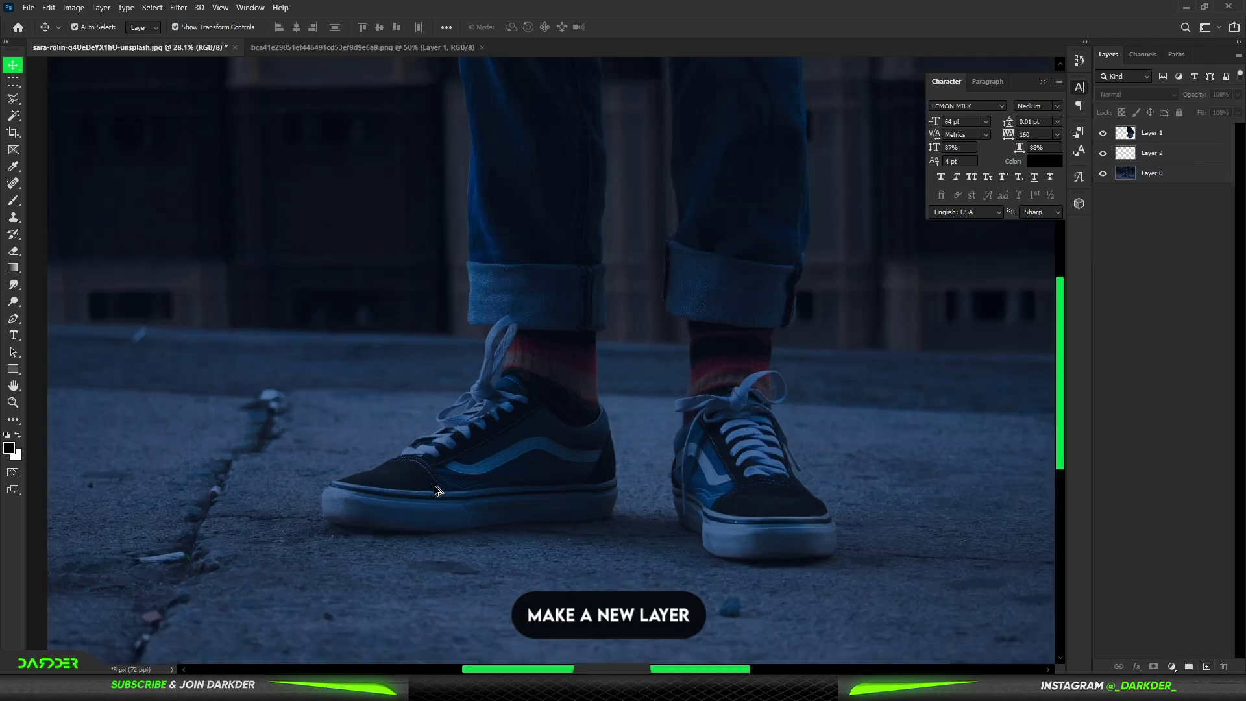
pyautogui.scroll(3, 529, 432)
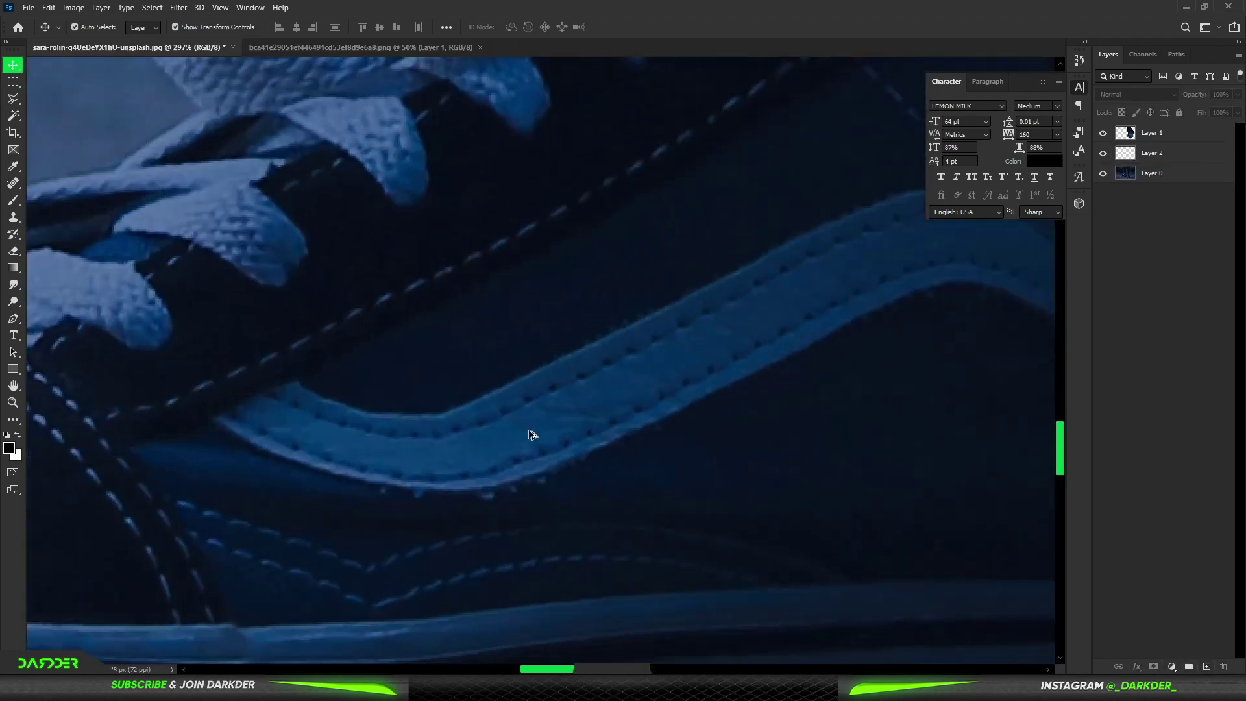
pyautogui.click(225, 429)
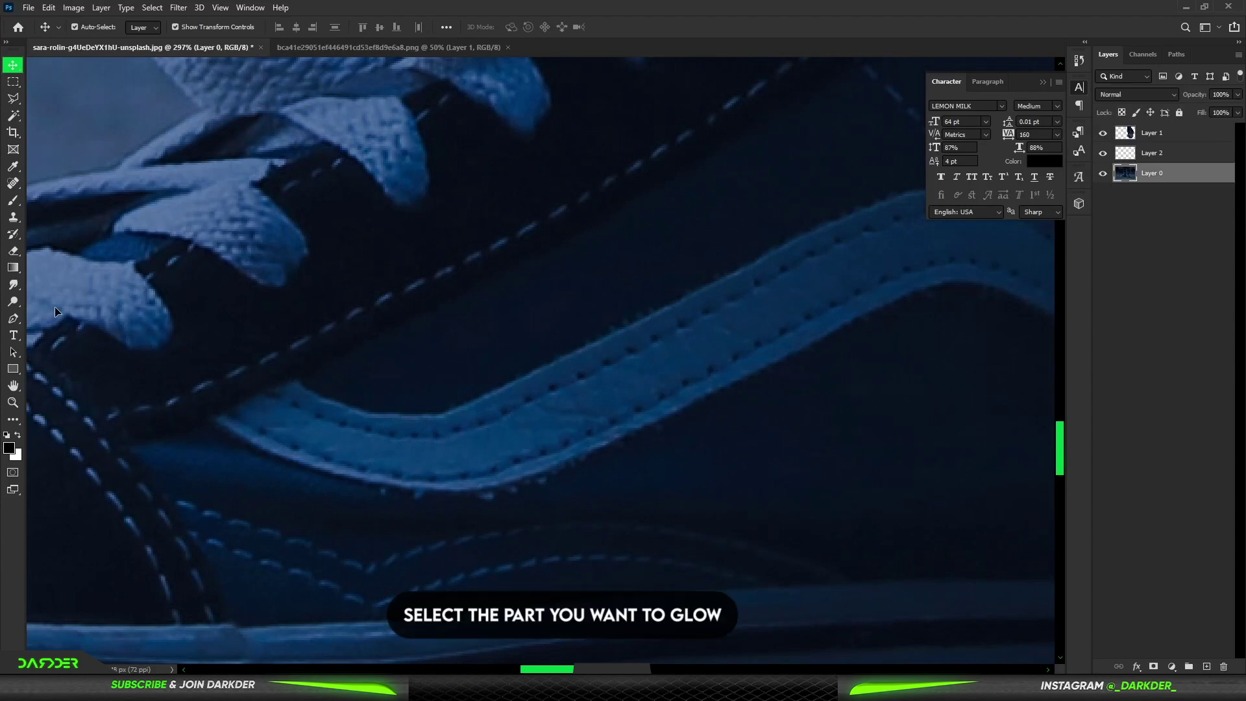
pyautogui.click(13, 319)
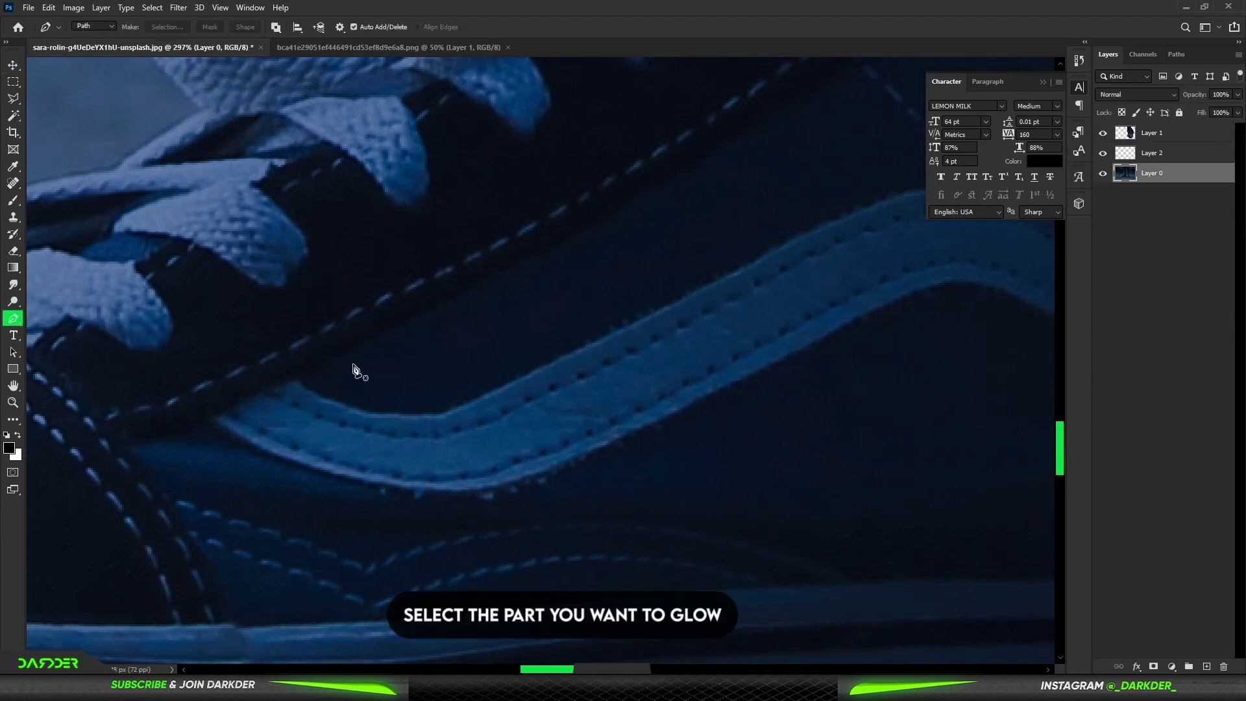
pyautogui.click(1155, 133)
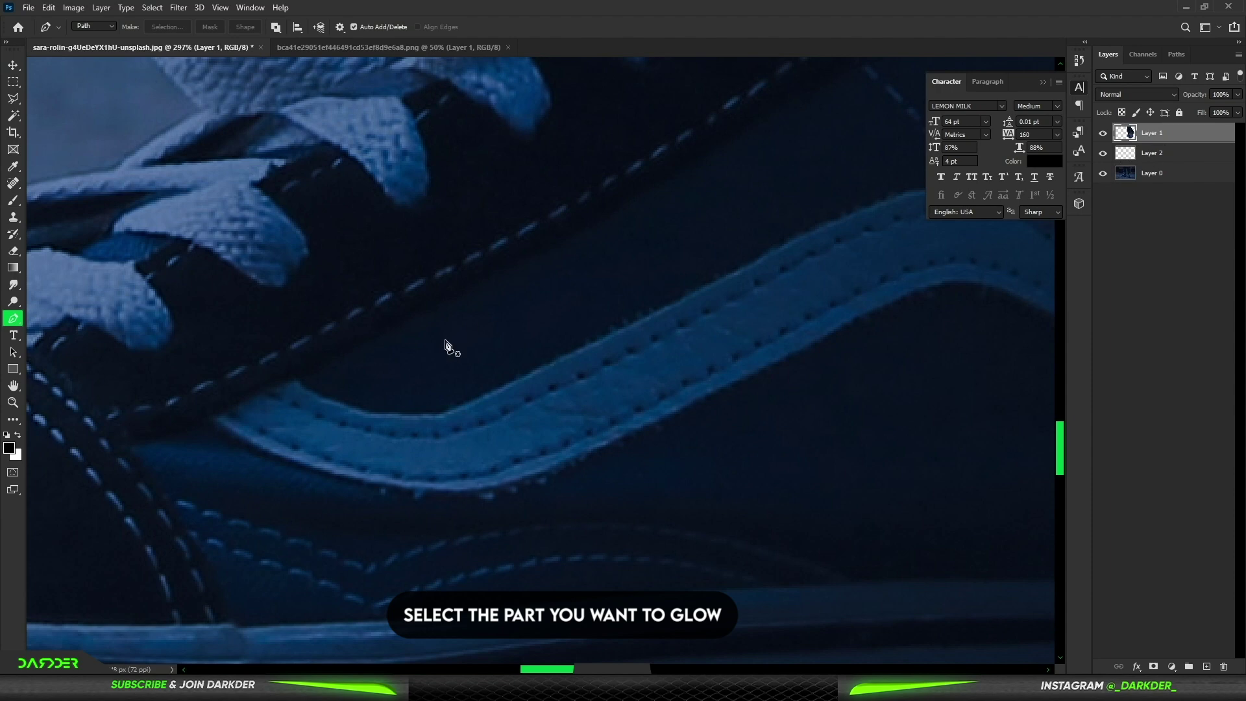
pyautogui.click(1202, 155)
pyautogui.click(211, 418)
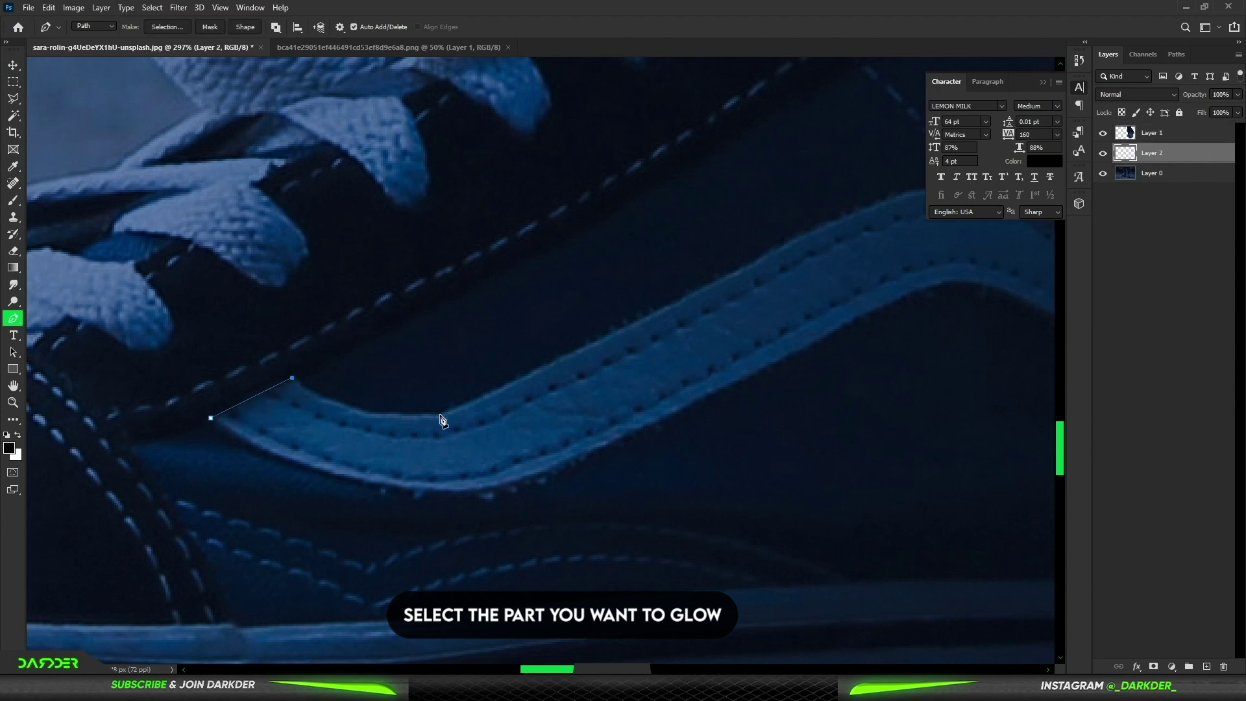
pyautogui.hotkey('ctrl', 'z')
pyautogui.moveTo(460, 407); pyautogui.dragTo(525, 373)
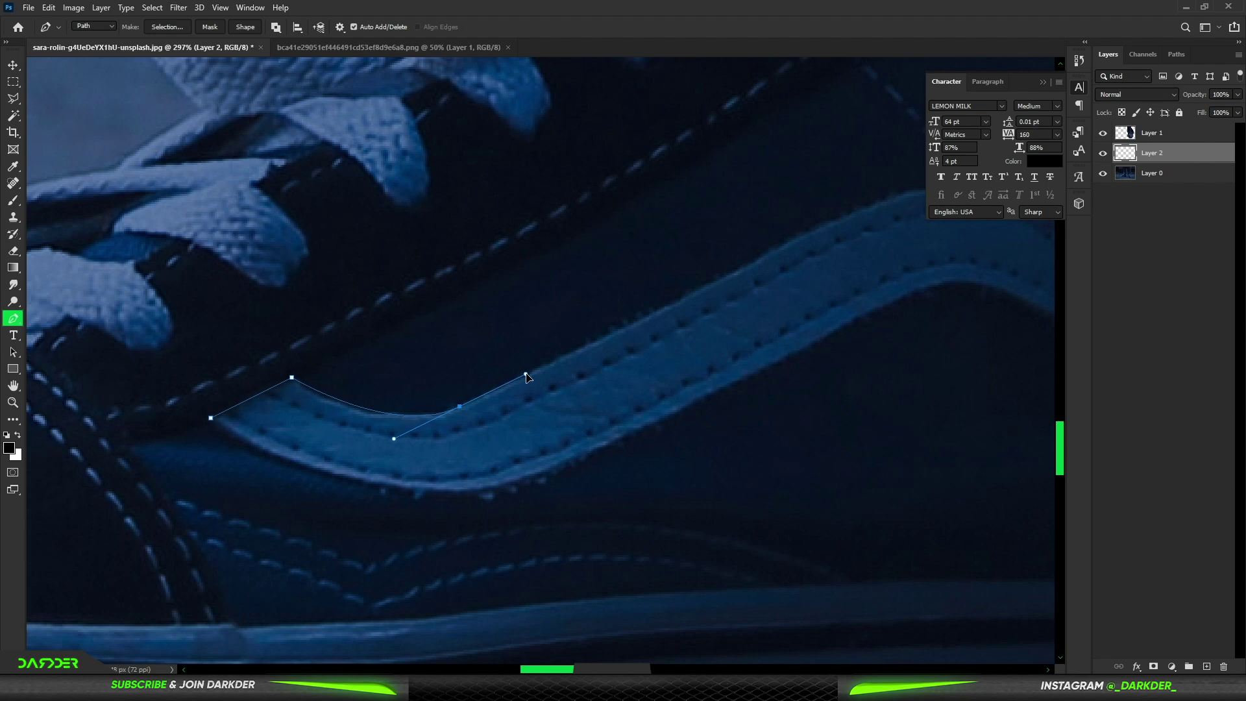
pyautogui.moveTo(770, 254); pyautogui.dragTo(820, 225)
# - Continue the path over the stripe's curved upper edge and around its heel end
pyautogui.moveTo(870, 284); pyautogui.dragTo(453, 416)
pyautogui.moveTo(652, 348); pyautogui.dragTo(787, 416)
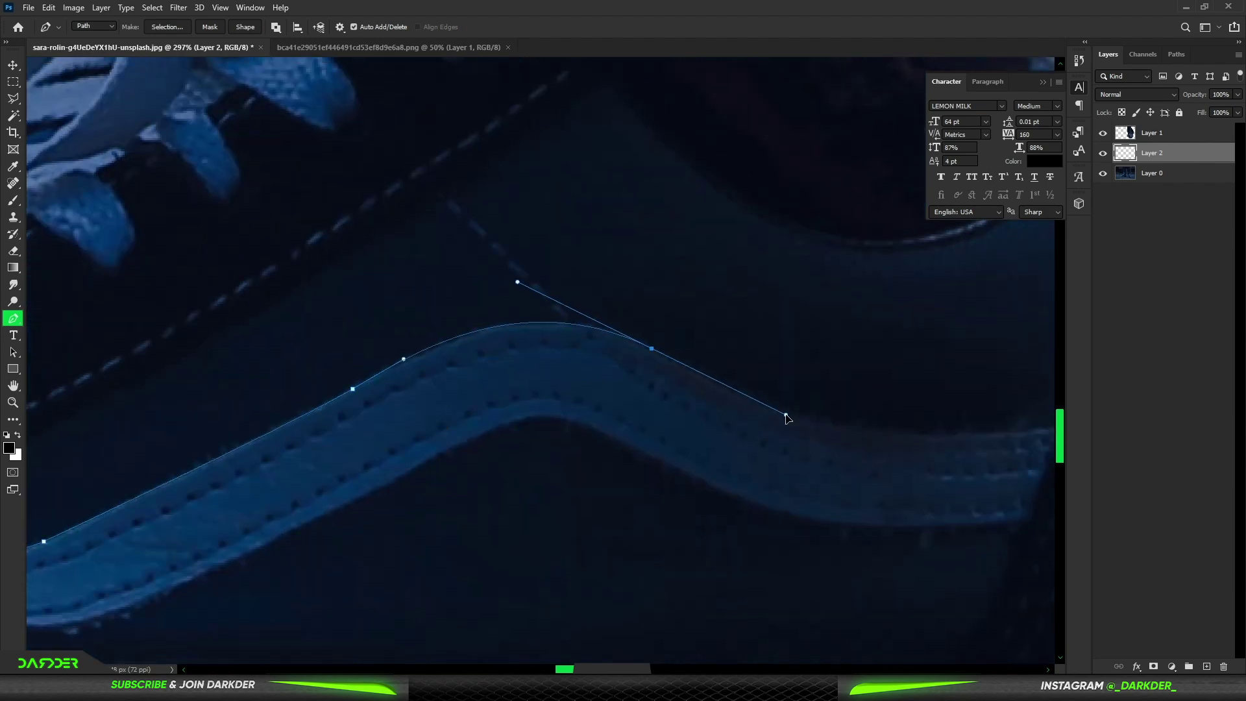
pyautogui.click(786, 415)
pyautogui.moveTo(886, 466); pyautogui.dragTo(496, 479)
pyautogui.moveTo(646, 448); pyautogui.dragTo(710, 446)
pyautogui.moveTo(555, 450); pyautogui.dragTo(639, 445)
pyautogui.click(671, 441)
# - Trace the stripe's lower edge back to the starting anchor and close the path
pyautogui.moveTo(275, 478); pyautogui.dragTo(523, 351)
pyautogui.moveTo(343, 366); pyautogui.dragTo(616, 361)
pyautogui.moveTo(442, 398); pyautogui.dragTo(392, 414)
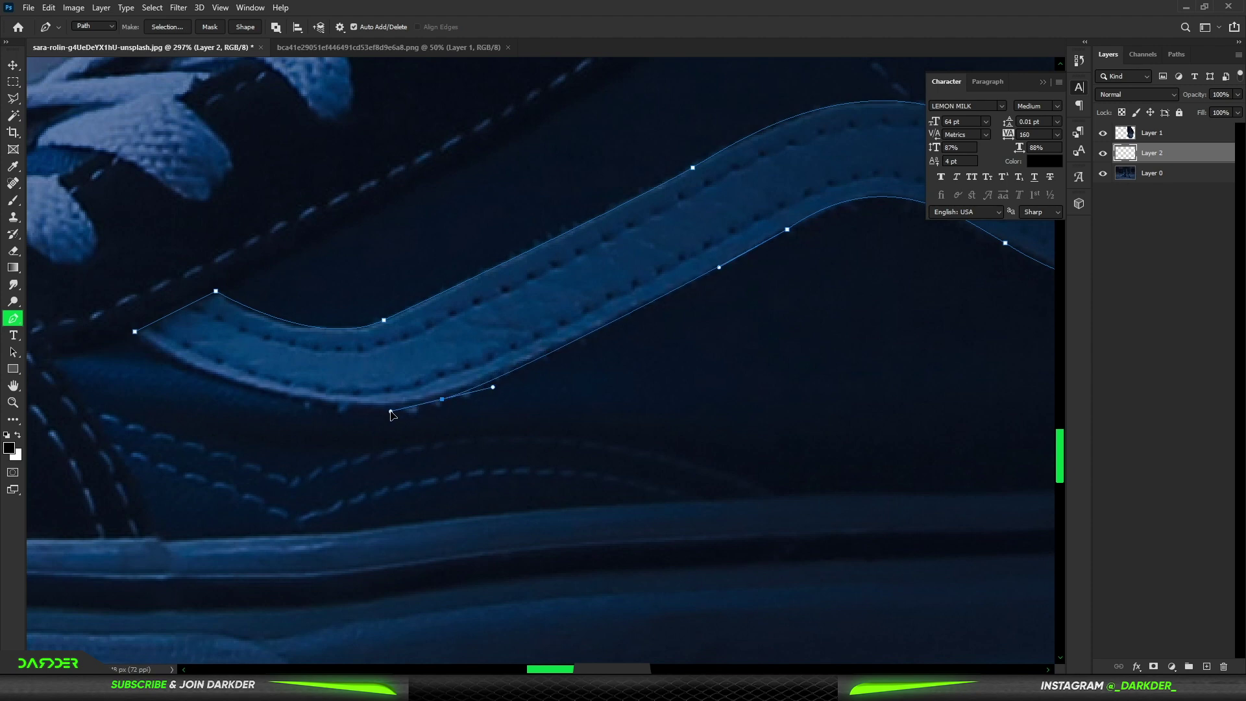
pyautogui.moveTo(135, 333); pyautogui.dragTo(132, 237)
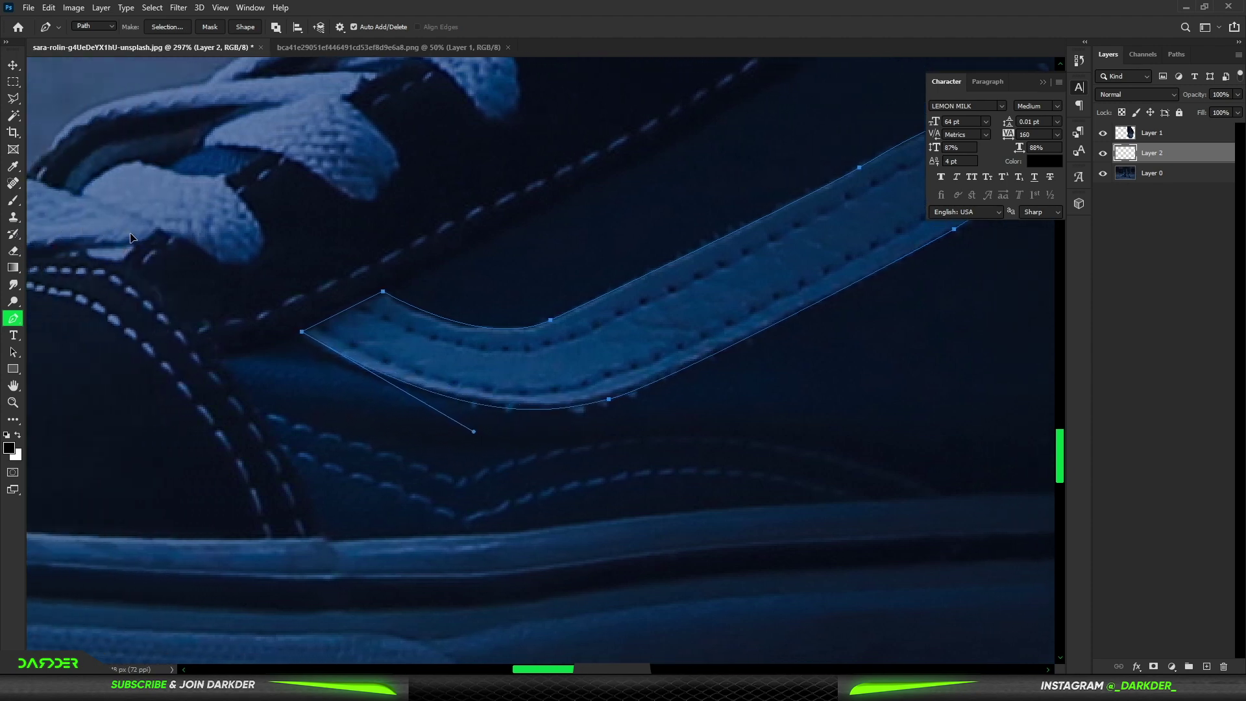
# - Convert the stripe path into a new anti-aliased selection with a 1-pixel feather radius
pyautogui.rightClick(526, 365)
pyautogui.click(556, 411)
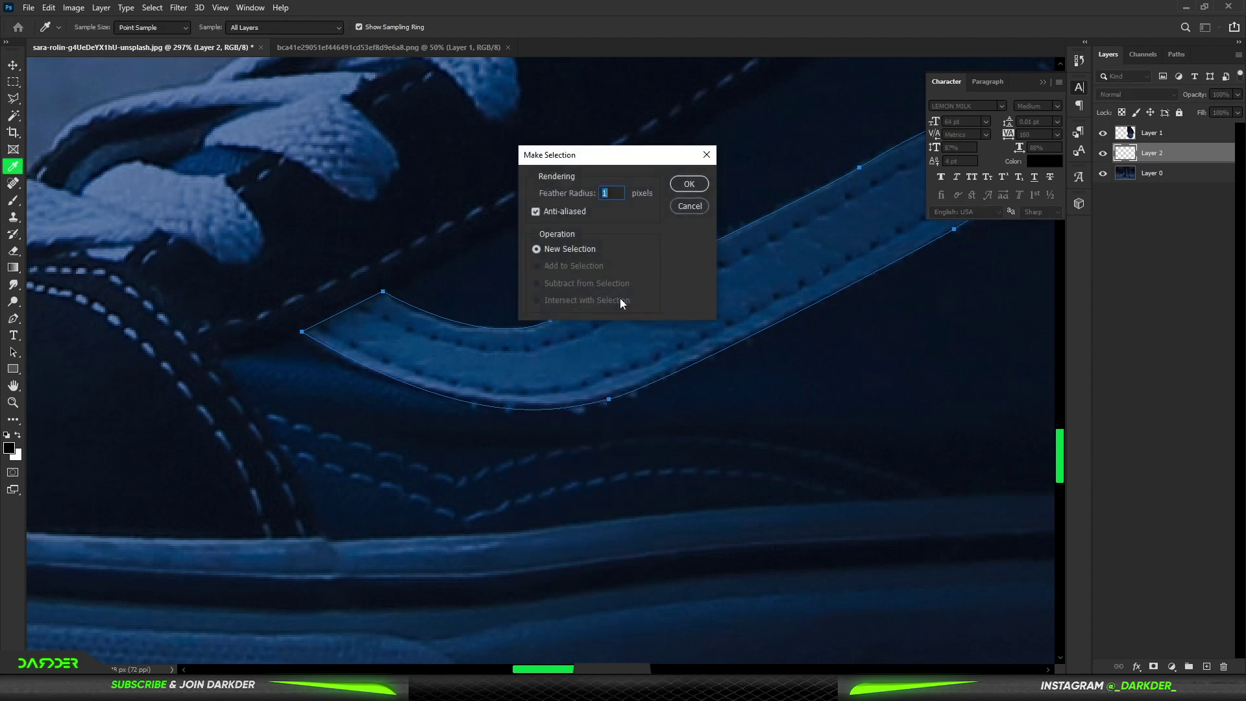
pyautogui.click(689, 186)
# - Paint the selected stripe white with a size 184 brush and remove the selection
pyautogui.hotkey('ctrl', '0')
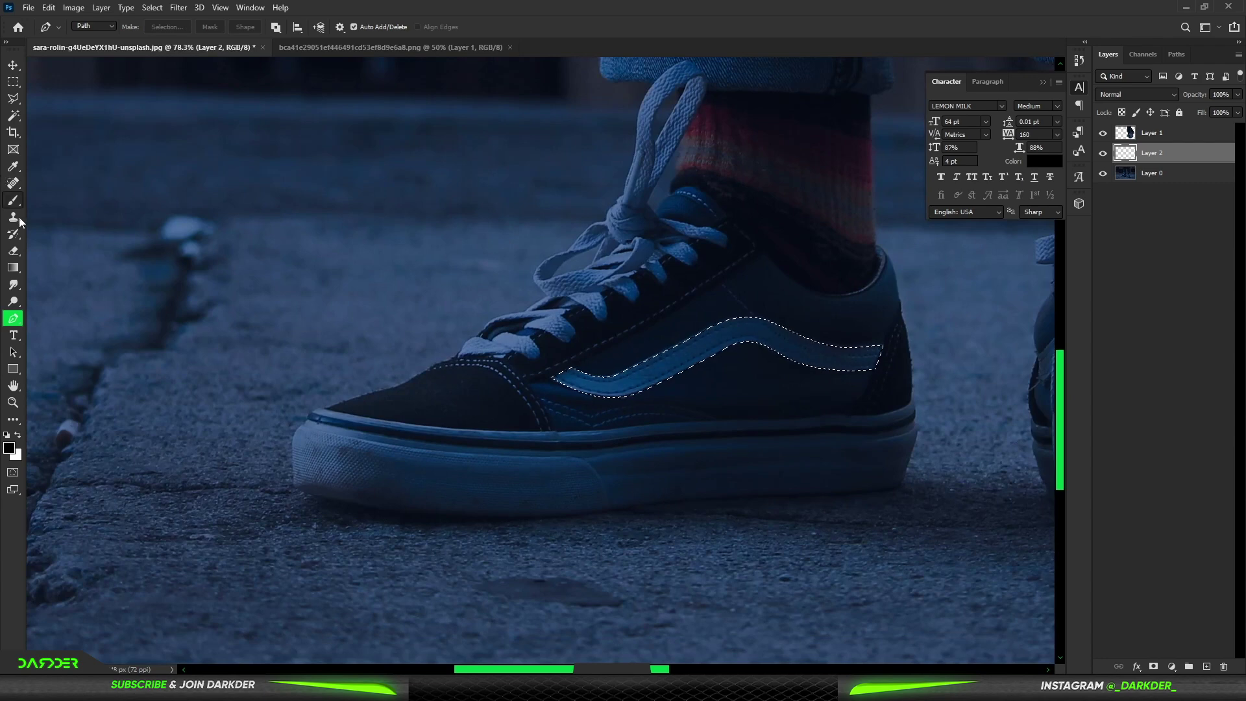
pyautogui.click(13, 200)
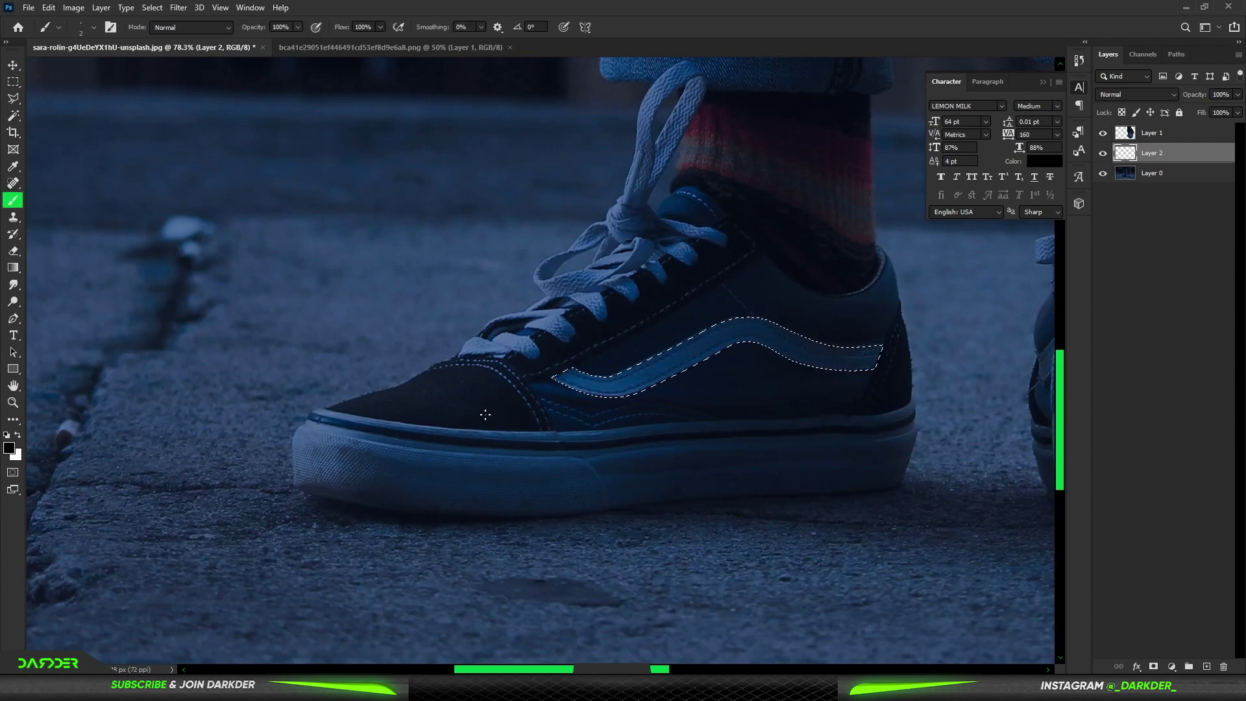
pyautogui.press('x')
pyautogui.rightClick(357, 276)
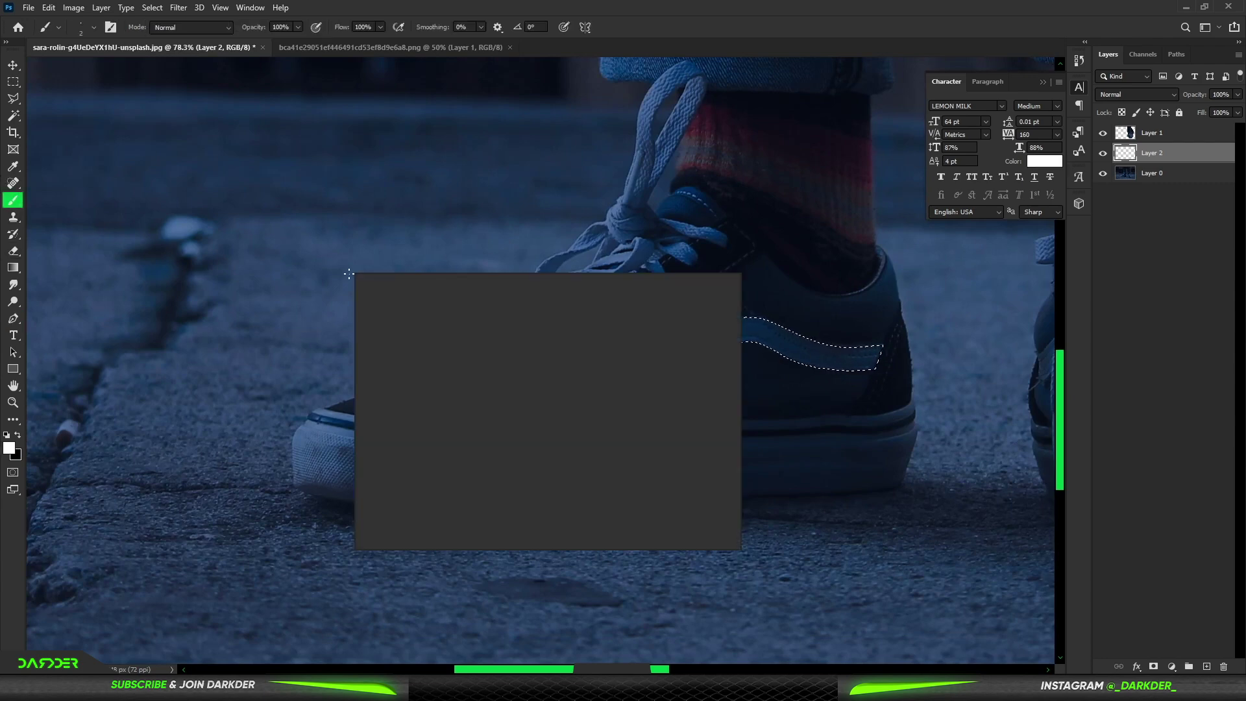
pyautogui.moveTo(548, 366)
pyautogui.mouseDown()
pyautogui.moveTo(632, 386)
pyautogui.moveTo(726, 349)
pyautogui.moveTo(837, 349)
pyautogui.moveTo(916, 363)
pyautogui.mouseUp()
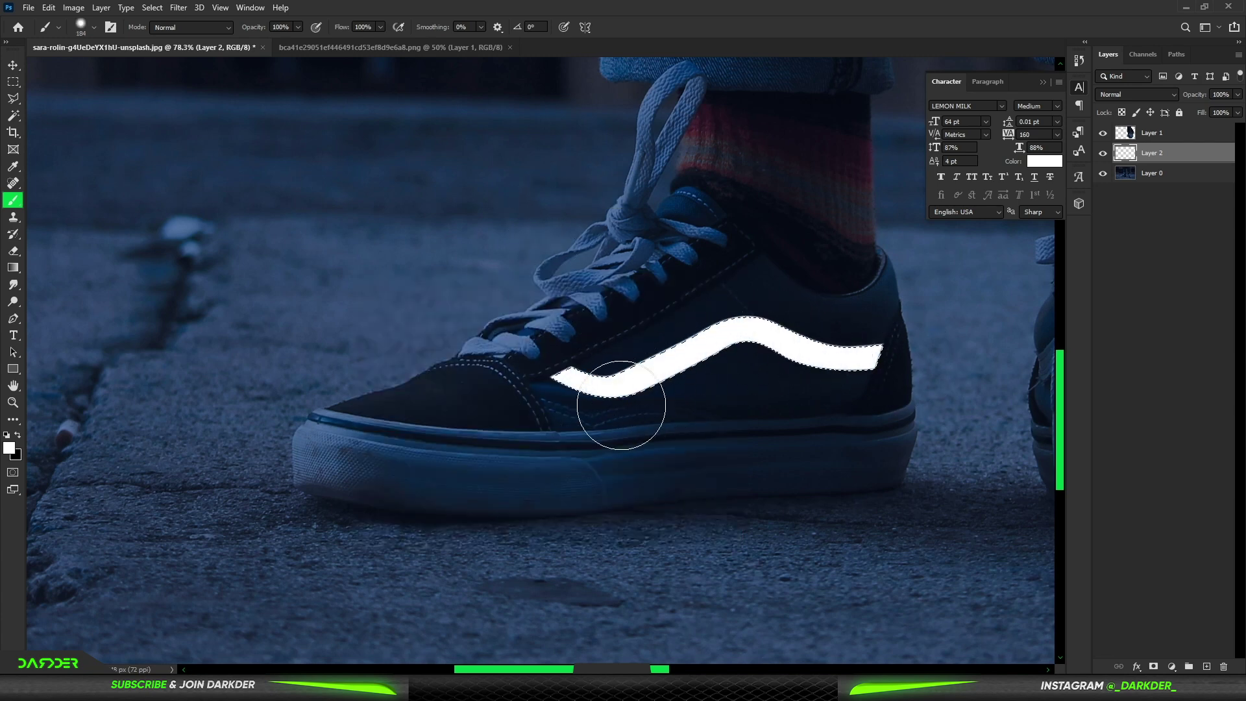
pyautogui.hotkey('ctrl', 'd')
# - Apply a bright green Color Overlay to the painted stripe on Layer 2
pyautogui.scroll(-4, 667, 402)
pyautogui.scroll(3, 723, 361)
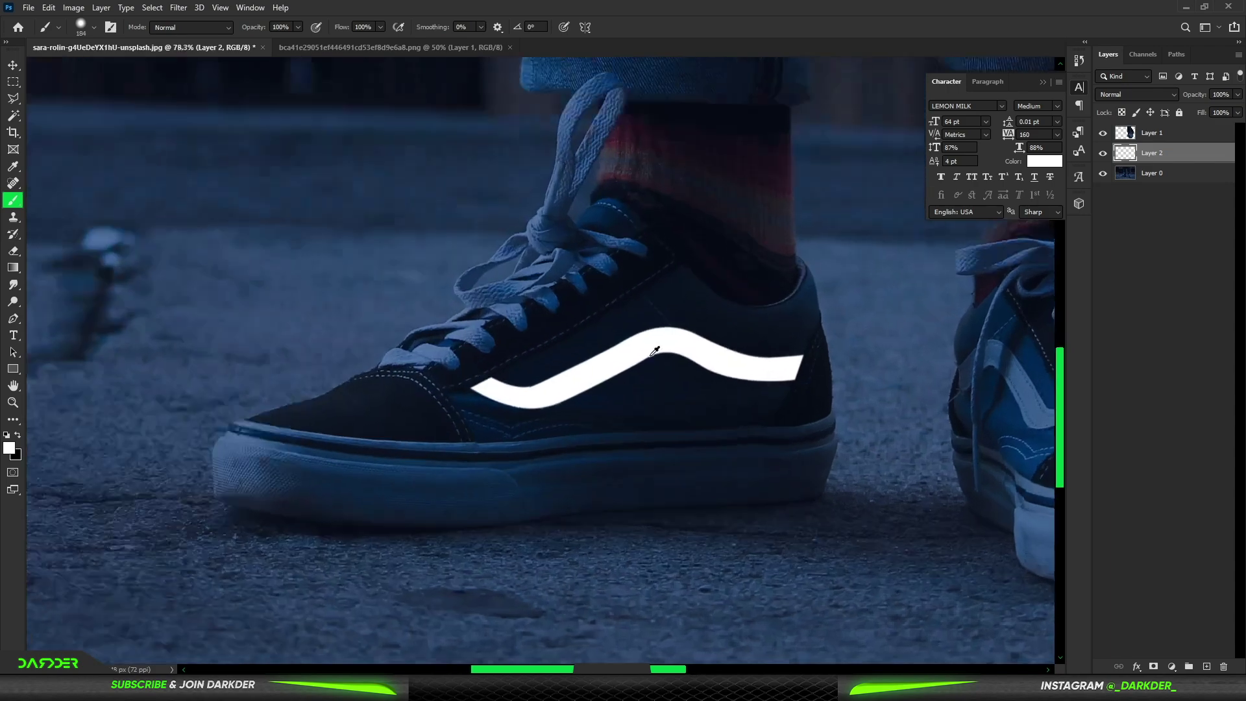
pyautogui.doubleClick(1195, 155)
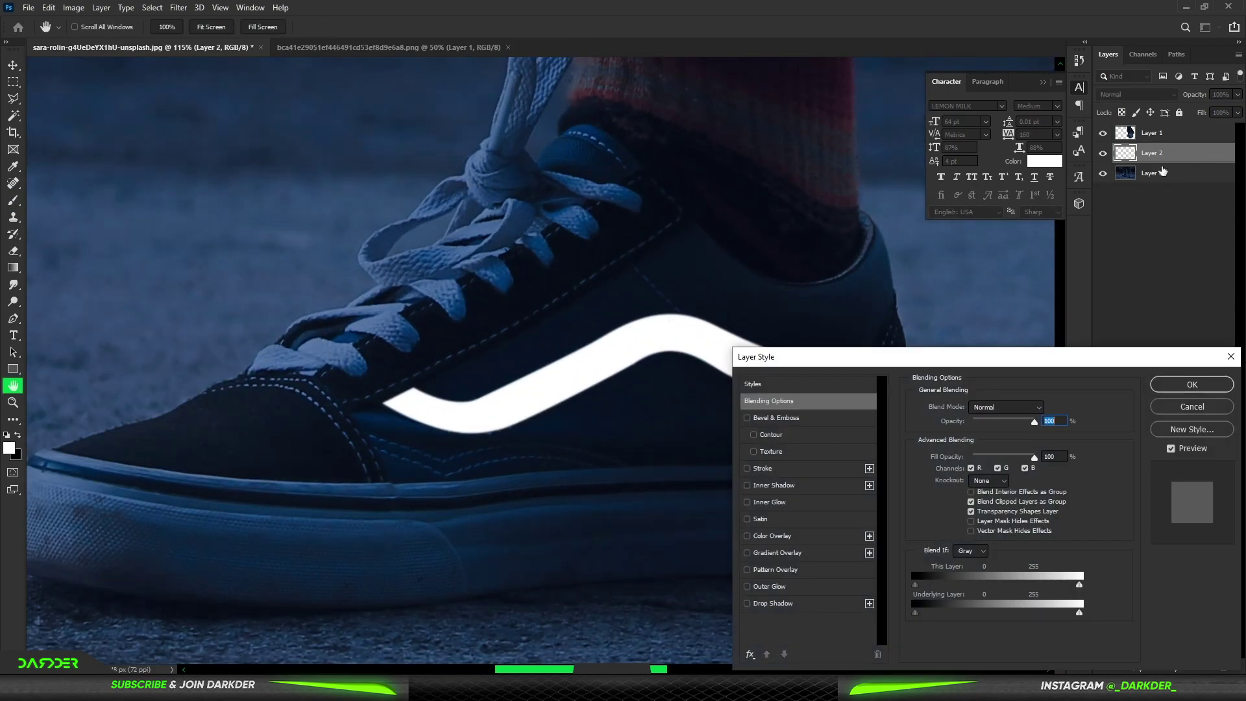
pyautogui.click(773, 536)
pyautogui.click(1177, 383)
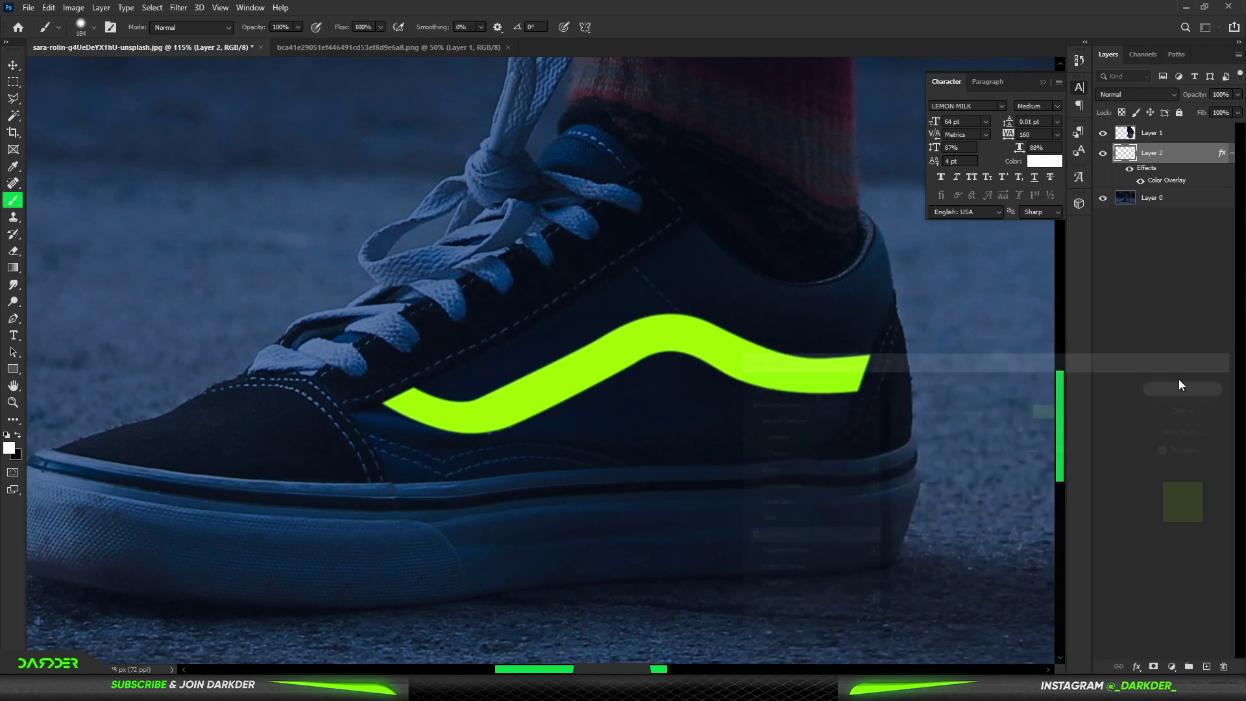
# - Convert the green stripe on Layer 2 to a smart object
pyautogui.doubleClick(1189, 165)
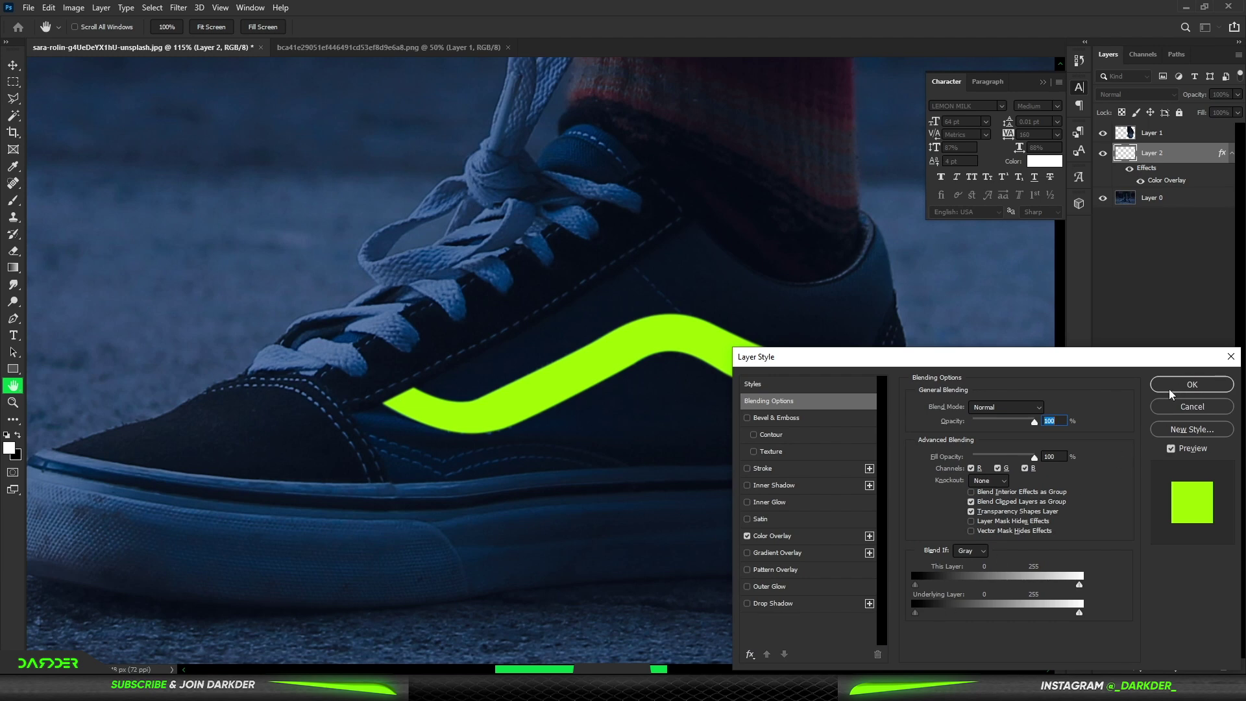
pyautogui.click(1155, 385)
pyautogui.rightClick(1175, 144)
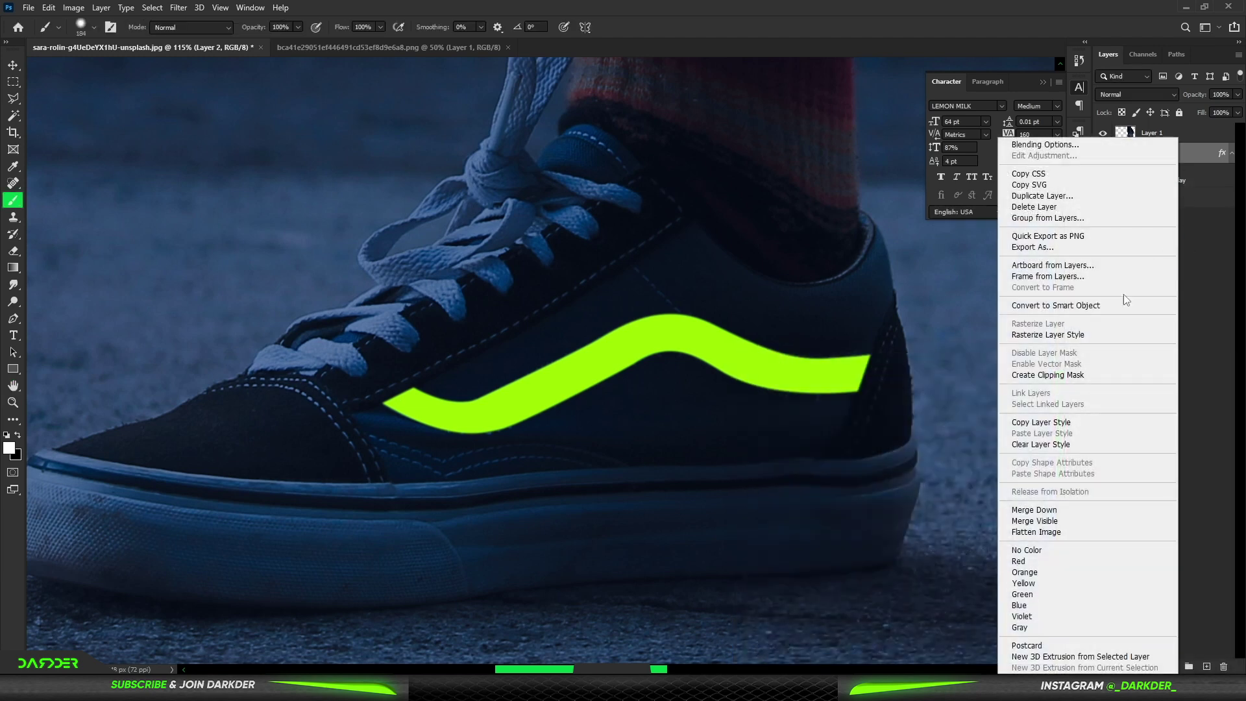
pyautogui.click(1104, 306)
# - Adjust the Underlying Layer shadows in Layer 2's Blend If settings to bring the stripe's stitching texture through the green
pyautogui.rightClick(1179, 160)
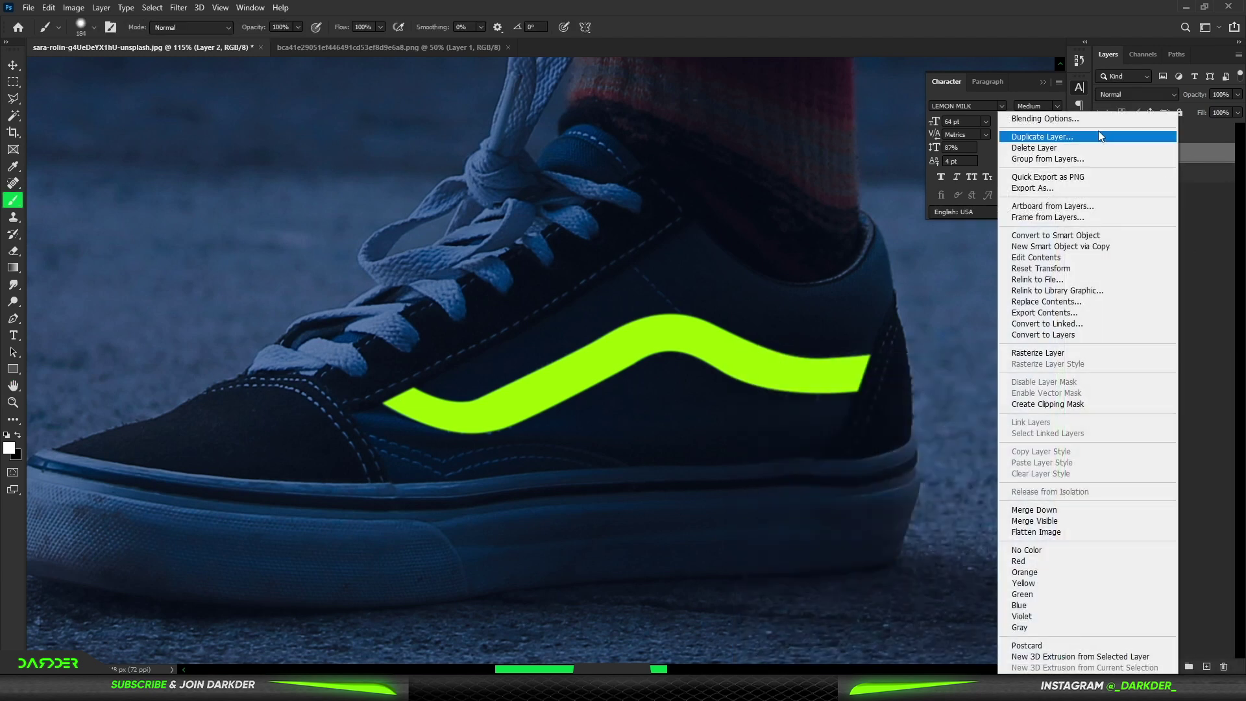
pyautogui.click(1085, 119)
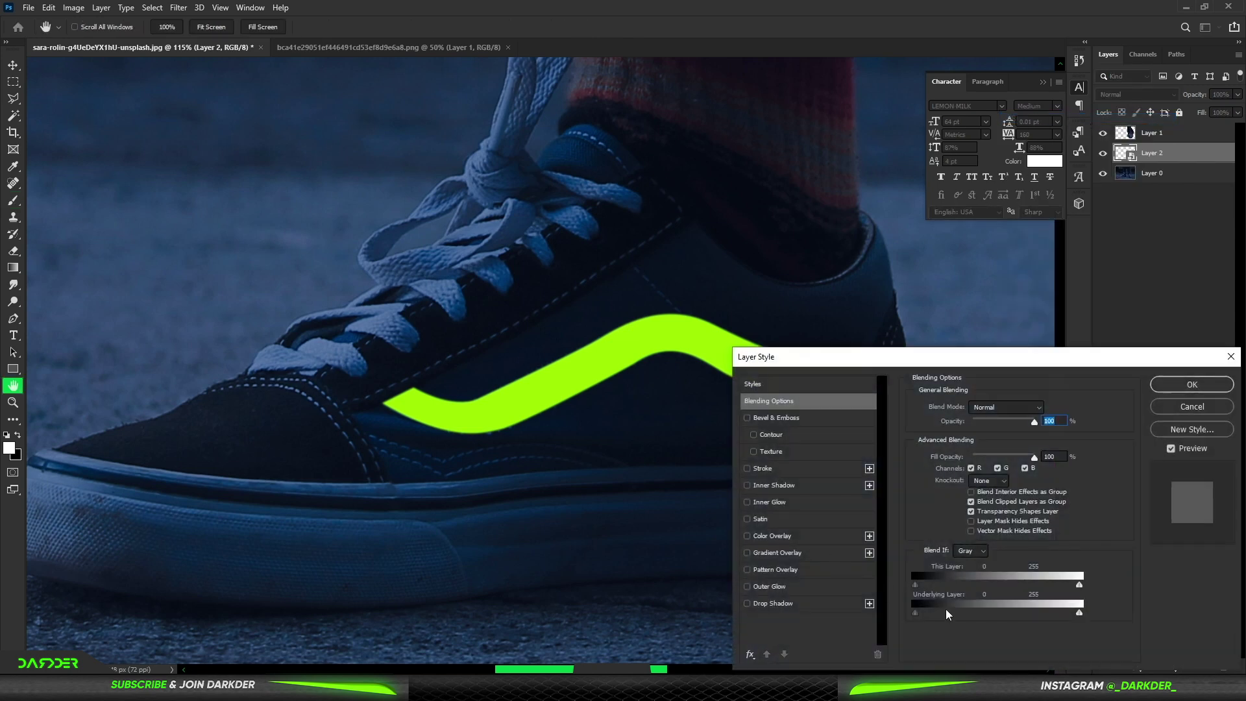
pyautogui.moveTo(939, 608); pyautogui.dragTo(939, 606)
pyautogui.click(1193, 385)
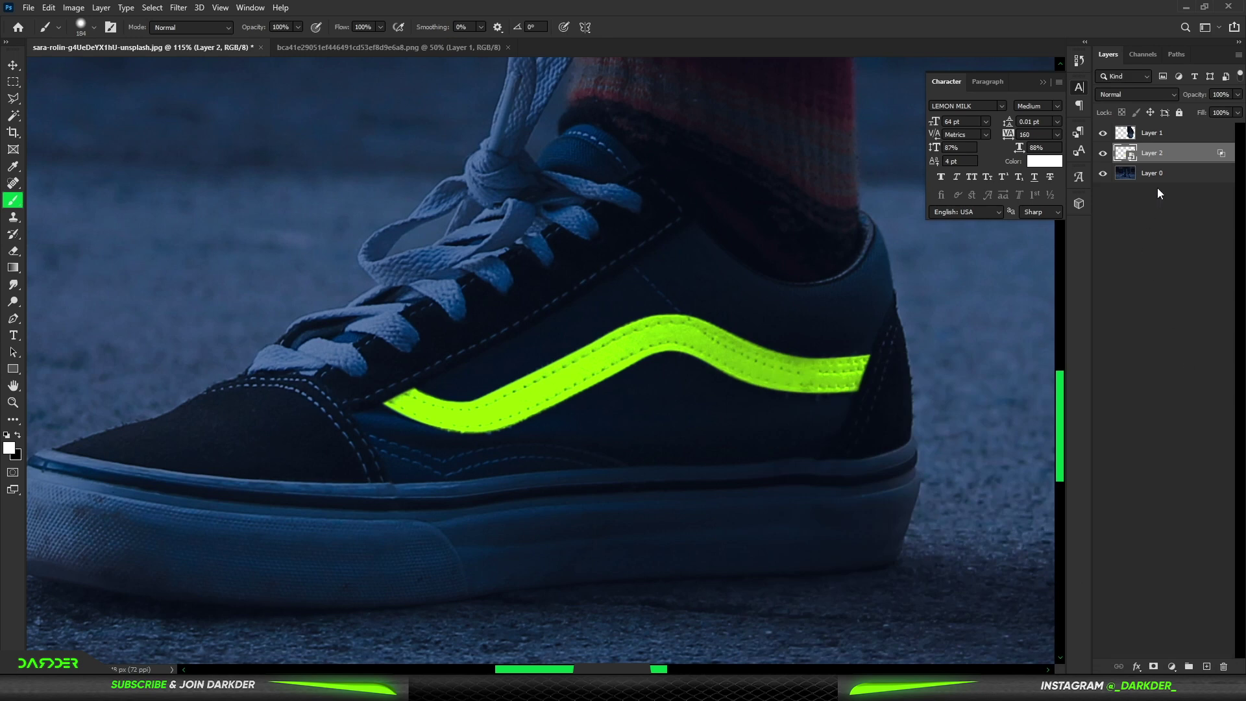
# - Add a green Outer Glow to Layer 2 with 28% opacity, 22% spread and 125 px size
pyautogui.doubleClick(1188, 156)
pyautogui.click(769, 586)
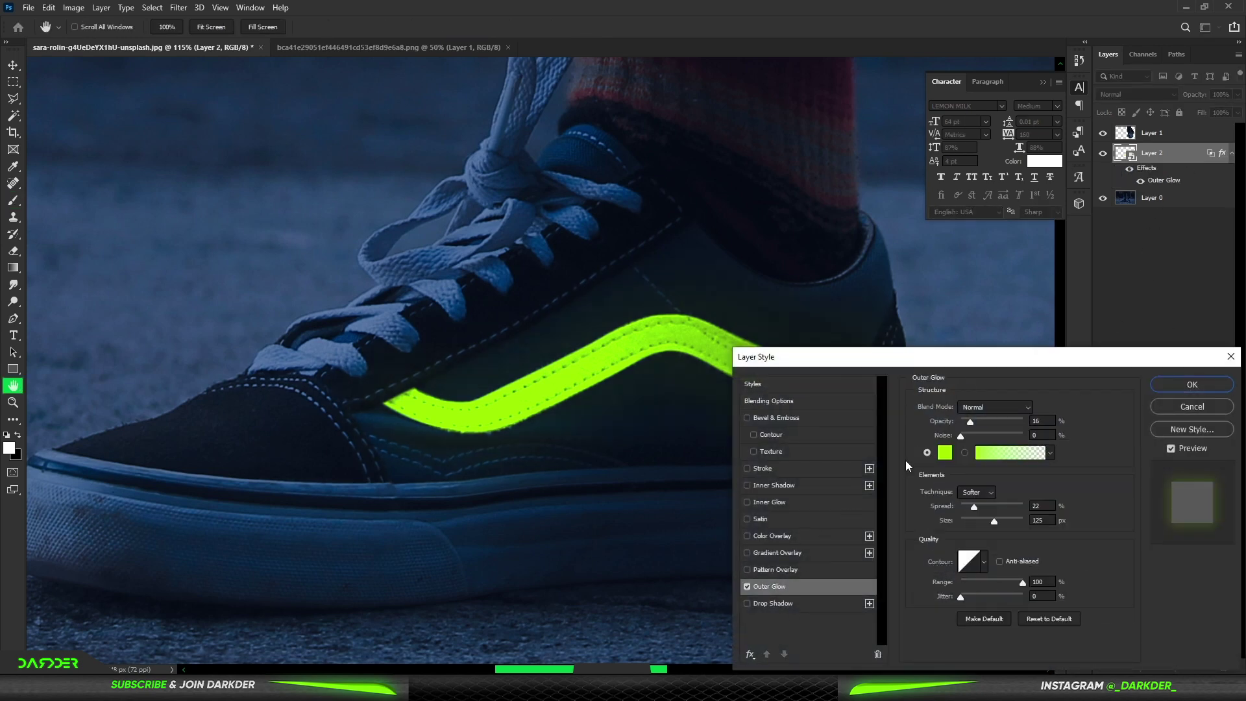
pyautogui.moveTo(971, 426); pyautogui.dragTo(981, 428)
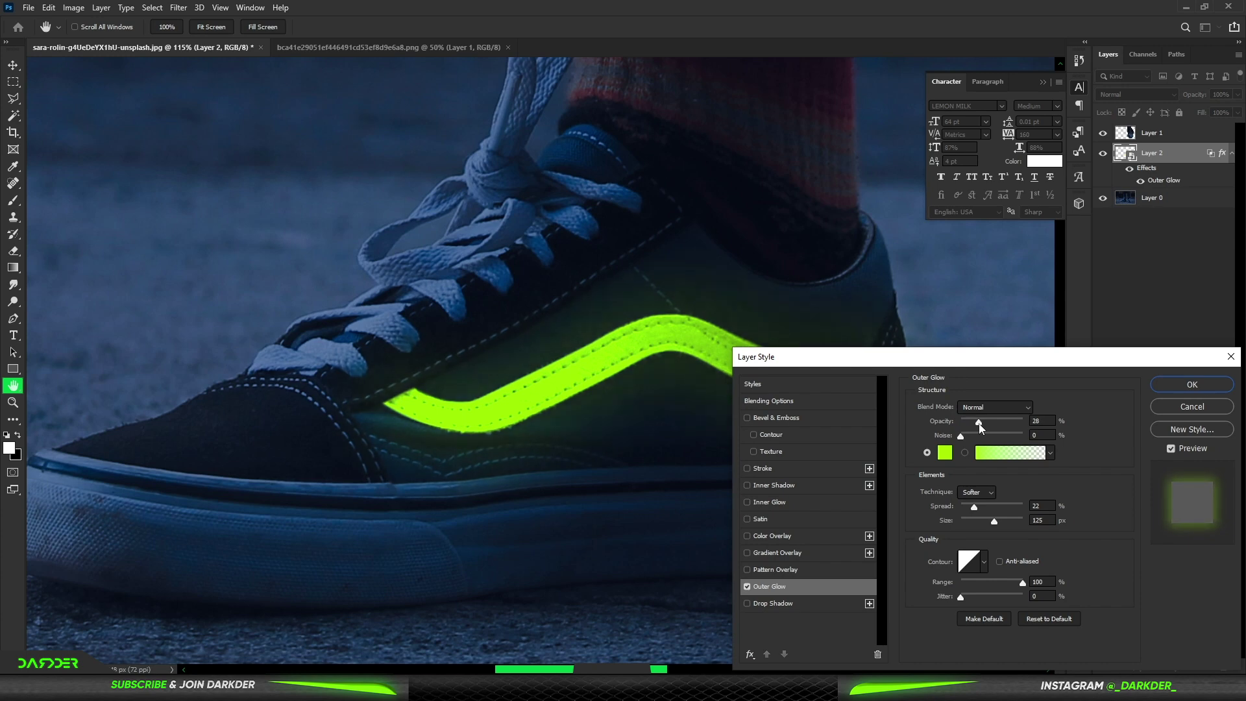
pyautogui.click(1187, 385)
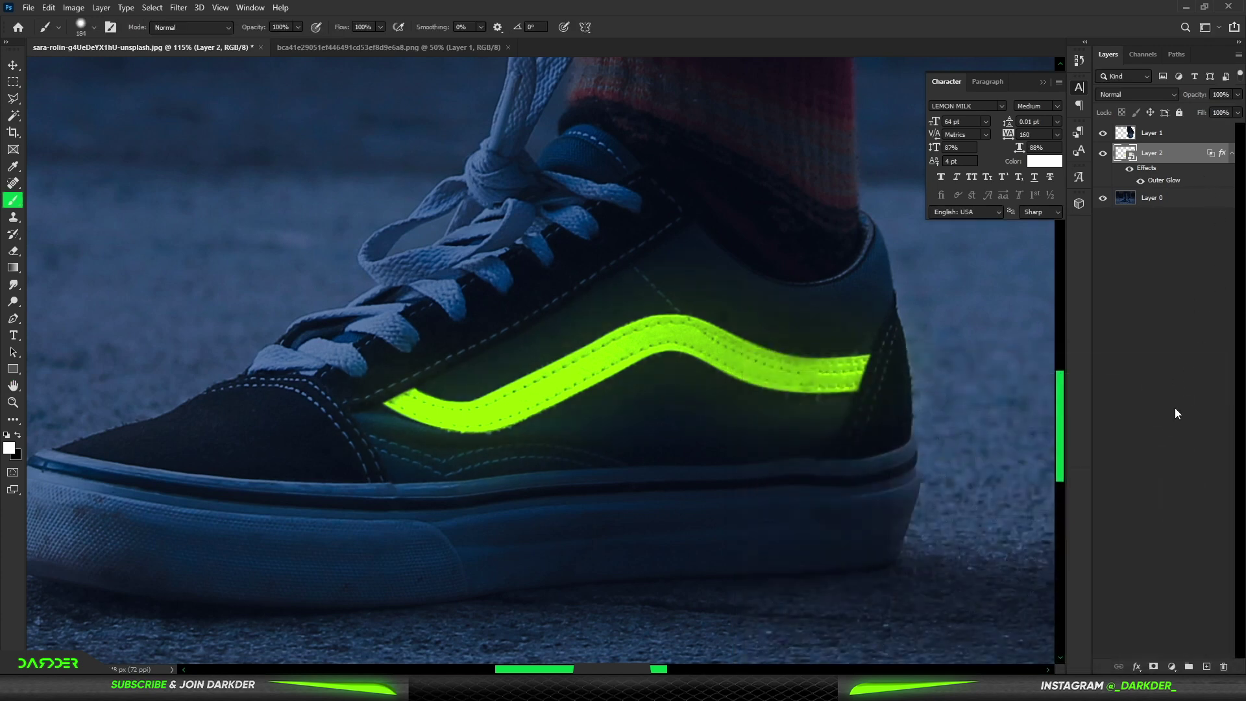
# - Add an Exposure adjustment of +2.11 above Layer 2 and invert its mask to black
pyautogui.click(1172, 667)
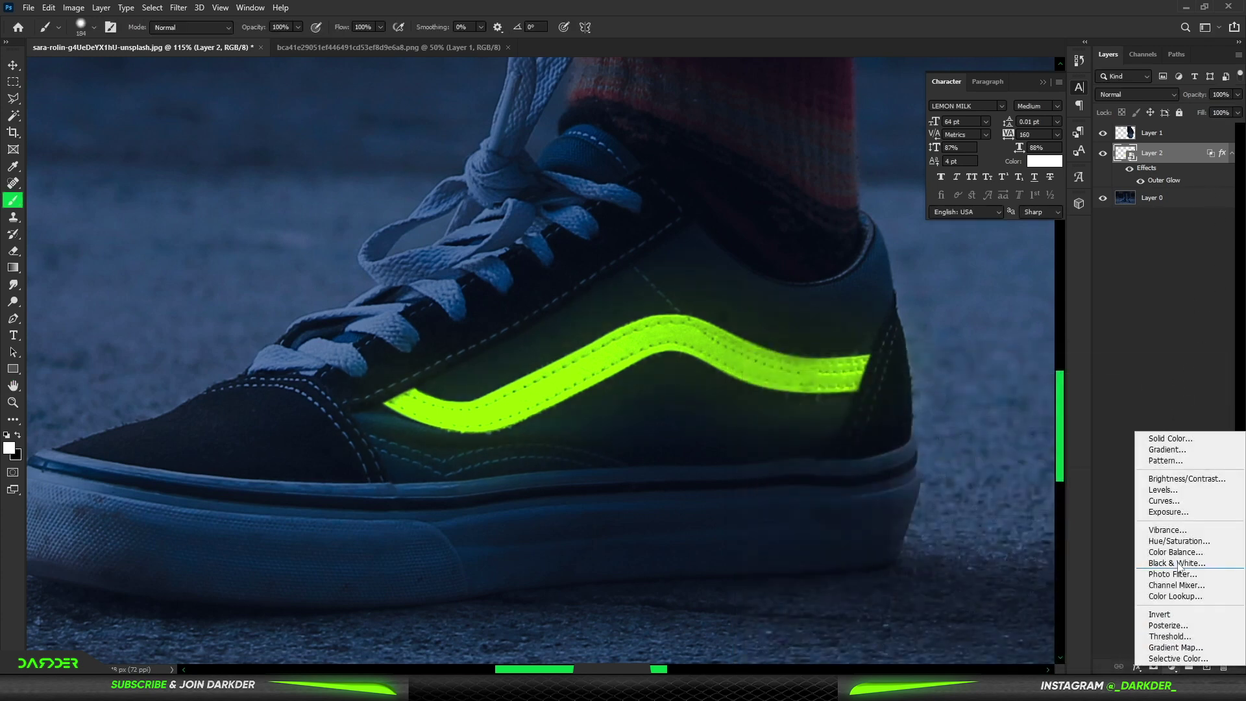
pyautogui.click(1178, 512)
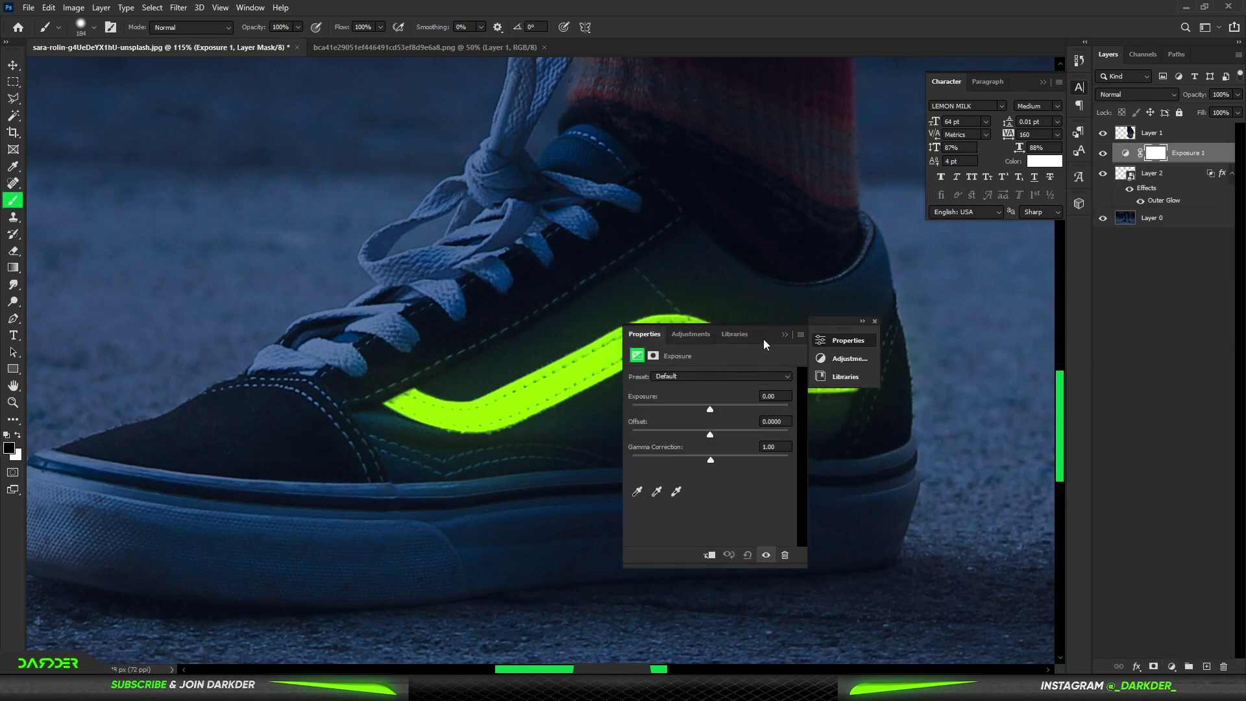
pyautogui.moveTo(763, 344); pyautogui.dragTo(1059, 375)
pyautogui.moveTo(1010, 442); pyautogui.dragTo(1029, 442)
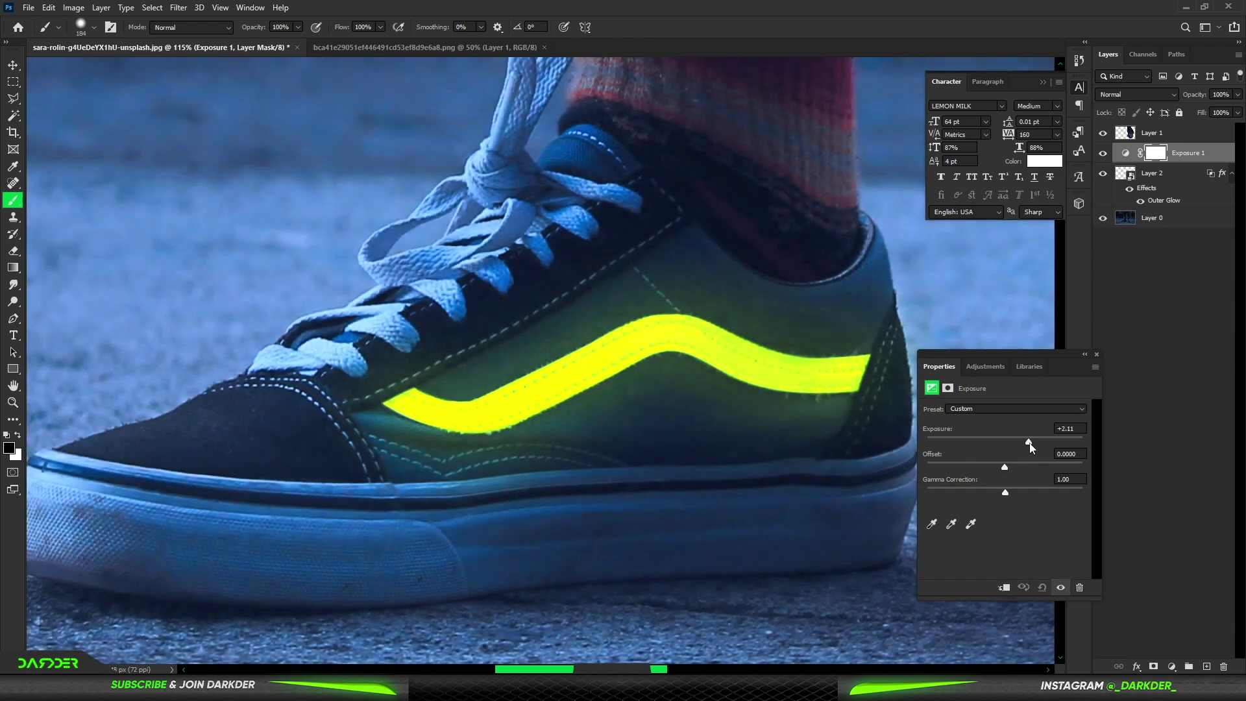
pyautogui.click(1084, 354)
pyautogui.hotkey('ctrl', 'i')
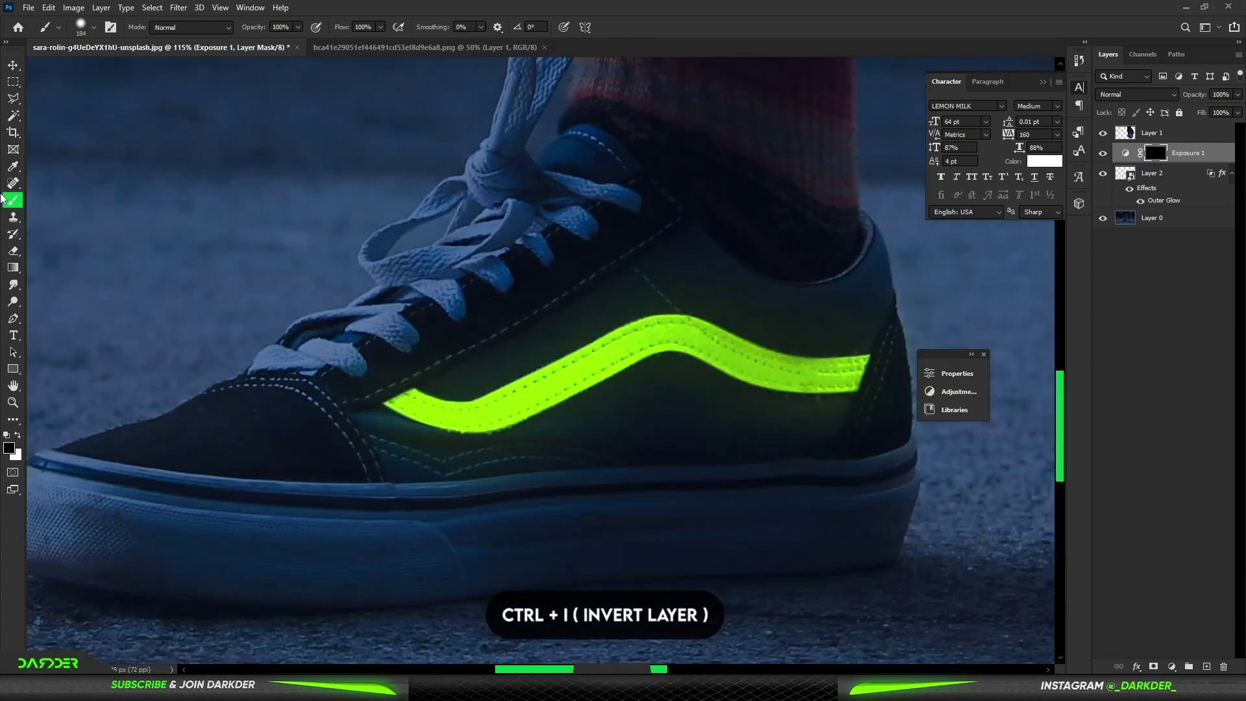
# - Paint white along the middle of the green stripe on the Exposure mask with a small soft brush at 18% flow
pyautogui.scroll(1, 484, 373)
pyautogui.press('x')
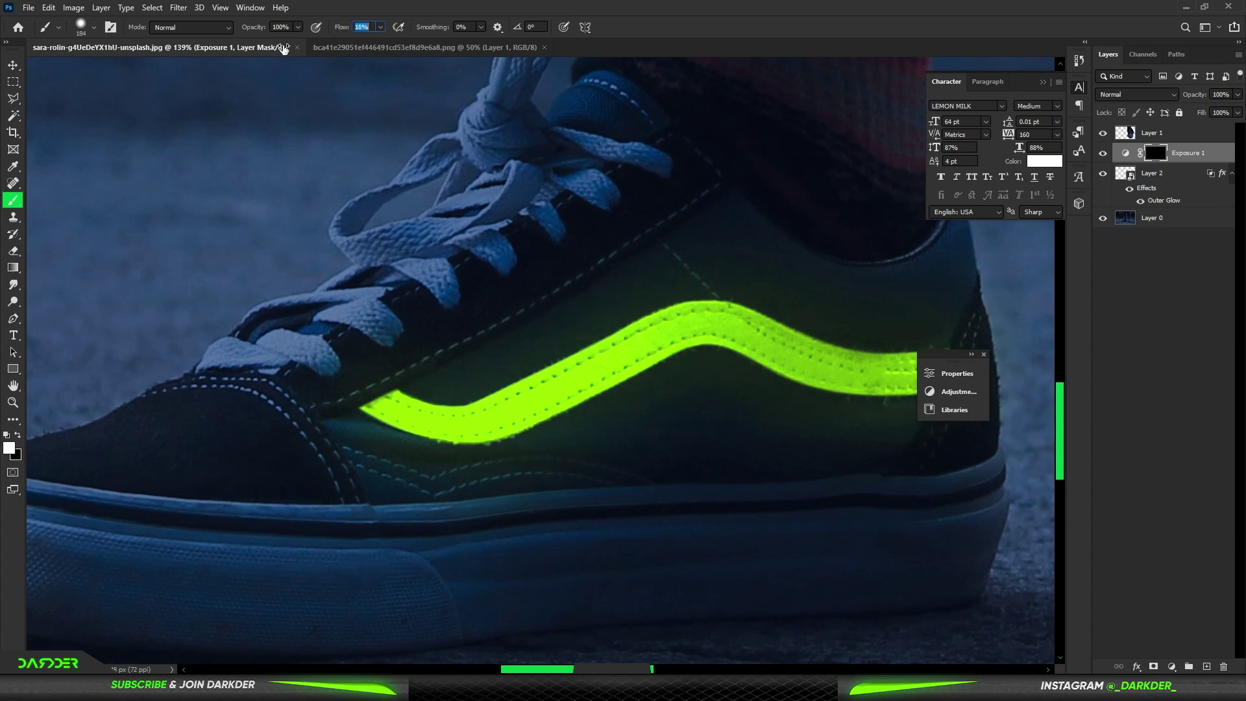
pyautogui.moveTo(555, 418)
pyautogui.keyDown('alt'); pyautogui.mouseDown()
pyautogui.moveTo(431, 417)
pyautogui.moveTo(510, 412)
pyautogui.mouseUp(); pyautogui.keyUp('alt')
pyautogui.hotkey('ctrl', 'z')
pyautogui.rightClick(523, 384)
pyautogui.click(588, 545)
pyautogui.click(432, 421)
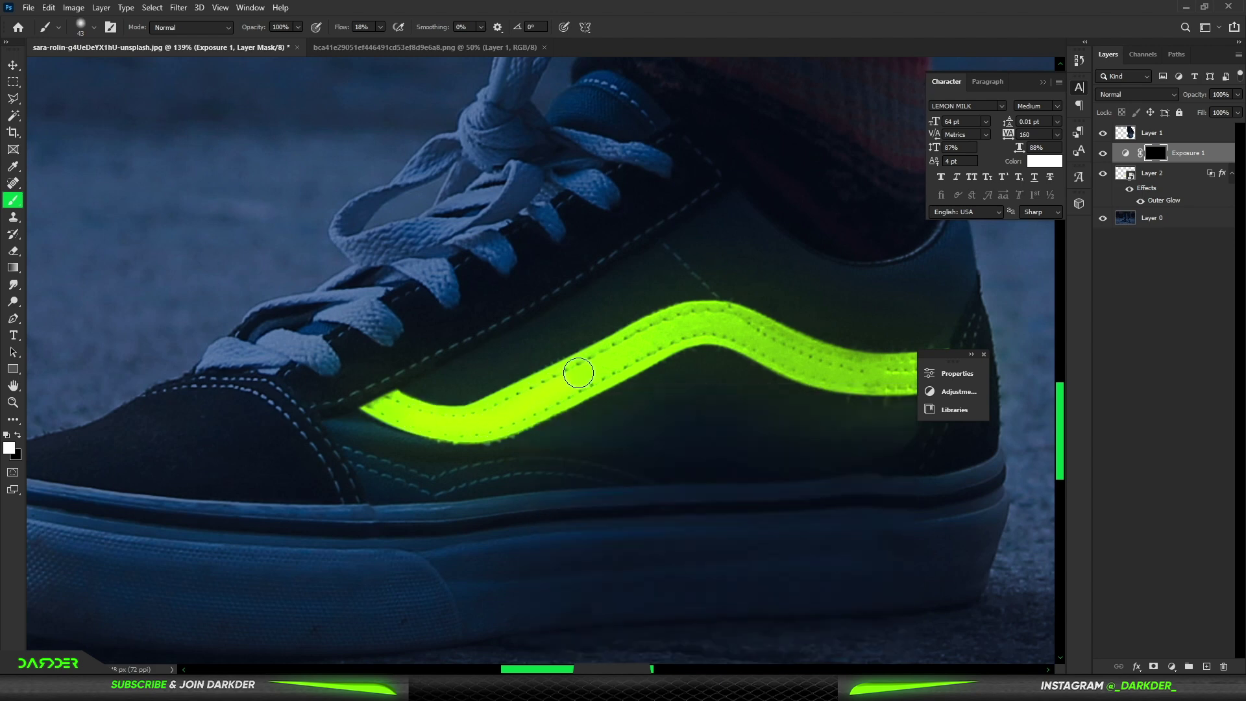
pyautogui.moveTo(661, 332)
pyautogui.mouseDown()
pyautogui.moveTo(725, 327)
pyautogui.moveTo(906, 379)
pyautogui.mouseUp()
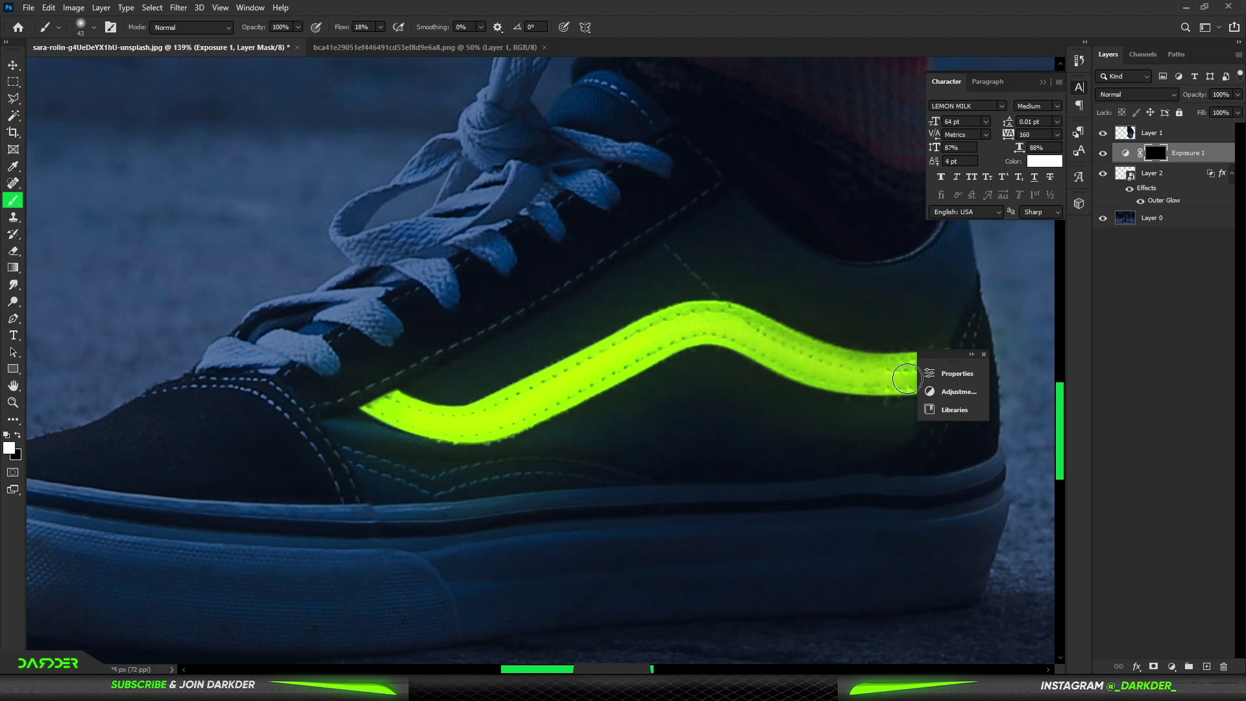
pyautogui.moveTo(734, 337); pyautogui.dragTo(688, 327)
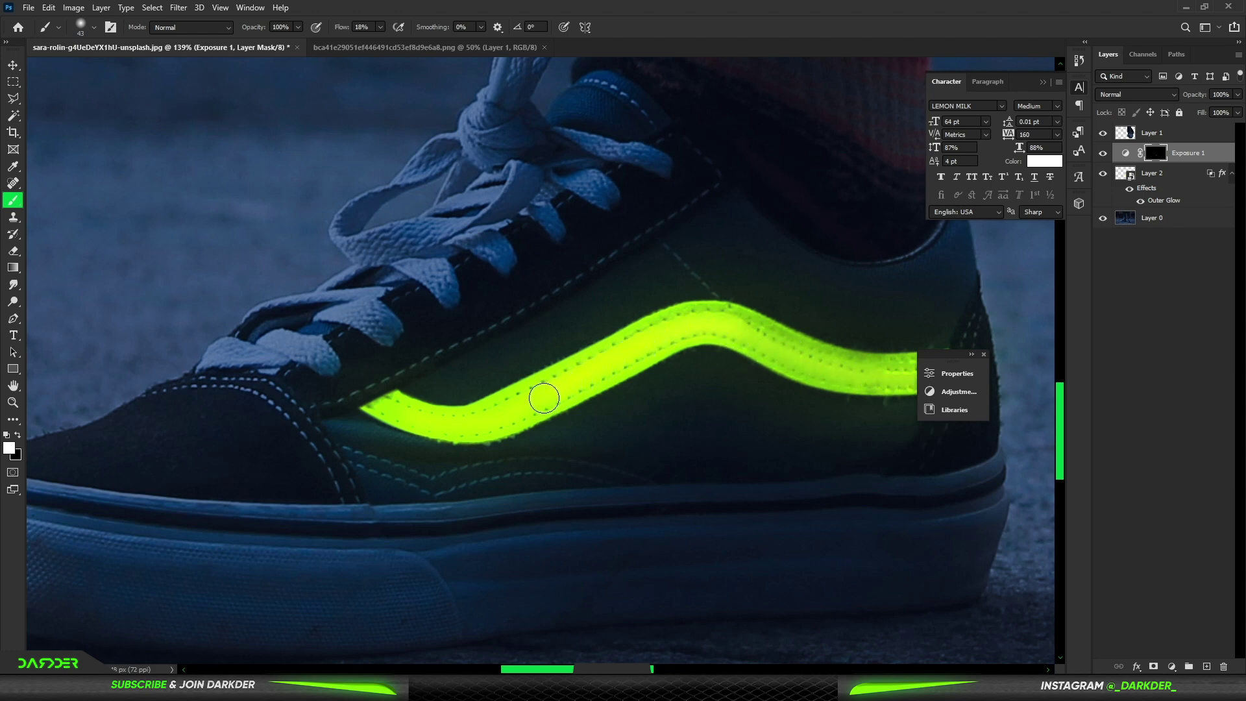
# - Brighten the stripe further on the Exposure mask using a larger soft brush
pyautogui.keyDown('alt'); pyautogui.moveTo(559, 382); pyautogui.dragTo(610, 380); pyautogui.keyUp('alt')
pyautogui.click(597, 383)
pyautogui.keyDown('alt'); pyautogui.rightClick(690, 333); pyautogui.keyUp('alt')
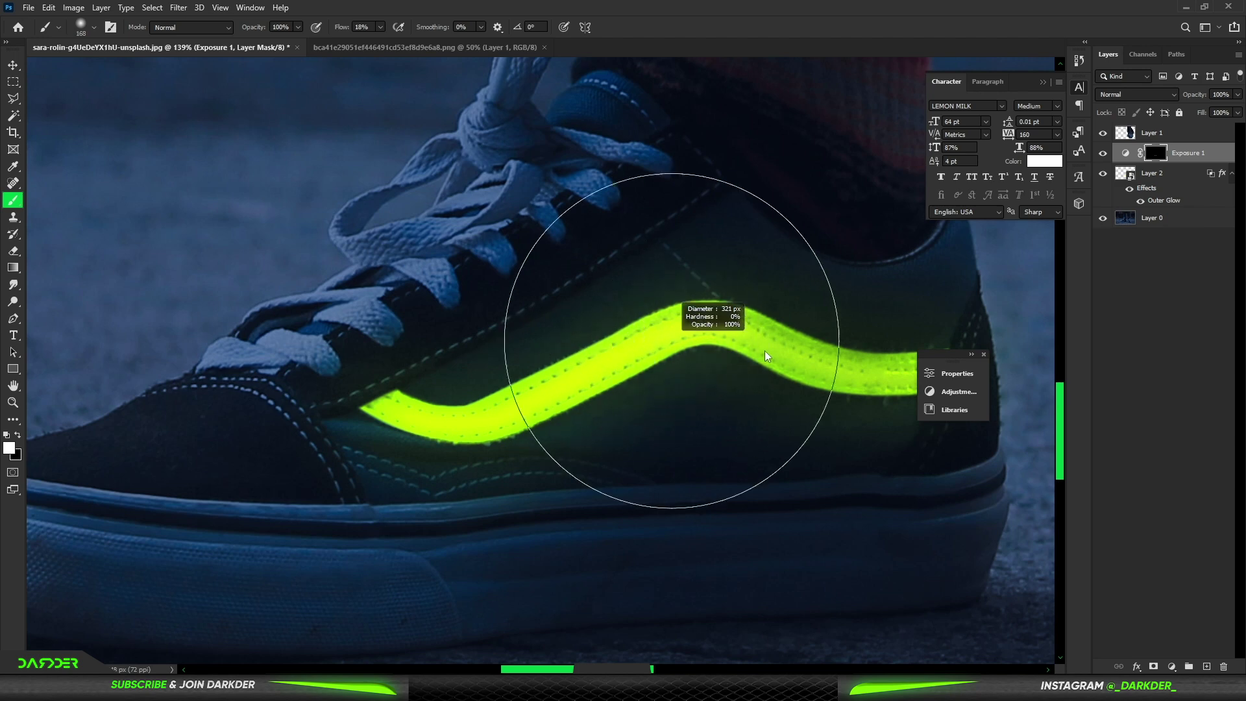
pyautogui.scroll(-5, 667, 406)
pyautogui.scroll(1, 648, 407)
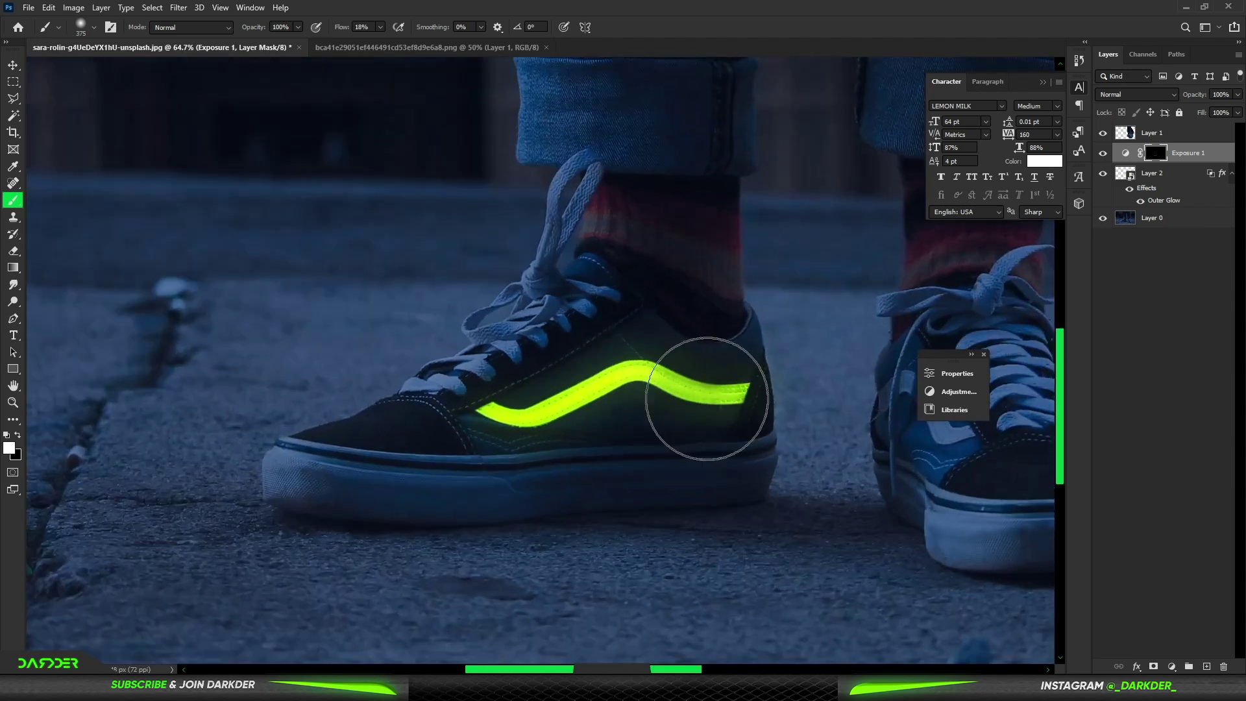
# - Add a bright green a2ff00 Solid Color fill layer above the Exposure adjustment
pyautogui.click(1172, 665)
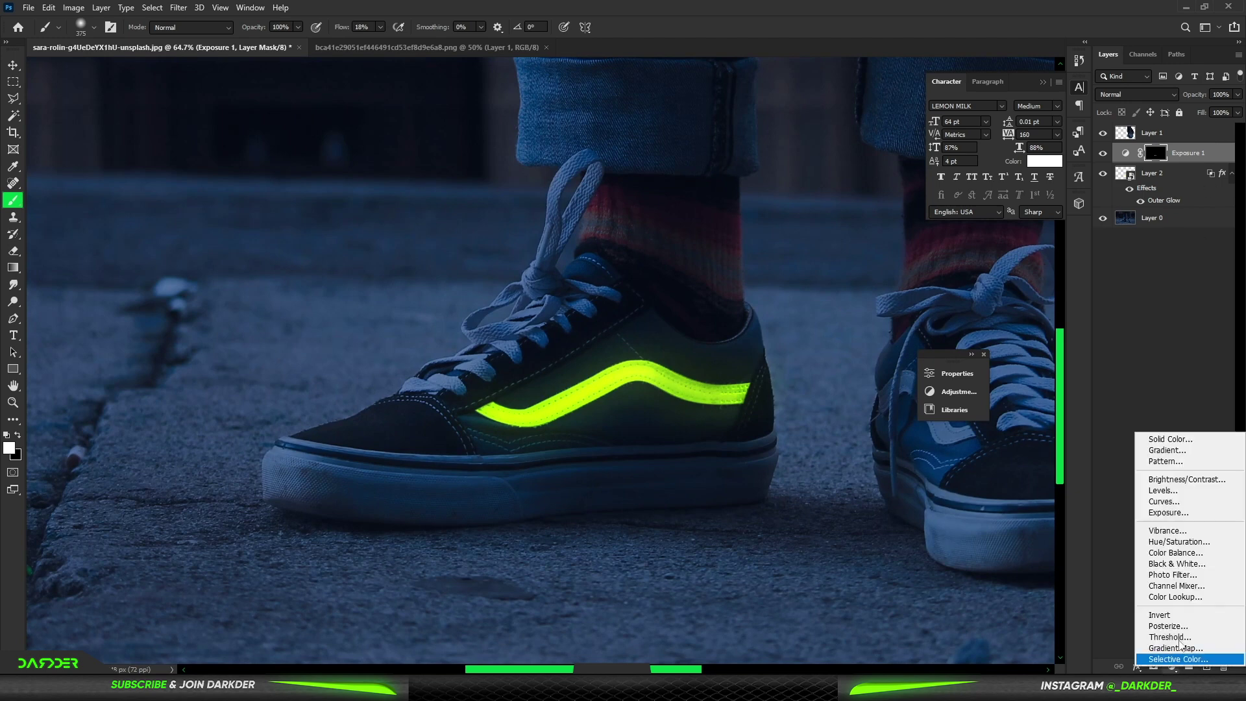
pyautogui.click(1161, 437)
pyautogui.moveTo(1015, 462); pyautogui.dragTo(1015, 463)
pyautogui.moveTo(969, 372); pyautogui.dragTo(1023, 311)
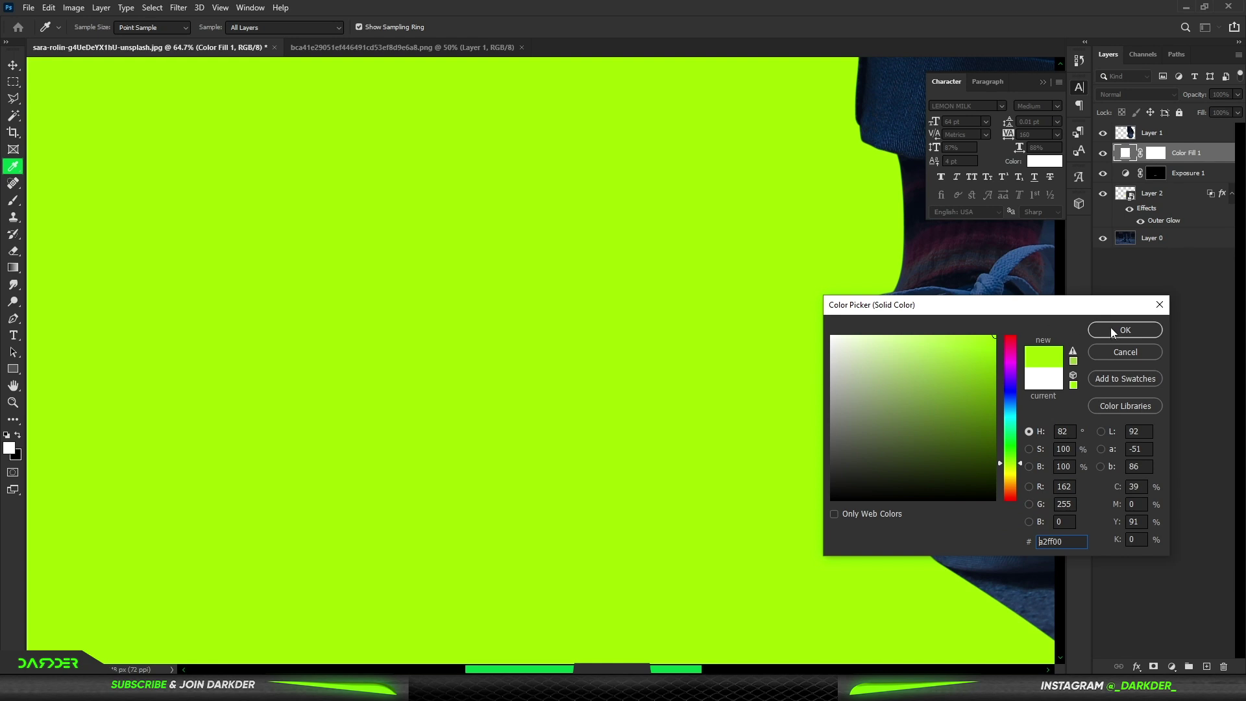
pyautogui.click(1108, 330)
# - Set the green fill layer's blend mode to Linear Dodge (Add) and invert its mask to black
pyautogui.click(1170, 95)
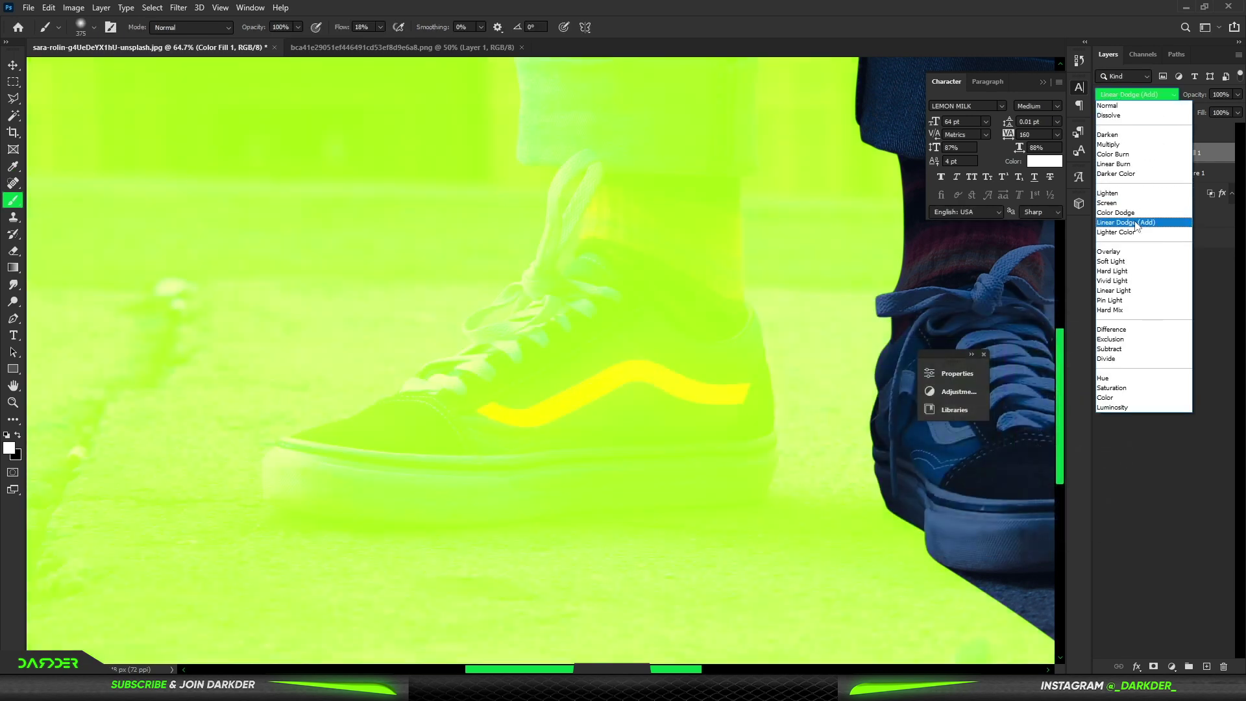
pyautogui.click(1136, 223)
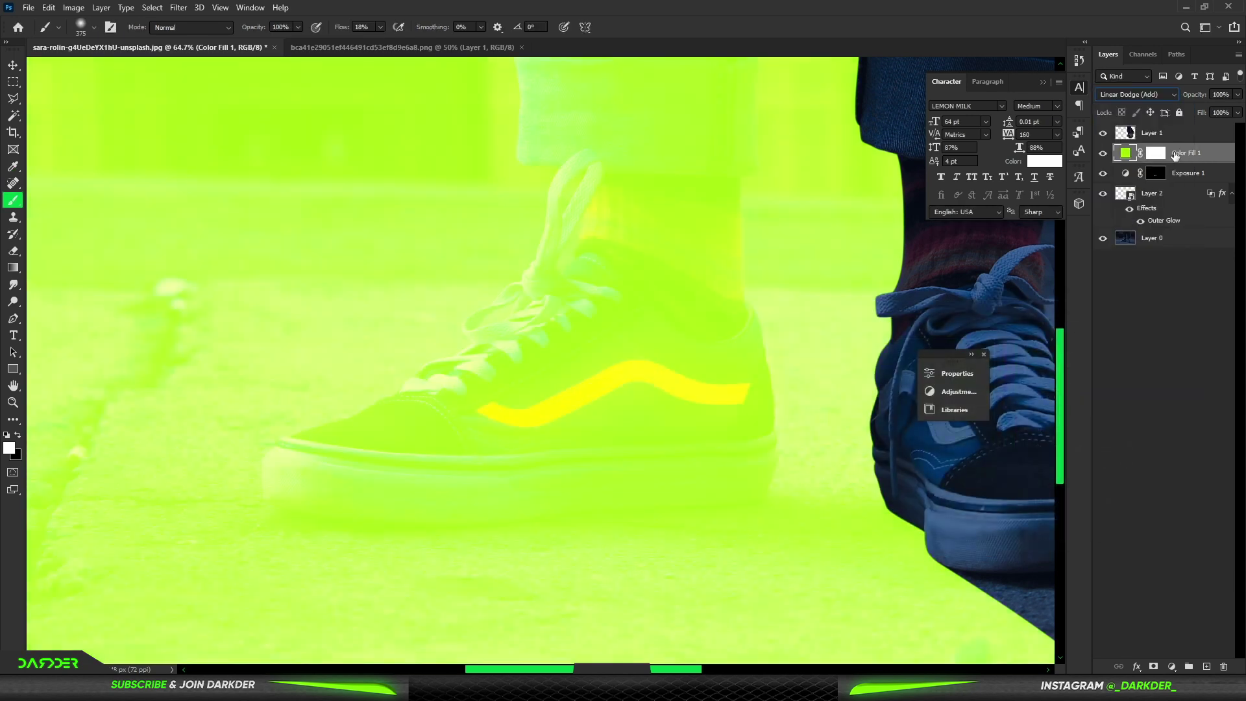
pyautogui.click(1159, 158)
pyautogui.hotkey('ctrl', 'i')
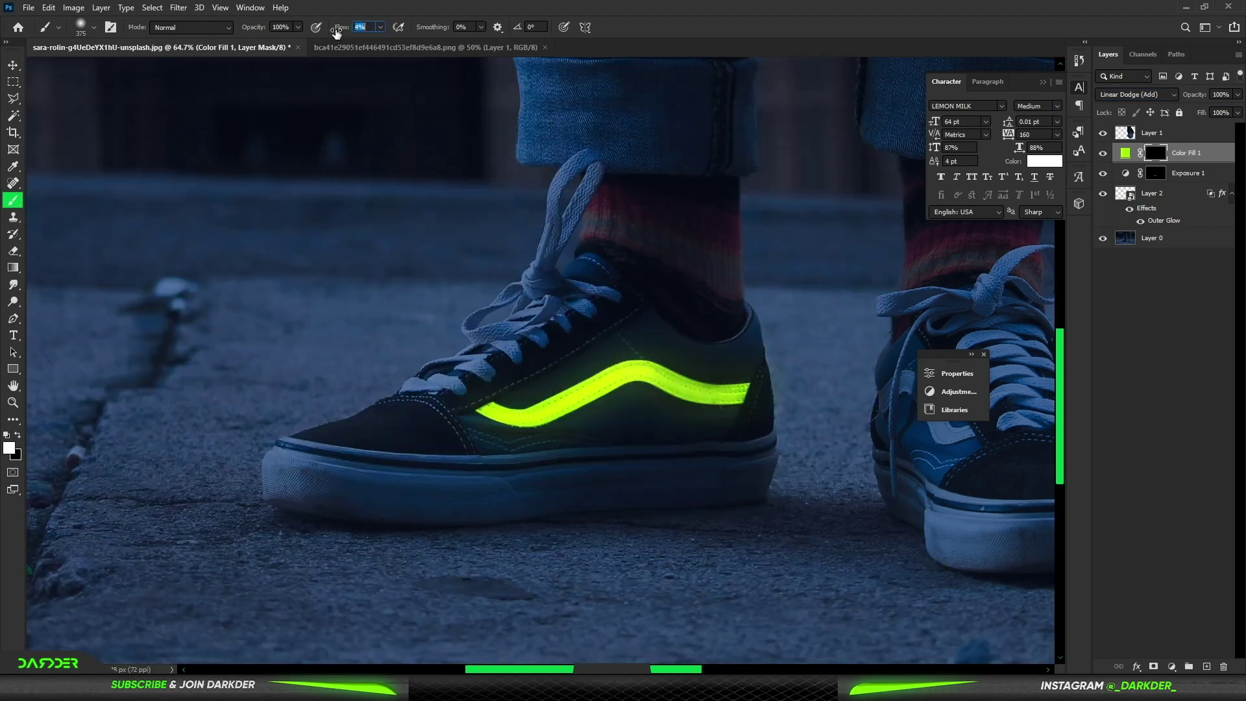
# - Paint a faint green glow around the stripe on Color Fill 1's mask with a soft white brush at 4% flow
pyautogui.press(']')
pyautogui.press(']')
pyautogui.press(']')
pyautogui.press(']')
pyautogui.click(639, 374)
pyautogui.press('[')
pyautogui.press('[')
pyautogui.press('[')
pyautogui.press('[')
pyautogui.press('[')
pyautogui.press('[')
pyautogui.moveTo(637, 372)
pyautogui.mouseDown()
pyautogui.moveTo(728, 388)
pyautogui.moveTo(610, 376)
pyautogui.moveTo(542, 407)
pyautogui.moveTo(593, 387)
pyautogui.mouseUp()
pyautogui.keyDown('alt'); pyautogui.rightClick(593, 386); pyautogui.keyUp('alt')
pyautogui.keyDown('alt'); pyautogui.rightClick(636, 379); pyautogui.keyUp('alt')
pyautogui.scroll(-3, 628, 389)
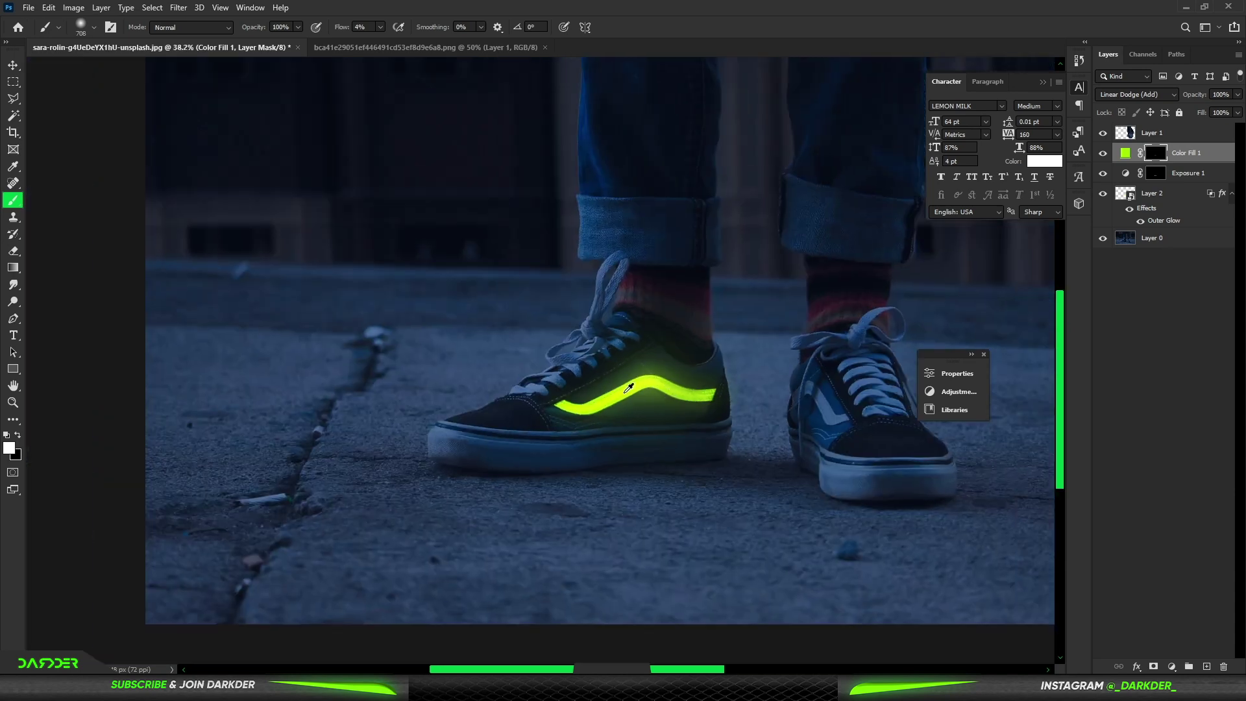
pyautogui.scroll(-3, 627, 388)
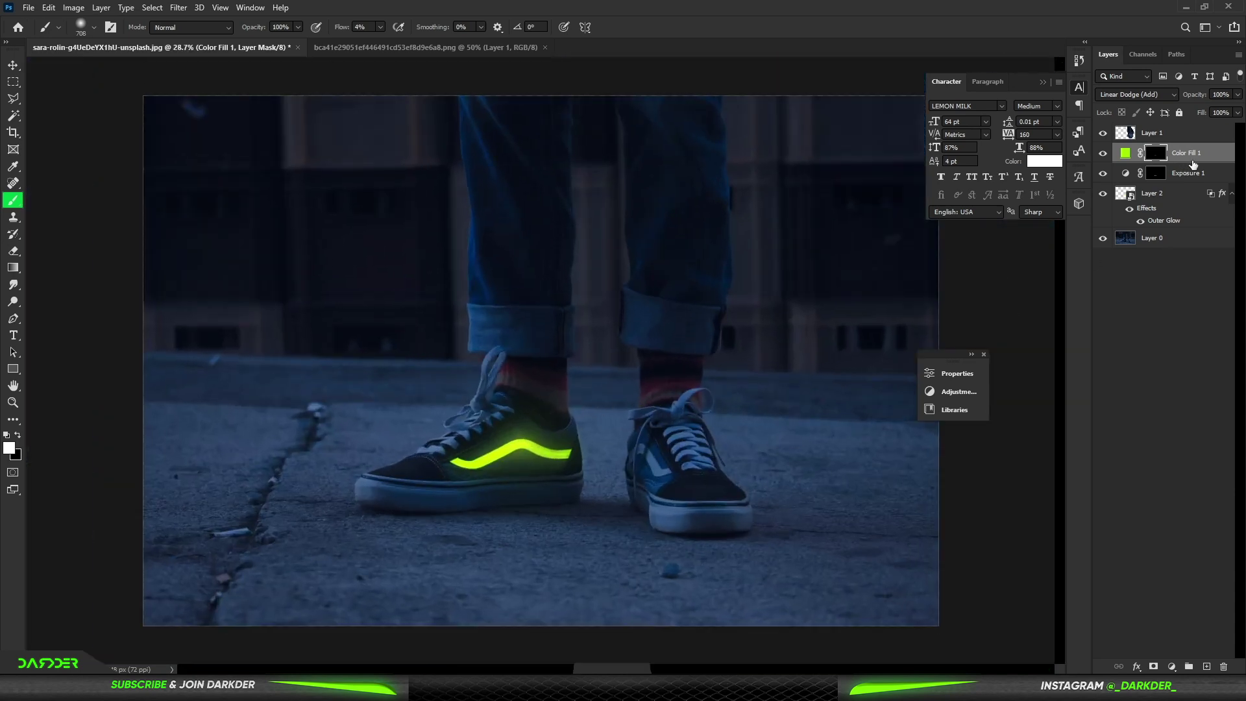
# - Add a second bright green Solid Color fill layer above Color Fill 1
pyautogui.click(1172, 666)
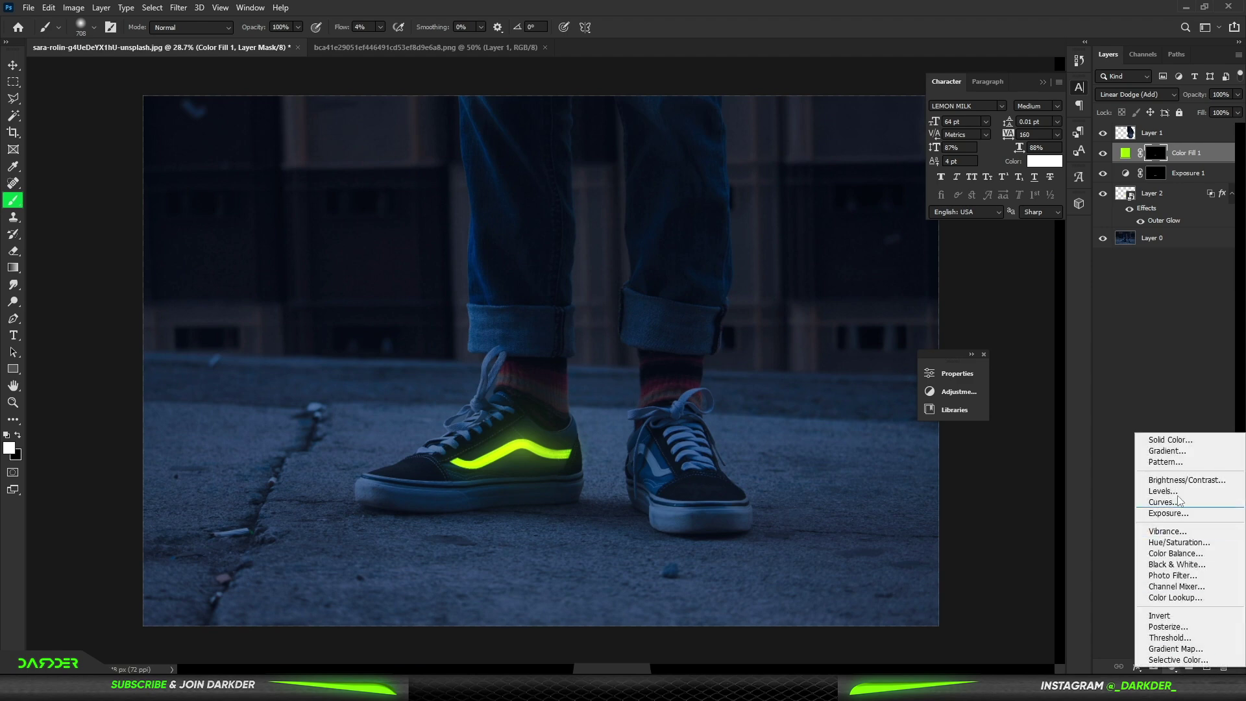
pyautogui.click(1174, 442)
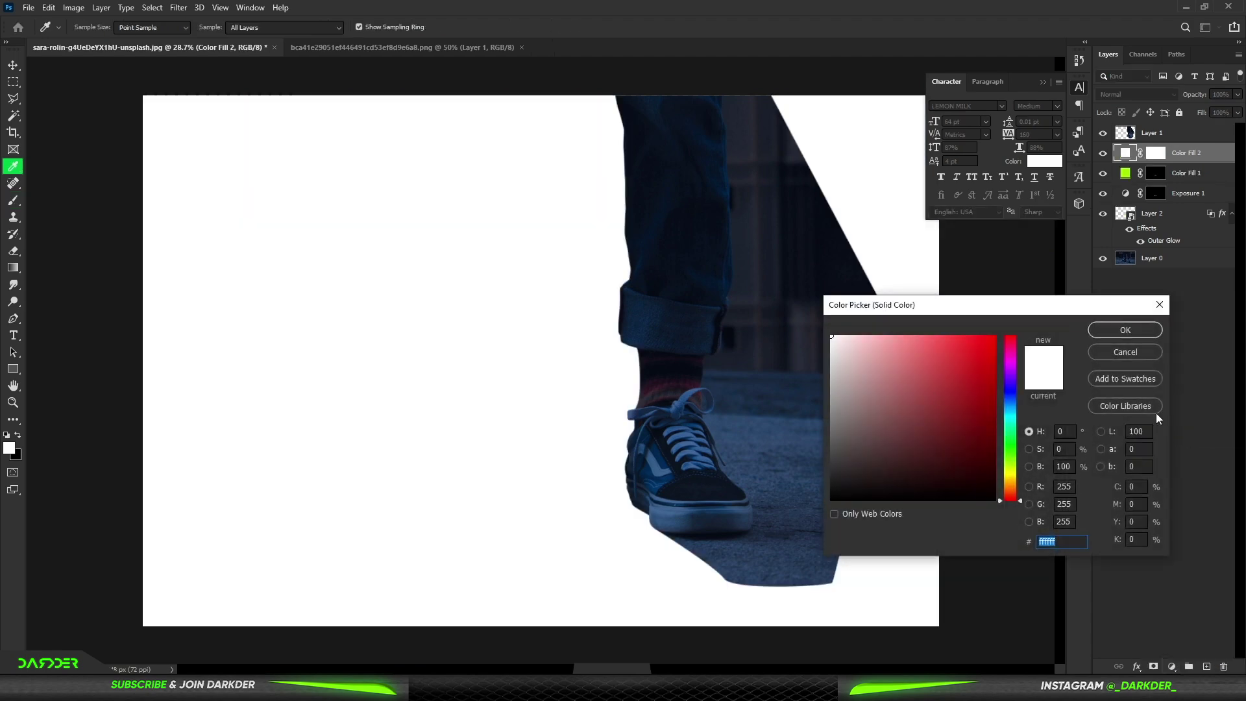
pyautogui.click(1011, 464)
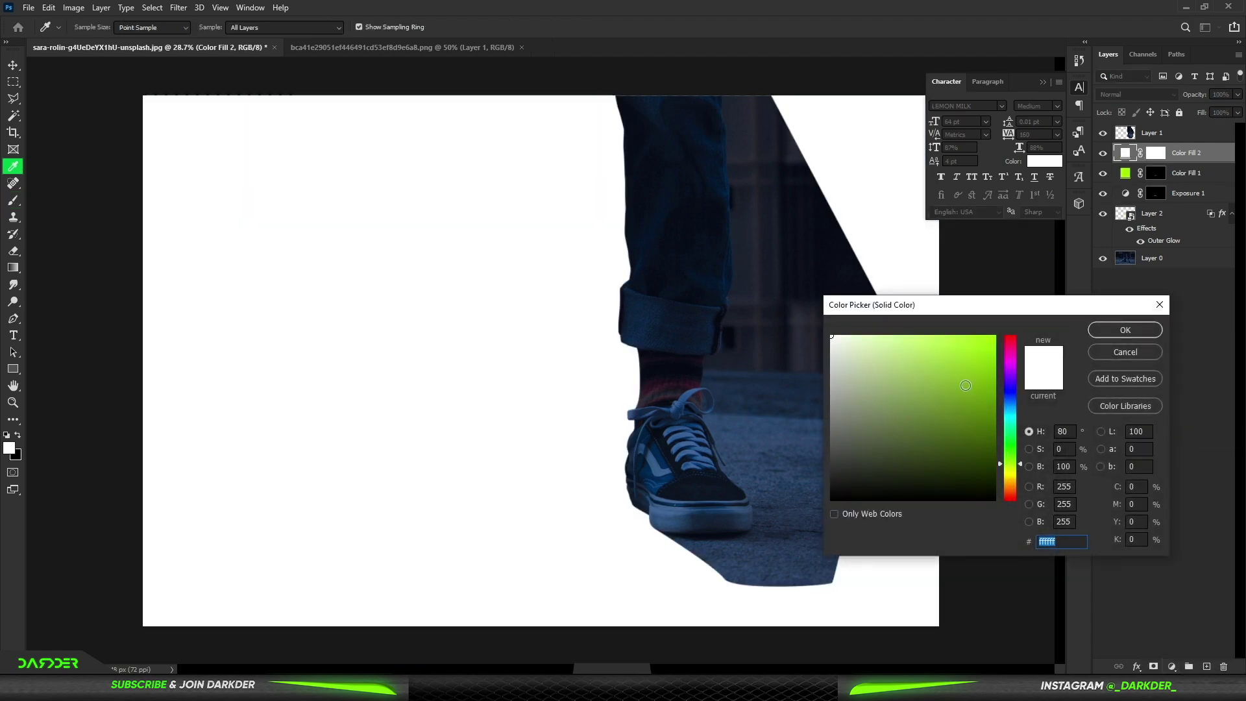
pyautogui.moveTo(965, 386); pyautogui.dragTo(1029, 301)
pyautogui.click(1136, 330)
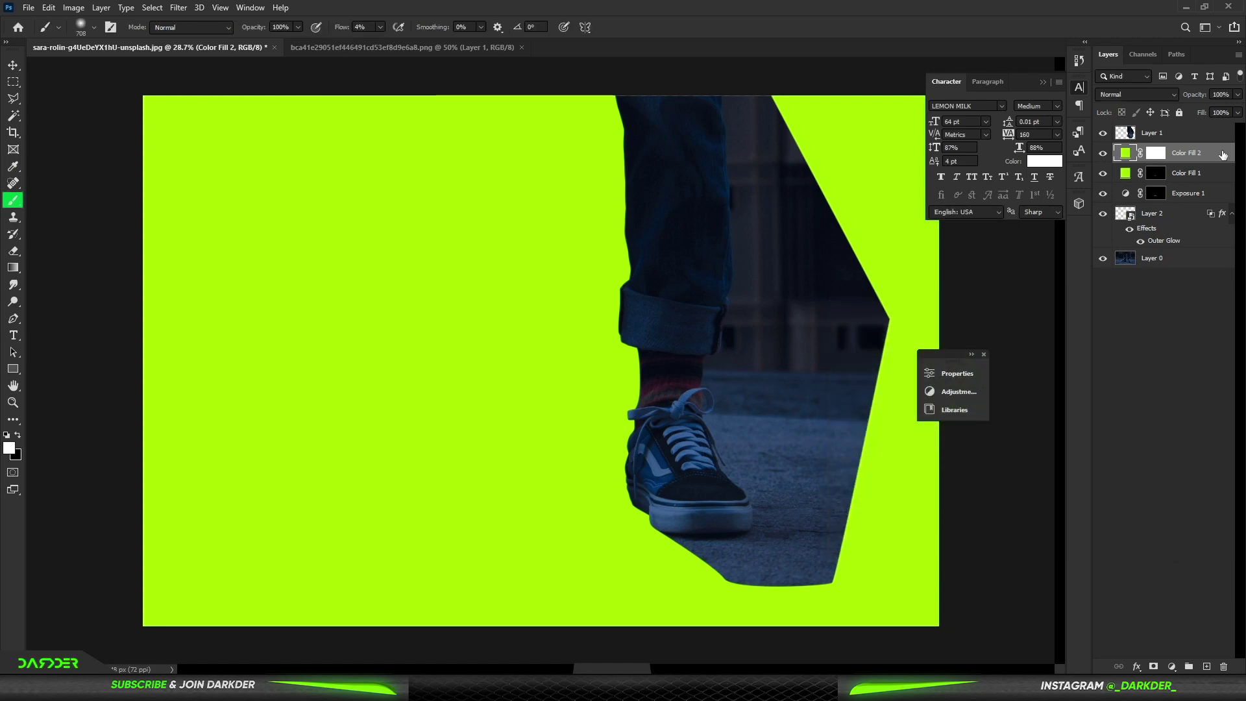
# - Split Color Fill 2's Underlying Layer shadow slider to 37/148 in Blend If, and invert the layer's mask to black
pyautogui.doubleClick(1223, 154)
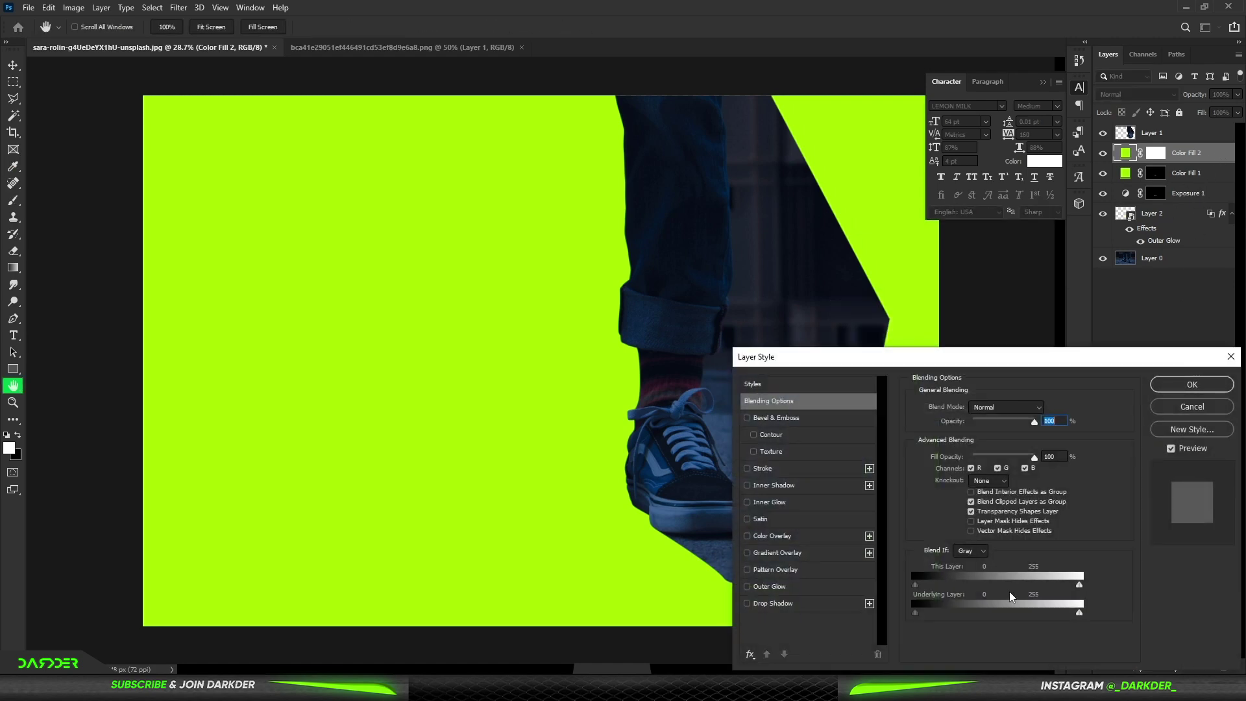
pyautogui.moveTo(960, 609); pyautogui.dragTo(1010, 614)
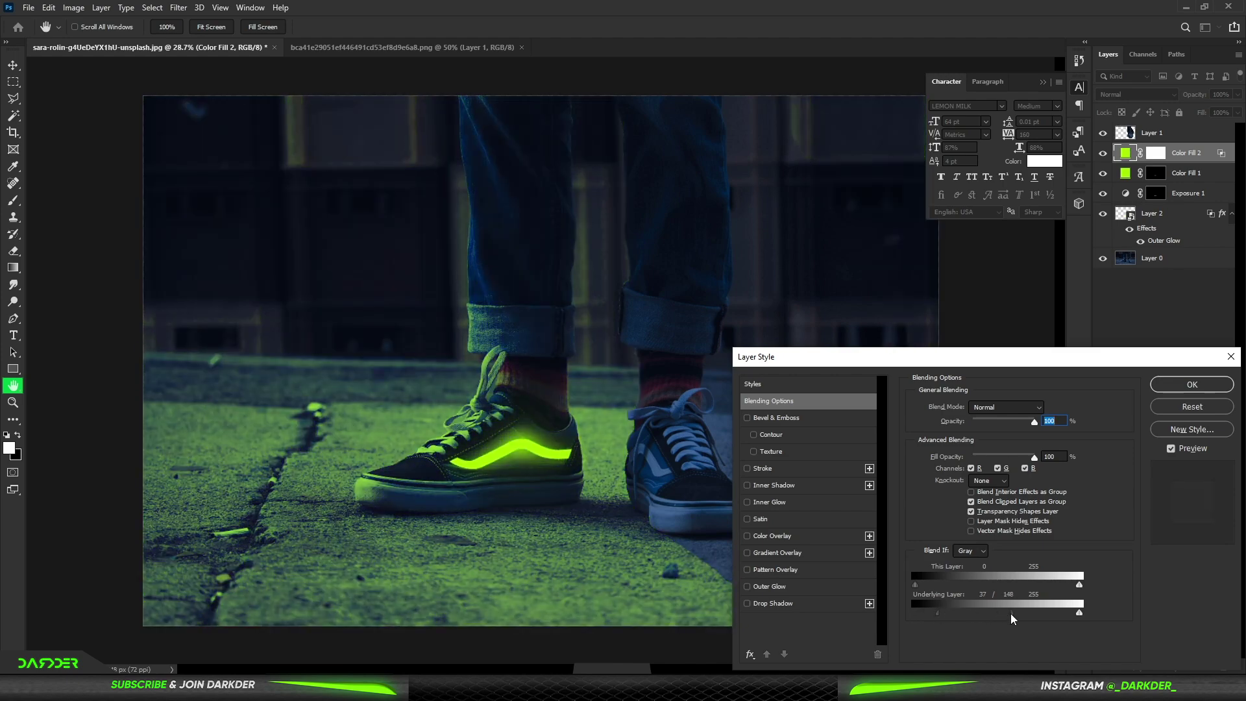
pyautogui.click(1192, 384)
pyautogui.click(1154, 156)
pyautogui.hotkey('ctrl', 'i')
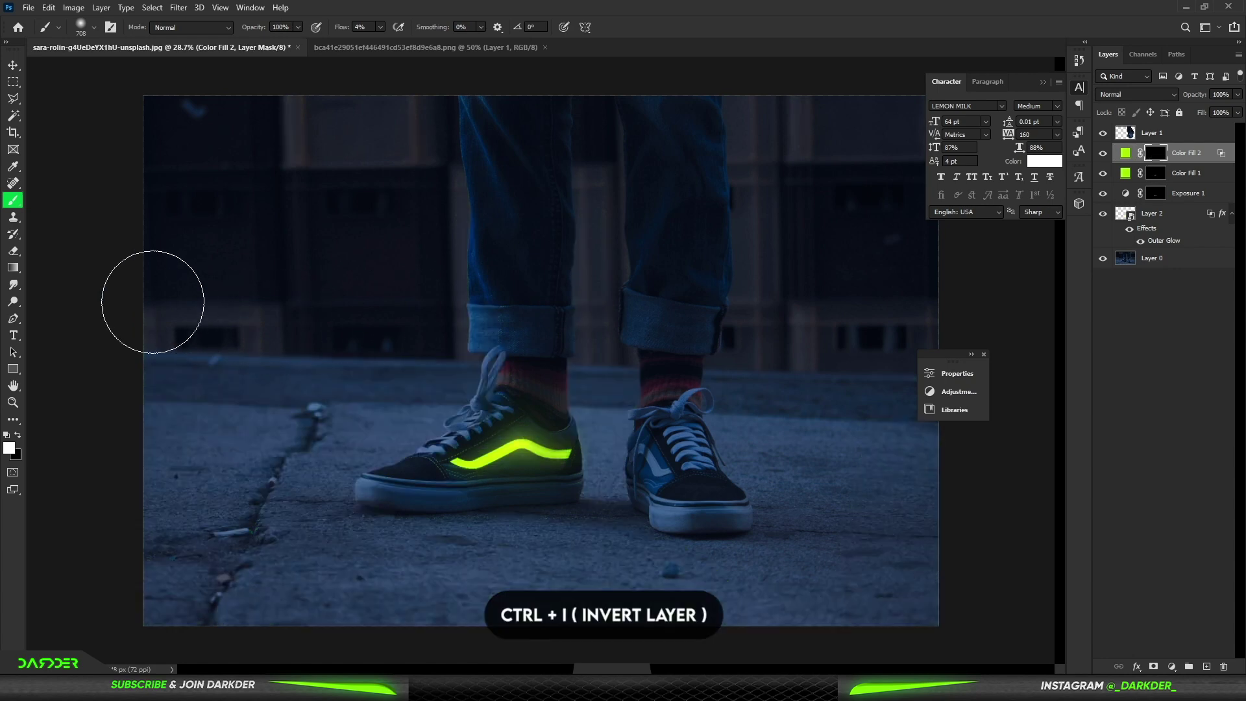
# - Paint white on Color Fill 2's mask over the ground around the glowing shoe at 100% flow
pyautogui.moveTo(516, 527); pyautogui.dragTo(523, 528)
pyautogui.moveTo(344, 31); pyautogui.dragTo(671, 127)
pyautogui.scroll(4, 574, 516)
pyautogui.moveTo(543, 506)
pyautogui.mouseDown()
pyautogui.moveTo(398, 487)
pyautogui.moveTo(570, 509)
pyautogui.moveTo(619, 545)
pyautogui.moveTo(640, 520)
pyautogui.moveTo(617, 508)
pyautogui.moveTo(606, 466)
pyautogui.mouseUp()
pyautogui.click(510, 508)
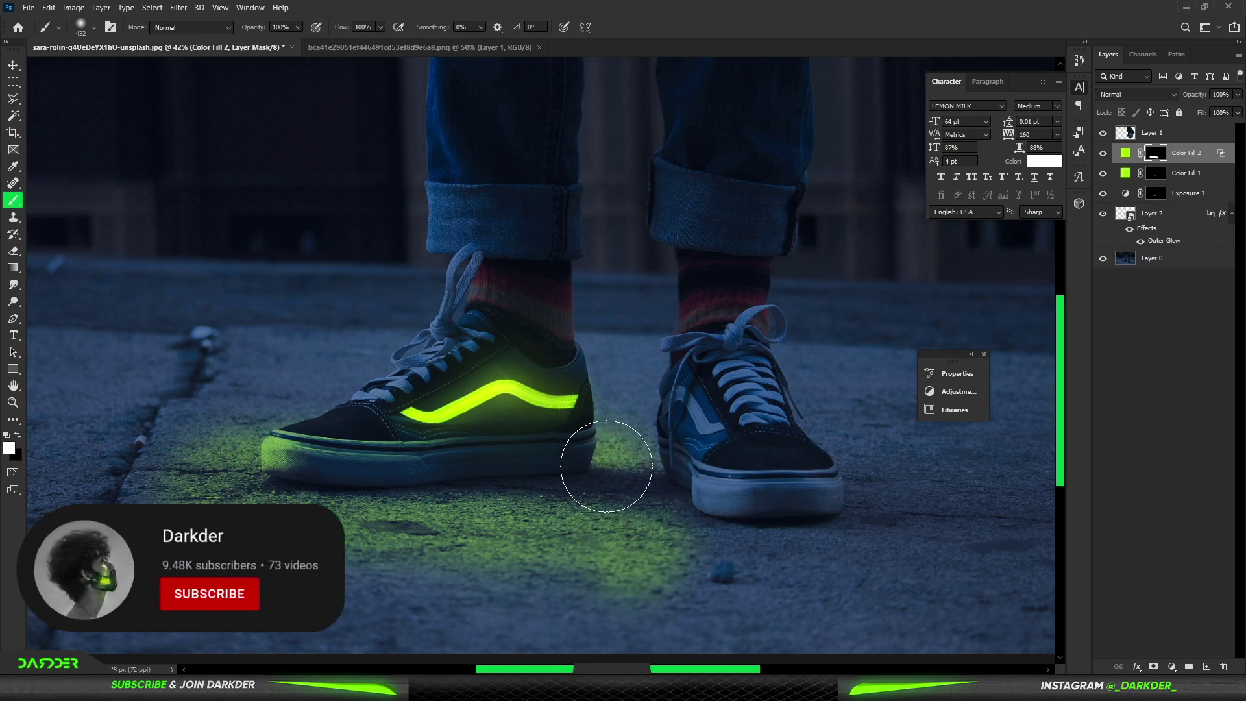
# - Paint black on Color Fill 2's mask to remove the green spill from the shoe and the ground behind it
pyautogui.press('x')
pyautogui.moveTo(276, 425)
pyautogui.mouseDown()
pyautogui.moveTo(203, 432)
pyautogui.moveTo(447, 419)
pyautogui.mouseUp()
pyautogui.click(558, 318)
pyautogui.moveTo(614, 342); pyautogui.dragTo(454, 353)
pyautogui.click(620, 367)
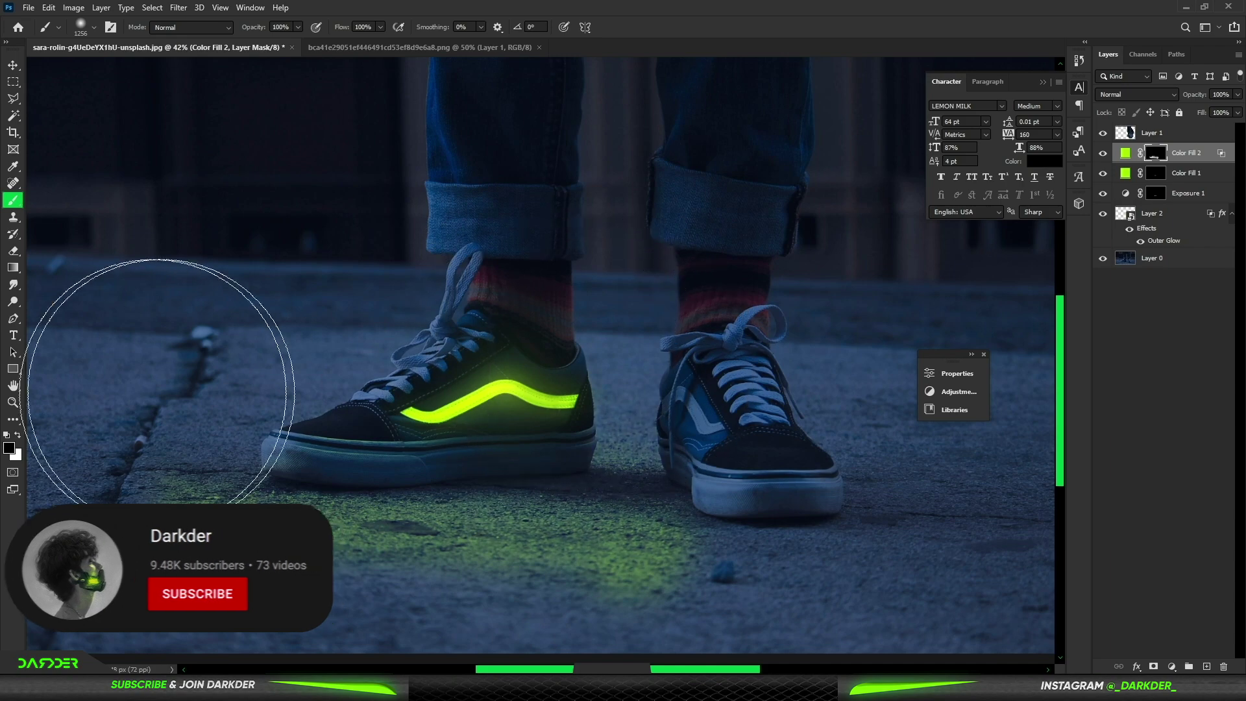
# - Paint white on Color Fill 2's mask with a larger brush to extend the green light across the foreground ground
pyautogui.press('x')
pyautogui.moveTo(584, 462); pyautogui.dragTo(489, 470)
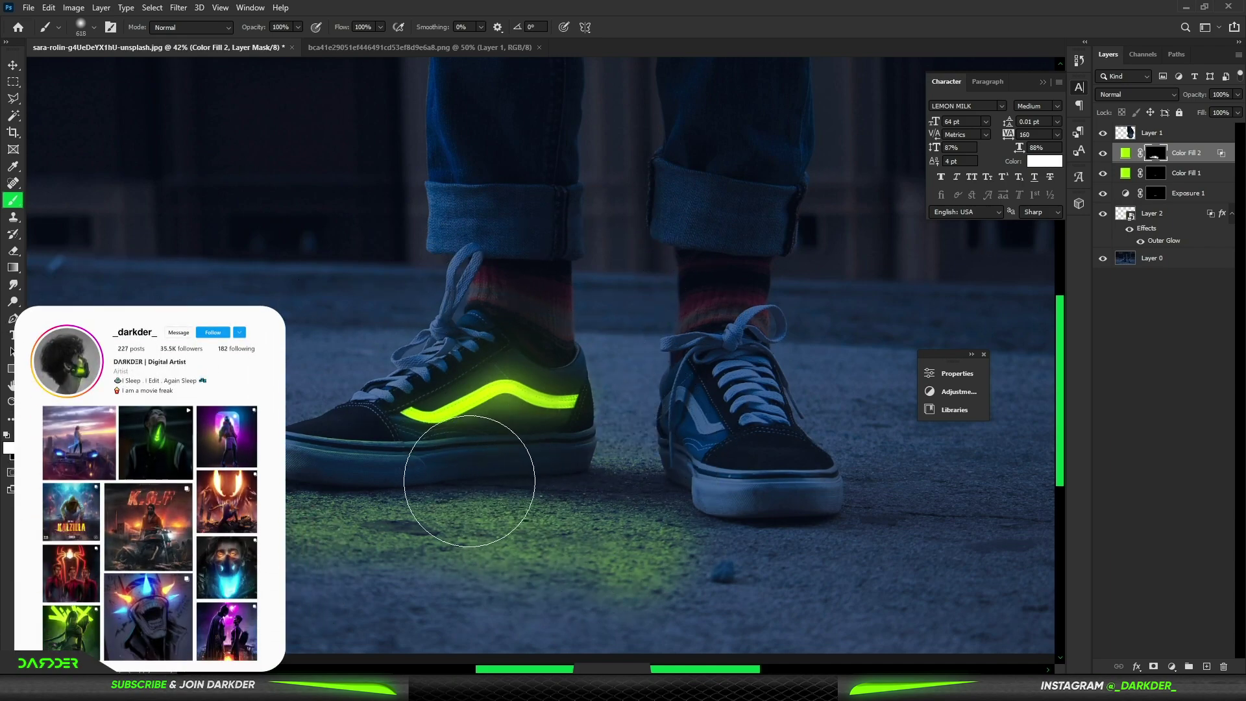
pyautogui.scroll(-3, 487, 530)
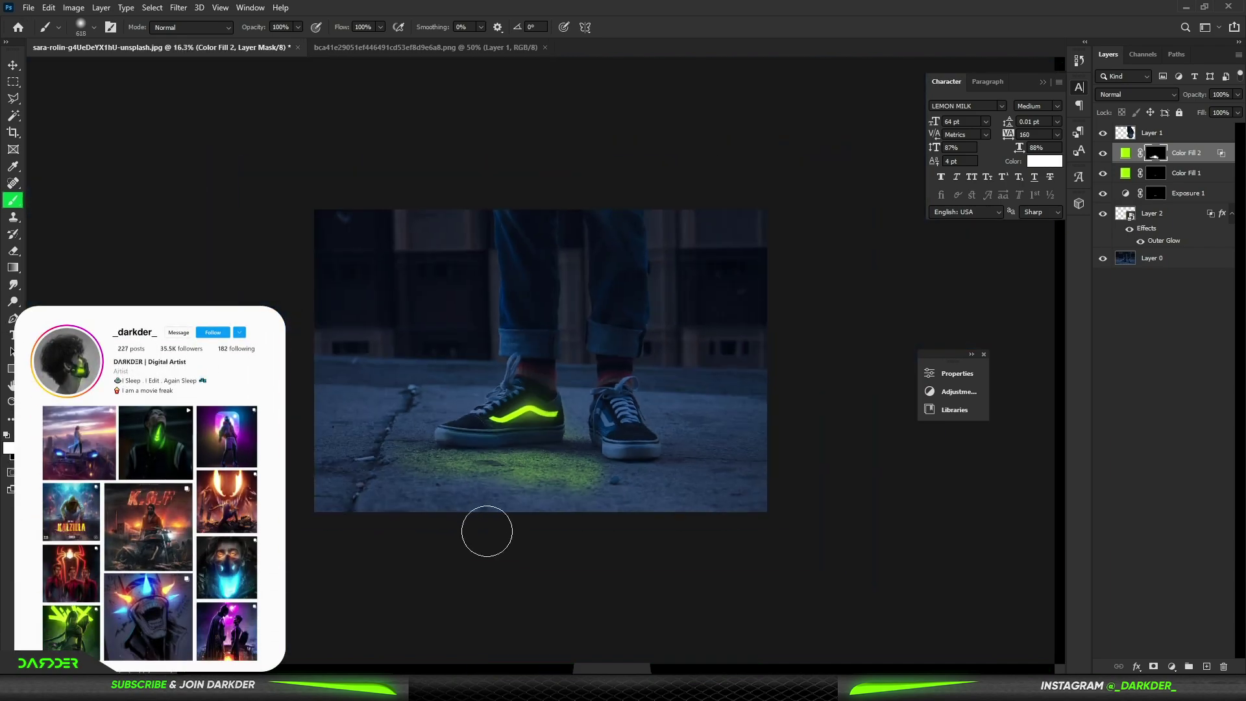
pyautogui.moveTo(499, 512)
pyautogui.mouseDown()
pyautogui.moveTo(501, 487)
pyautogui.moveTo(417, 492)
pyautogui.moveTo(636, 519)
pyautogui.moveTo(637, 454)
pyautogui.mouseUp()
# - Fade the outer edges of the green ground light on Color Fill 2's mask with a large soft black brush at 55% flow
pyautogui.press('x')
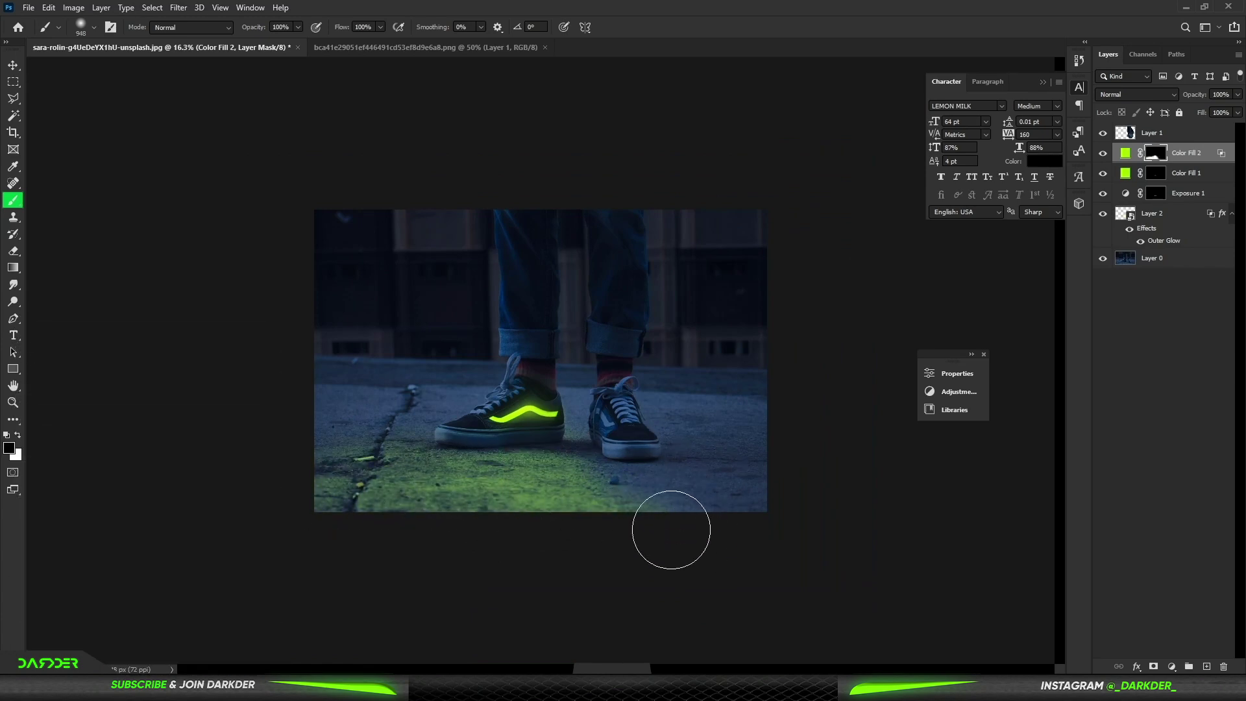
pyautogui.moveTo(419, 420)
pyautogui.mouseDown()
pyautogui.moveTo(445, 425)
pyautogui.moveTo(320, 446)
pyautogui.mouseUp()
pyautogui.moveTo(346, 33); pyautogui.dragTo(337, 34)
pyautogui.scroll(4, 511, 417)
pyautogui.moveTo(536, 646); pyautogui.dragTo(615, 665)
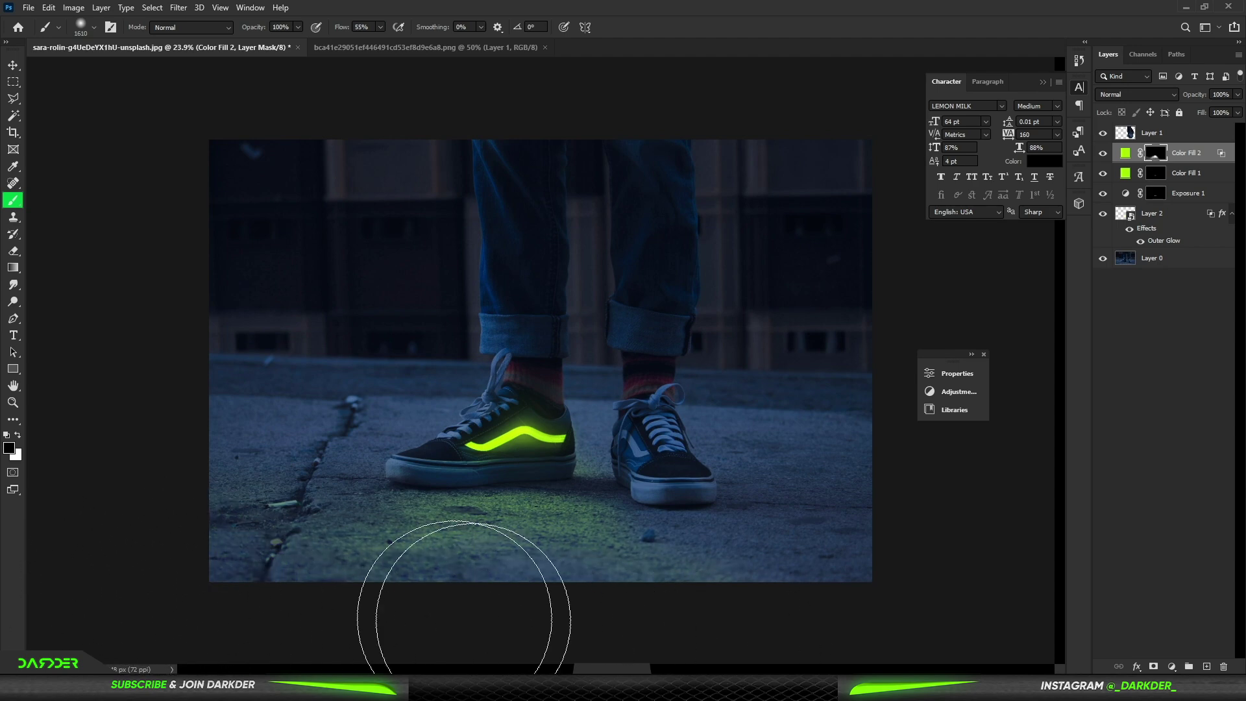
pyautogui.scroll(-2, 779, 386)
pyautogui.scroll(2, 760, 392)
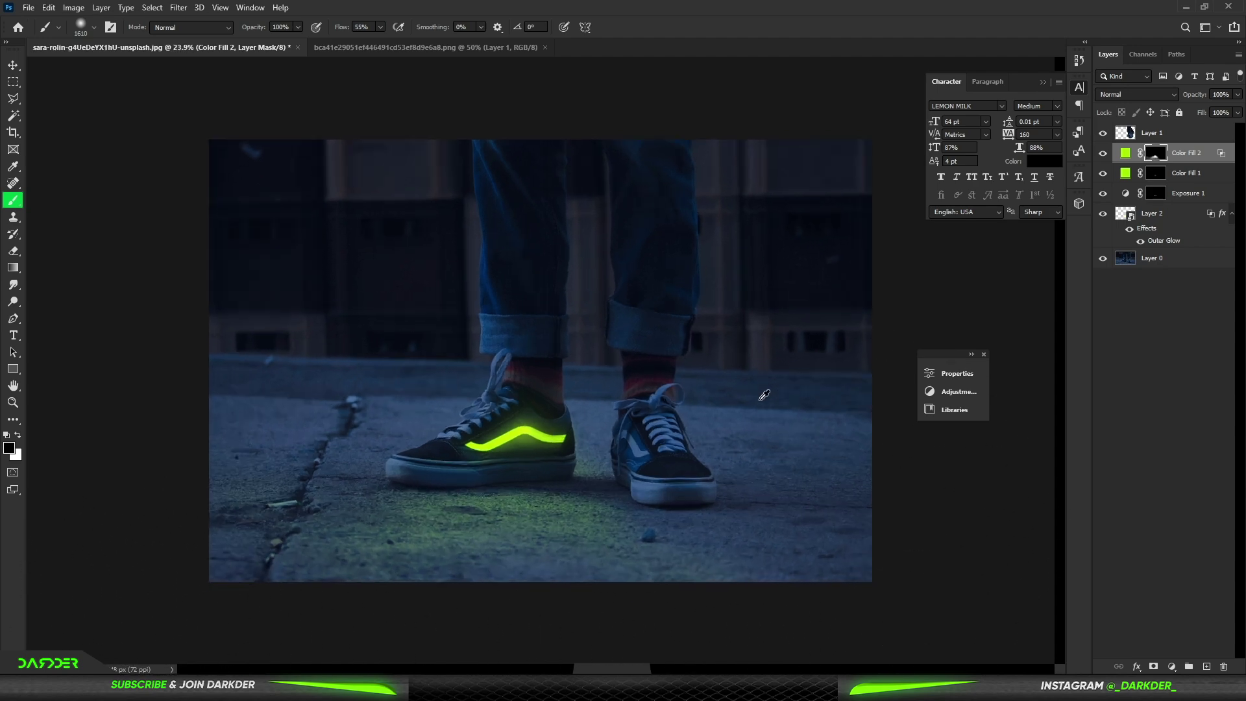
pyautogui.scroll(1, 710, 396)
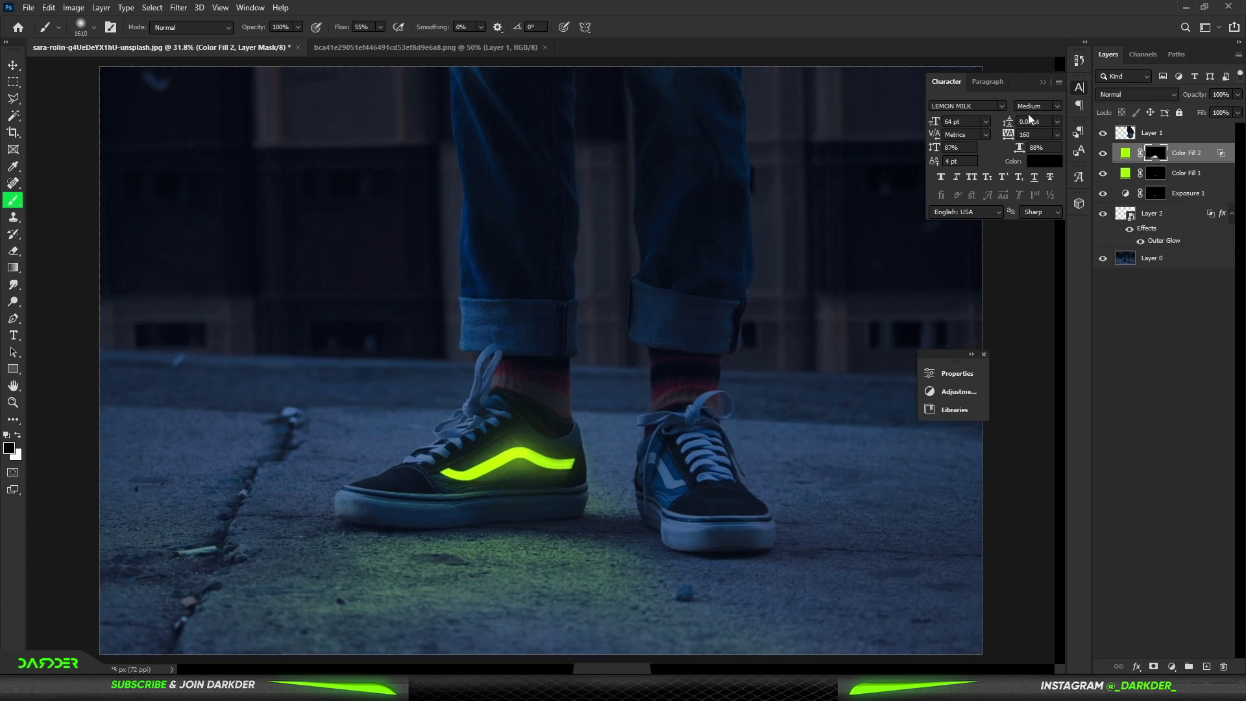
# - Add a Solid Color fill layer in #9cff00 above Layer 1 and clip it to Layer 1's leg cutout
pyautogui.click(1184, 135)
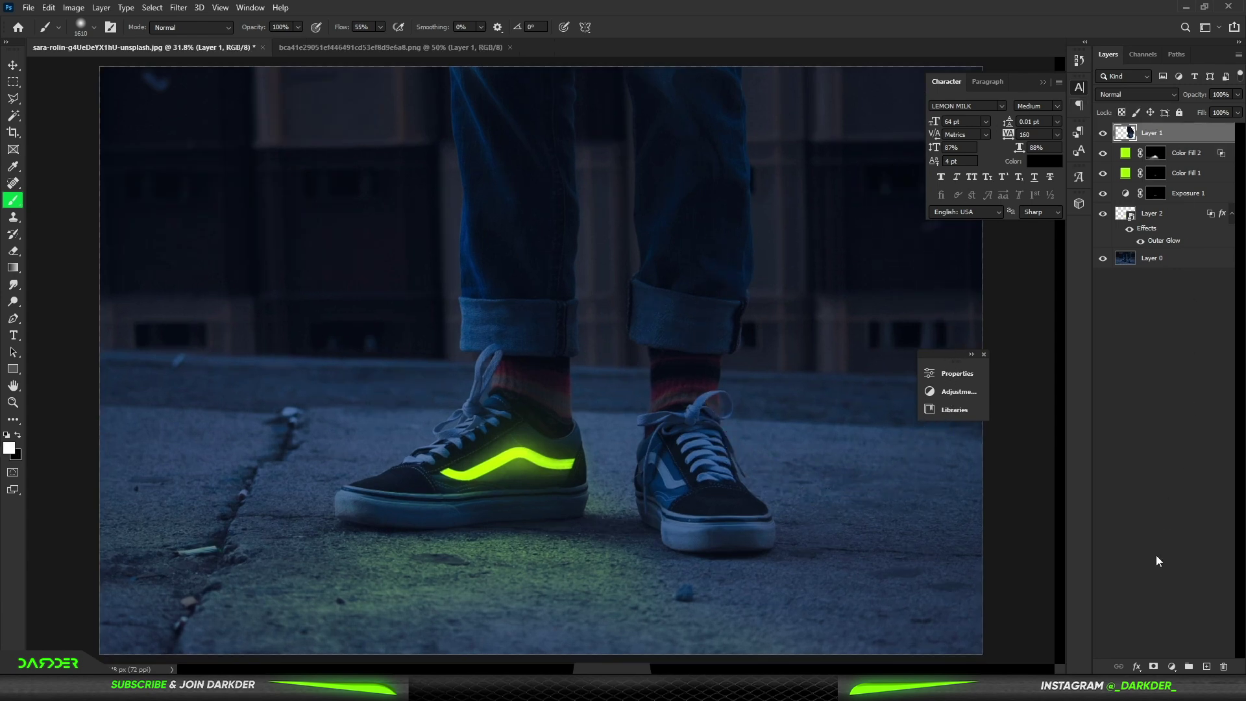
pyautogui.click(1171, 666)
pyautogui.click(1168, 440)
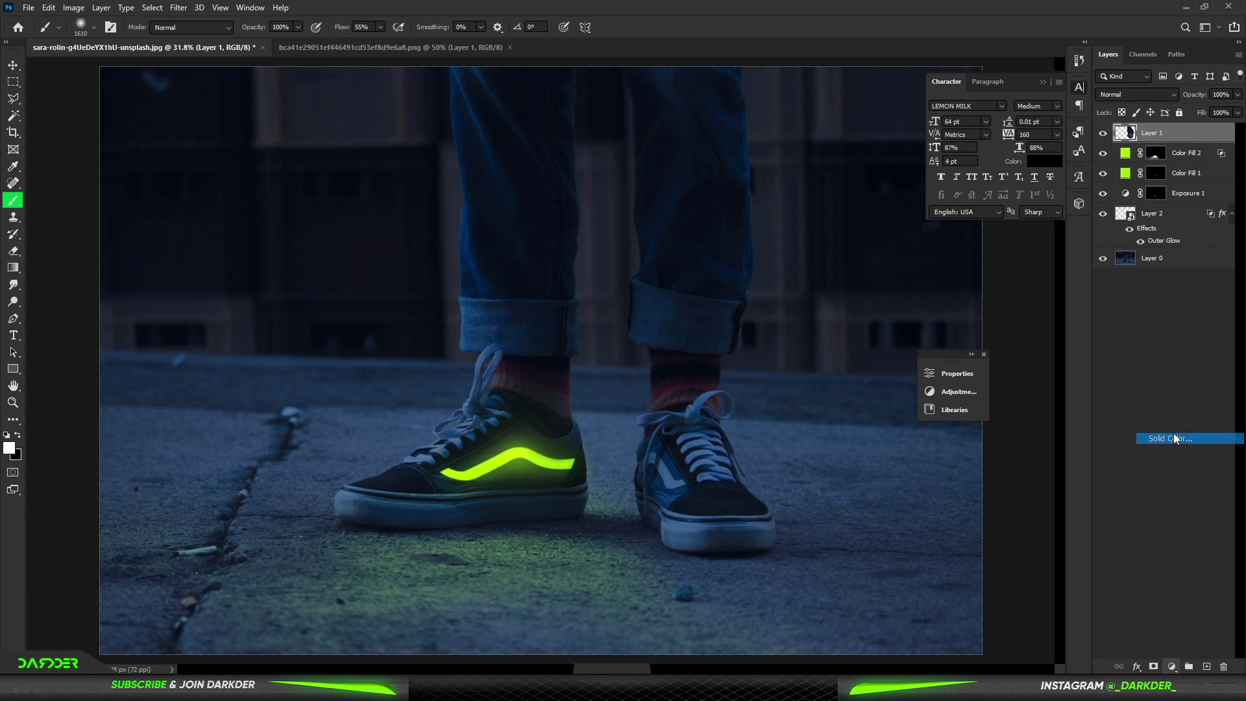
pyautogui.moveTo(988, 382); pyautogui.dragTo(1016, 317)
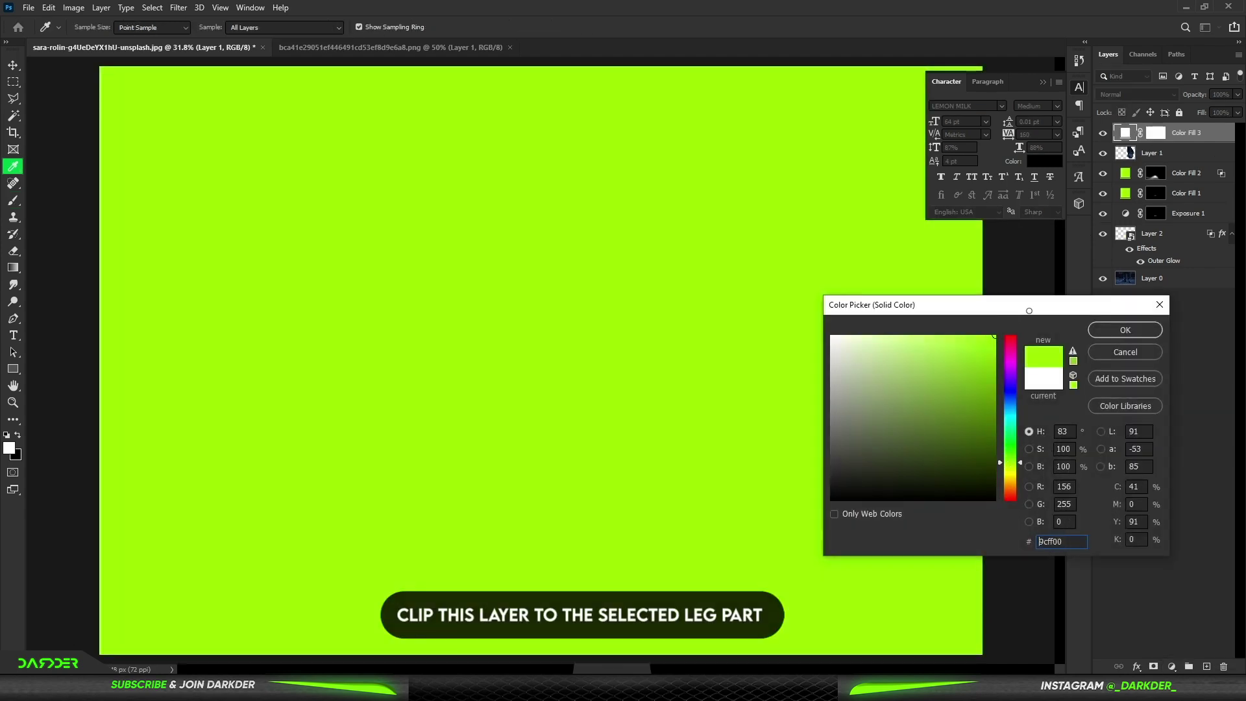
pyautogui.click(1123, 330)
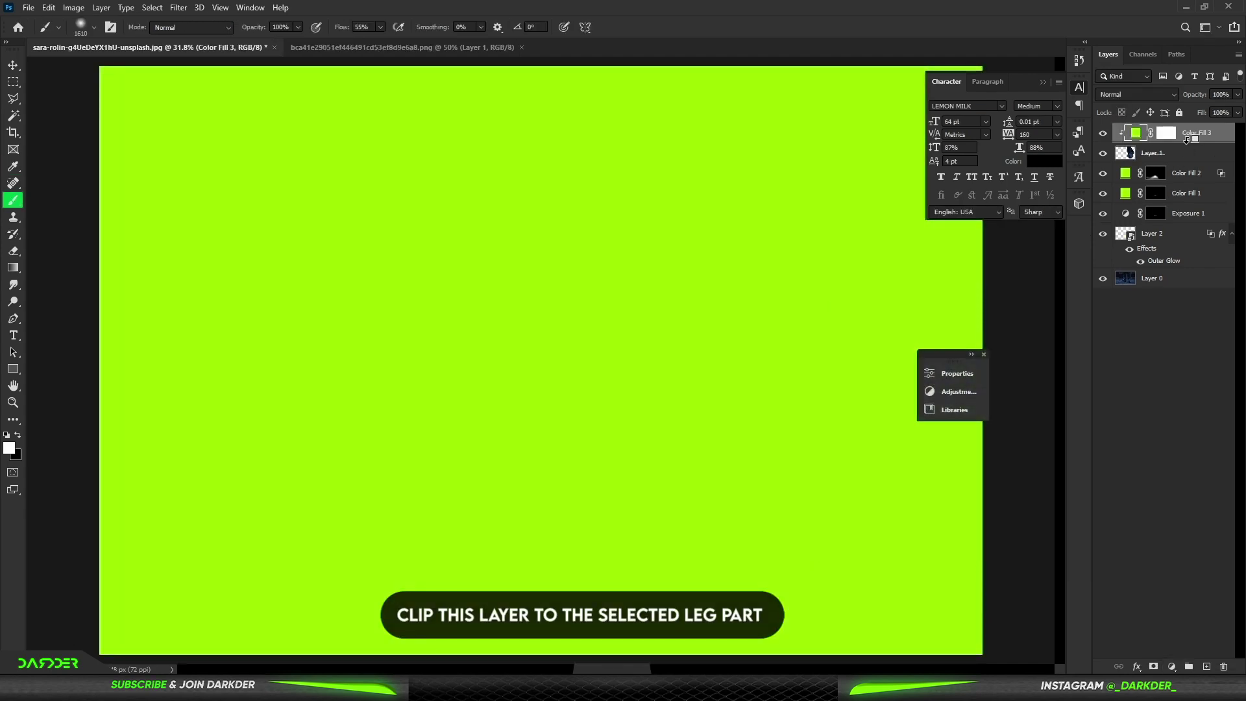
pyautogui.keyDown('alt'); pyautogui.click(1188, 141); pyautogui.keyUp('alt')
# - Set Color Fill 3 to Linear Dodge (Add) and split its Blend If underlying-layer shadow slider to 15 / 80
pyautogui.click(1152, 96)
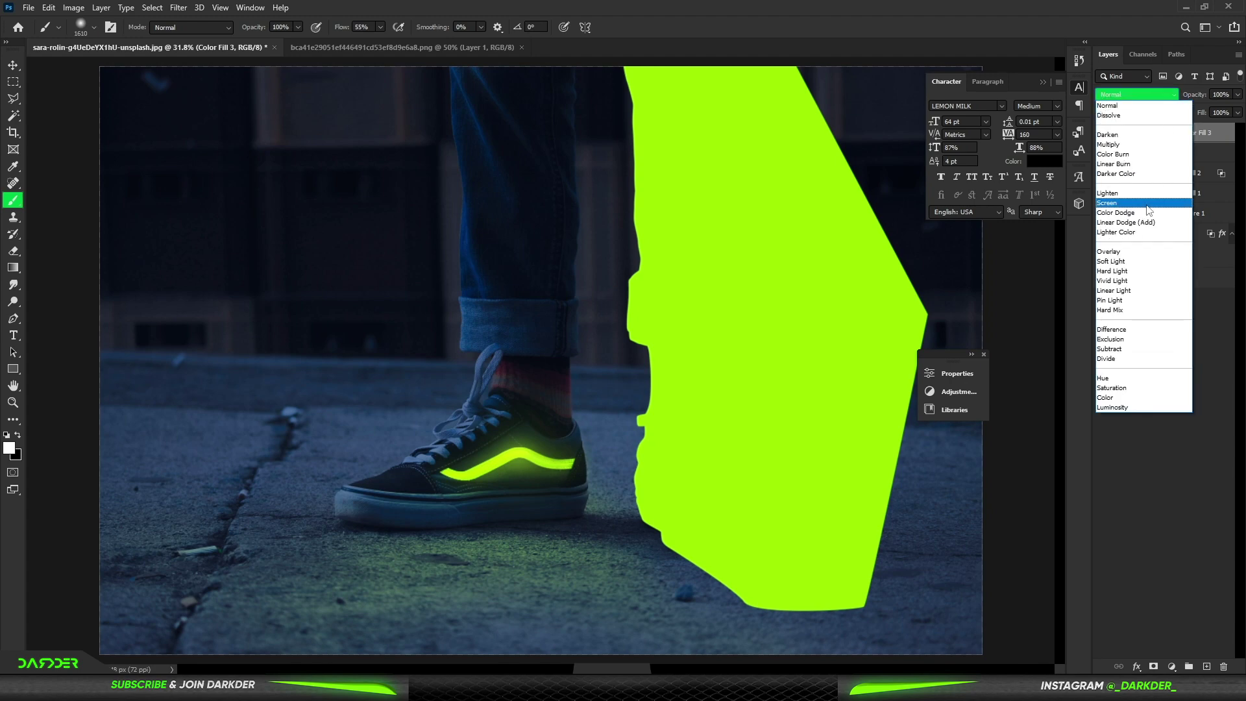
pyautogui.click(1140, 222)
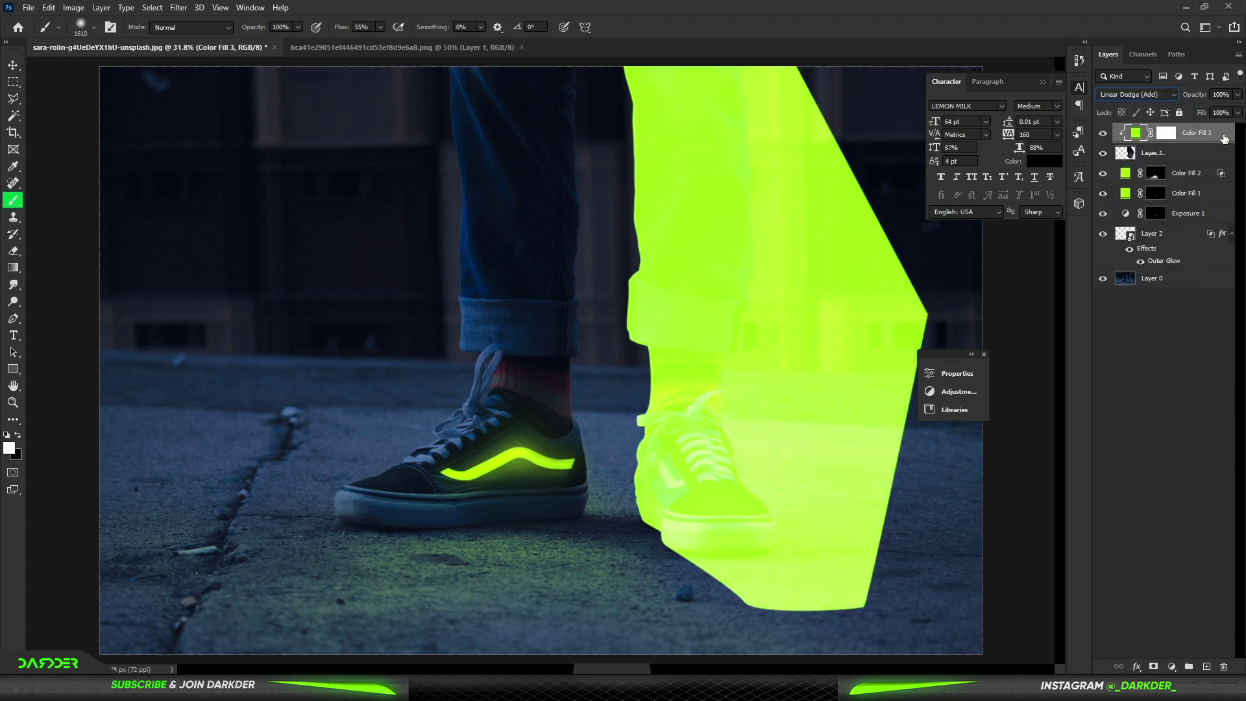
pyautogui.keyDown('alt'); pyautogui.click(966, 606); pyautogui.keyUp('alt')
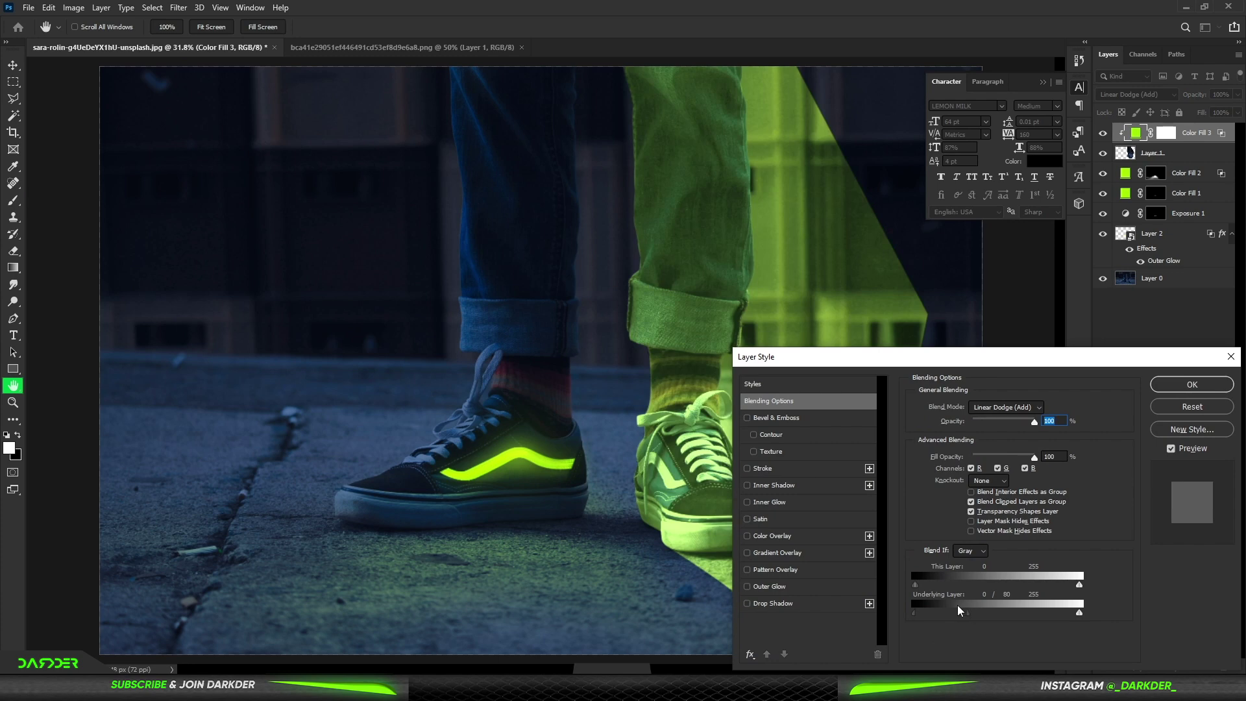
pyautogui.moveTo(922, 607); pyautogui.dragTo(925, 609)
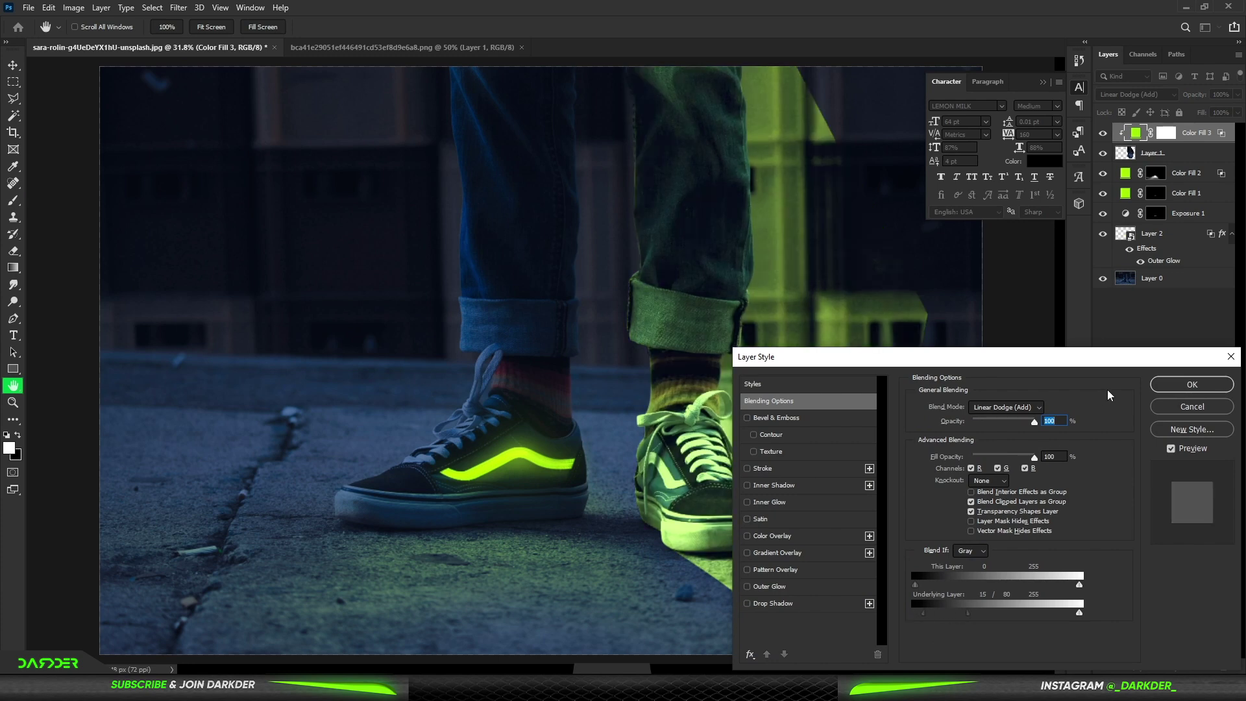
pyautogui.click(1187, 382)
# - Invert Color Fill 3's mask and paint white along the heel edge of the non-glowing shoe
pyautogui.press('b')
pyautogui.click(1166, 134)
pyautogui.hotkey('ctrl', 'i')
pyautogui.press('x')
pyautogui.scroll(3, 662, 544)
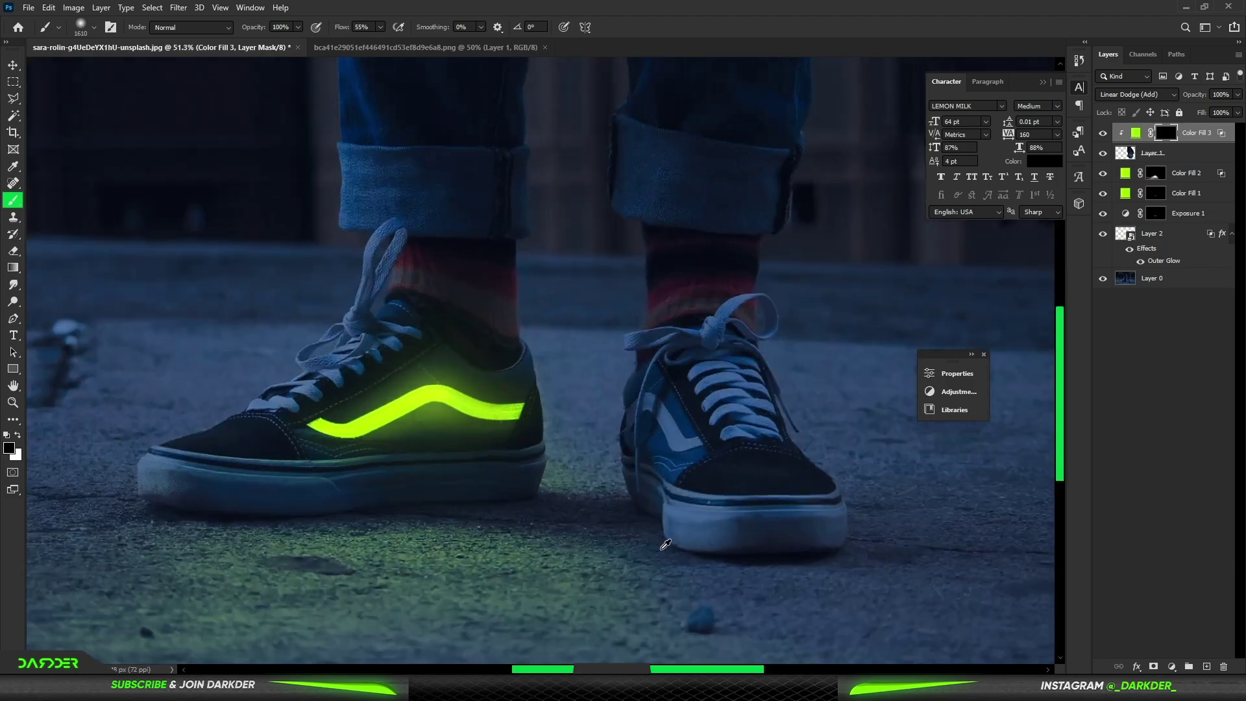
pyautogui.scroll(5, 617, 389)
pyautogui.moveTo(747, 358)
pyautogui.mouseDown()
pyautogui.moveTo(436, 389)
pyautogui.moveTo(166, 389)
pyautogui.moveTo(657, 367)
pyautogui.mouseUp()
pyautogui.press('x')
pyautogui.moveTo(612, 296); pyautogui.dragTo(570, 394)
pyautogui.moveTo(605, 346); pyautogui.dragTo(583, 419)
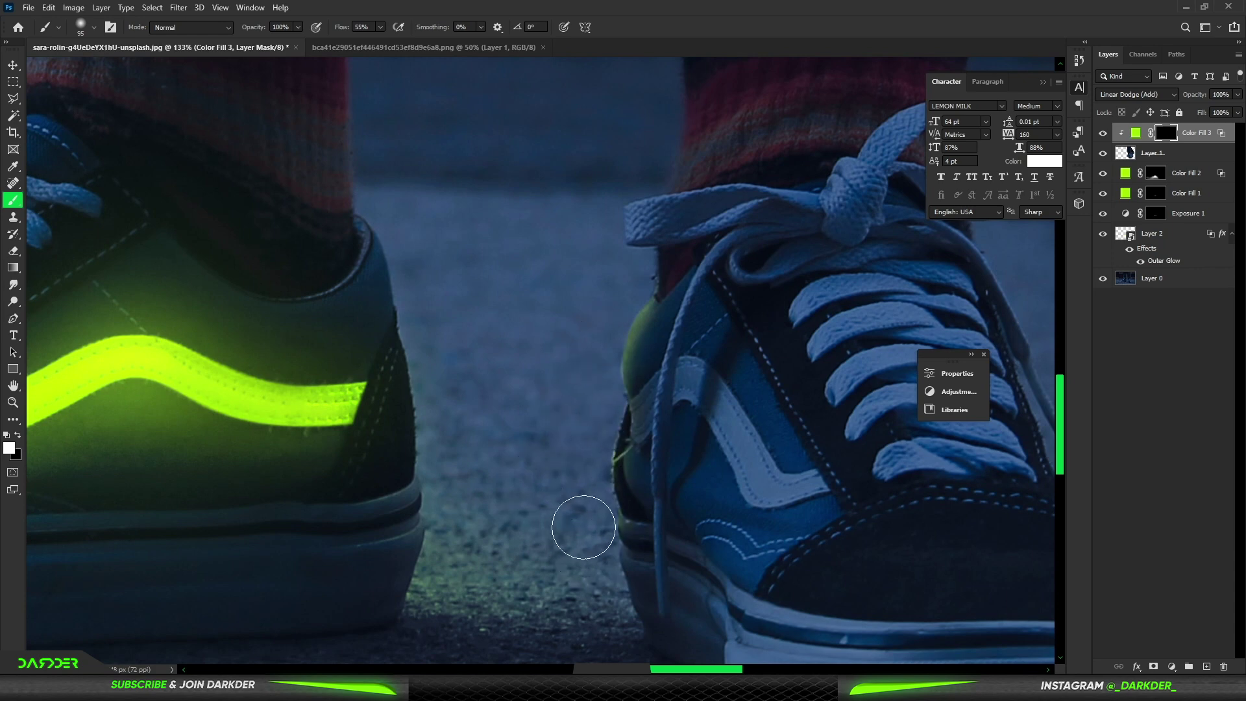
# - Paint green light onto the non-glowing shoe's sole on Color Fill 3's mask and trim the excess with black
pyautogui.scroll(-5, 632, 651)
pyautogui.moveTo(623, 415)
pyautogui.mouseDown()
pyautogui.moveTo(668, 501)
pyautogui.moveTo(791, 559)
pyautogui.moveTo(878, 559)
pyautogui.mouseUp()
pyautogui.press('x')
pyautogui.moveTo(786, 462); pyautogui.dragTo(823, 475)
pyautogui.moveTo(716, 462); pyautogui.dragTo(1012, 551)
pyautogui.moveTo(858, 619); pyautogui.dragTo(787, 652)
pyautogui.moveTo(707, 640)
pyautogui.mouseDown()
pyautogui.moveTo(906, 634)
pyautogui.moveTo(737, 627)
pyautogui.moveTo(992, 628)
pyautogui.mouseUp()
pyautogui.scroll(-8, 701, 474)
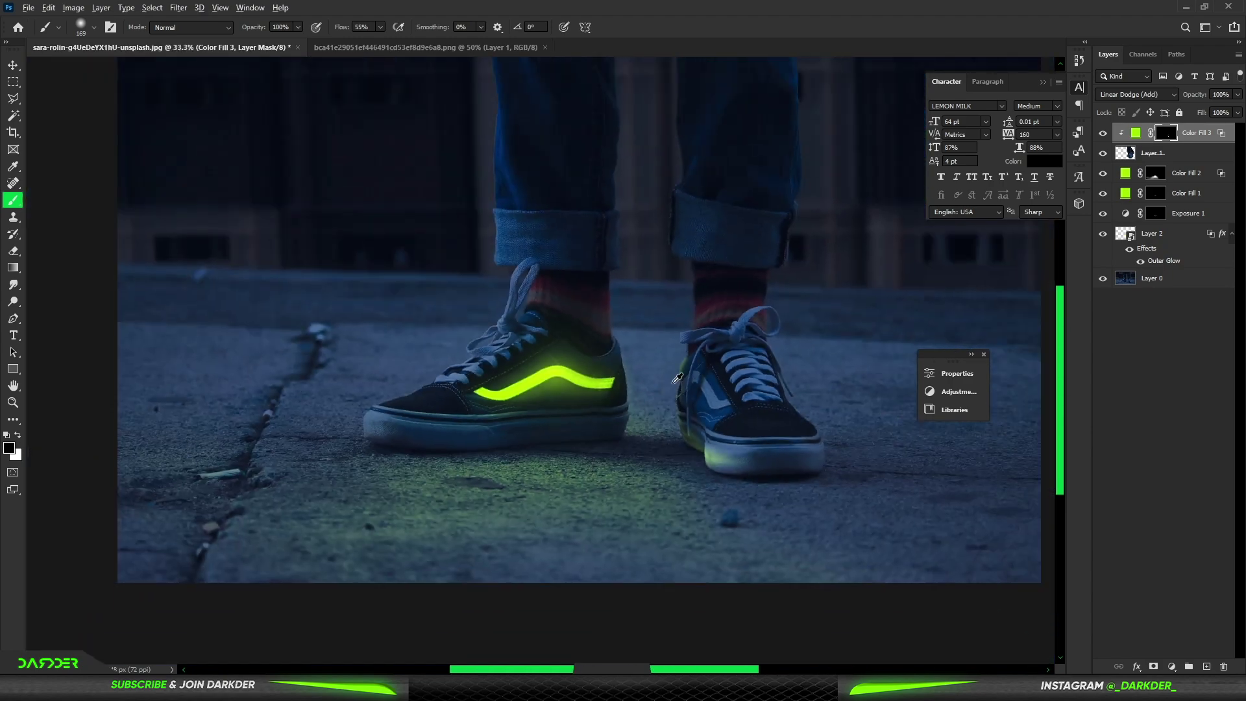
# - Paint white on Color Fill 3's mask along the inner edge of the non-glowing leg's sock
pyautogui.scroll(6, 693, 354)
pyautogui.scroll(1, 693, 354)
pyautogui.press('x')
pyautogui.moveTo(715, 350); pyautogui.dragTo(735, 321)
pyautogui.moveTo(748, 416)
pyautogui.mouseDown()
pyautogui.moveTo(792, 498)
pyautogui.moveTo(849, 534)
pyautogui.moveTo(859, 513)
pyautogui.moveTo(806, 404)
pyautogui.moveTo(761, 356)
pyautogui.moveTo(711, 414)
pyautogui.moveTo(698, 519)
pyautogui.moveTo(709, 459)
pyautogui.moveTo(649, 504)
pyautogui.moveTo(646, 524)
pyautogui.moveTo(628, 210)
pyautogui.moveTo(670, 177)
pyautogui.moveTo(683, 130)
pyautogui.mouseUp()
pyautogui.press('x')
# - Paint soft green light on the inner edge of the non-glowing leg's rolled jeans cuff on Color Fill 3's mask
pyautogui.press('x')
pyautogui.moveTo(779, 208); pyautogui.dragTo(760, 539)
pyautogui.moveTo(634, 320)
pyautogui.mouseDown()
pyautogui.moveTo(638, 443)
pyautogui.moveTo(645, 366)
pyautogui.moveTo(650, 481)
pyautogui.moveTo(659, 427)
pyautogui.moveTo(683, 503)
pyautogui.mouseUp()
pyautogui.moveTo(656, 319)
pyautogui.mouseDown()
pyautogui.moveTo(668, 264)
pyautogui.moveTo(690, 488)
pyautogui.mouseUp()
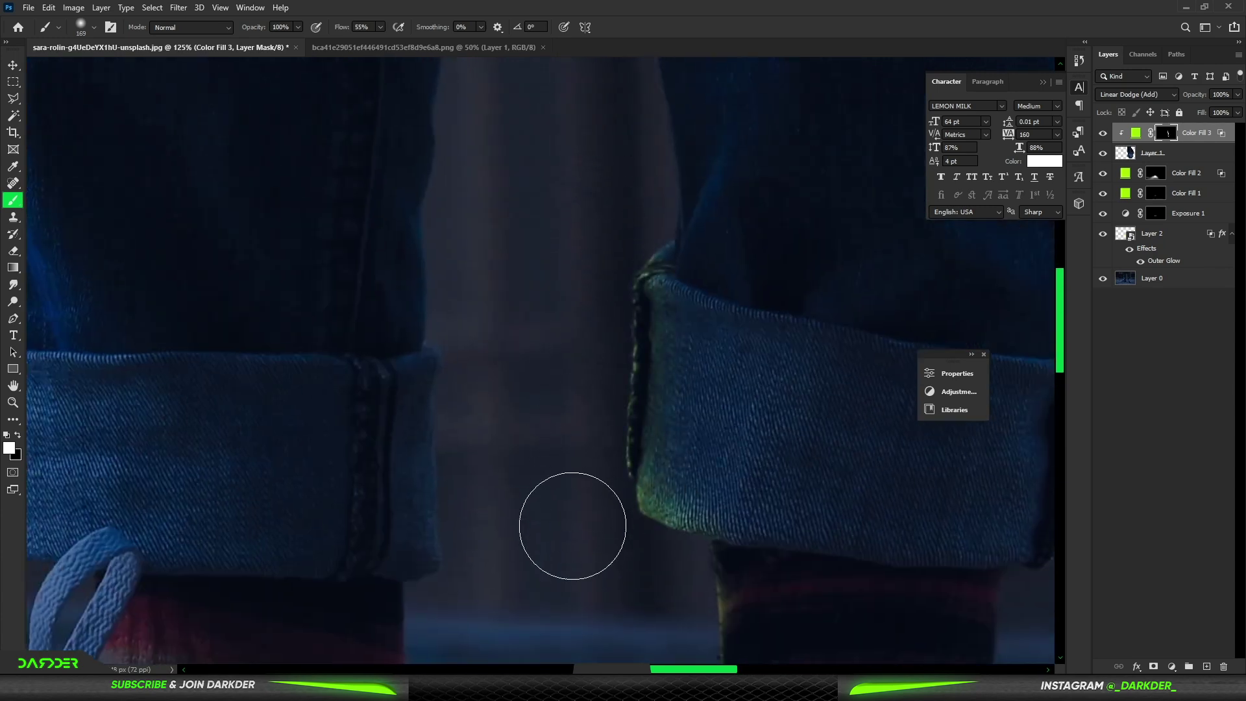
pyautogui.click(636, 464)
pyautogui.press('x')
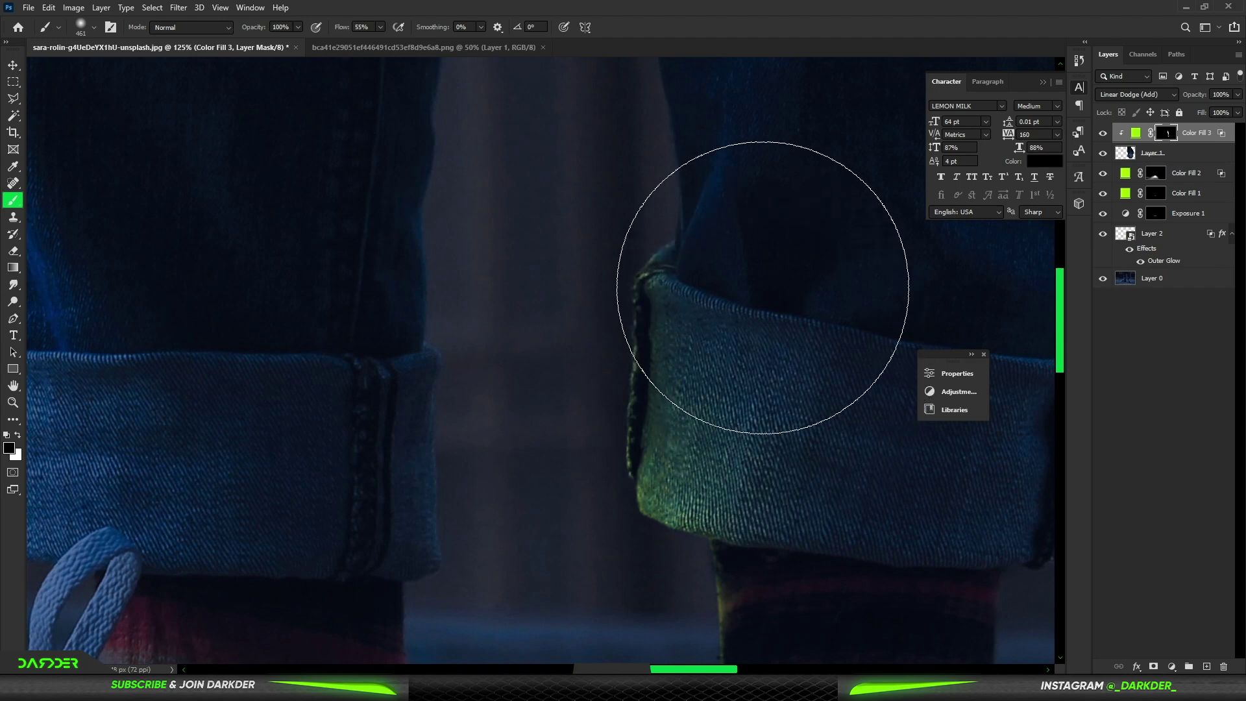
# - Strengthen the green light on the non-glowing shoe with a large soft white brush and reduce it on the toe with black
pyautogui.hotkey('ctrl', '0')
pyautogui.scroll(2, 712, 205)
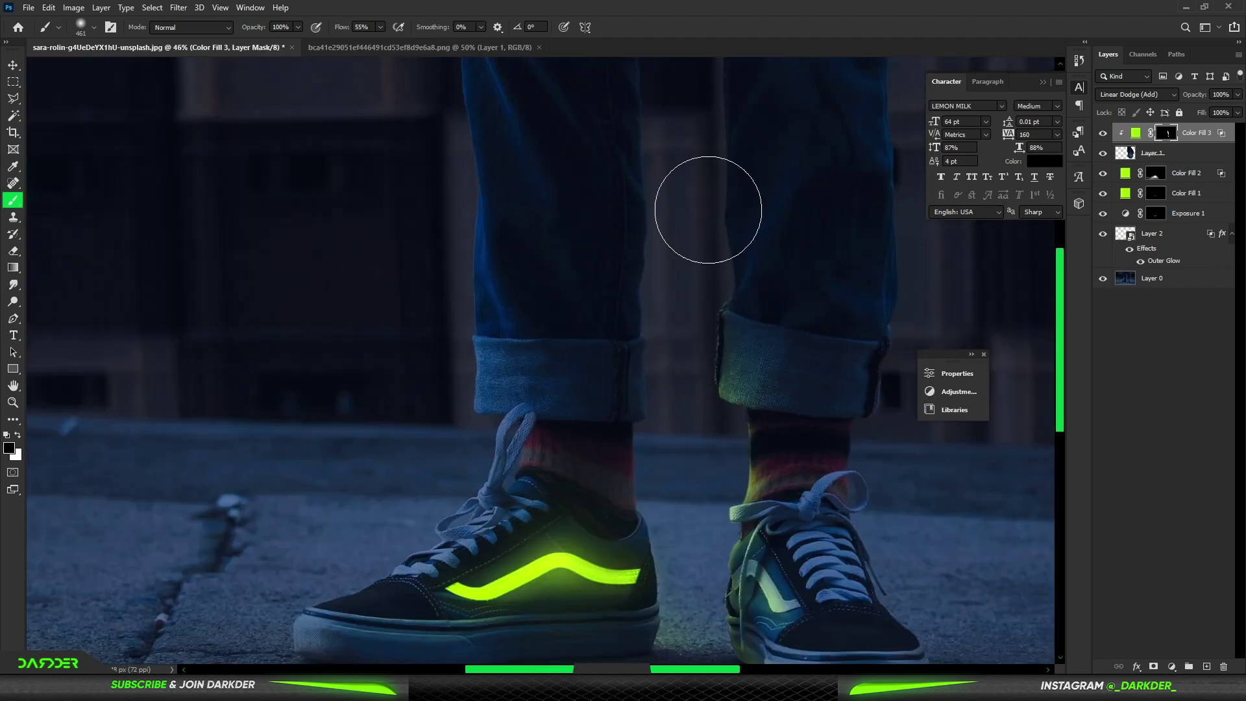
pyautogui.press('x')
pyautogui.scroll(-2, 787, 206)
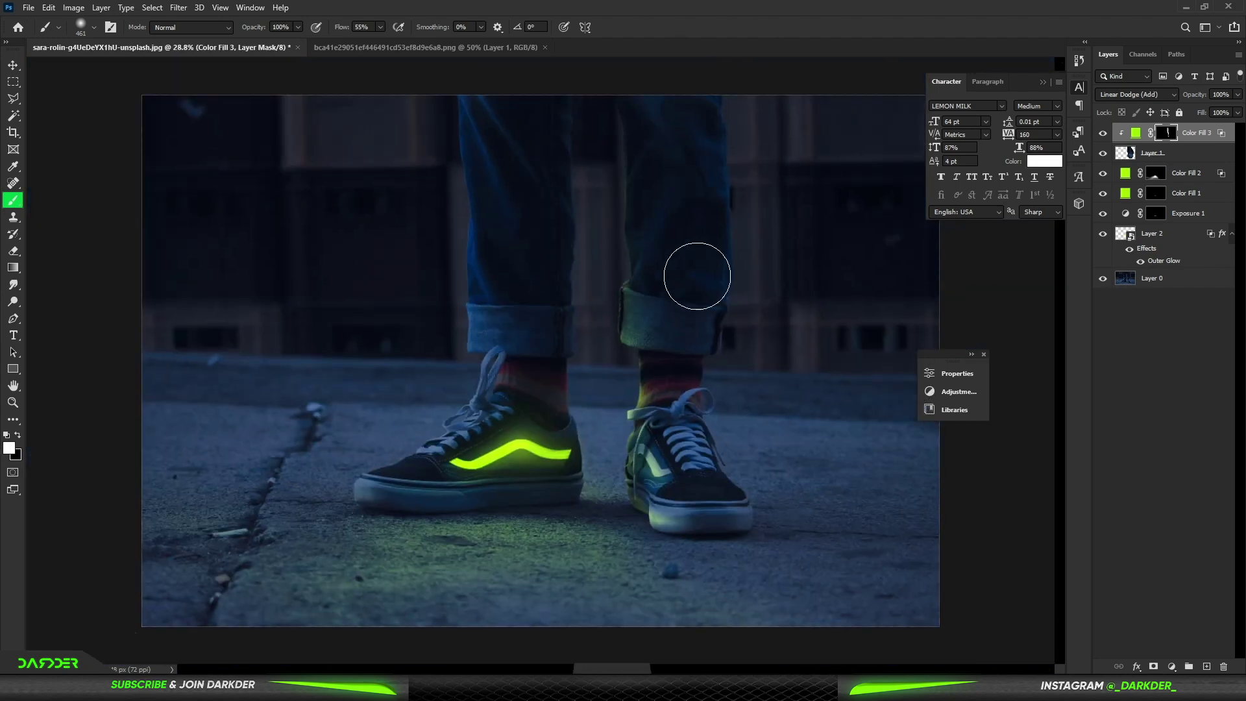
pyautogui.scroll(1, 695, 275)
pyautogui.scroll(3, 631, 288)
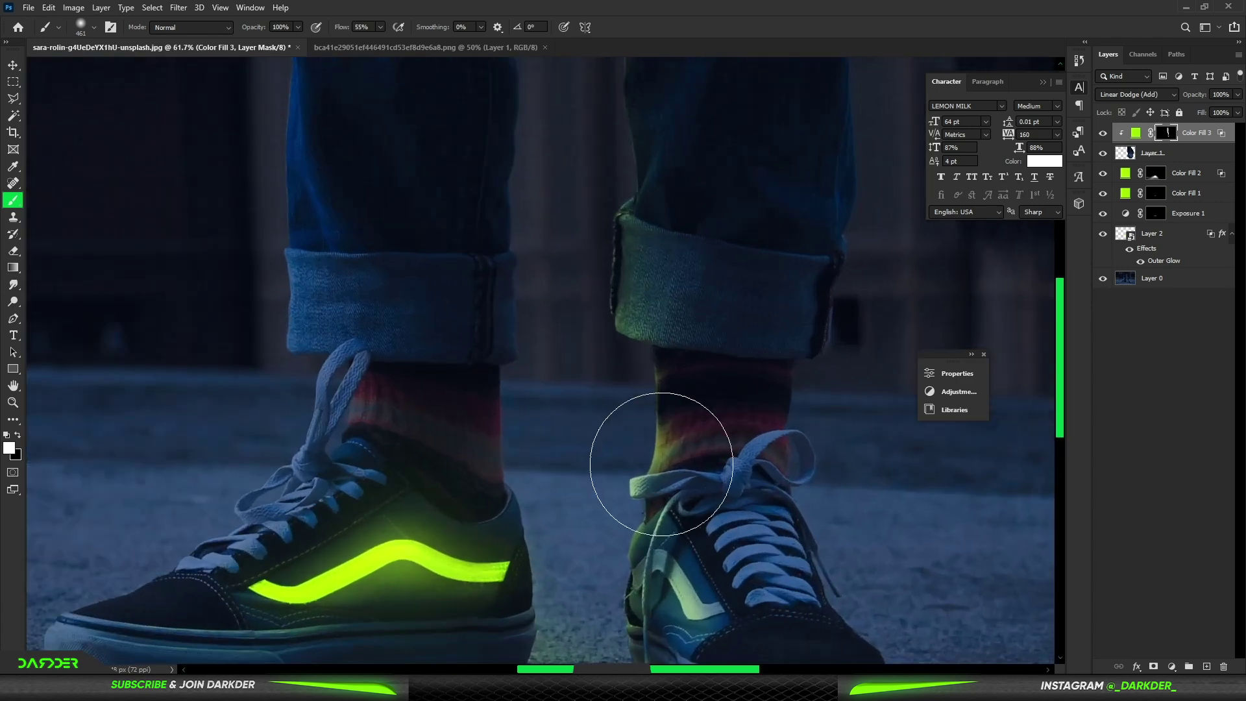
pyautogui.scroll(1, 719, 387)
pyautogui.click(662, 593)
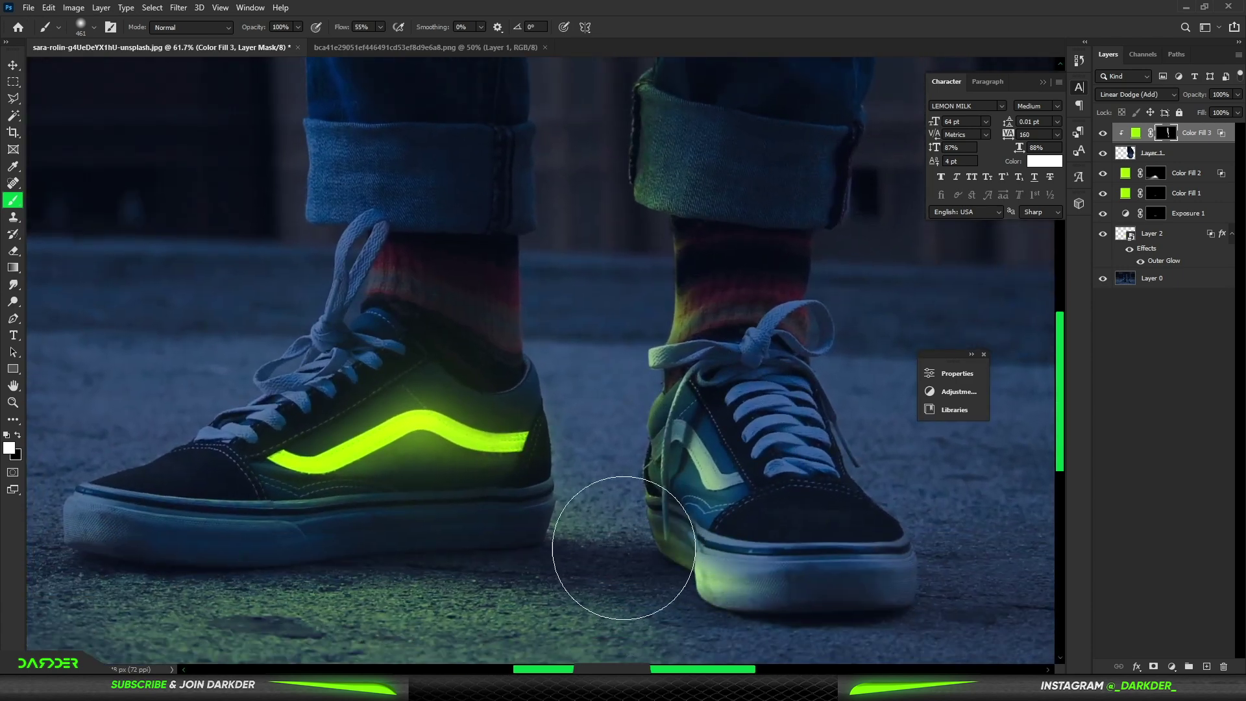
pyautogui.press('x')
pyautogui.moveTo(758, 551)
pyautogui.mouseDown()
pyautogui.moveTo(792, 612)
pyautogui.moveTo(751, 640)
pyautogui.mouseUp()
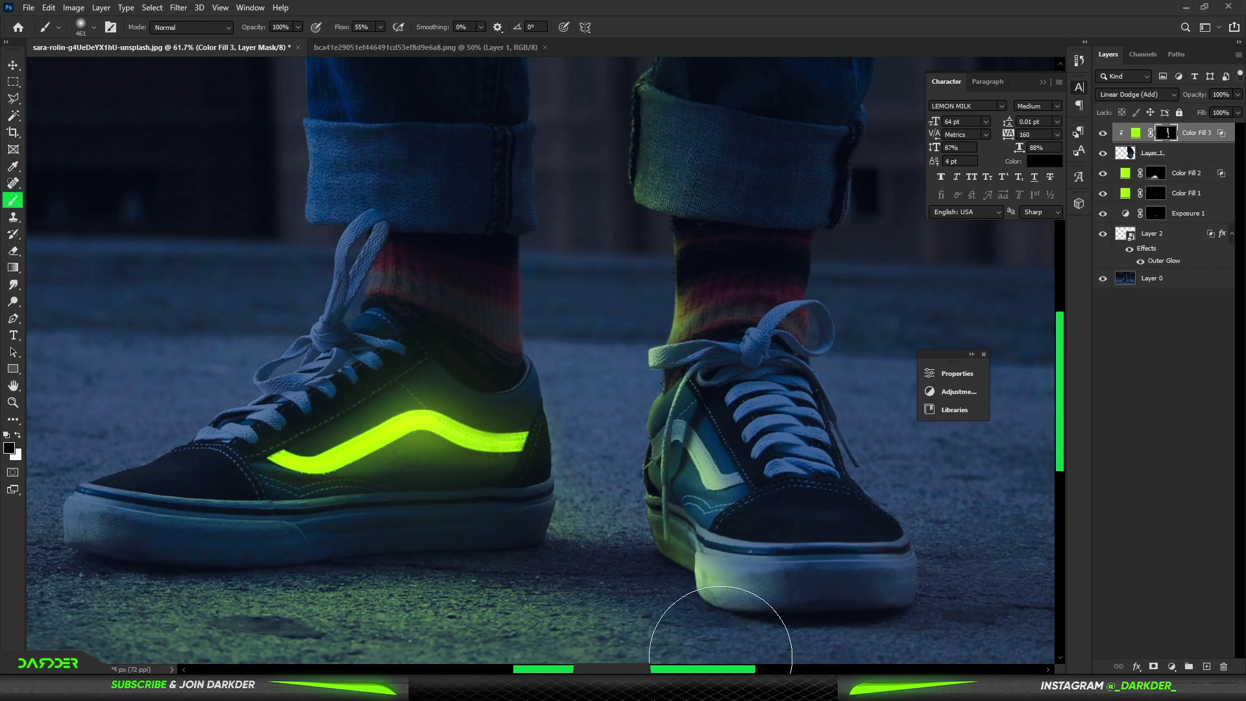
pyautogui.scroll(-2, 810, 579)
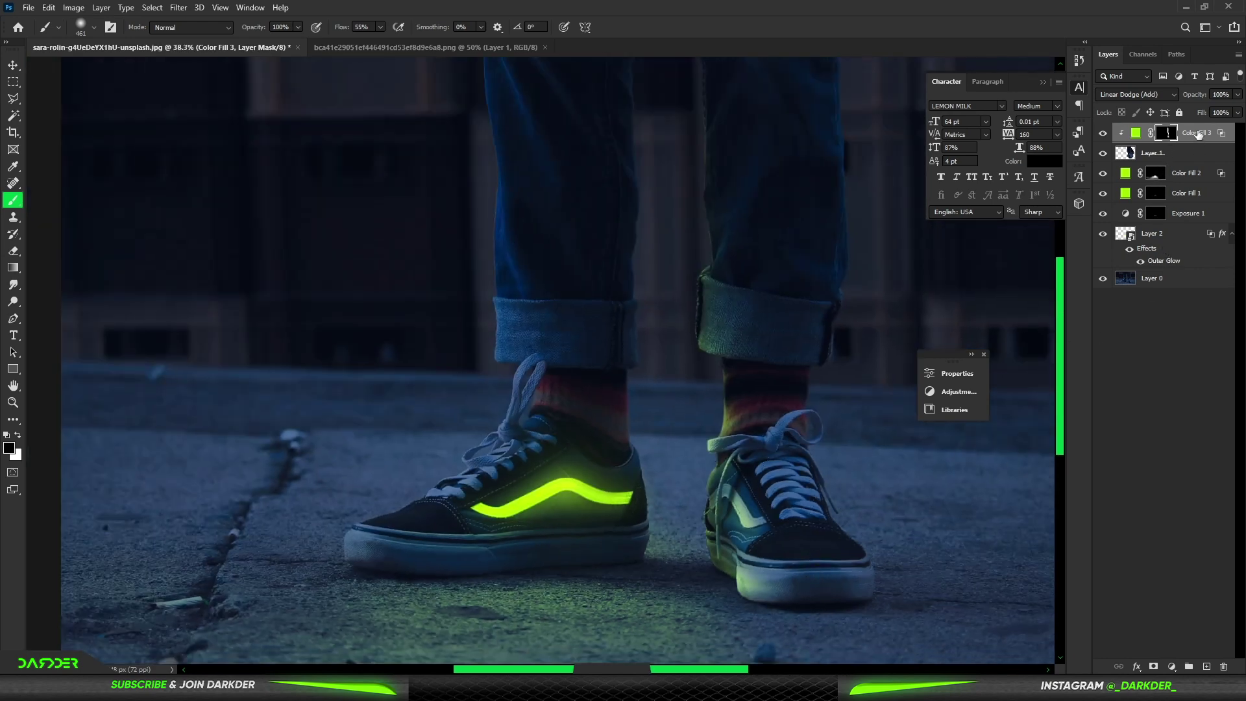
# - Add a Solid Color fill layer in #aeff00 above Color Fill 3 and clip it to the leg cutout
pyautogui.click(1172, 666)
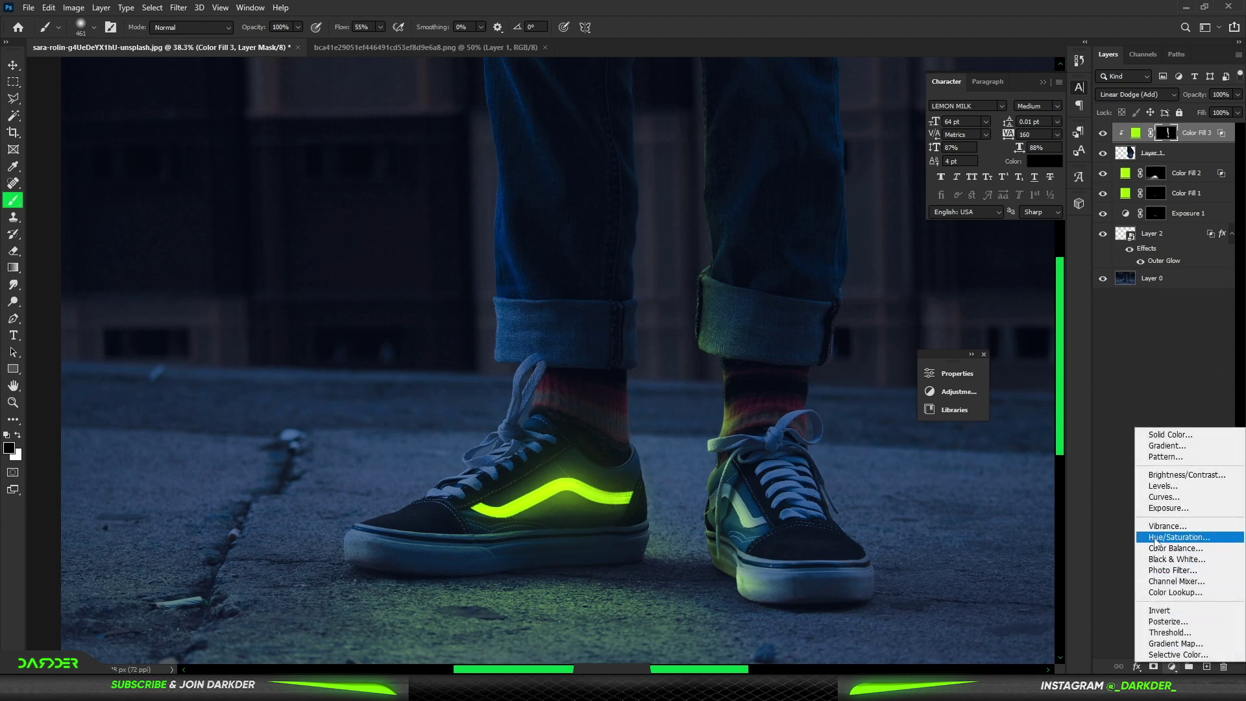
pyautogui.click(1179, 435)
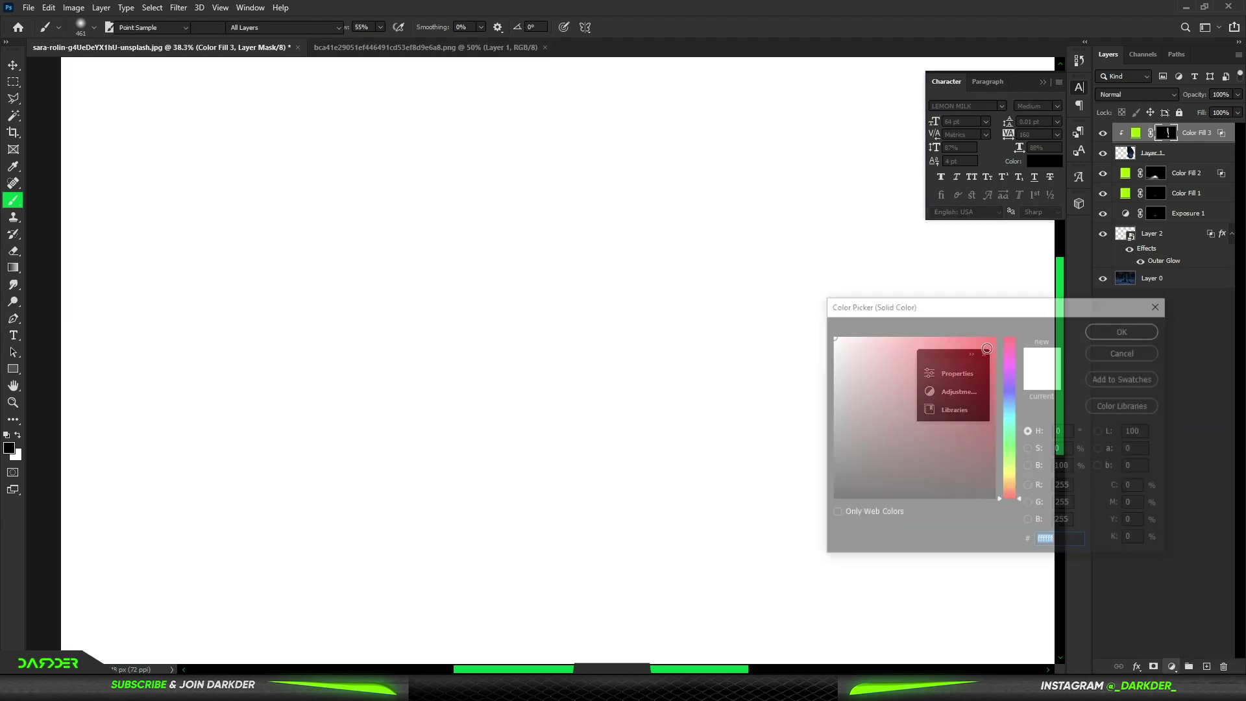
pyautogui.click(1012, 464)
pyautogui.write('b7ff00')
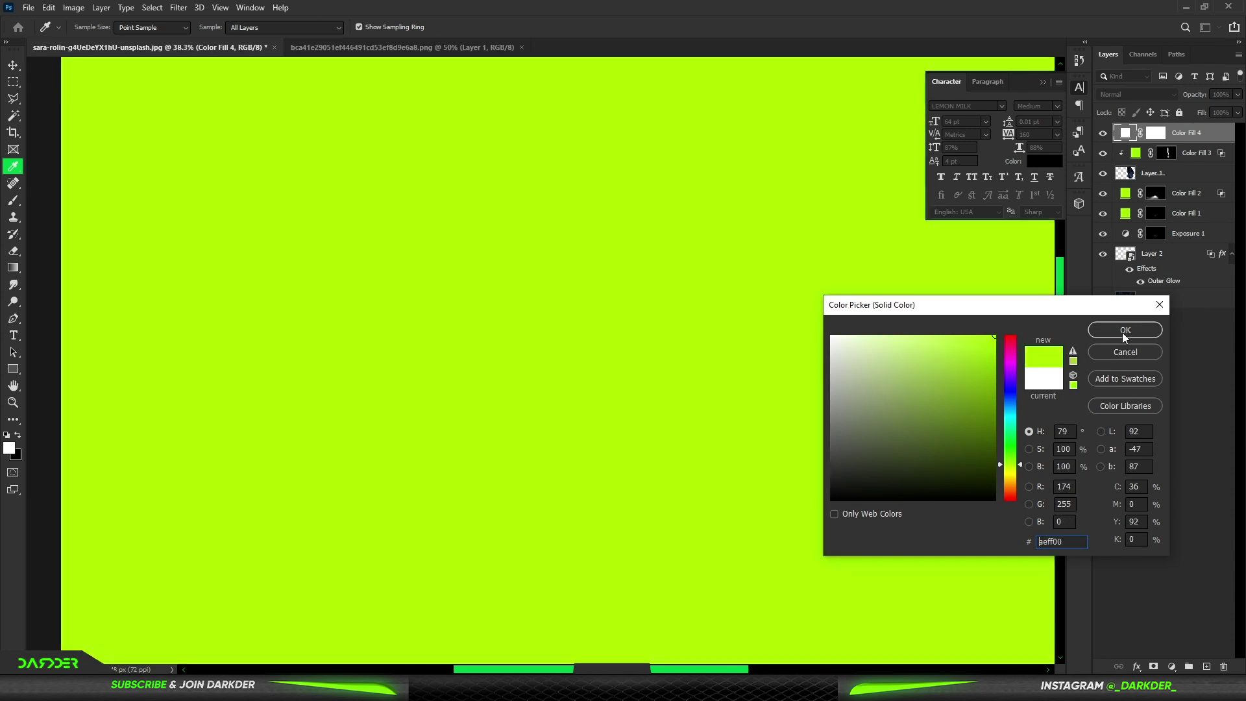
pyautogui.click(1125, 330)
pyautogui.keyDown('alt'); pyautogui.click(1201, 141); pyautogui.keyUp('alt')
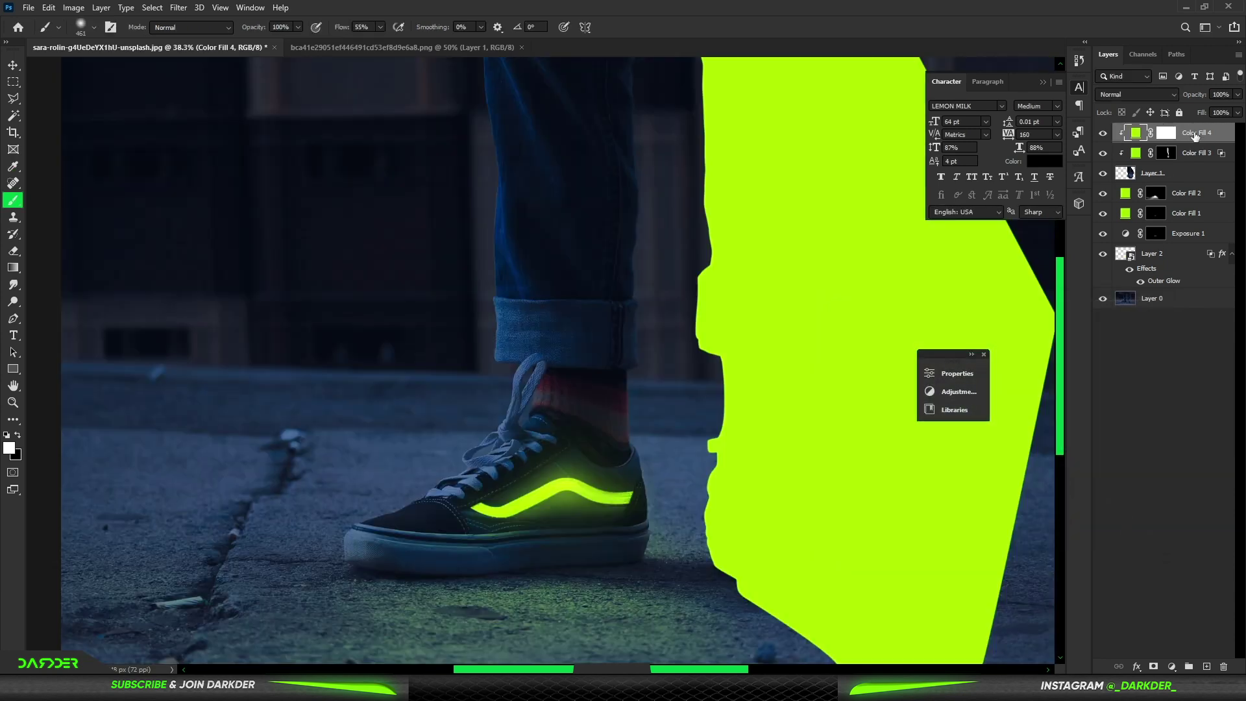
# - Set Color Fill 4 to Linear Dodge (Add) and split its Blend If underlying-layer shadow slider to 0 / 46
pyautogui.click(1159, 92)
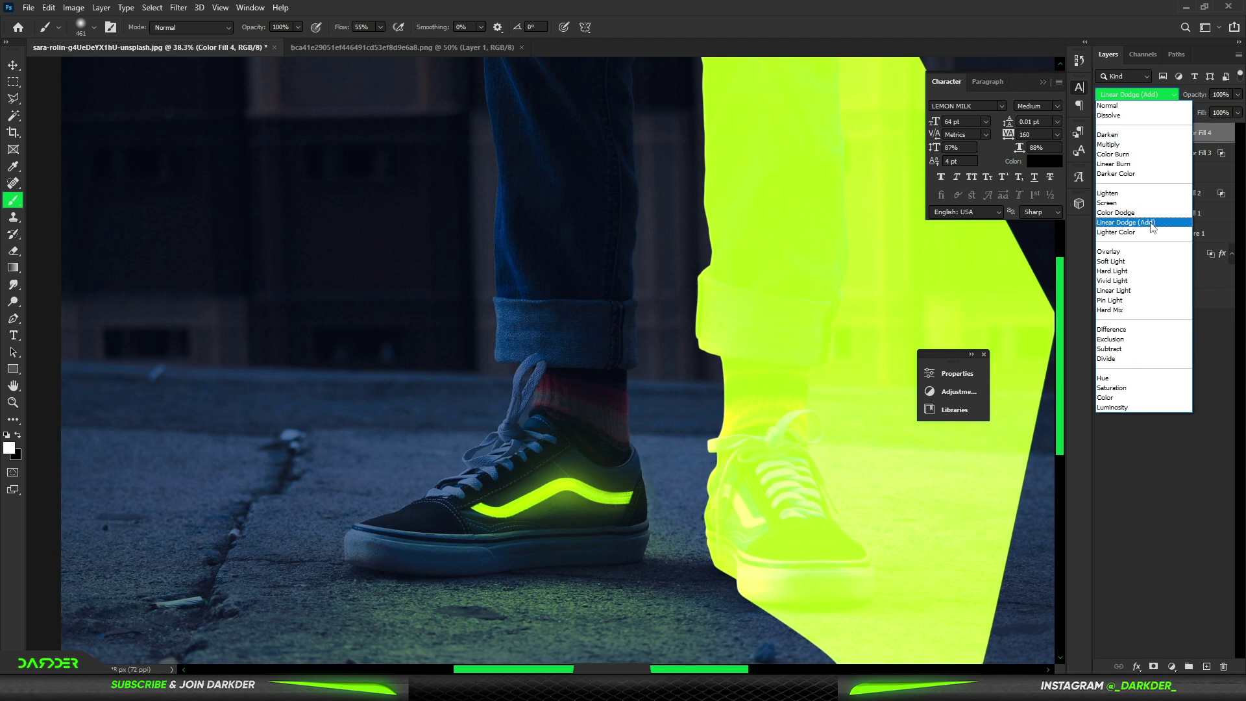
pyautogui.click(1142, 222)
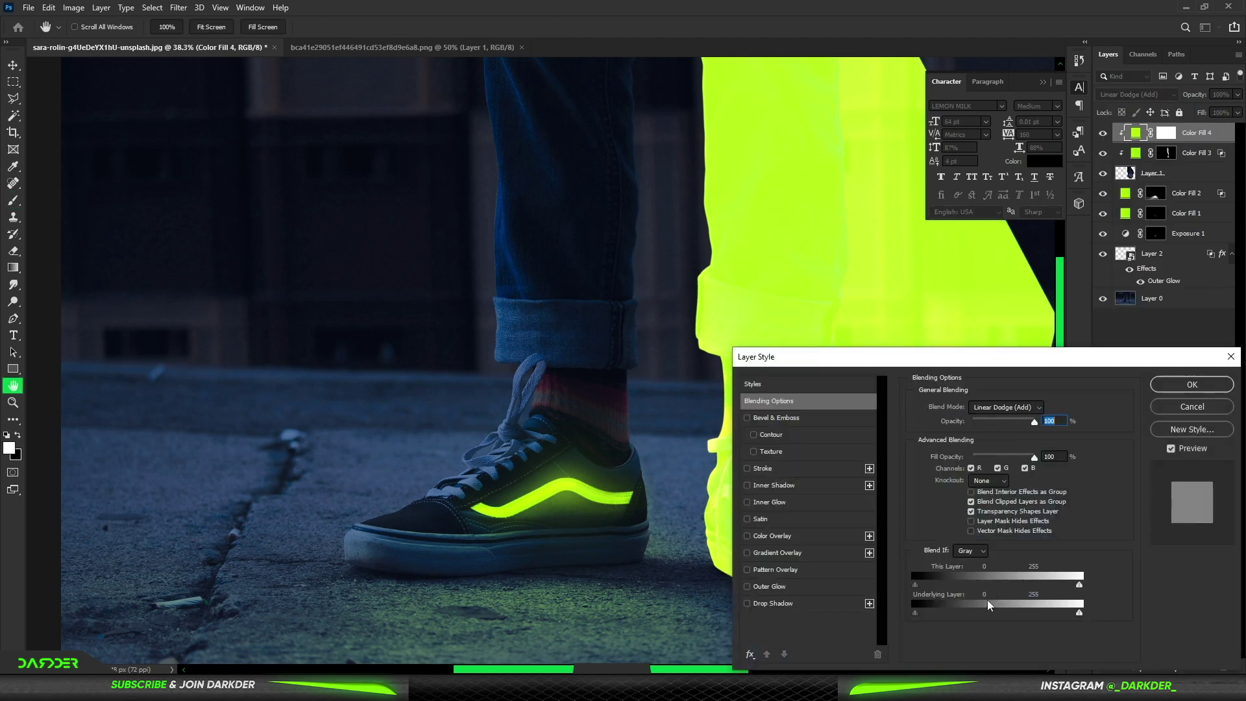
pyautogui.moveTo(945, 613); pyautogui.dragTo(946, 613)
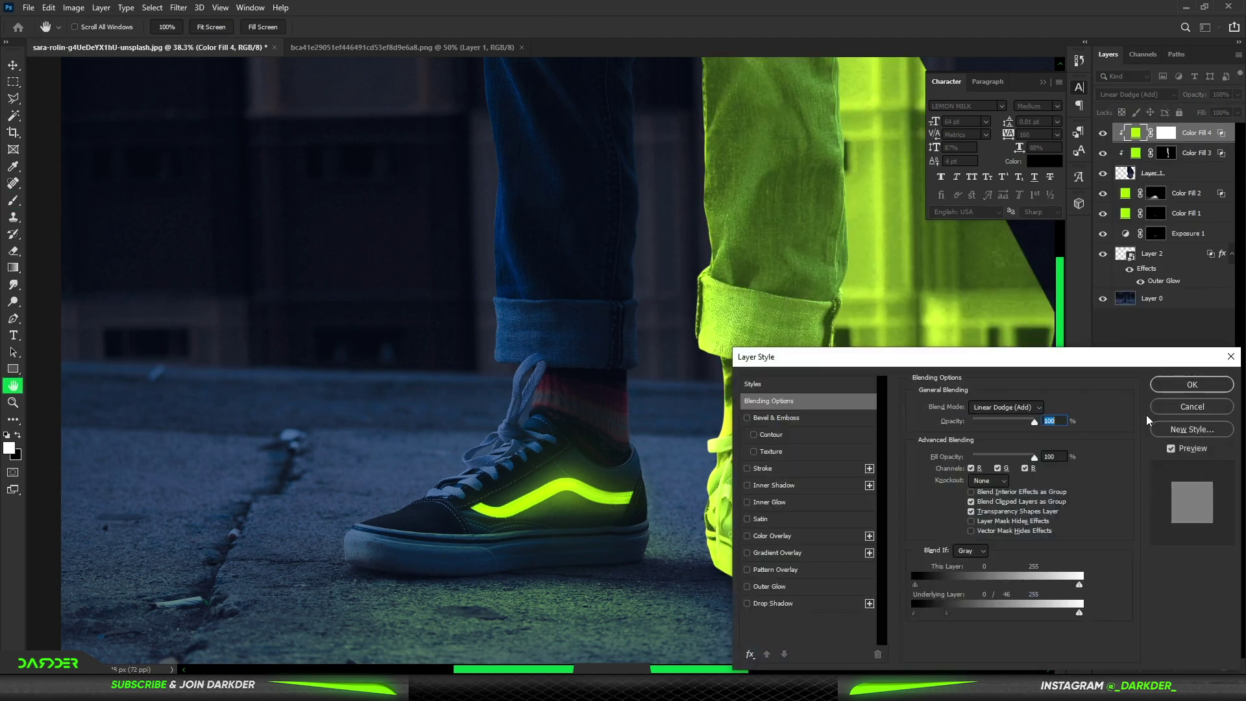
pyautogui.click(1173, 384)
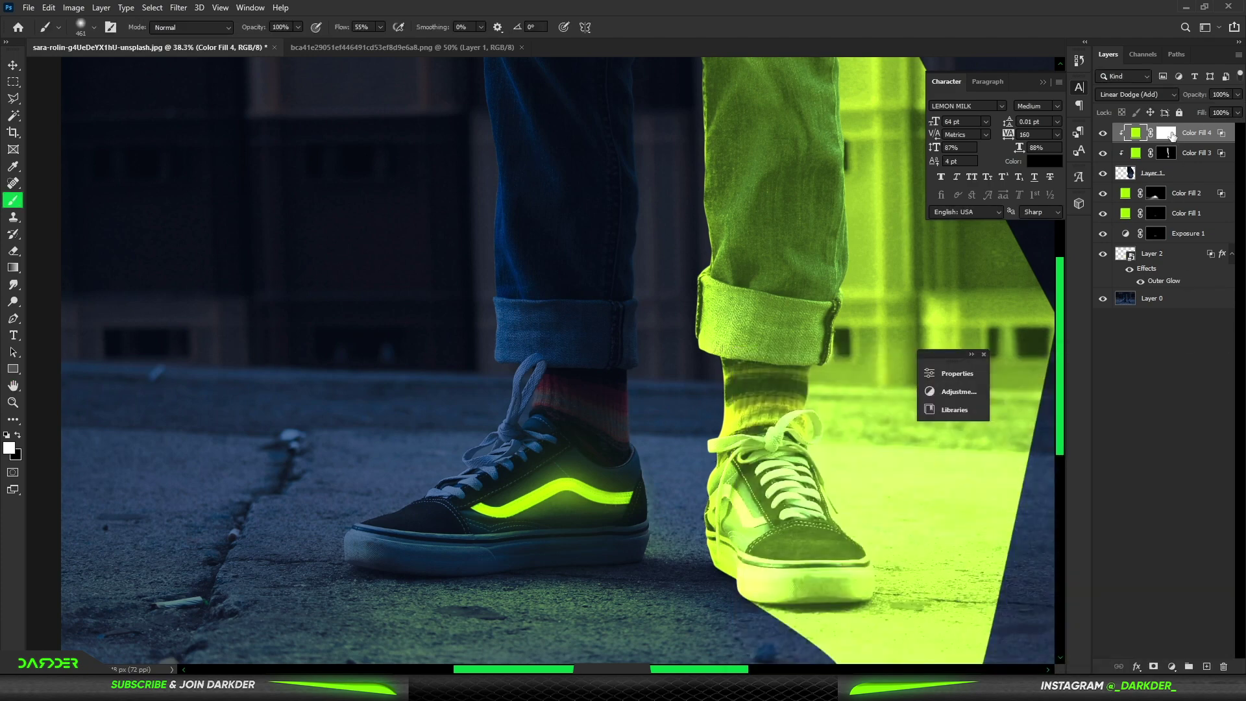
# - Invert Color Fill 4's mask and paint a bright highlight along the upper edge of the shoe's horizontal lace loop, trimming it with black
pyautogui.click(1165, 133)
pyautogui.hotkey('ctrl', 'i')
pyautogui.scroll(8, 787, 445)
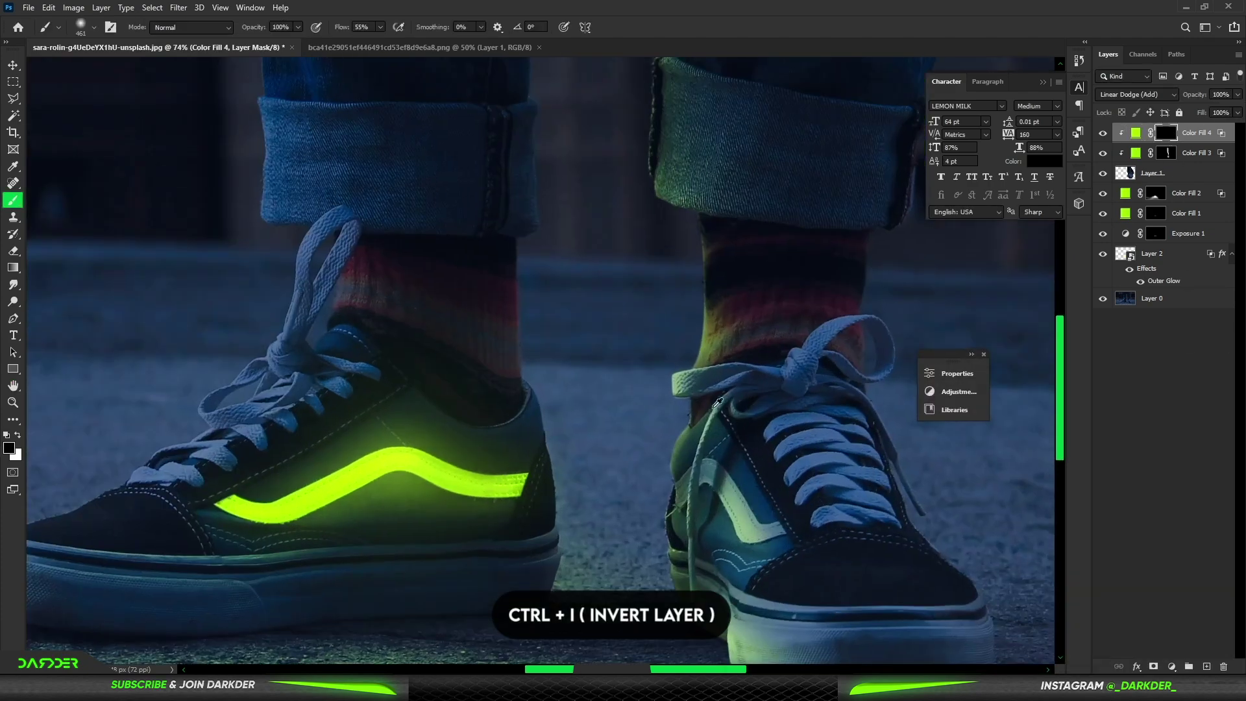
pyautogui.moveTo(814, 342)
pyautogui.mouseDown()
pyautogui.moveTo(450, 394)
pyautogui.moveTo(531, 481)
pyautogui.mouseUp()
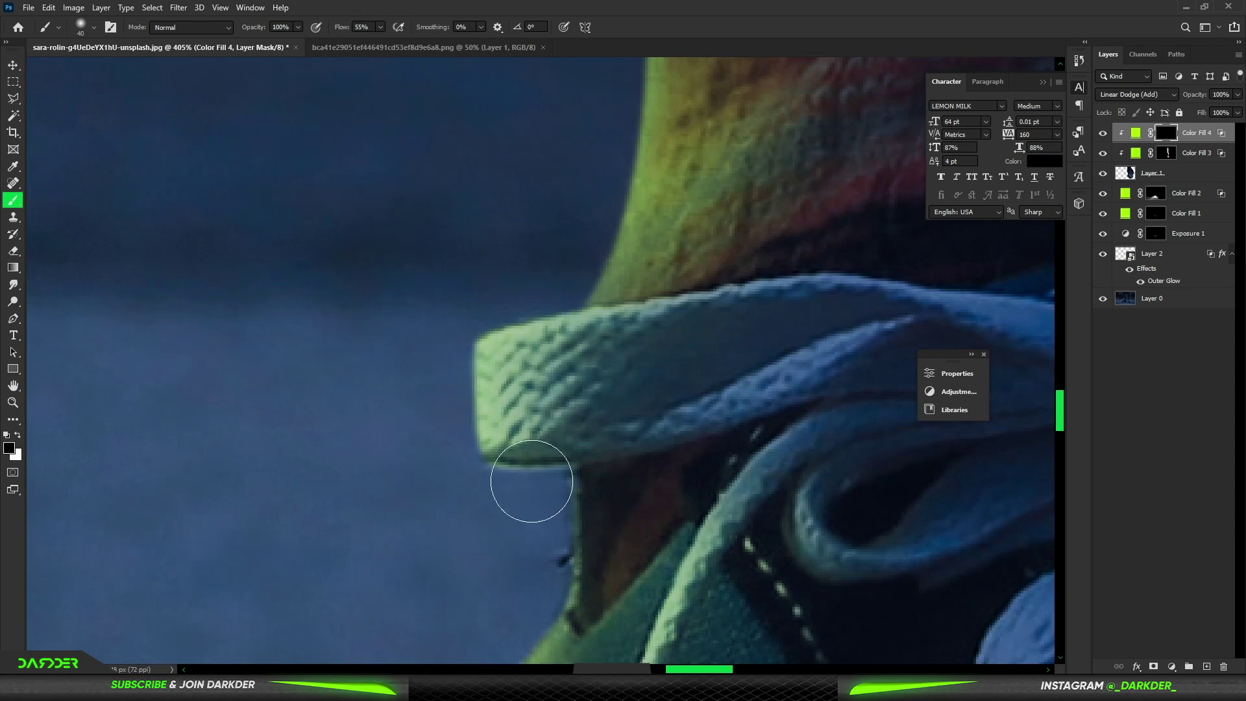
pyautogui.moveTo(650, 481); pyautogui.dragTo(389, 500)
pyautogui.moveTo(583, 423); pyautogui.dragTo(571, 425)
pyautogui.moveTo(765, 356)
pyautogui.mouseDown()
pyautogui.moveTo(665, 331)
pyautogui.moveTo(453, 328)
pyautogui.moveTo(246, 363)
pyautogui.moveTo(193, 429)
pyautogui.moveTo(259, 365)
pyautogui.mouseUp()
pyautogui.press('x')
pyautogui.moveTo(278, 318)
pyautogui.mouseDown()
pyautogui.moveTo(370, 301)
pyautogui.moveTo(648, 292)
pyautogui.moveTo(936, 322)
pyautogui.mouseUp()
pyautogui.moveTo(482, 399)
pyautogui.mouseDown()
pyautogui.moveTo(334, 411)
pyautogui.moveTo(635, 366)
pyautogui.moveTo(821, 377)
pyautogui.moveTo(381, 366)
pyautogui.moveTo(911, 343)
pyautogui.moveTo(376, 369)
pyautogui.moveTo(196, 407)
pyautogui.mouseUp()
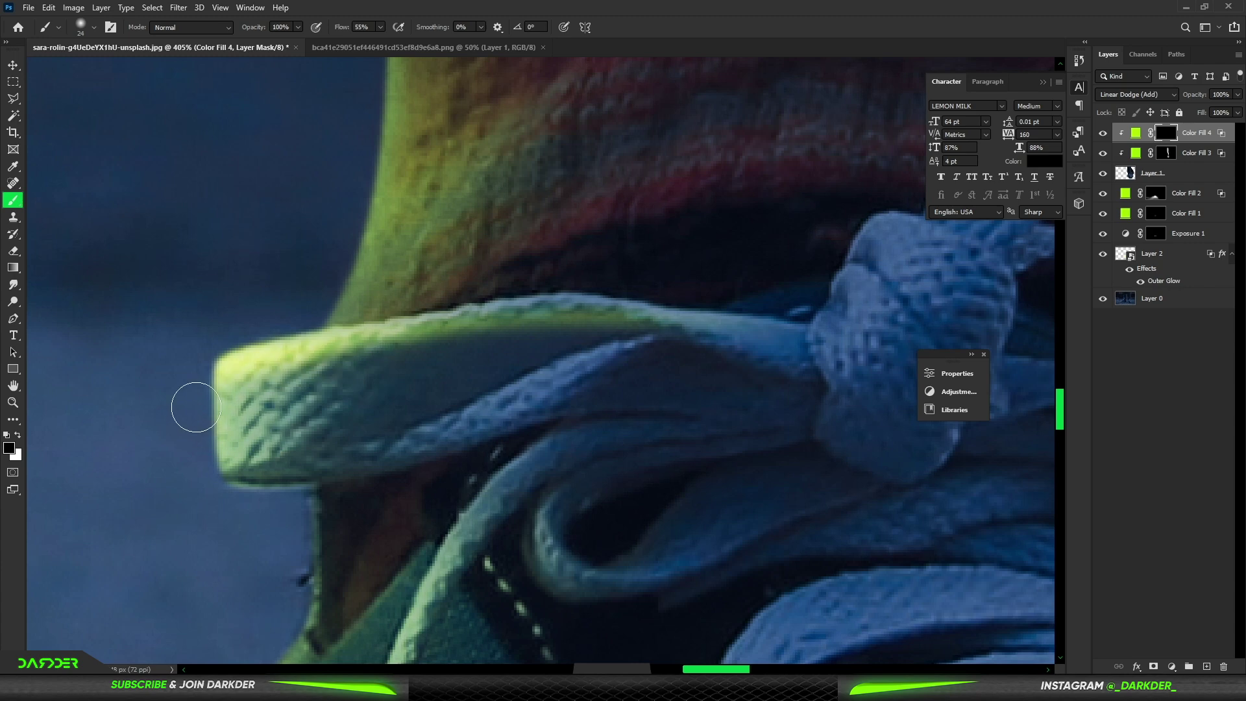
# - Paint a thin highlight down the hanging lace on Color Fill 4's mask with a smaller brush and refine its edge with black
pyautogui.scroll(-3, 488, 423)
pyautogui.scroll(-5, 462, 411)
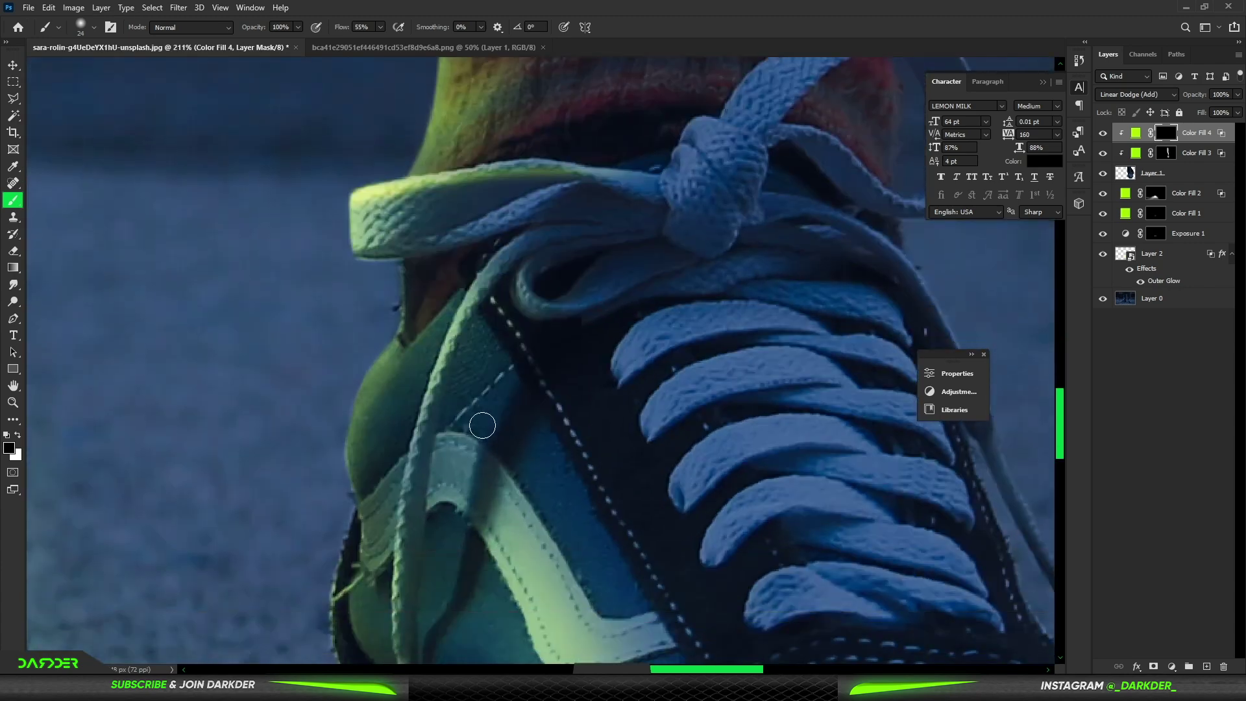
pyautogui.scroll(-1, 462, 411)
pyautogui.press('[')
pyautogui.press('[')
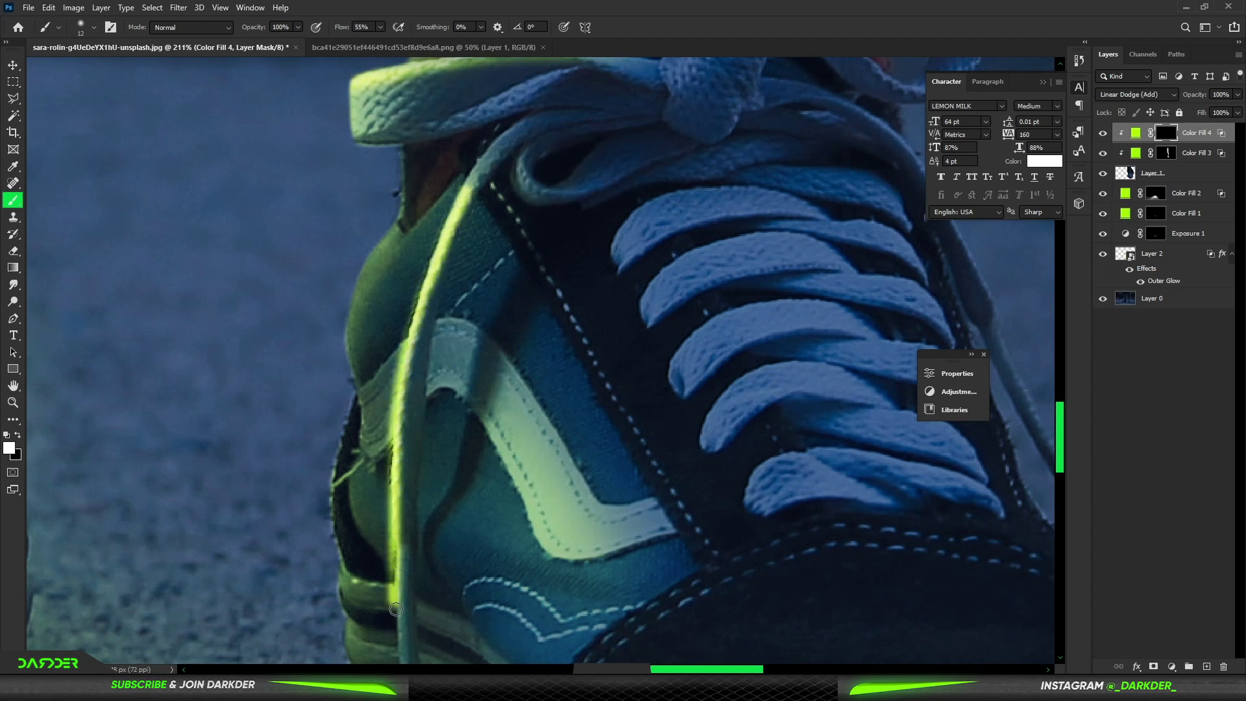
pyautogui.moveTo(392, 474); pyautogui.dragTo(398, 647)
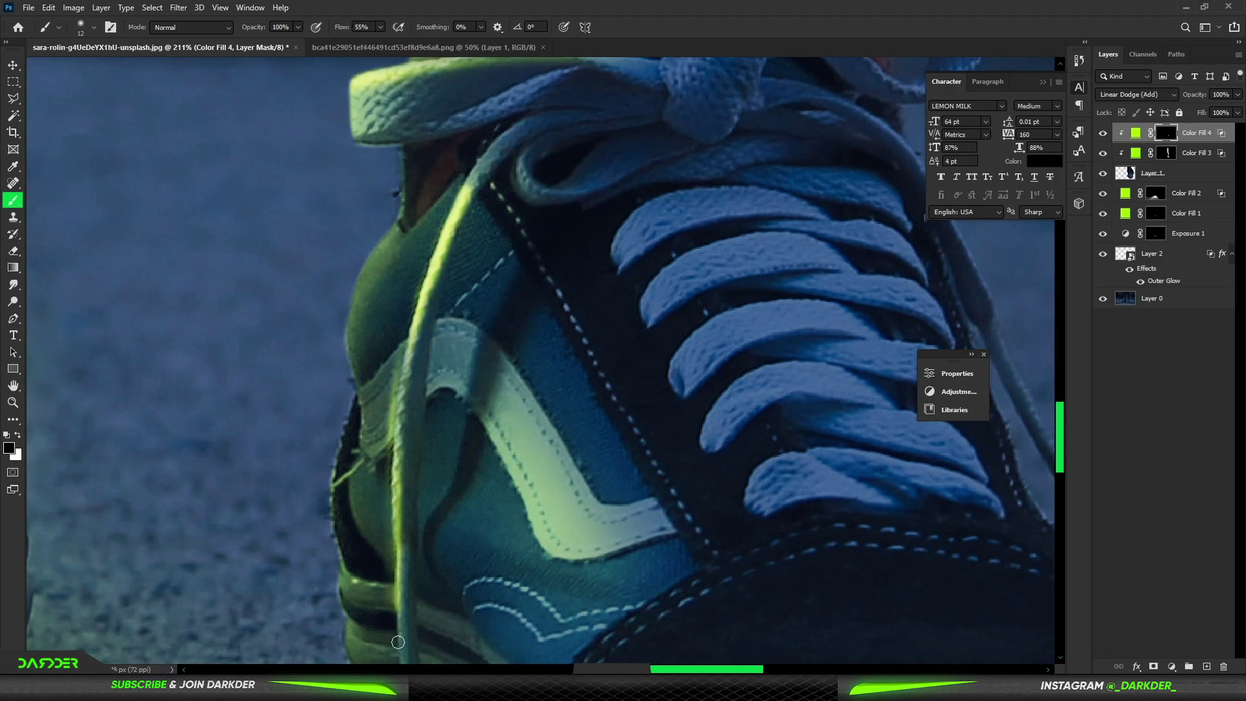
pyautogui.scroll(-8, 440, 446)
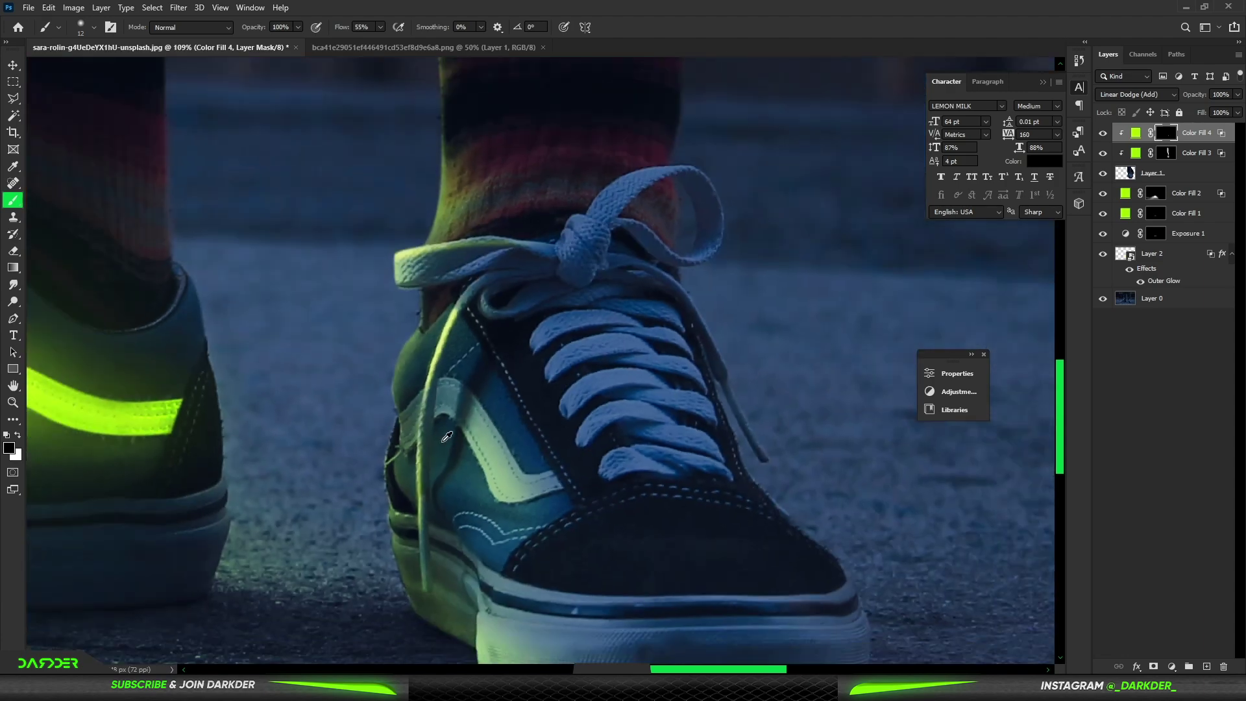
pyautogui.scroll(8, 425, 529)
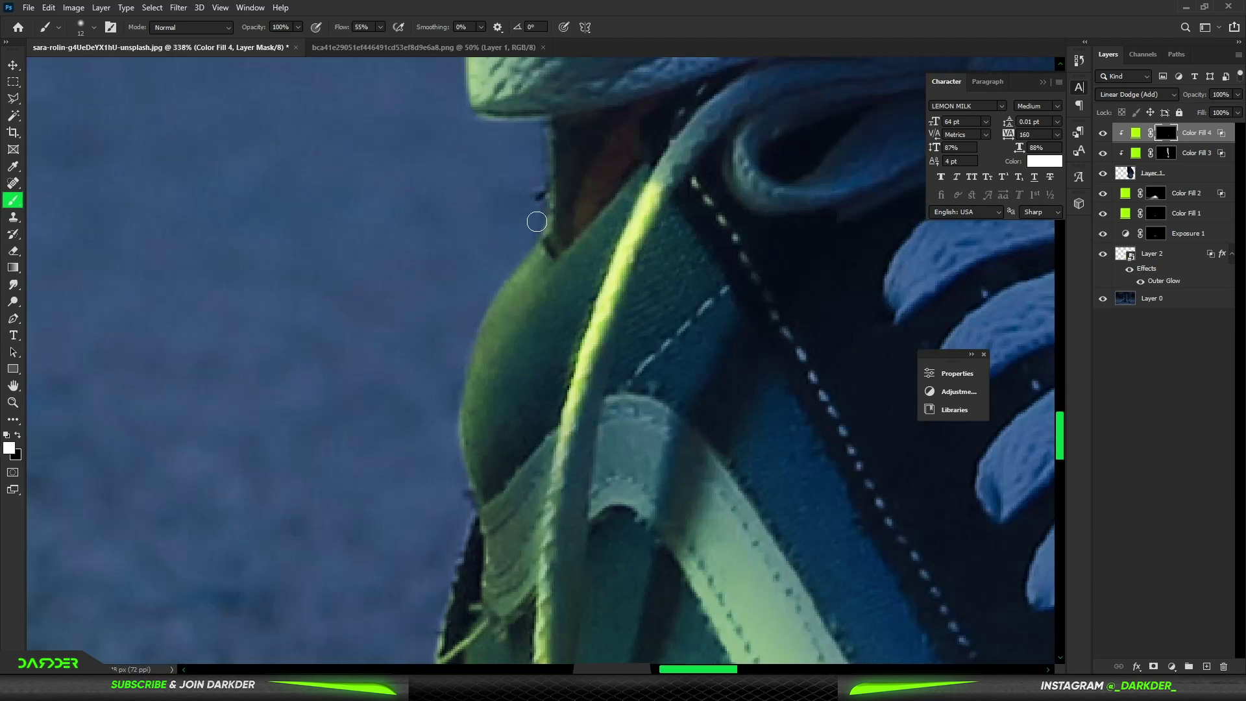
# - Paint a thin bright highlight along the heel and sole's outer edge of the front-facing shoe on Color Fill 4's mask
pyautogui.moveTo(537, 222); pyautogui.dragTo(449, 374)
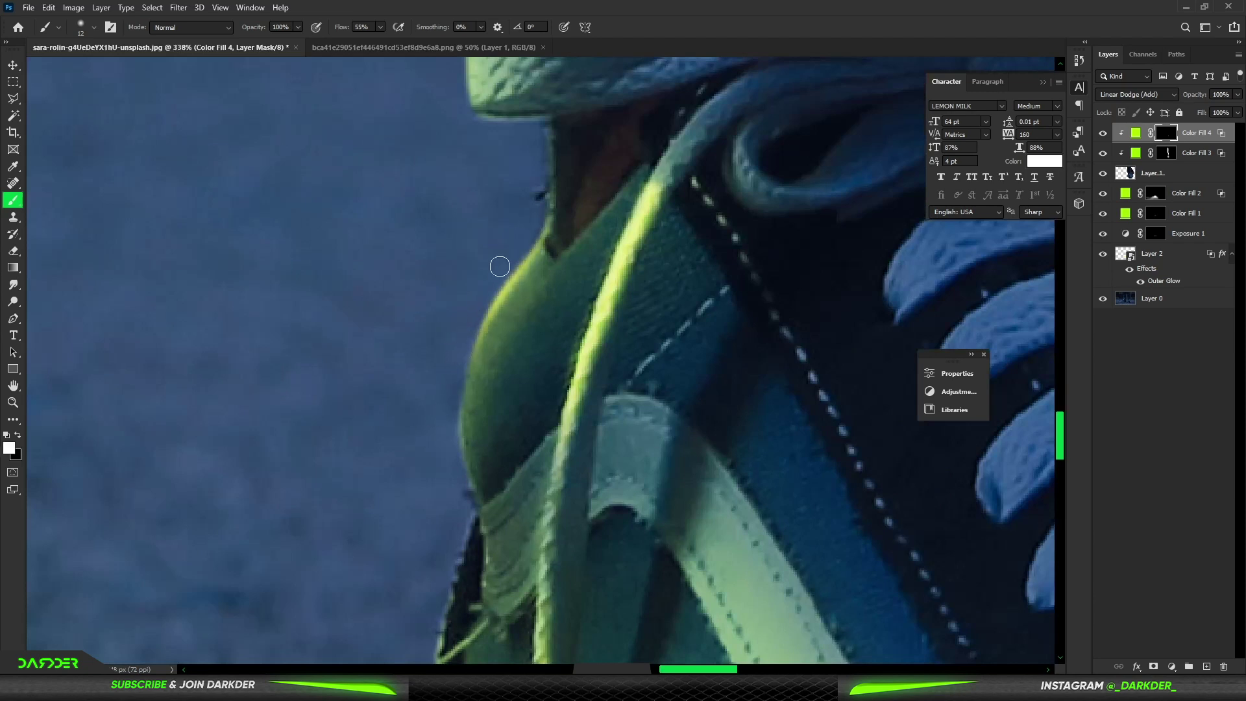
pyautogui.moveTo(481, 321); pyautogui.dragTo(460, 462)
pyautogui.moveTo(538, 445); pyautogui.dragTo(659, 144)
pyautogui.moveTo(590, 211); pyautogui.dragTo(530, 425)
pyautogui.moveTo(586, 242)
pyautogui.mouseDown()
pyautogui.moveTo(551, 399)
pyautogui.moveTo(565, 488)
pyautogui.moveTo(610, 288)
pyautogui.mouseUp()
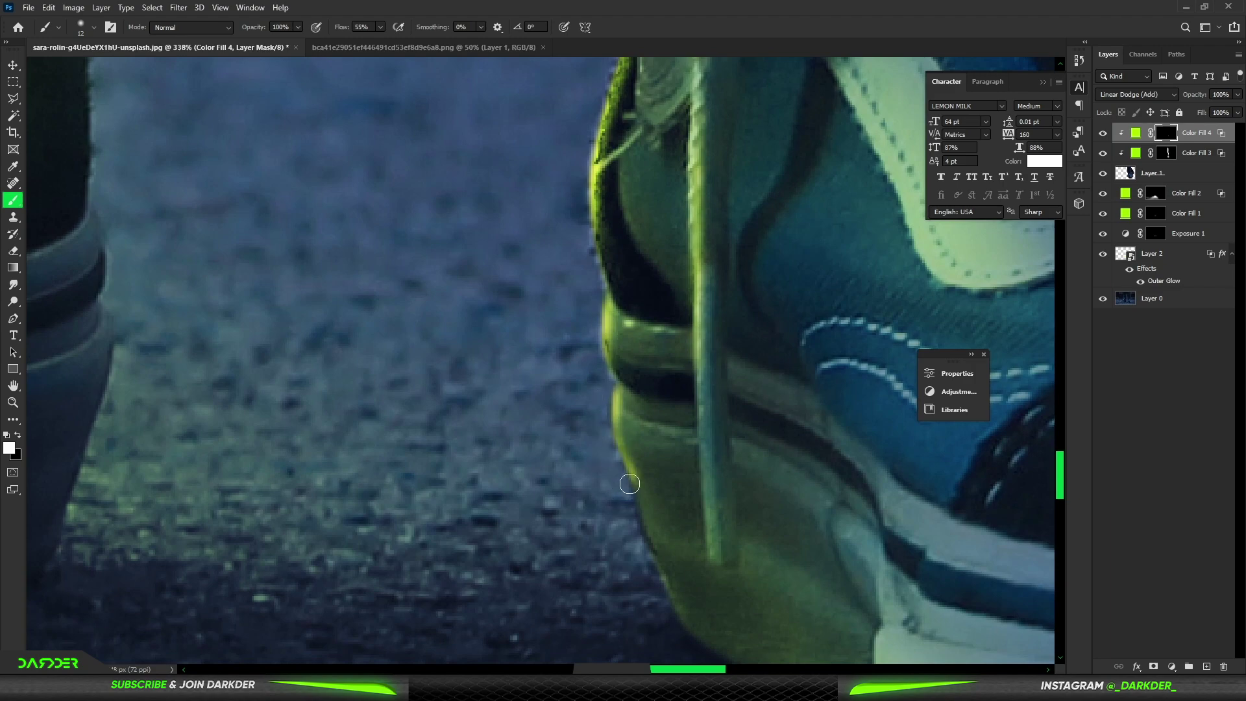
# - Paint bright edge highlights on Color Fill 4's mask down the lace loop's end and, with a larger brush, along the sock's edge
pyautogui.hotkey('ctrl', '0')
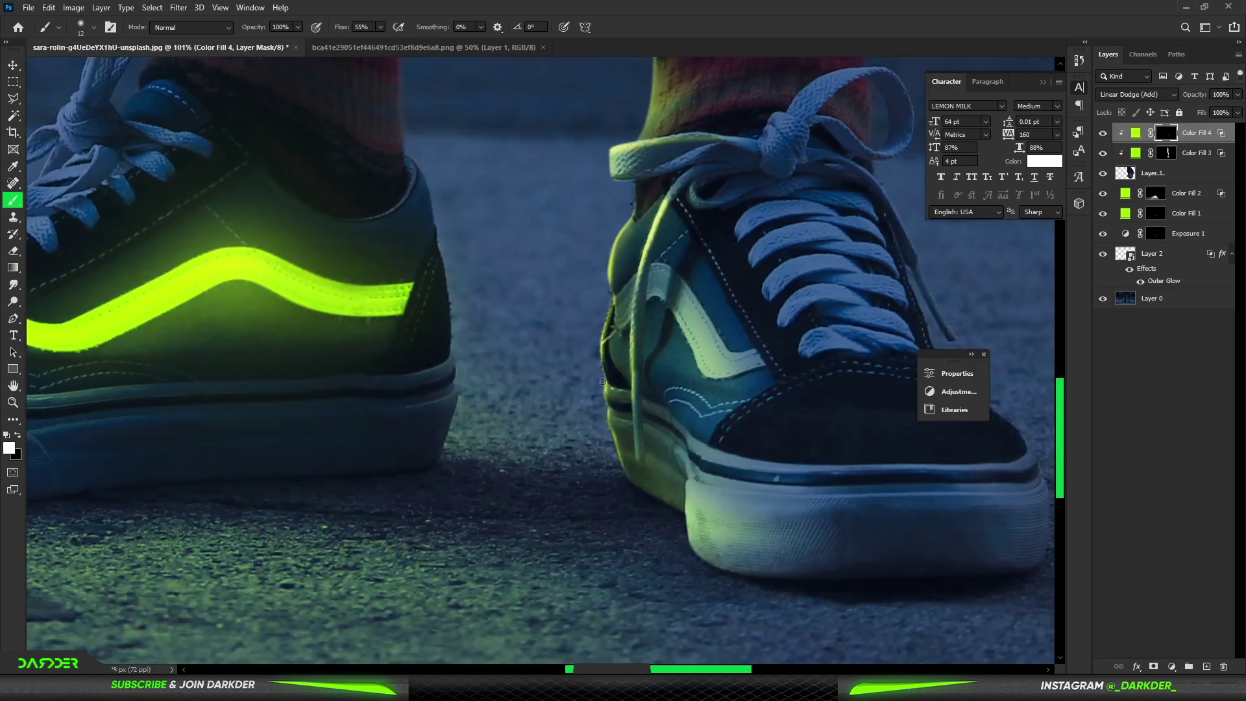
pyautogui.scroll(-2, 587, 219)
pyautogui.scroll(4, 584, 107)
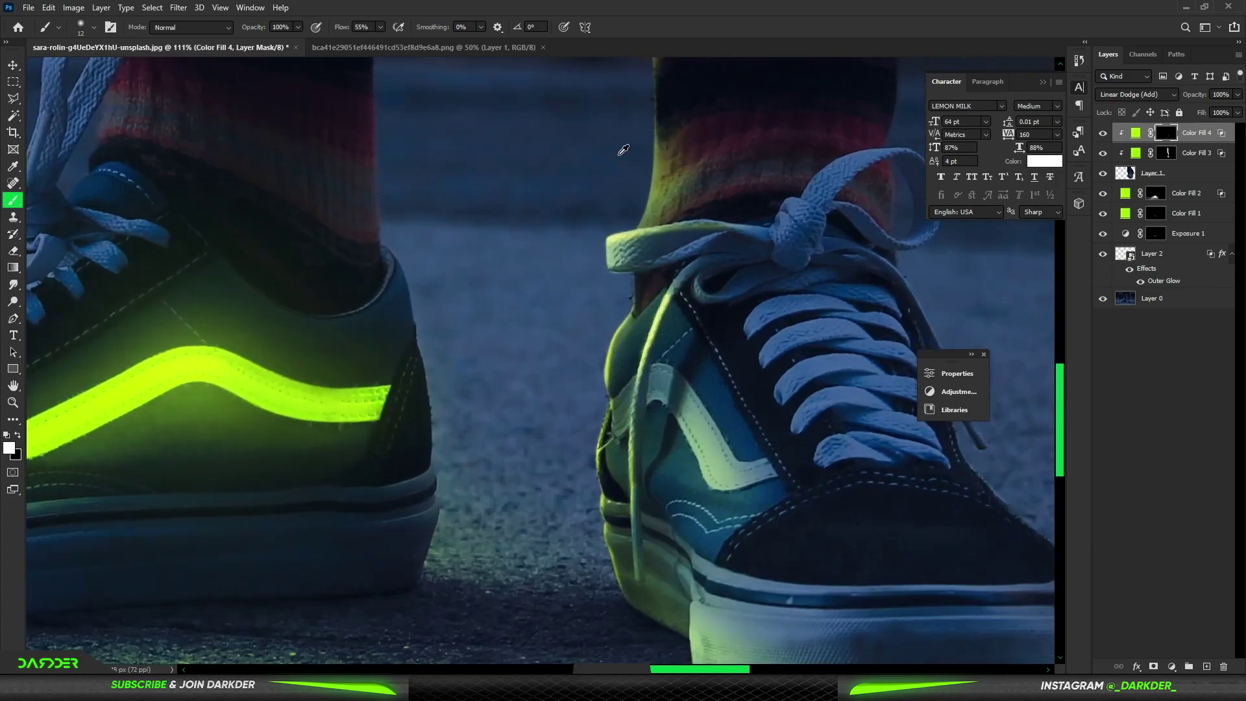
pyautogui.scroll(5, 652, 185)
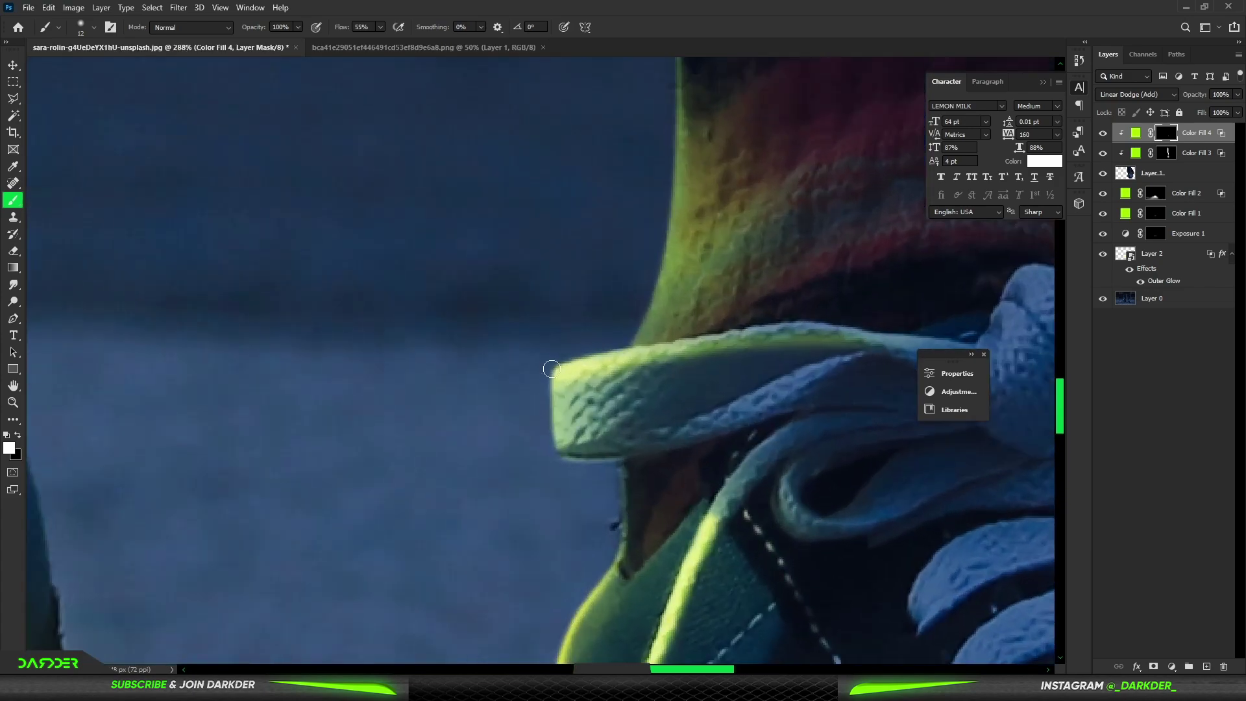
pyautogui.moveTo(548, 386); pyautogui.dragTo(577, 386)
pyautogui.moveTo(643, 225); pyautogui.dragTo(620, 233)
pyautogui.moveTo(663, 85); pyautogui.dragTo(663, 150)
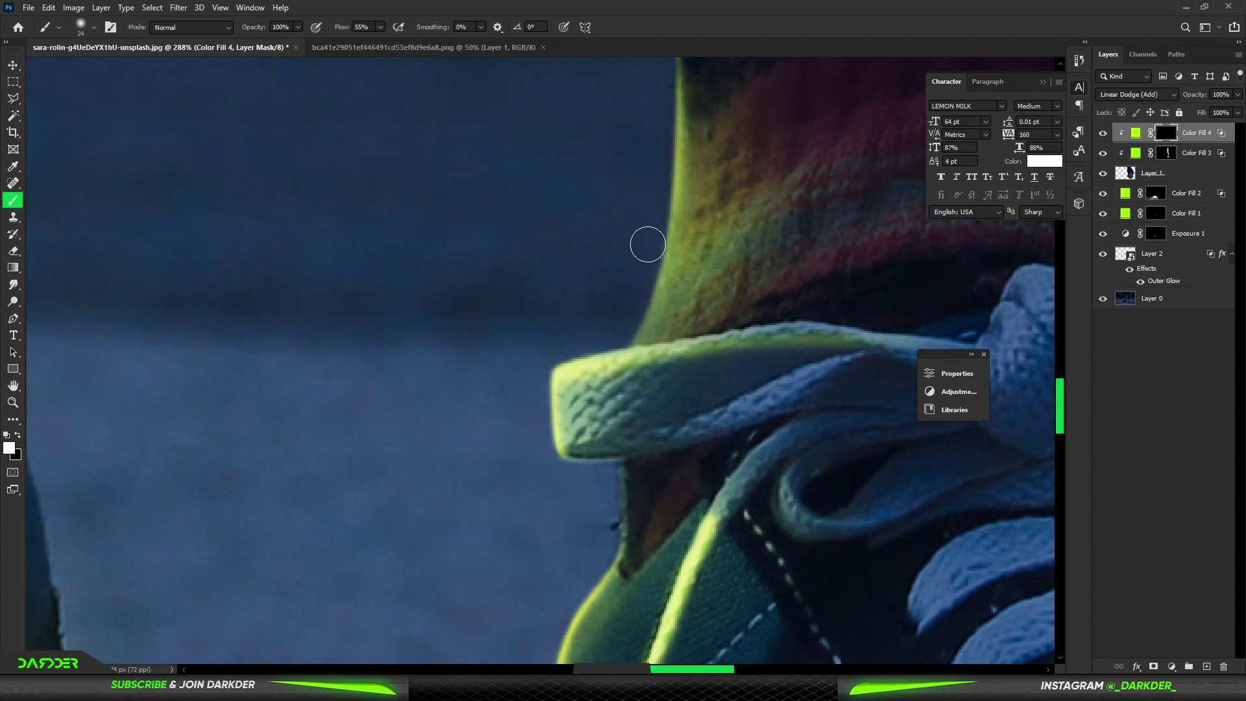
pyautogui.scroll(4, 681, 409)
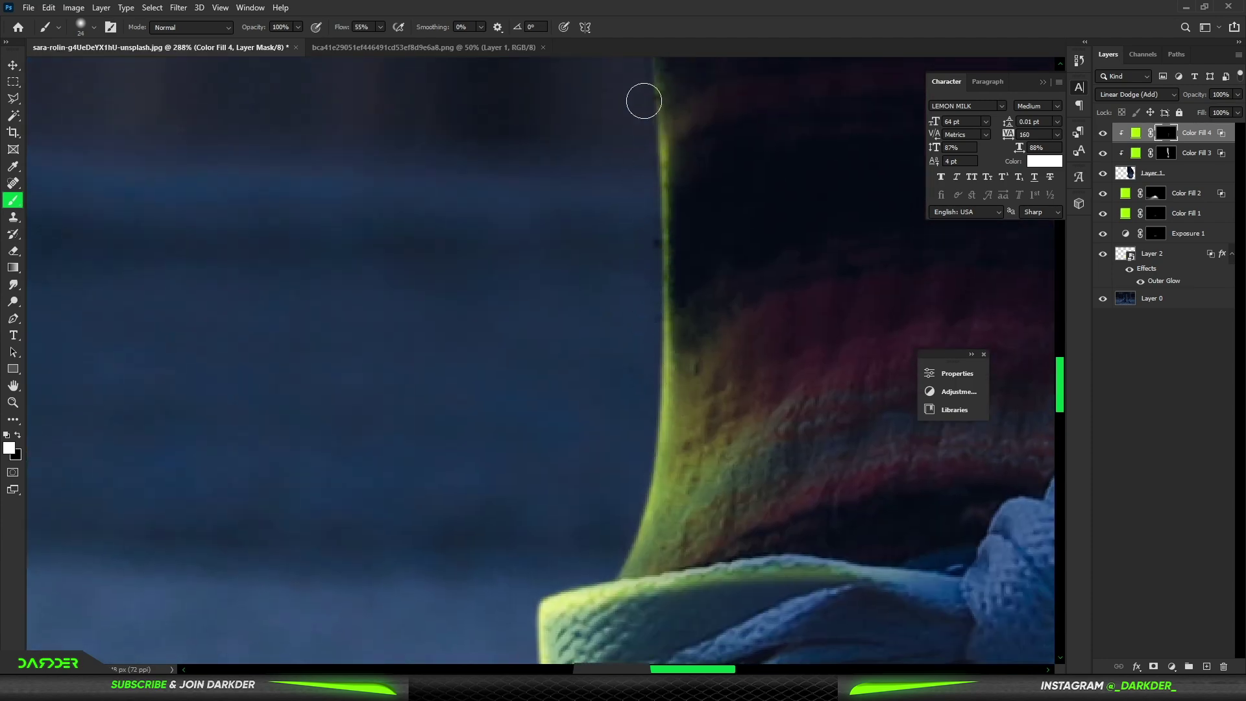
# - Paint a bright highlight along the lower edge and corner of the rolled jeans cuff on Color Fill 4's mask with a 21 px brush
pyautogui.scroll(-6, 645, 211)
pyautogui.press(']')
pyautogui.press(']')
pyautogui.press(']')
pyautogui.press(']')
pyautogui.press(']')
pyautogui.press(']')
pyautogui.press(']')
pyautogui.press(']')
pyautogui.press(']')
pyautogui.press(']')
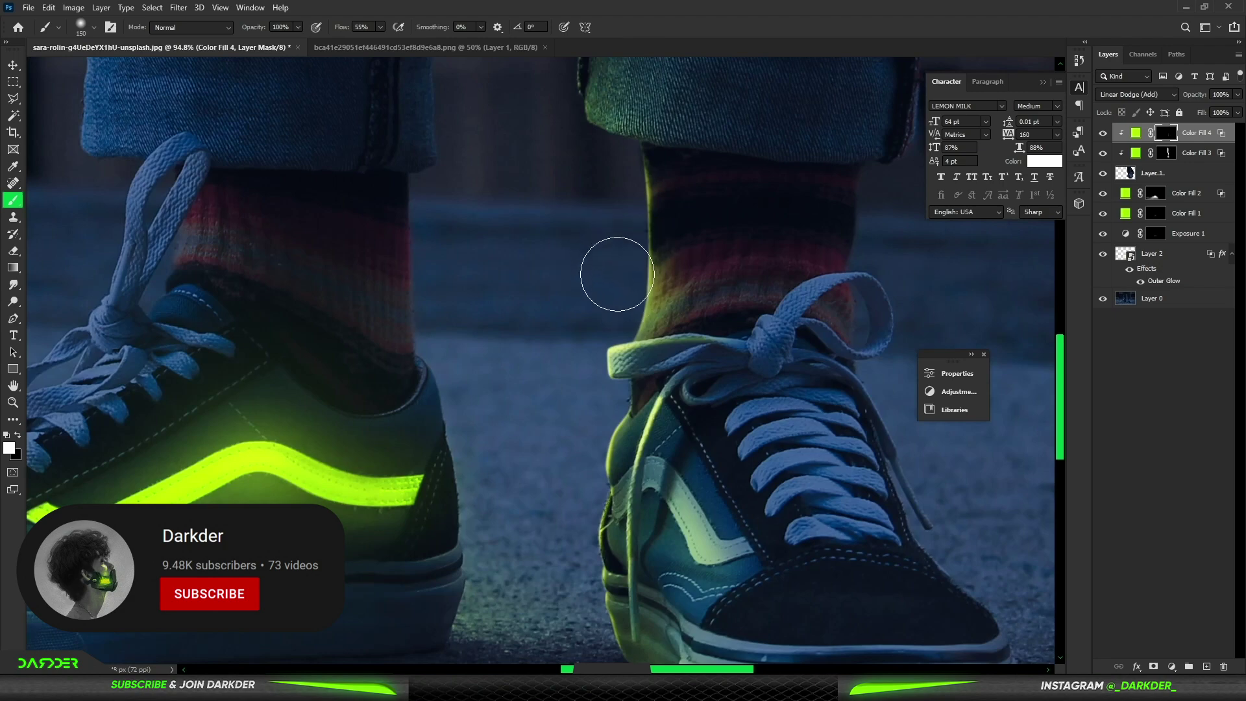
pyautogui.scroll(5, 613, 247)
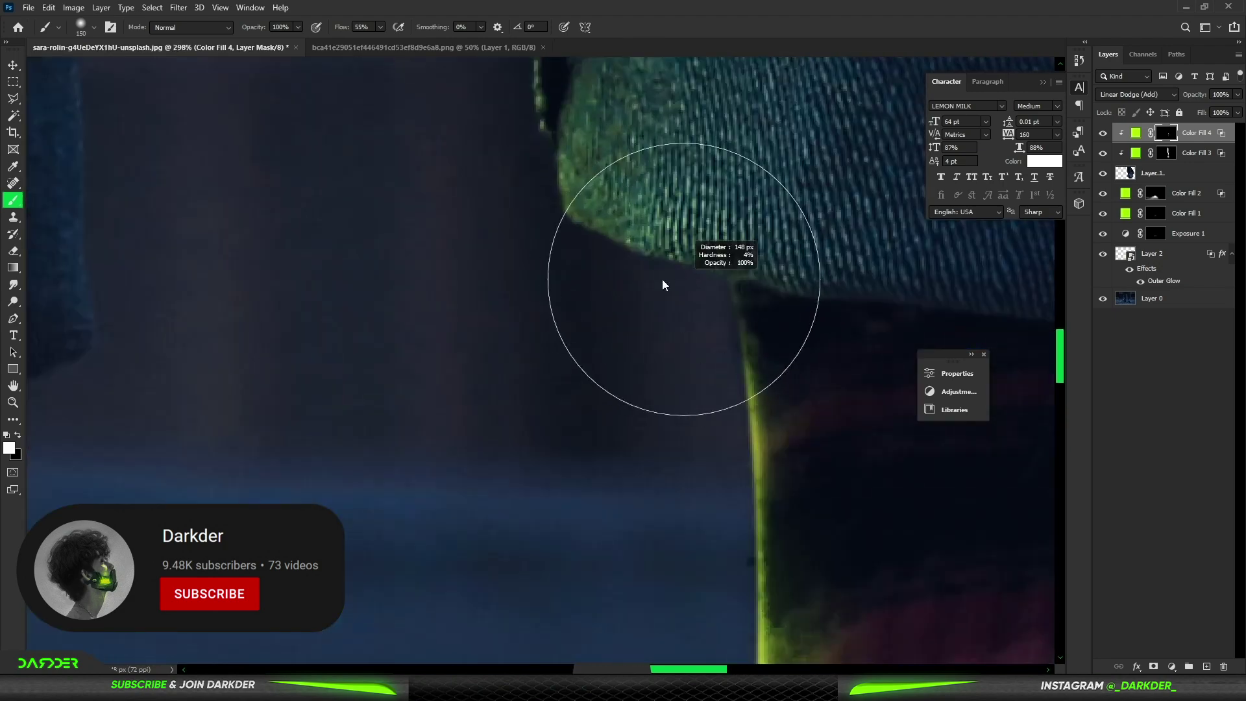
pyautogui.moveTo(663, 285); pyautogui.dragTo(553, 286)
pyautogui.moveTo(706, 289)
pyautogui.mouseDown()
pyautogui.moveTo(574, 238)
pyautogui.moveTo(530, 150)
pyautogui.mouseUp()
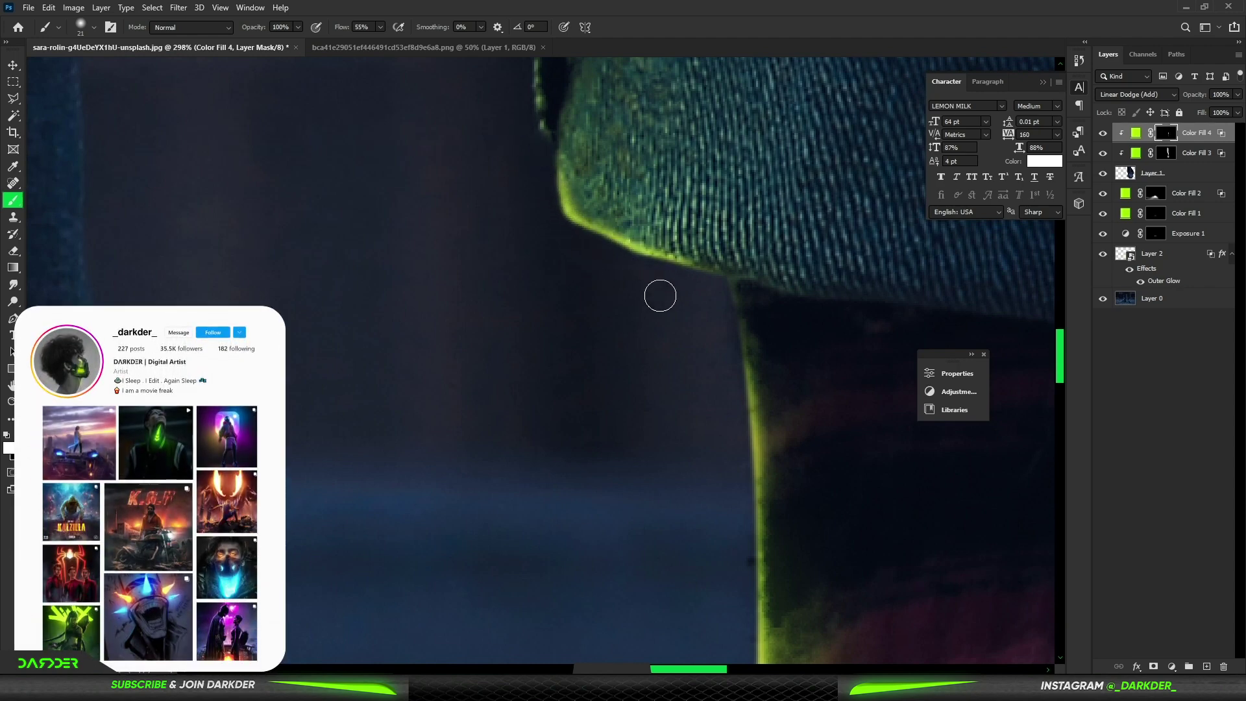
# - Add a bright lime-green Solid Color fill layer above Color Fill 4 and set it to Linear Dodge (Add)
pyautogui.scroll(-6, 721, 288)
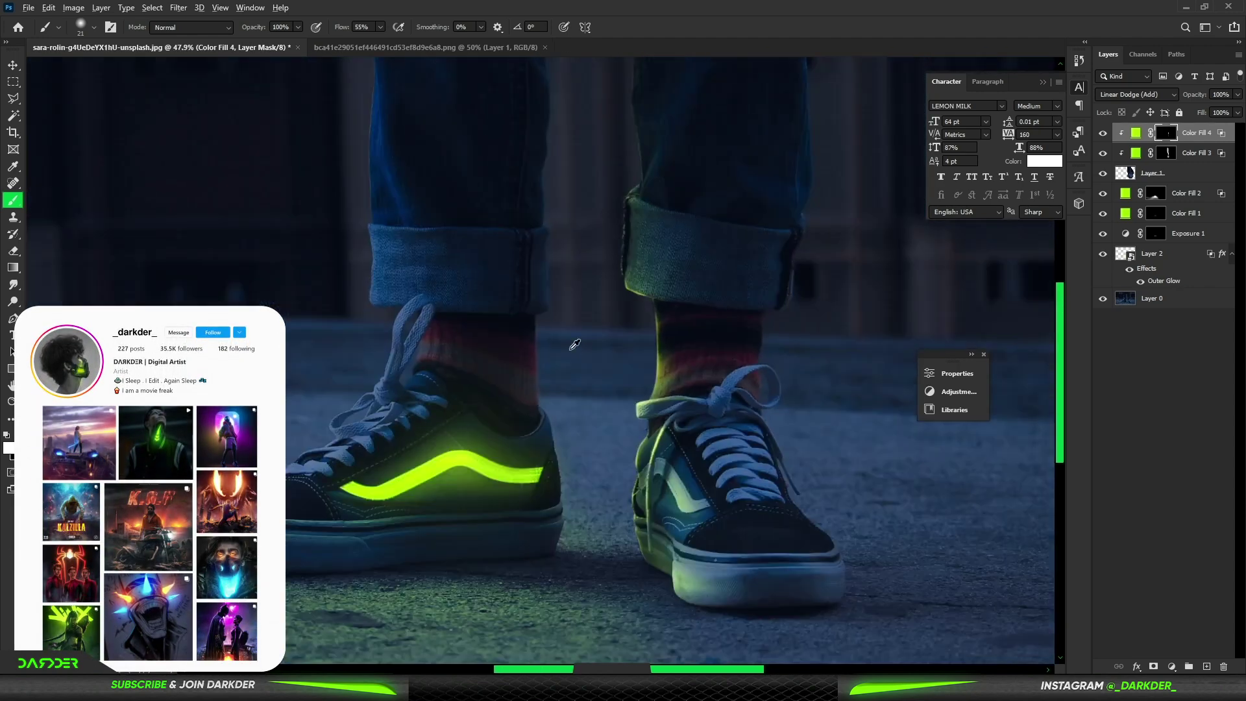
pyautogui.scroll(-3, 575, 344)
pyautogui.scroll(-1, 662, 329)
pyautogui.scroll(1, 662, 329)
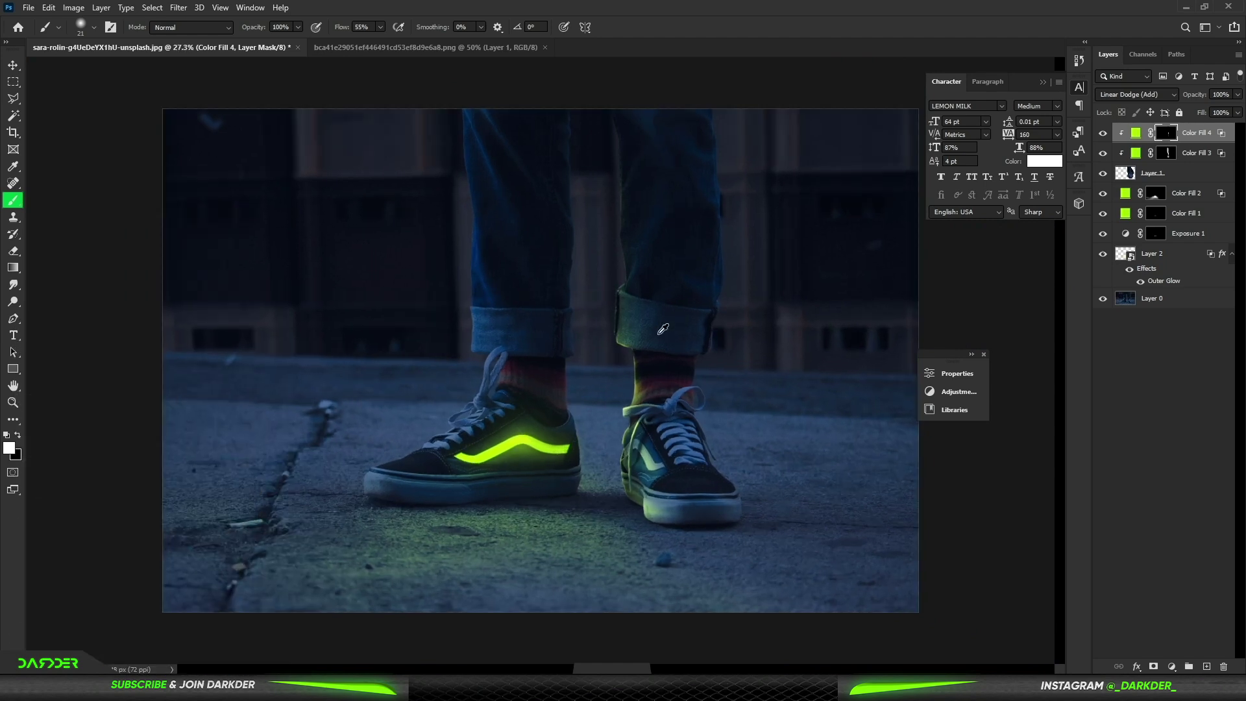
pyautogui.click(1176, 669)
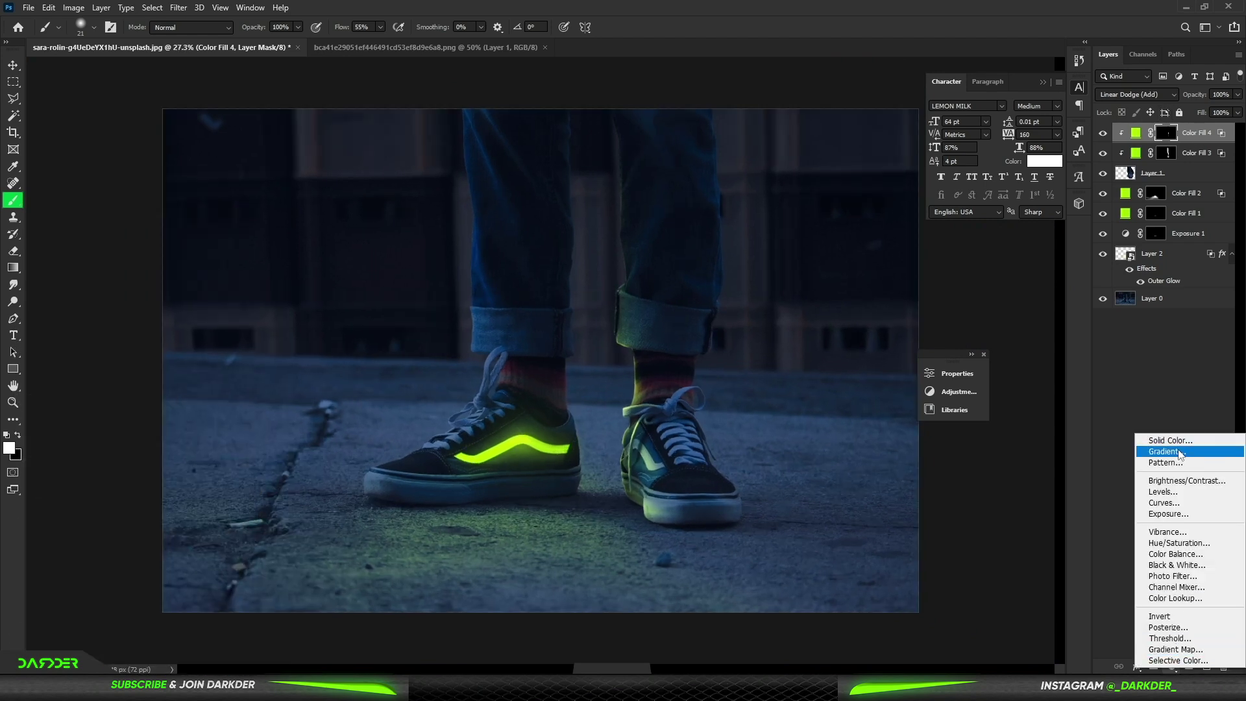
pyautogui.click(1178, 441)
pyautogui.moveTo(1012, 448); pyautogui.dragTo(1011, 465)
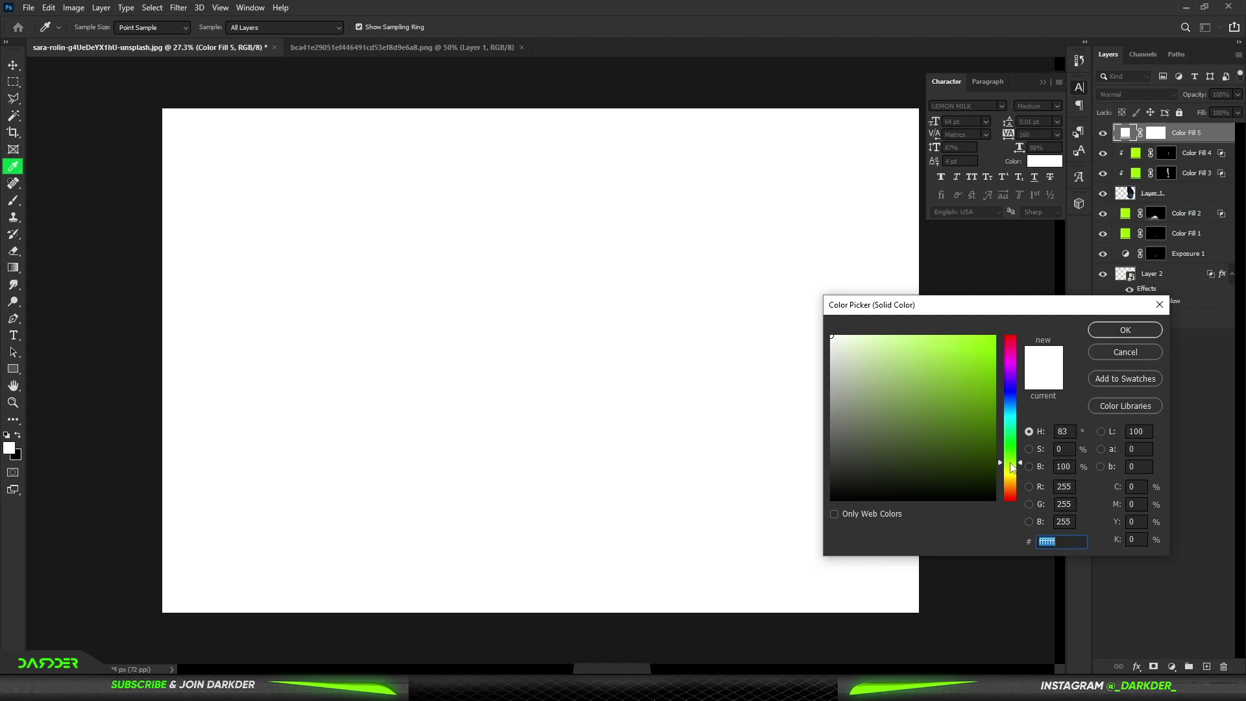
pyautogui.moveTo(983, 363); pyautogui.dragTo(1017, 304)
pyautogui.click(1125, 329)
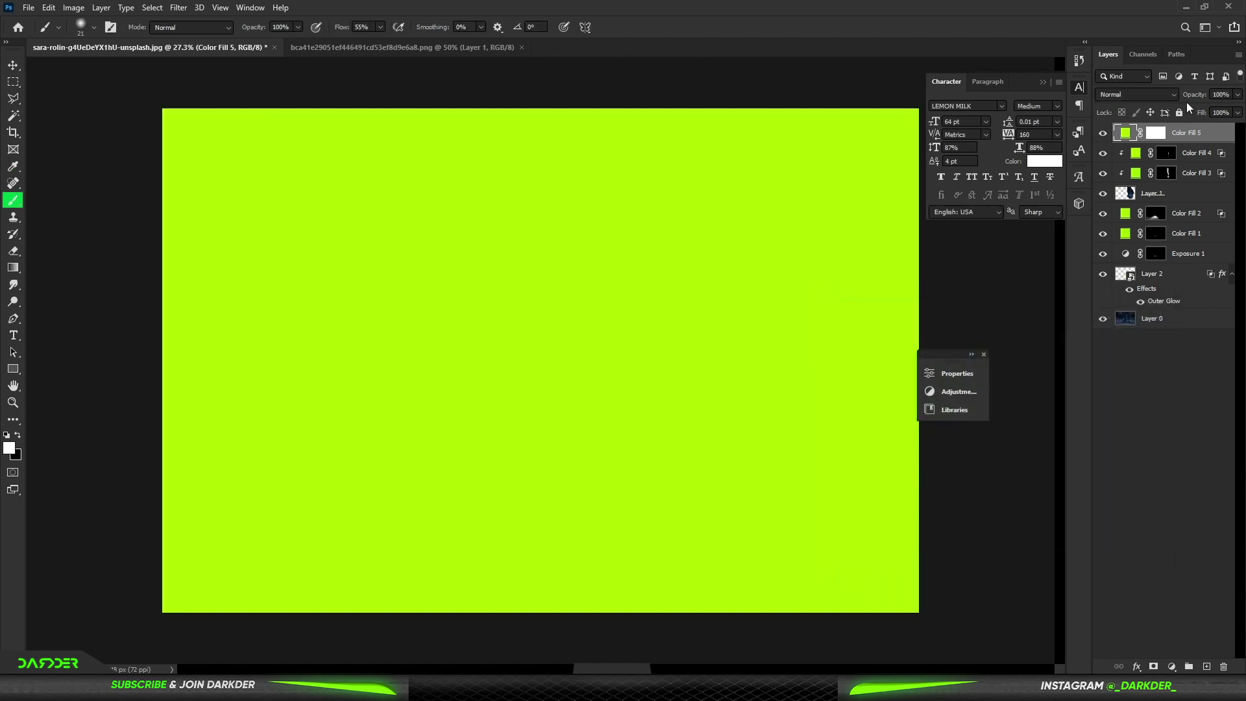
pyautogui.click(1168, 95)
pyautogui.click(1159, 229)
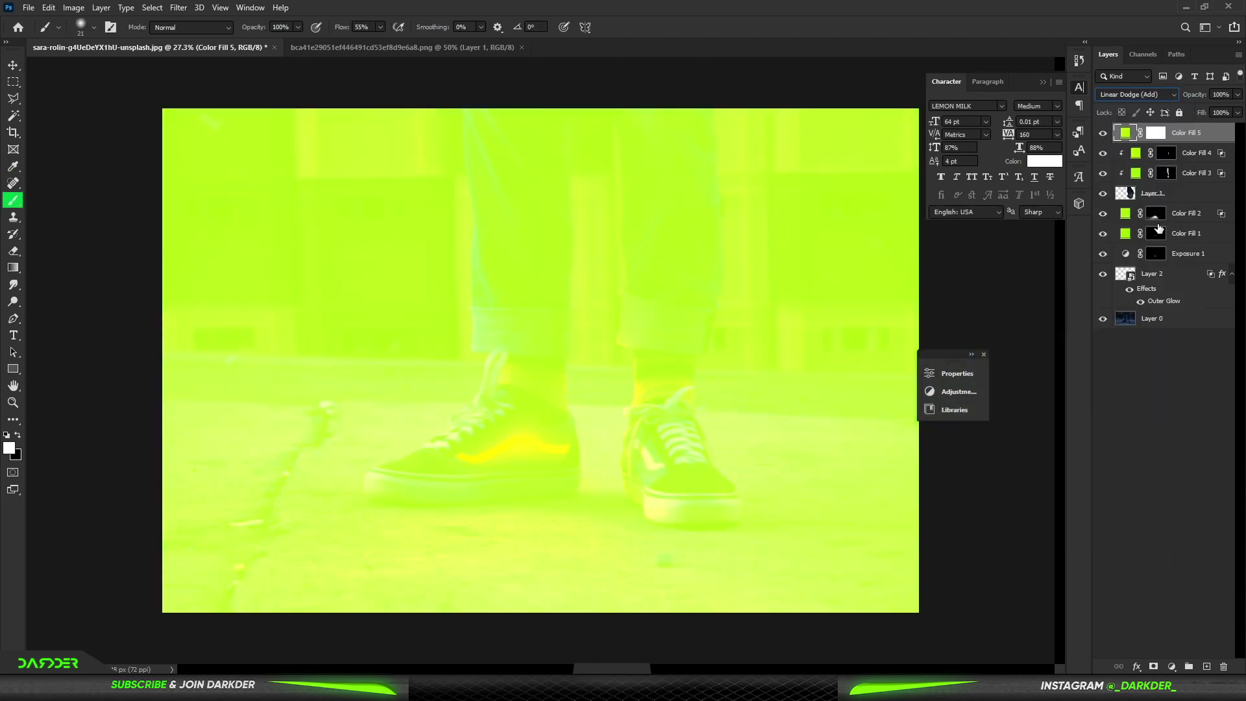
# - Invert Color Fill 5's mask and paint a faint glow around the highlighted sock and shoe edge with large soft brushes at 3% flow
pyautogui.click(1158, 133)
pyautogui.hotkey('ctrl', 'i')
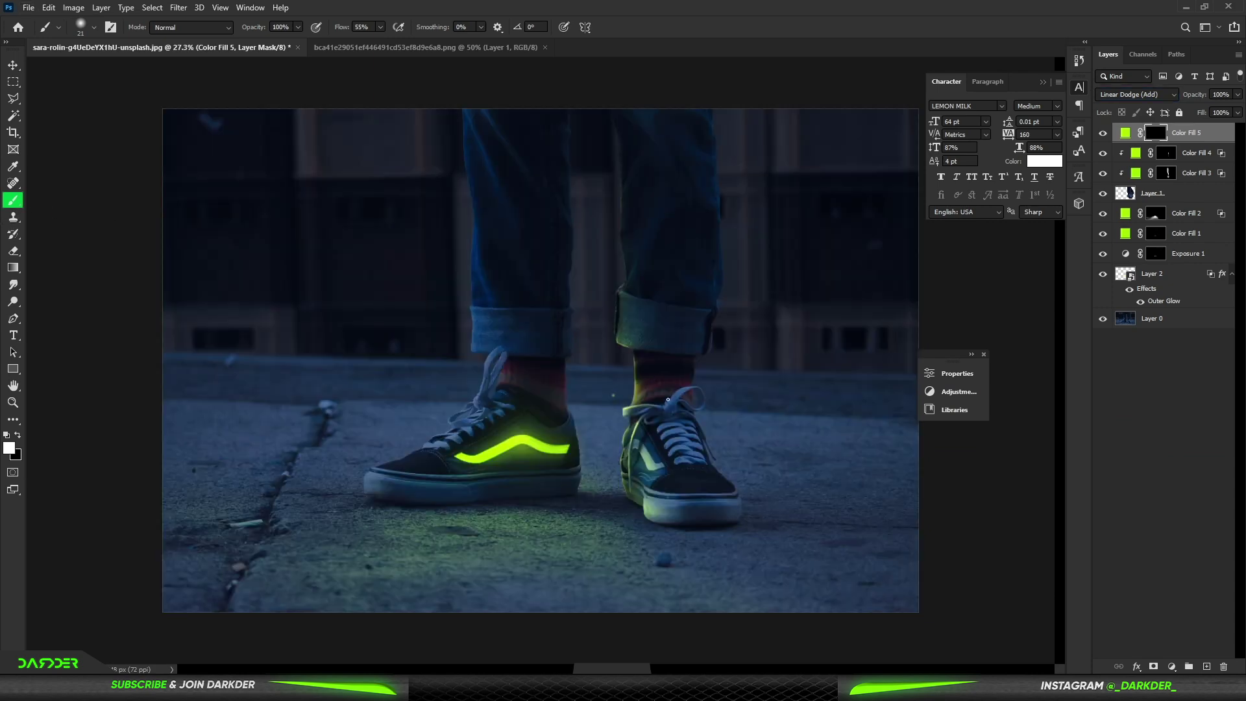
pyautogui.scroll(6, 681, 399)
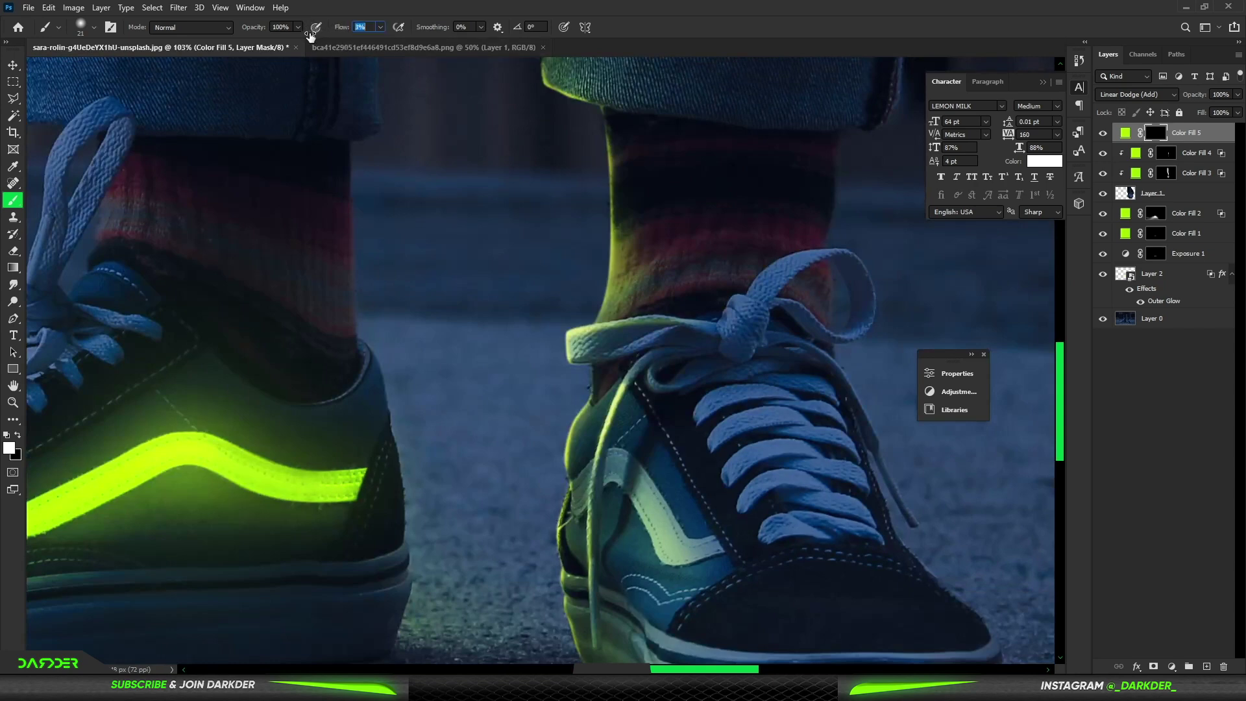
pyautogui.keyDown('alt'); pyautogui.rightClick(537, 400); pyautogui.keyUp('alt')
pyautogui.moveTo(604, 142); pyautogui.dragTo(602, 313)
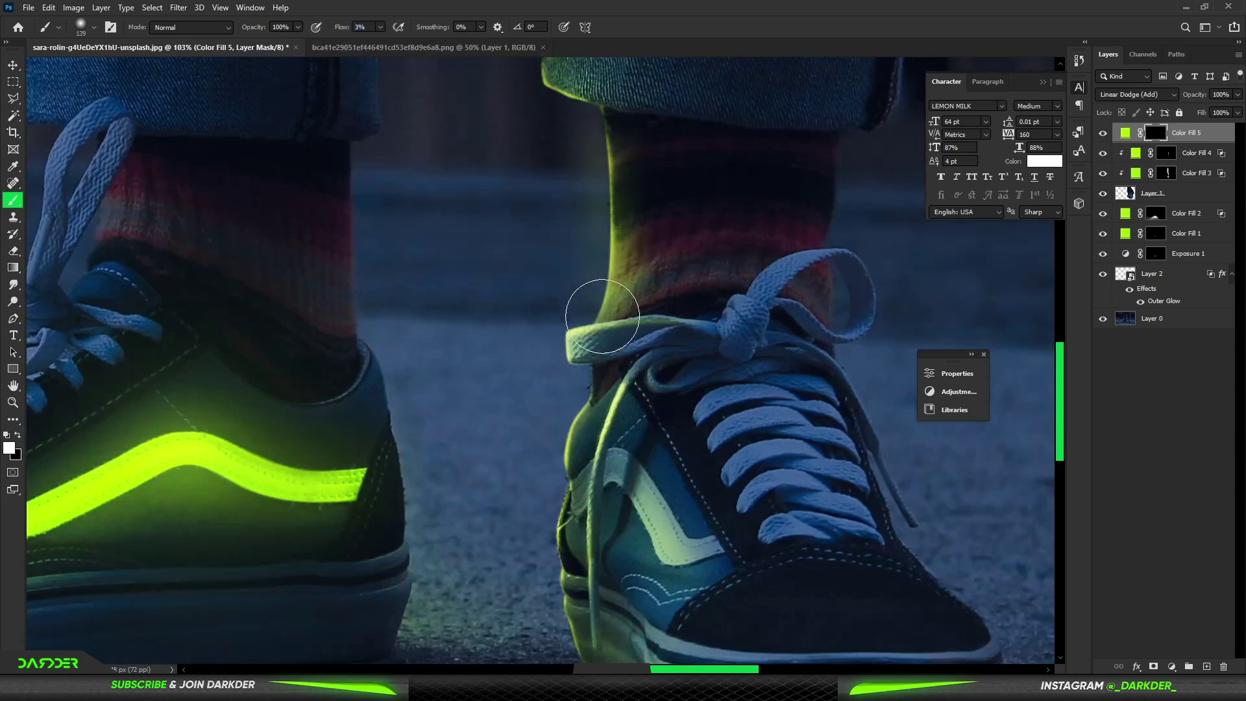
pyautogui.scroll(-2, 593, 461)
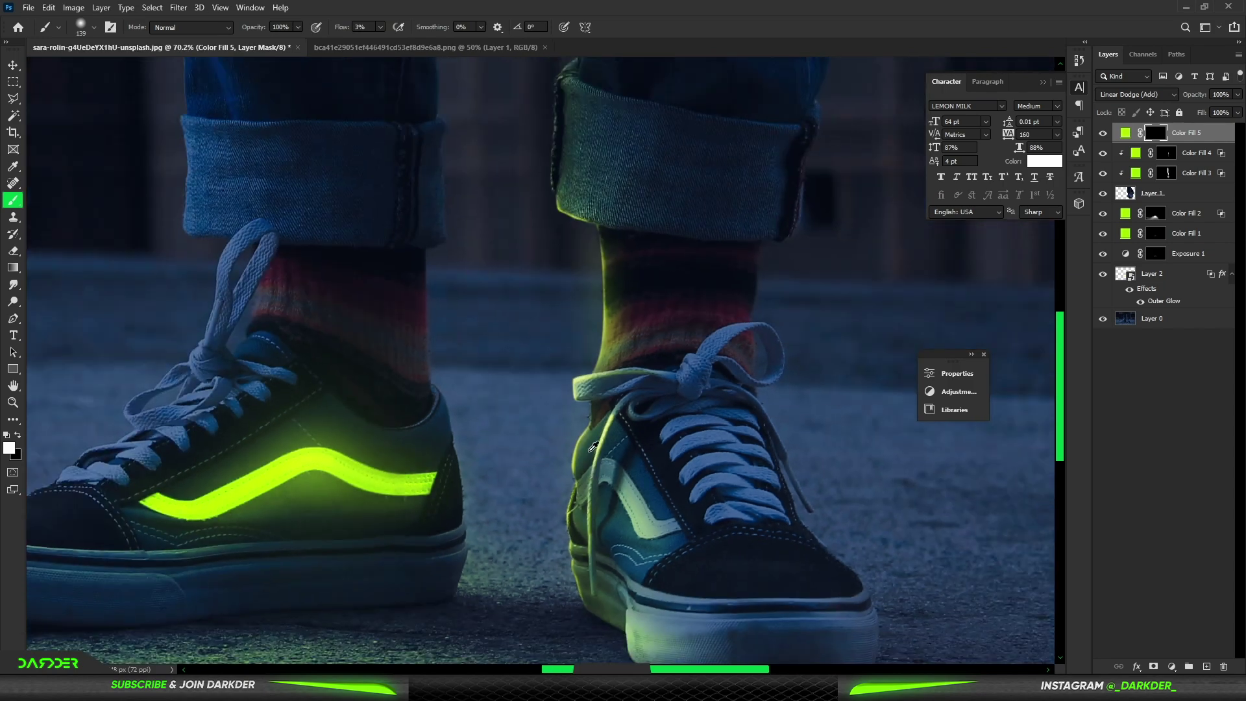
pyautogui.keyDown('alt'); pyautogui.rightClick(595, 292); pyautogui.keyUp('alt')
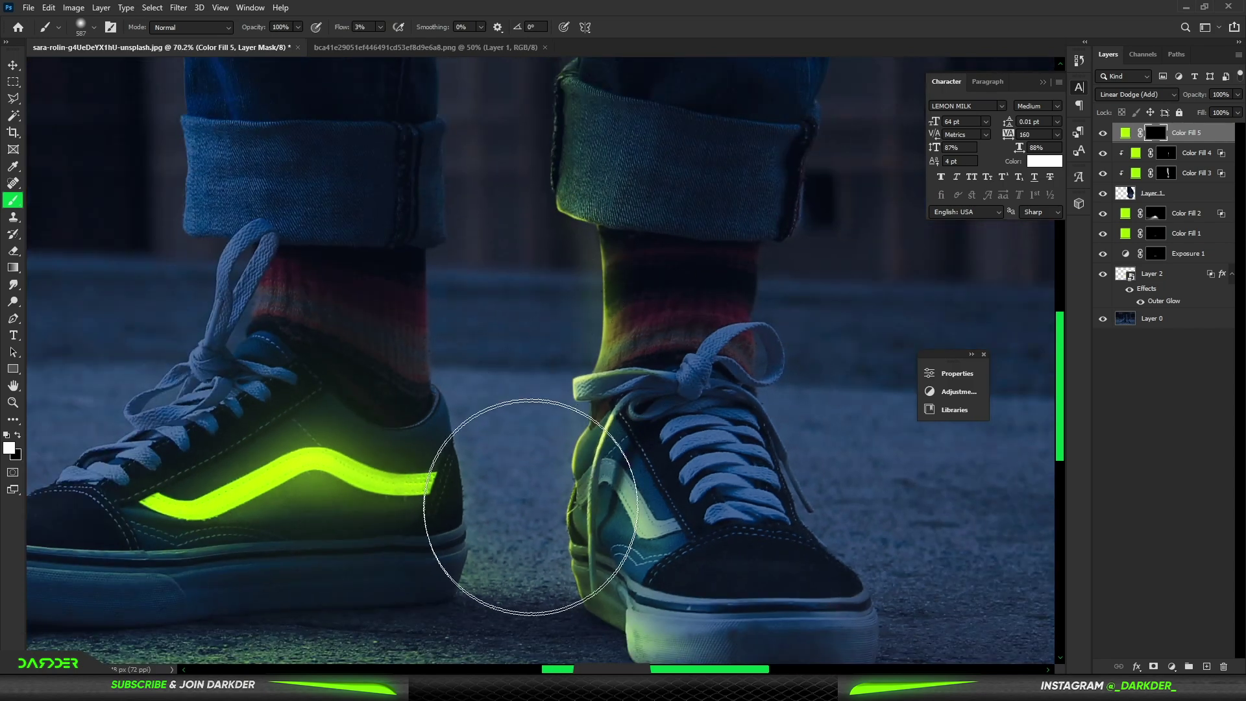
pyautogui.scroll(-3, 542, 474)
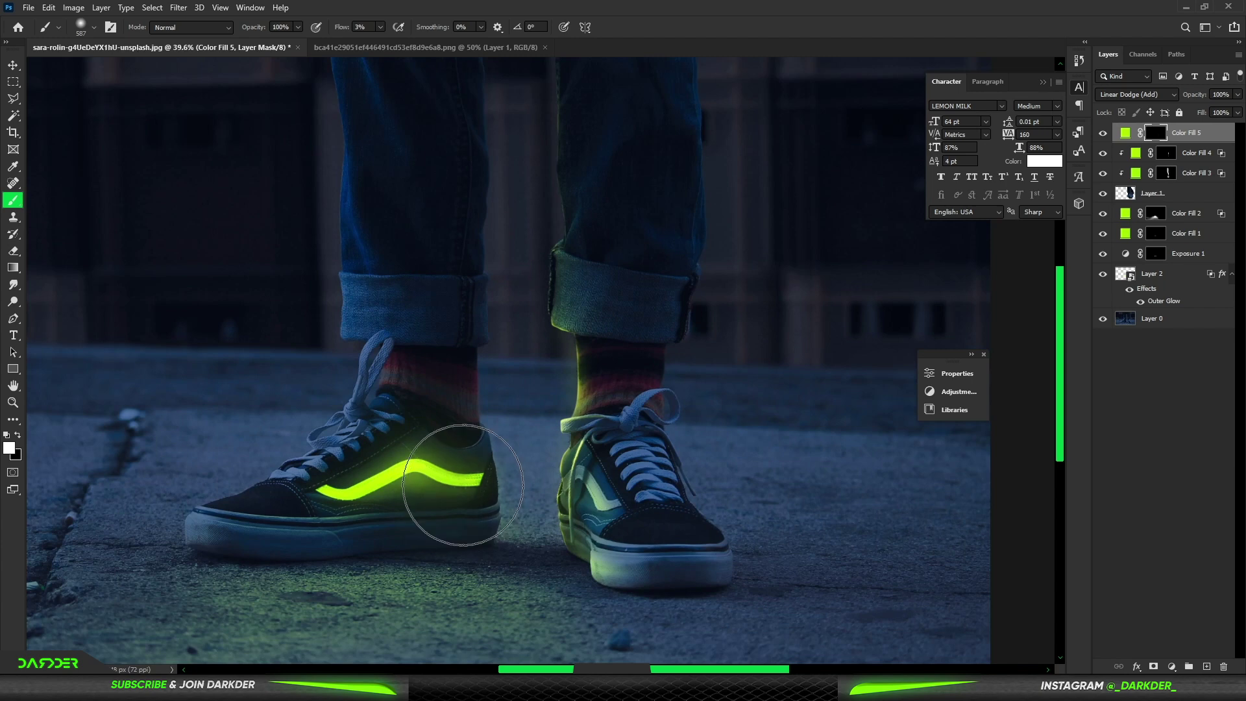
pyautogui.scroll(-2, 435, 461)
pyautogui.scroll(1, 684, 508)
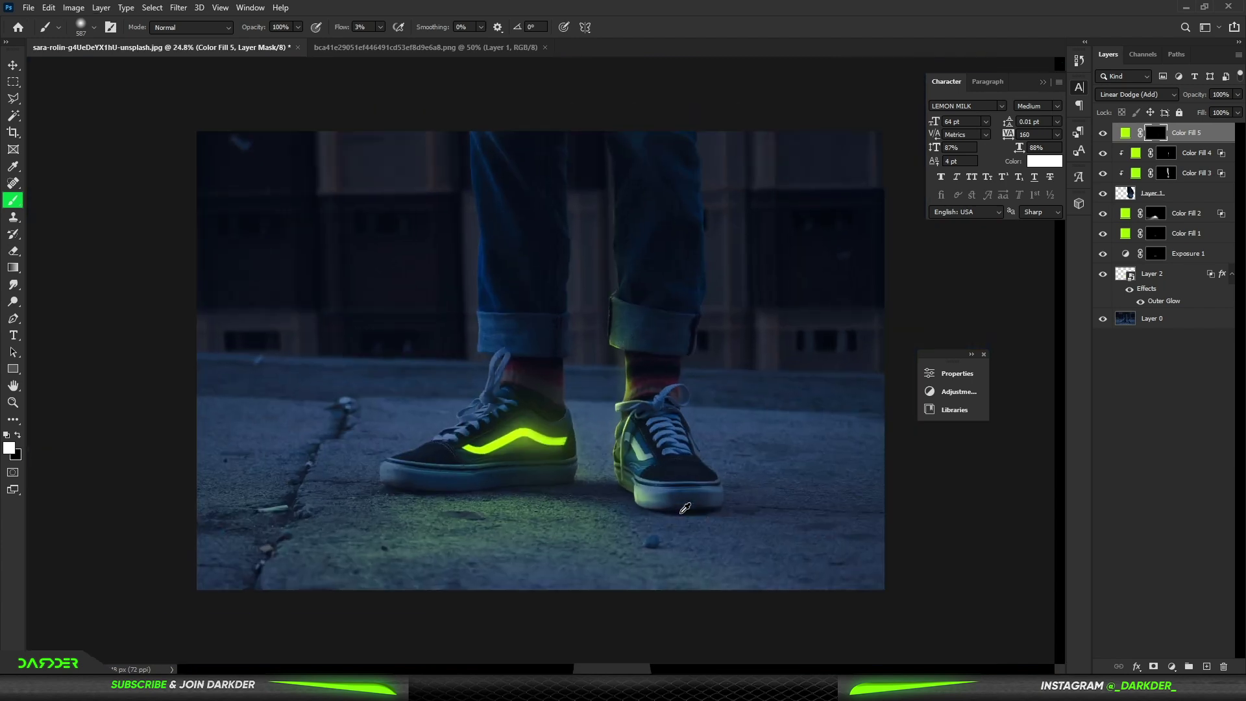
pyautogui.scroll(1, 611, 346)
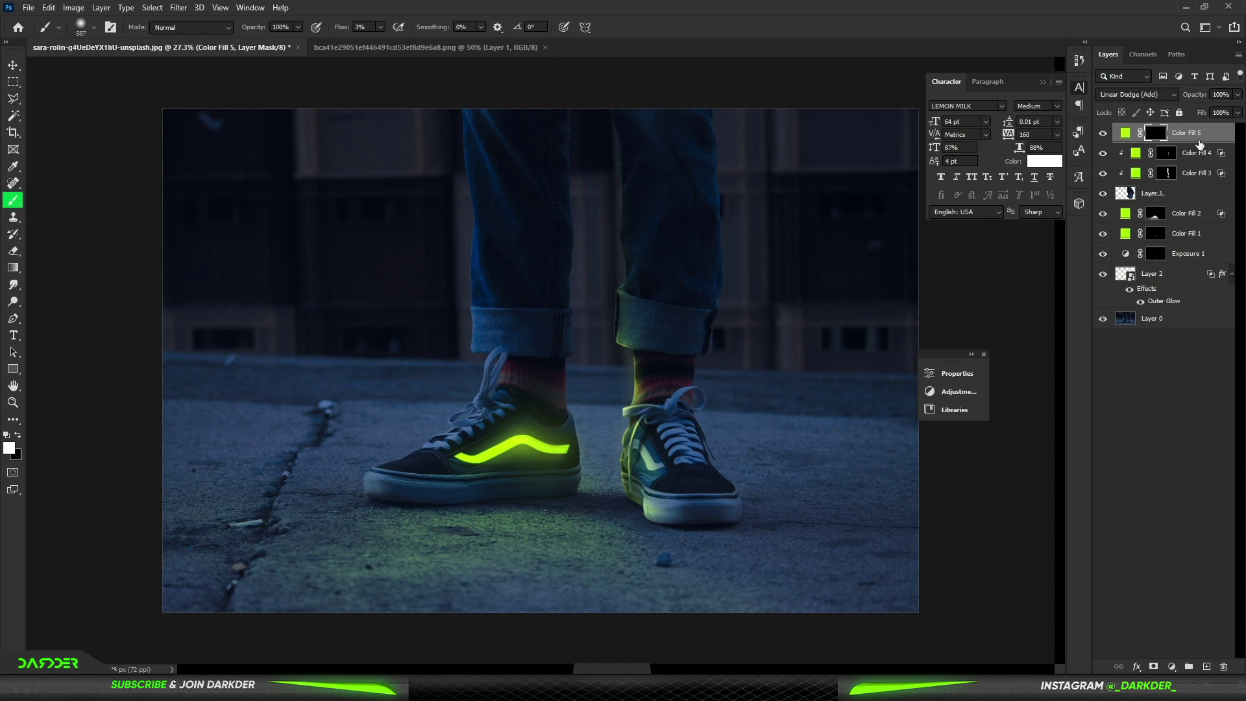
# - Add a yellow-green Solid Color fill layer with hue 75 above Color Fill 5 and set it to Linear Dodge (Add)
pyautogui.click(1172, 666)
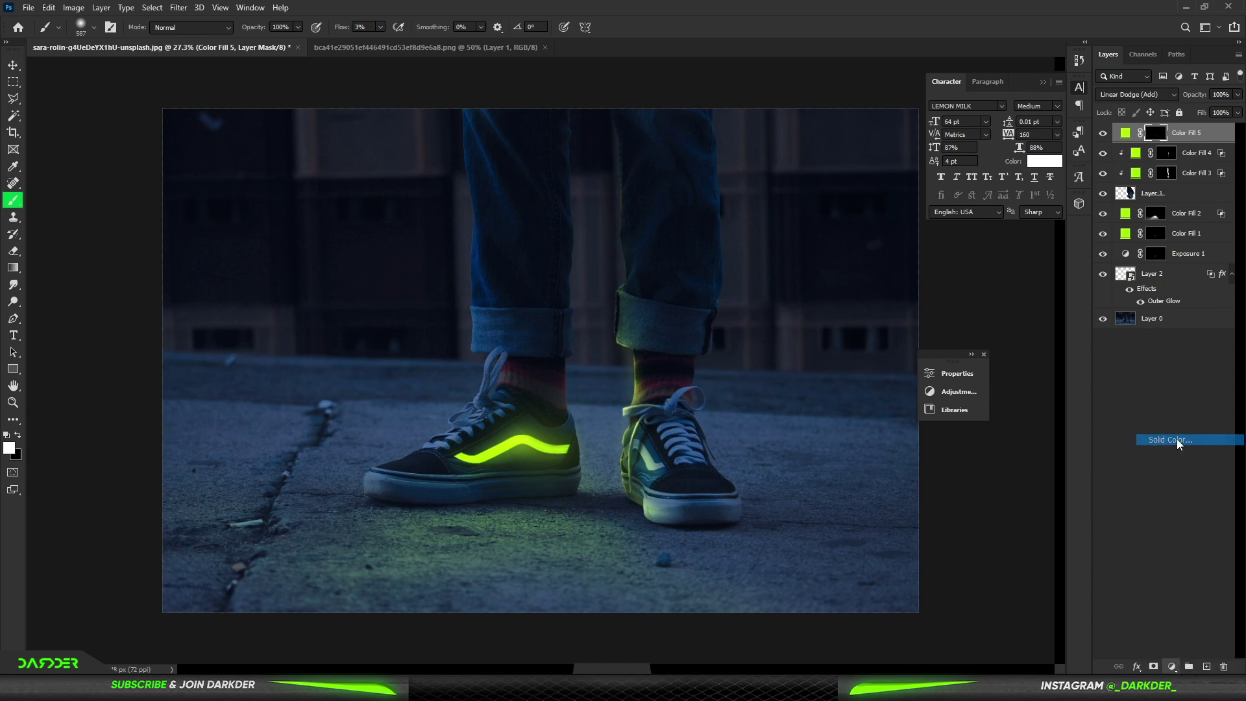
pyautogui.click(1177, 439)
pyautogui.click(1013, 466)
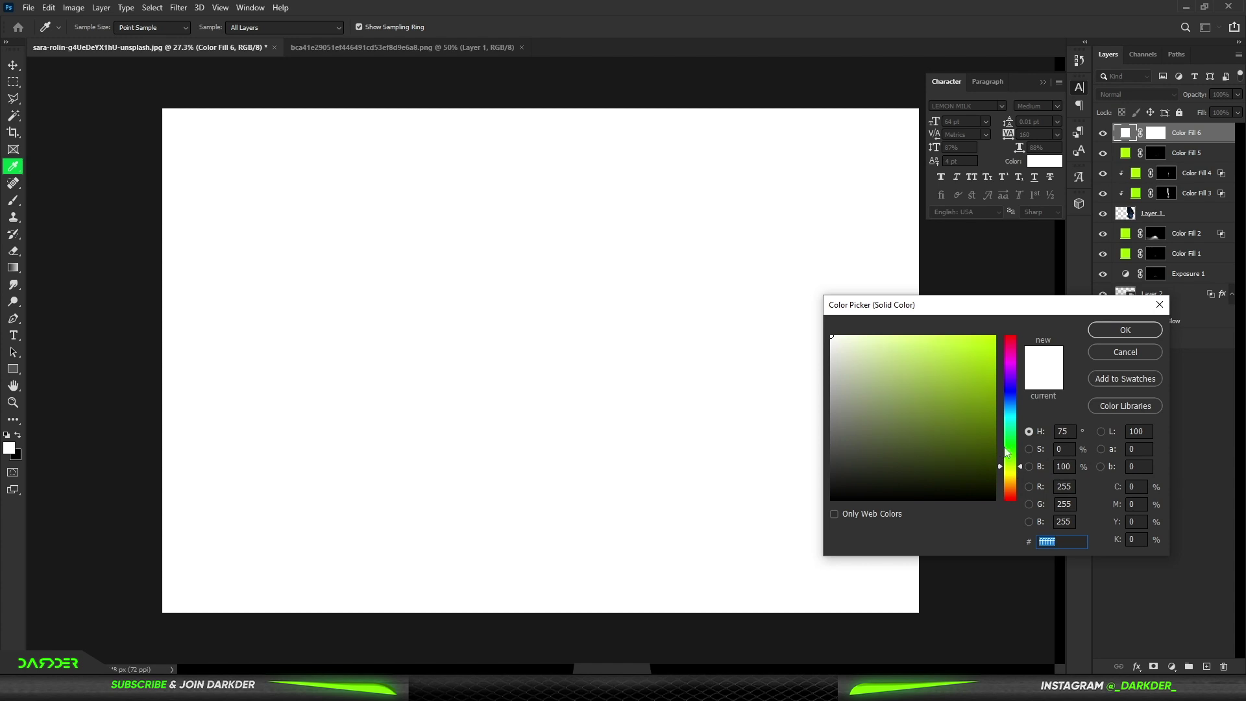
pyautogui.click(981, 342)
pyautogui.click(1125, 329)
pyautogui.click(1171, 95)
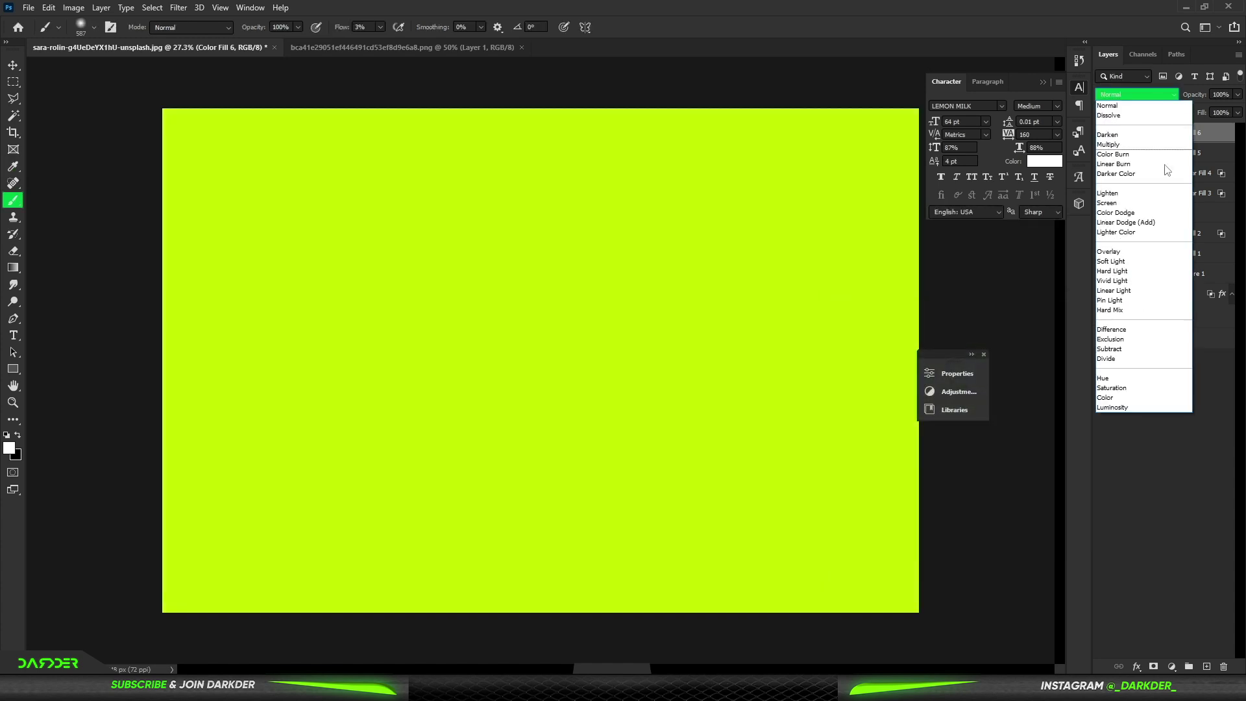
pyautogui.click(1142, 222)
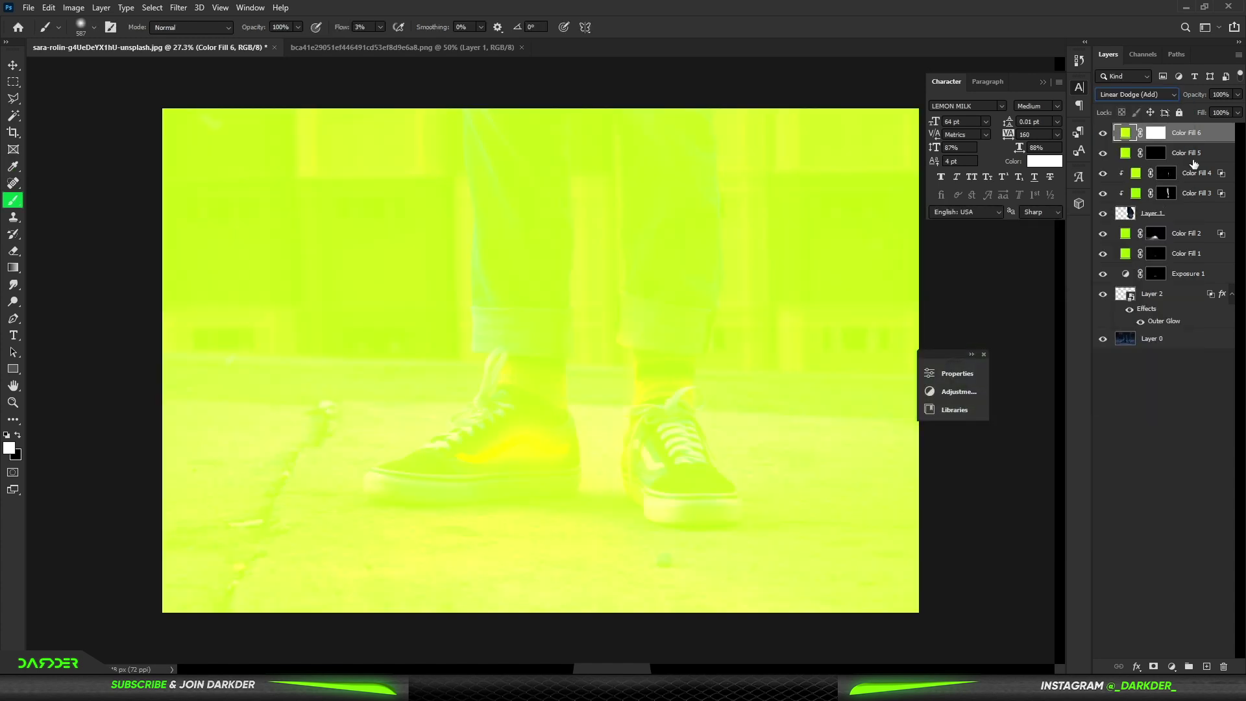
# - Split Color Fill 6's Blend If underlying-layer shadow slider to 56 / 99
pyautogui.doubleClick(1219, 140)
pyautogui.moveTo(913, 612); pyautogui.dragTo(952, 614)
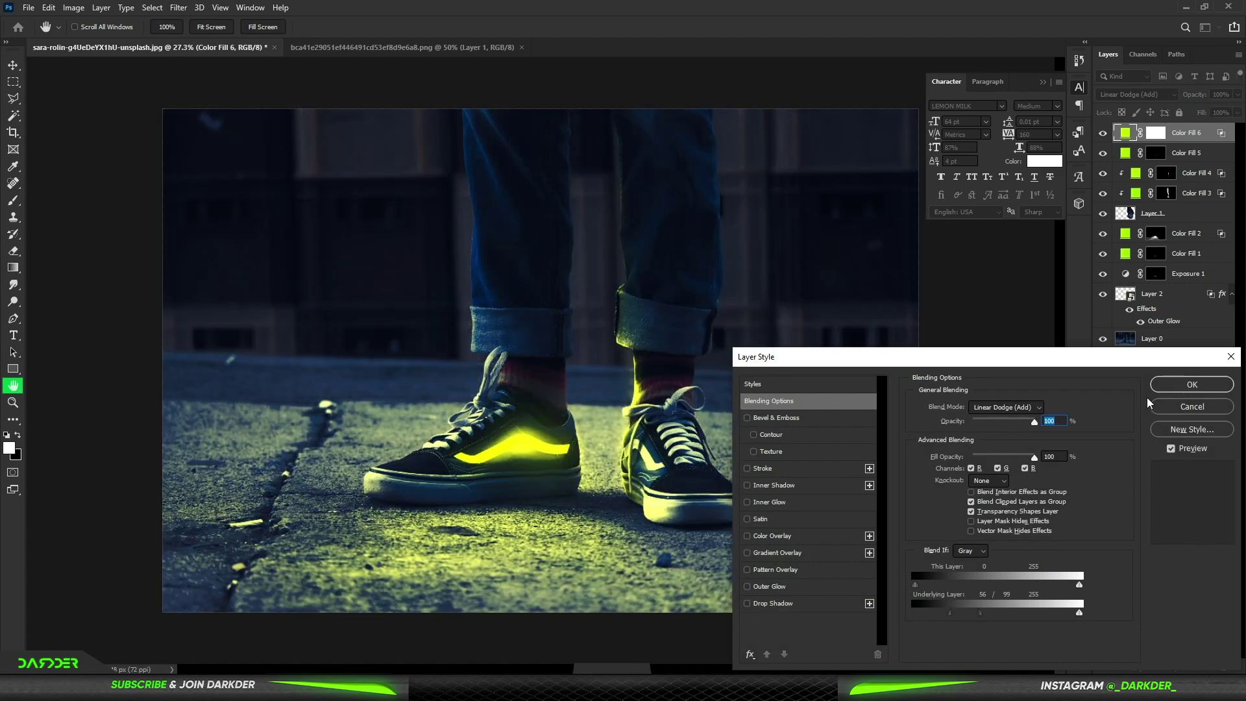
pyautogui.click(1191, 384)
# - Invert Color Fill 6's mask and paint a broad soft glow over the ground around both shoes with a 995 px brush at 3% flow
pyautogui.hotkey('ctrl', 'i')
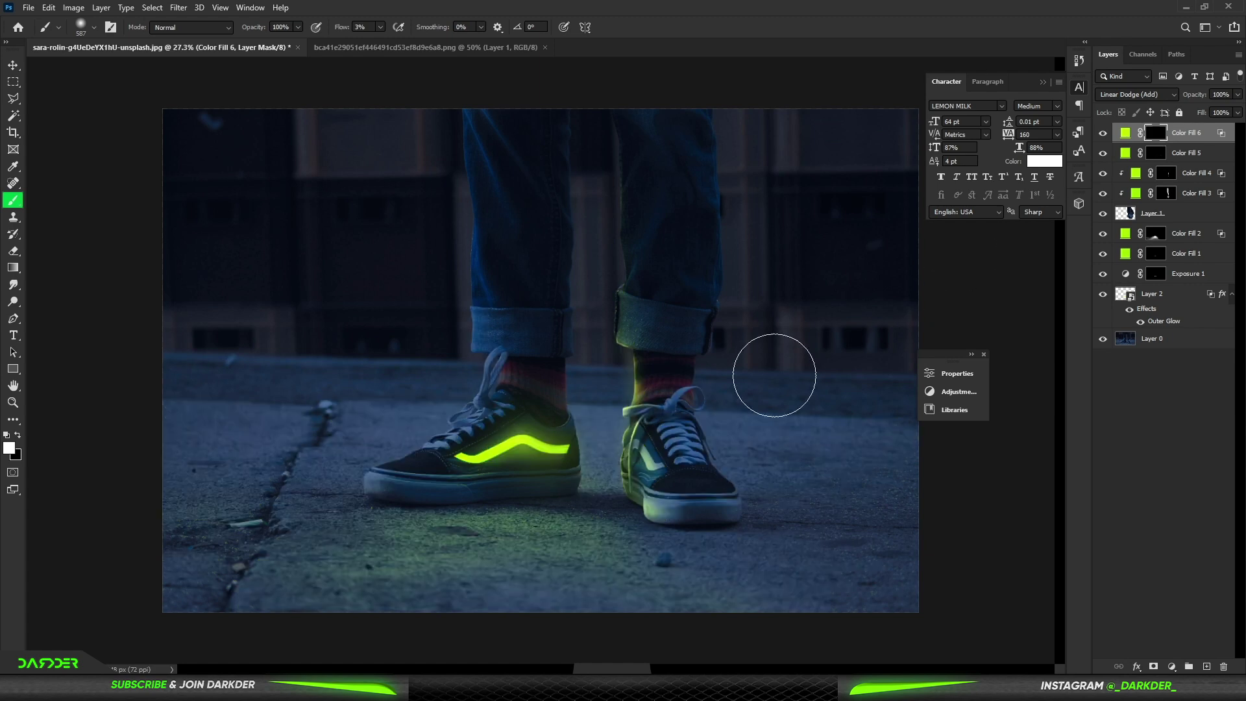
pyautogui.scroll(-3, 823, 328)
pyautogui.press('x')
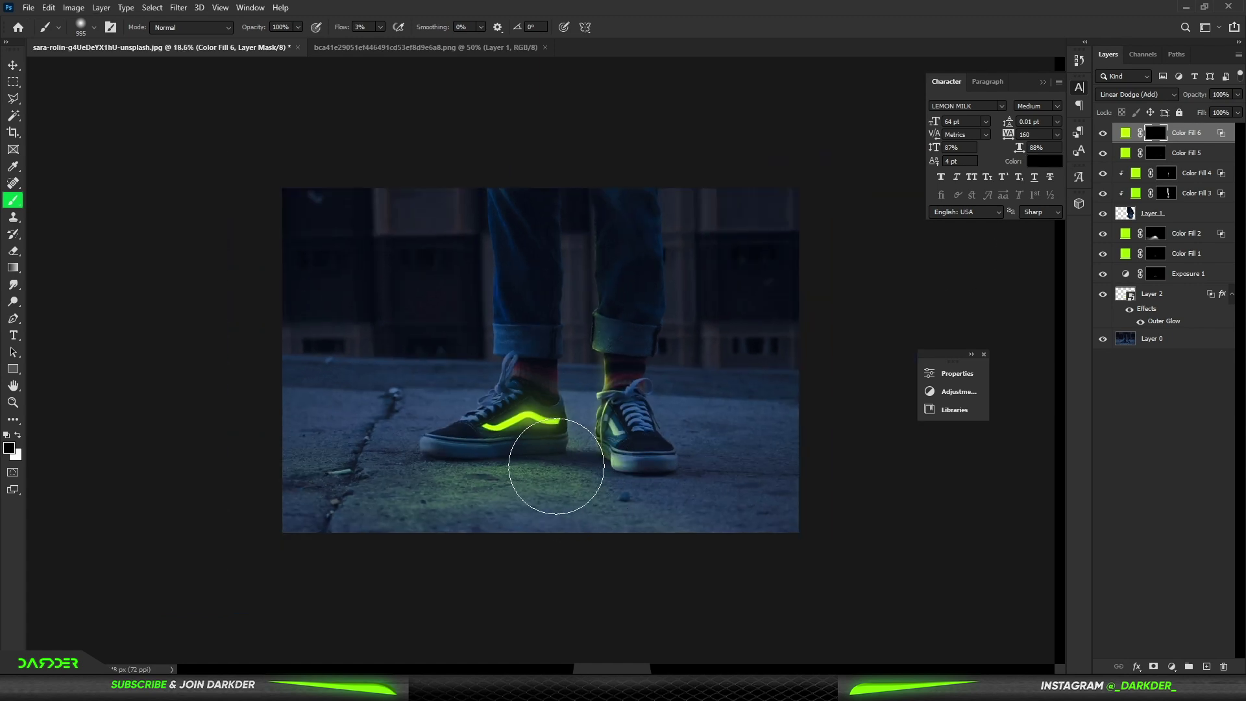
pyautogui.moveTo(632, 493)
pyautogui.mouseDown()
pyautogui.moveTo(689, 478)
pyautogui.moveTo(578, 492)
pyautogui.moveTo(403, 485)
pyautogui.moveTo(556, 478)
pyautogui.moveTo(552, 440)
pyautogui.moveTo(717, 484)
pyautogui.moveTo(667, 500)
pyautogui.moveTo(634, 417)
pyautogui.mouseUp()
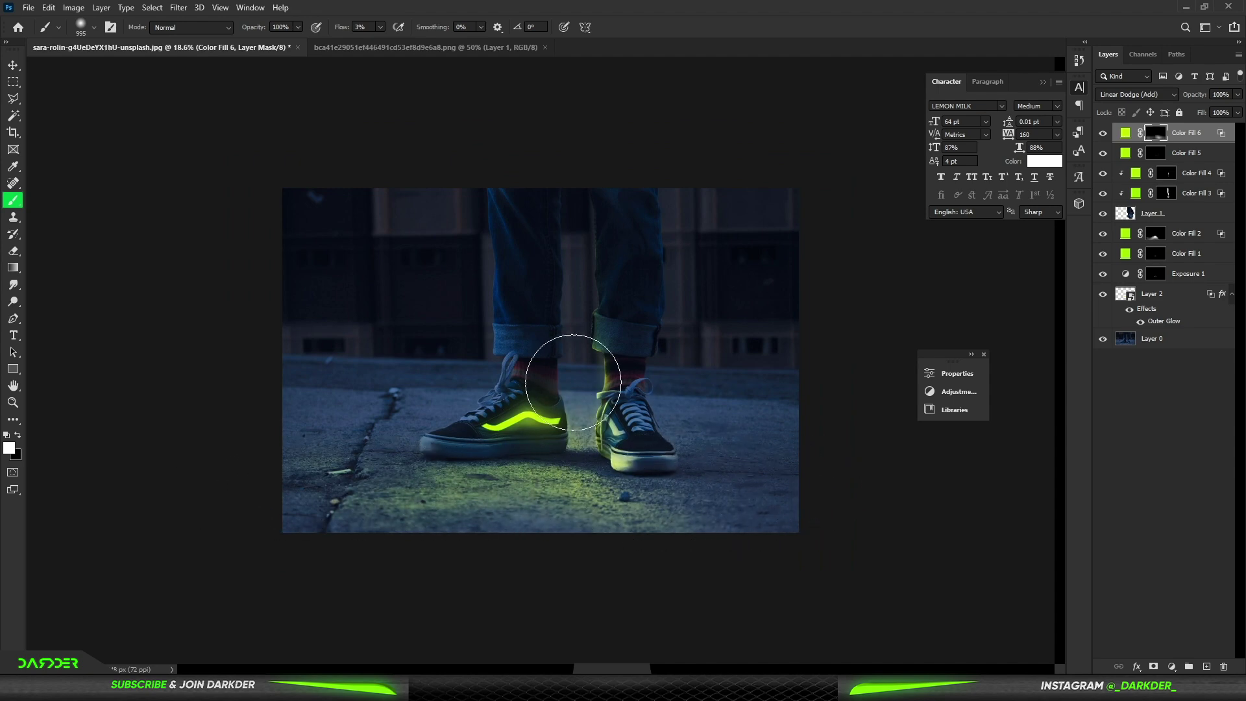
pyautogui.press('x')
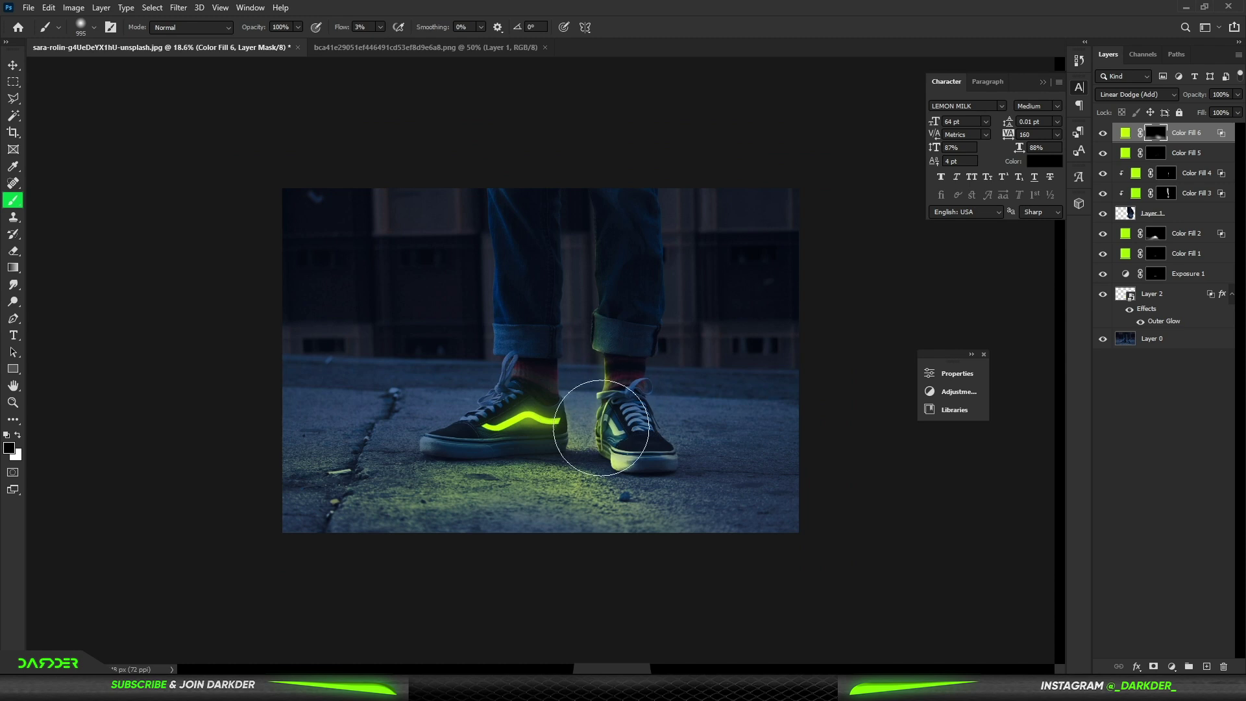
pyautogui.scroll(-1, 621, 456)
pyautogui.scroll(1, 591, 462)
pyautogui.scroll(2, 596, 457)
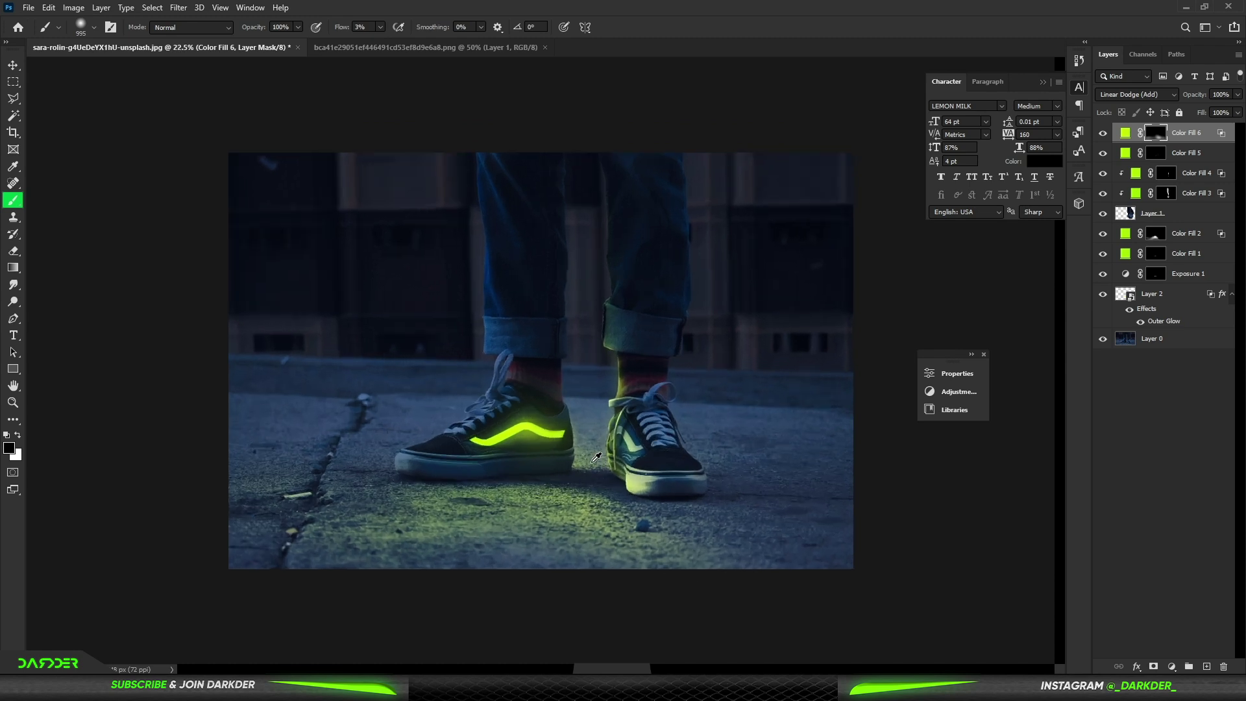
pyautogui.scroll(1, 700, 450)
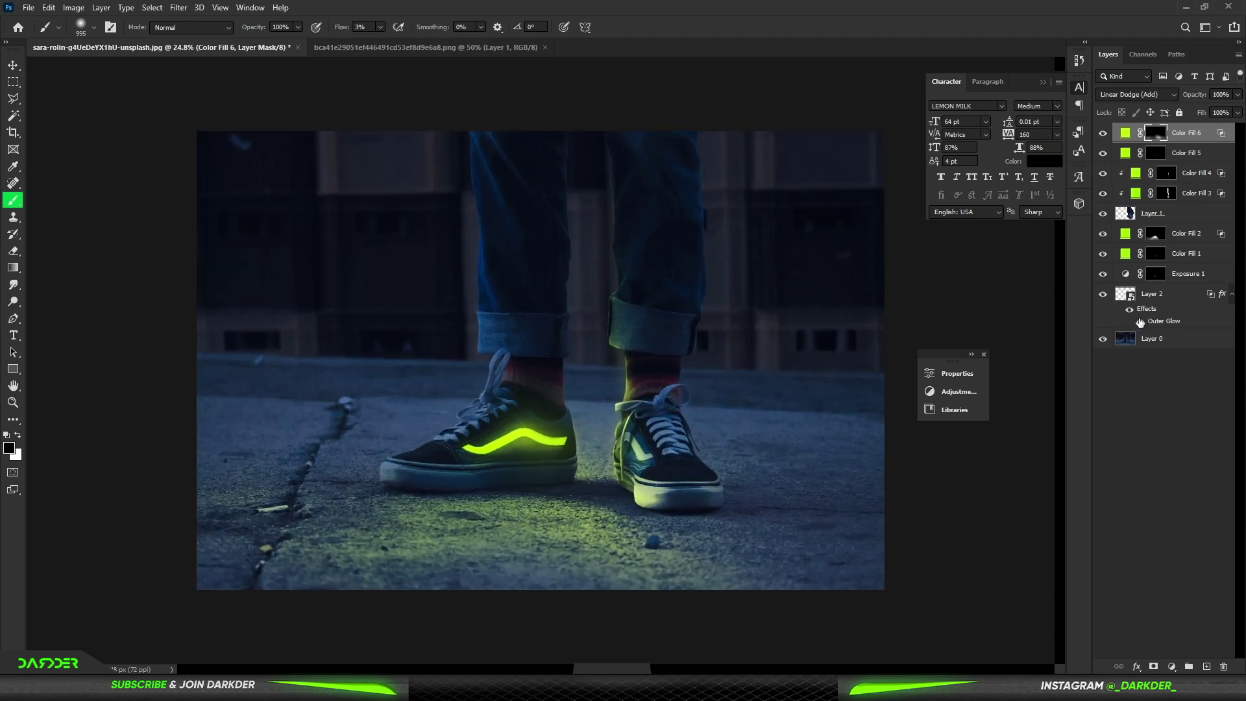
# - Switch to the butterfly image and add a Black & White adjustment layer with Reds -60 and Yellows -12
pyautogui.click(15, 67)
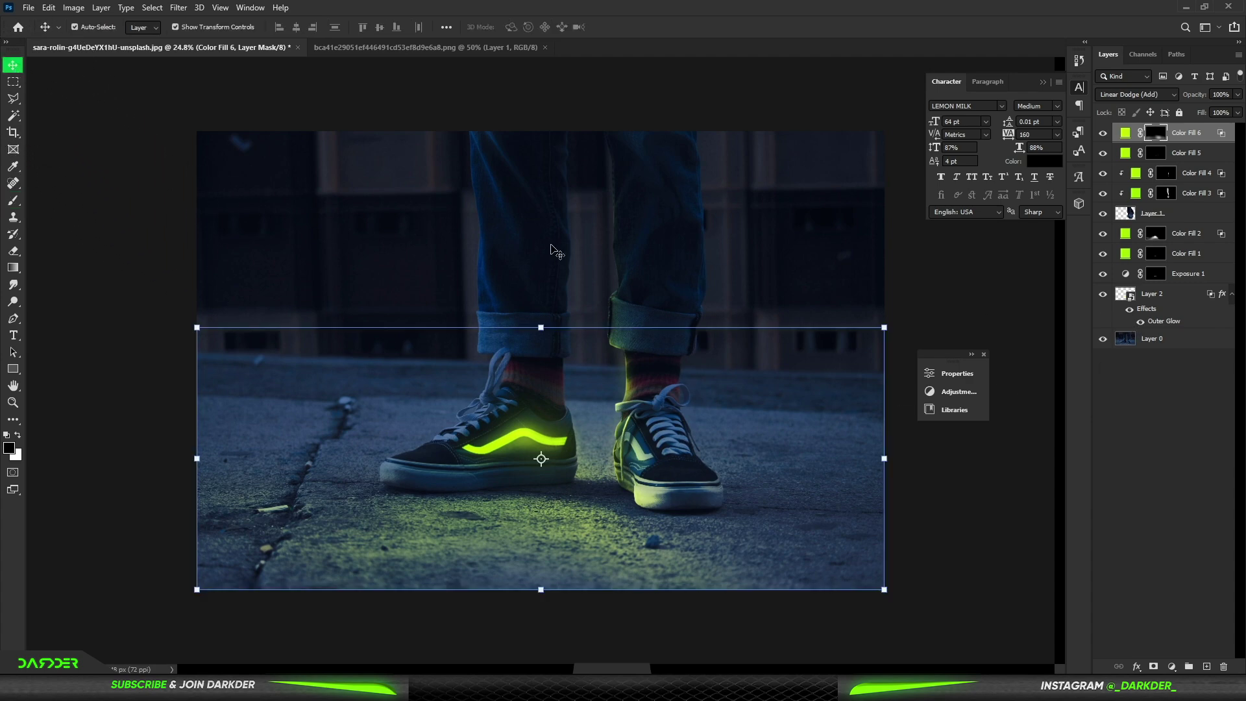
pyautogui.click(1159, 489)
pyautogui.hotkey('ctrl', '+')
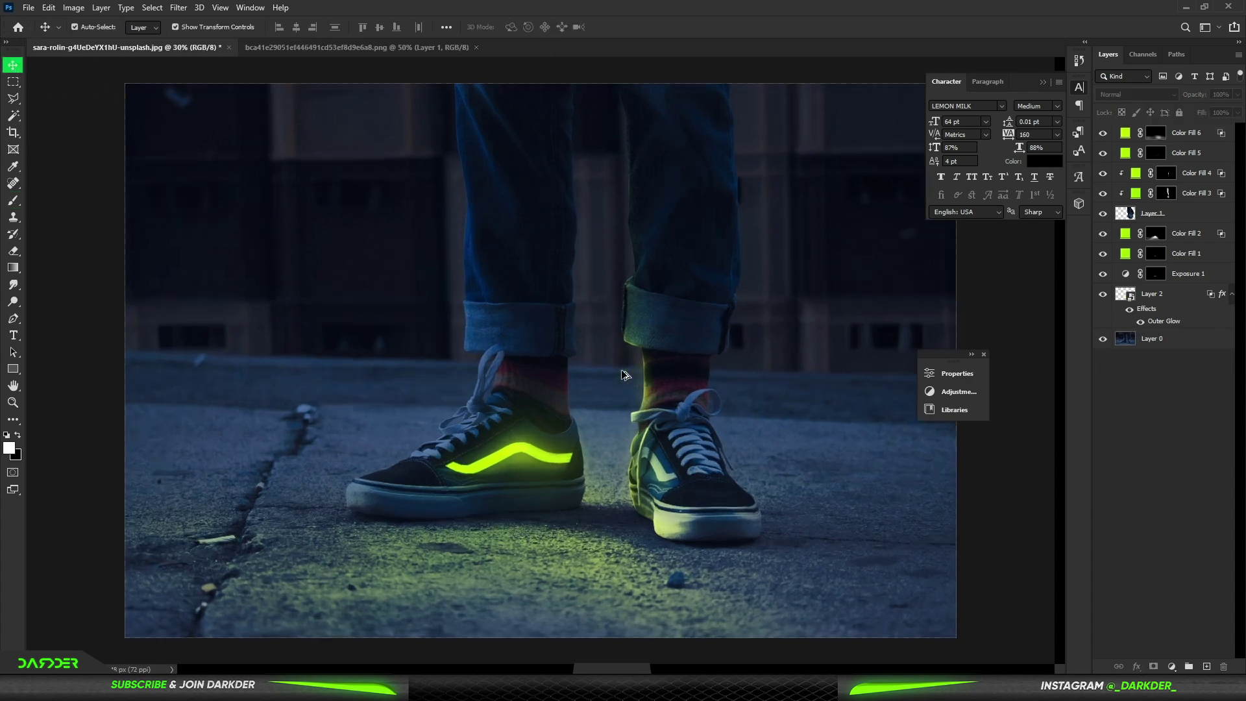
pyautogui.click(319, 48)
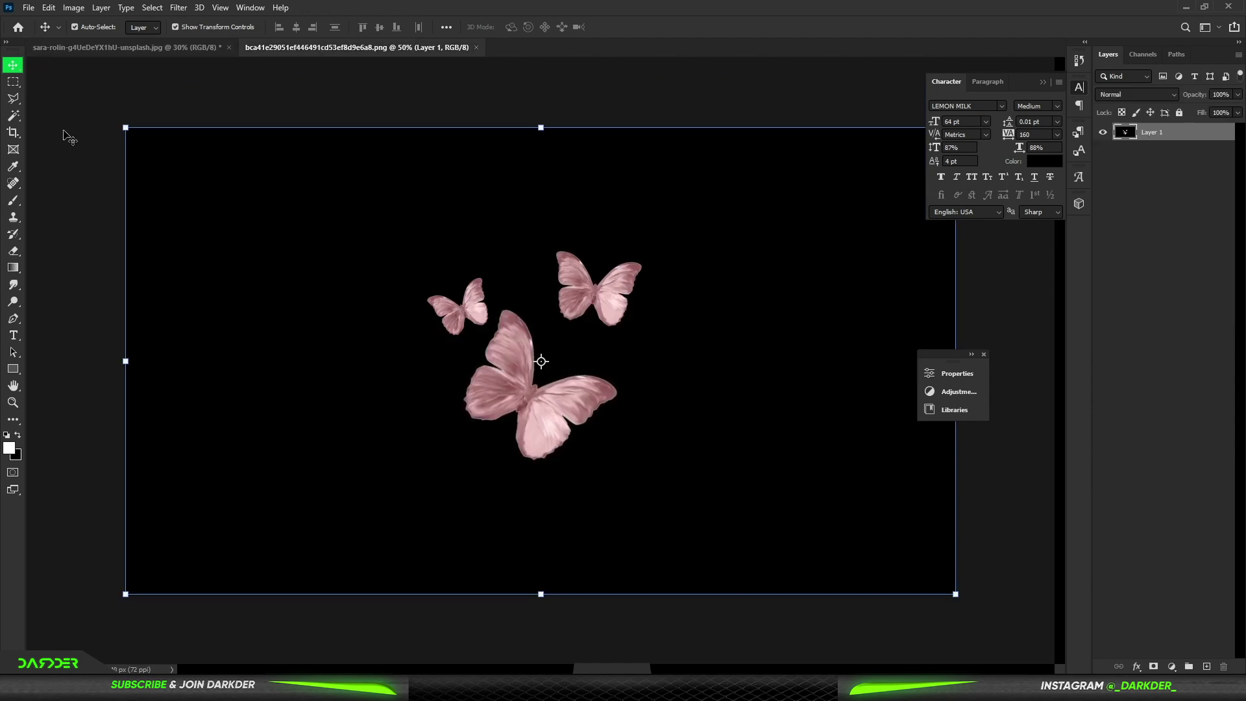
pyautogui.click(1171, 666)
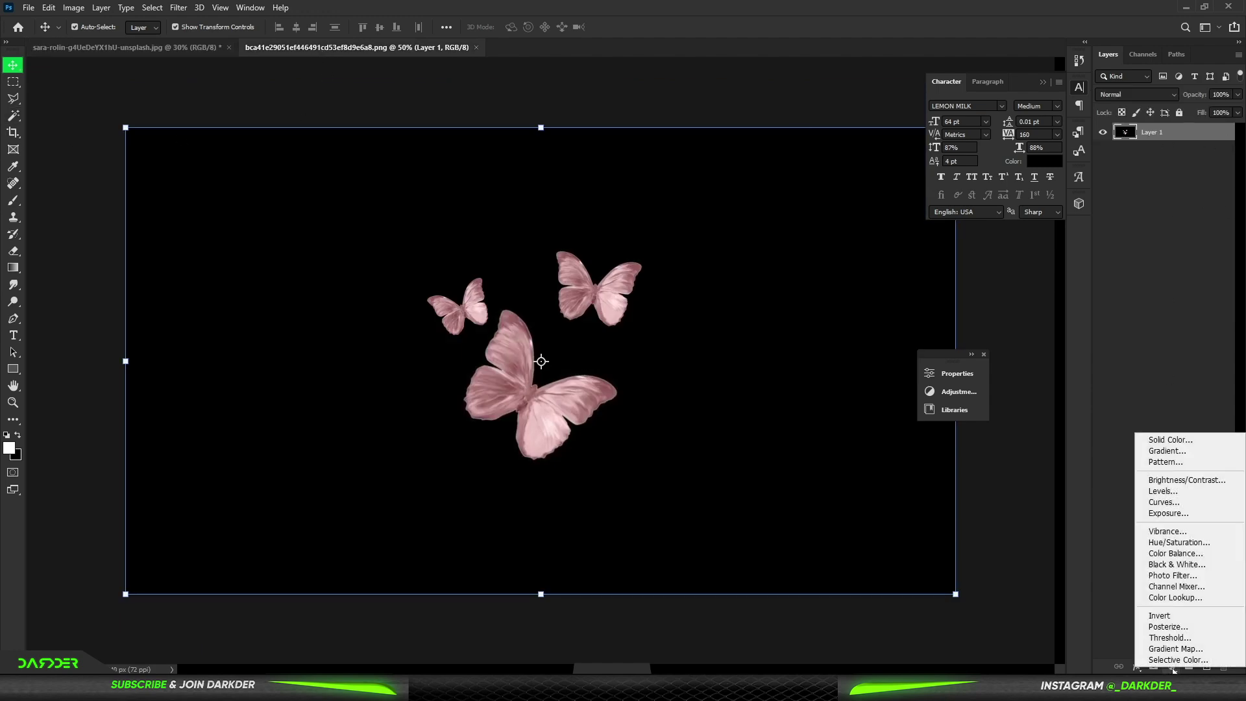
pyautogui.click(1175, 564)
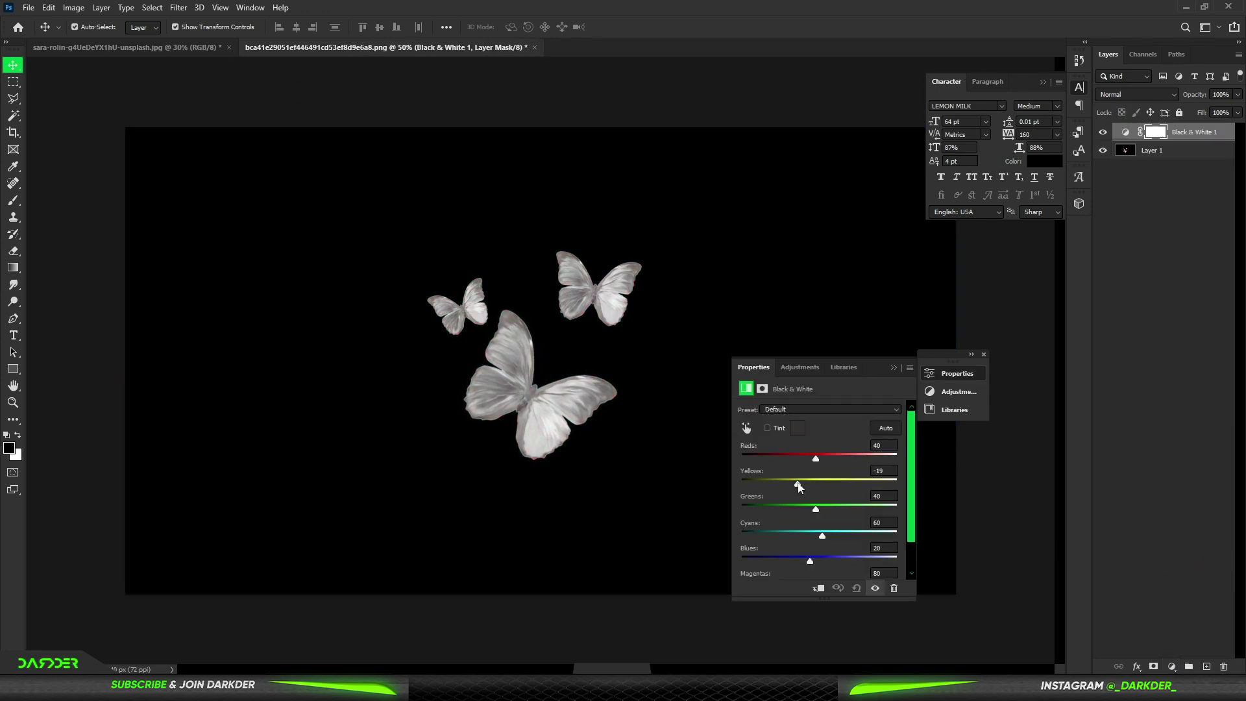
pyautogui.moveTo(816, 459); pyautogui.dragTo(785, 459)
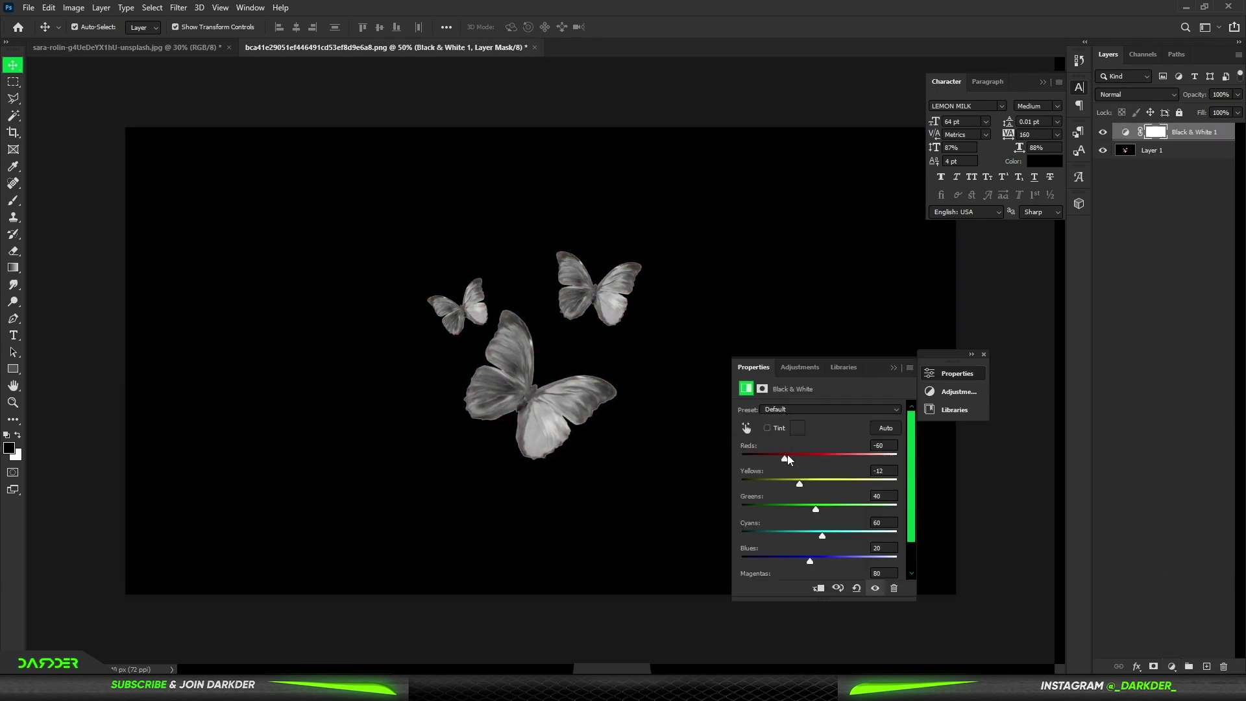
pyautogui.click(894, 367)
# - Flatten the black-and-white butterfly image and draw a rectangular marquee around the three butterflies
pyautogui.rightClick(1199, 150)
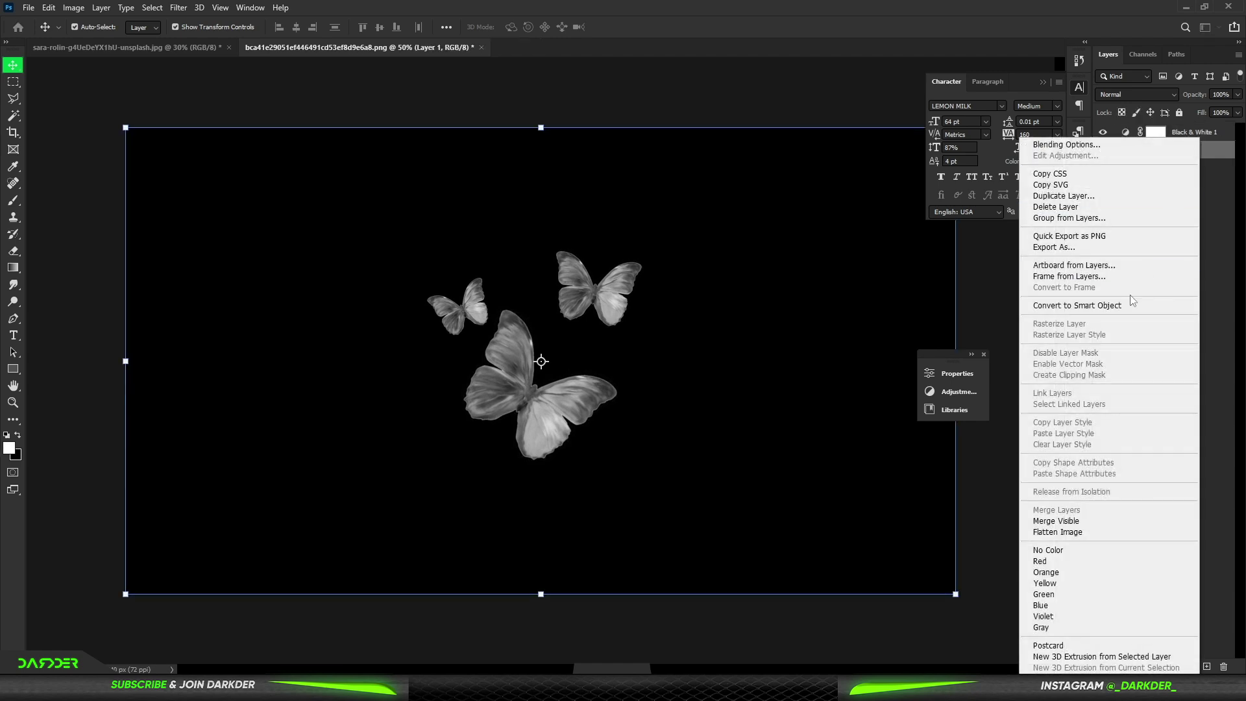
pyautogui.click(1057, 531)
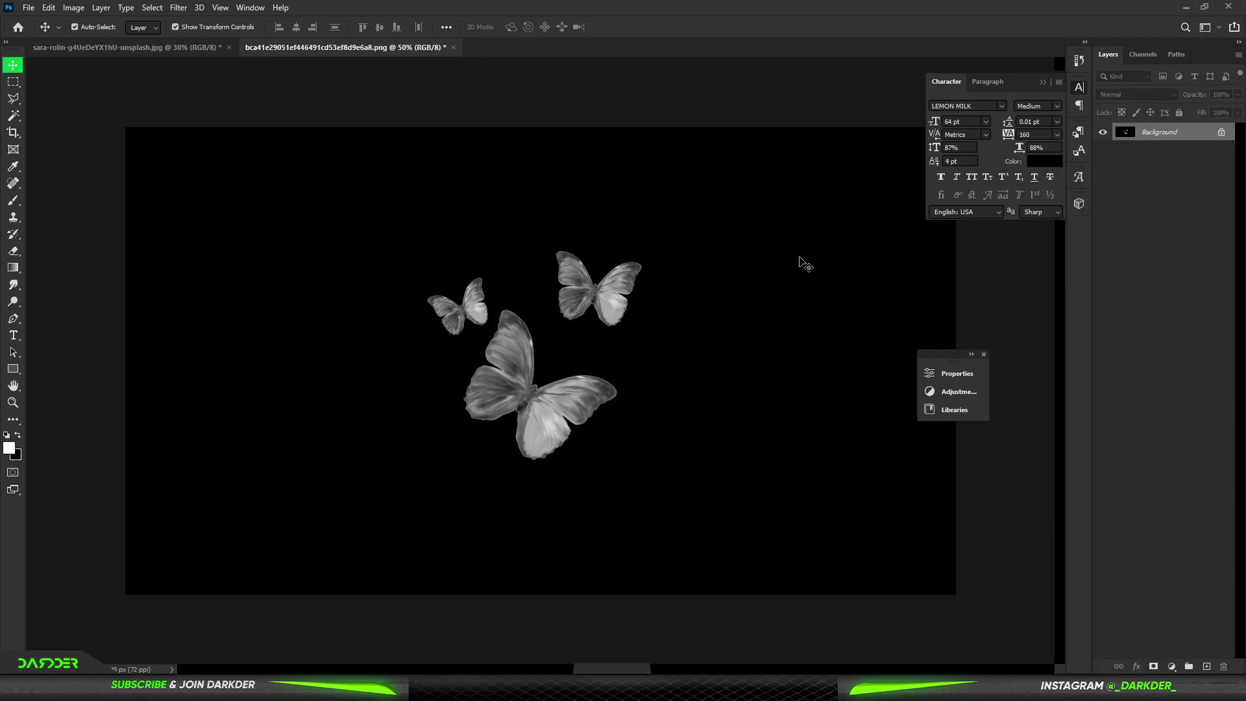
pyautogui.click(13, 80)
pyautogui.moveTo(381, 176); pyautogui.dragTo(681, 512)
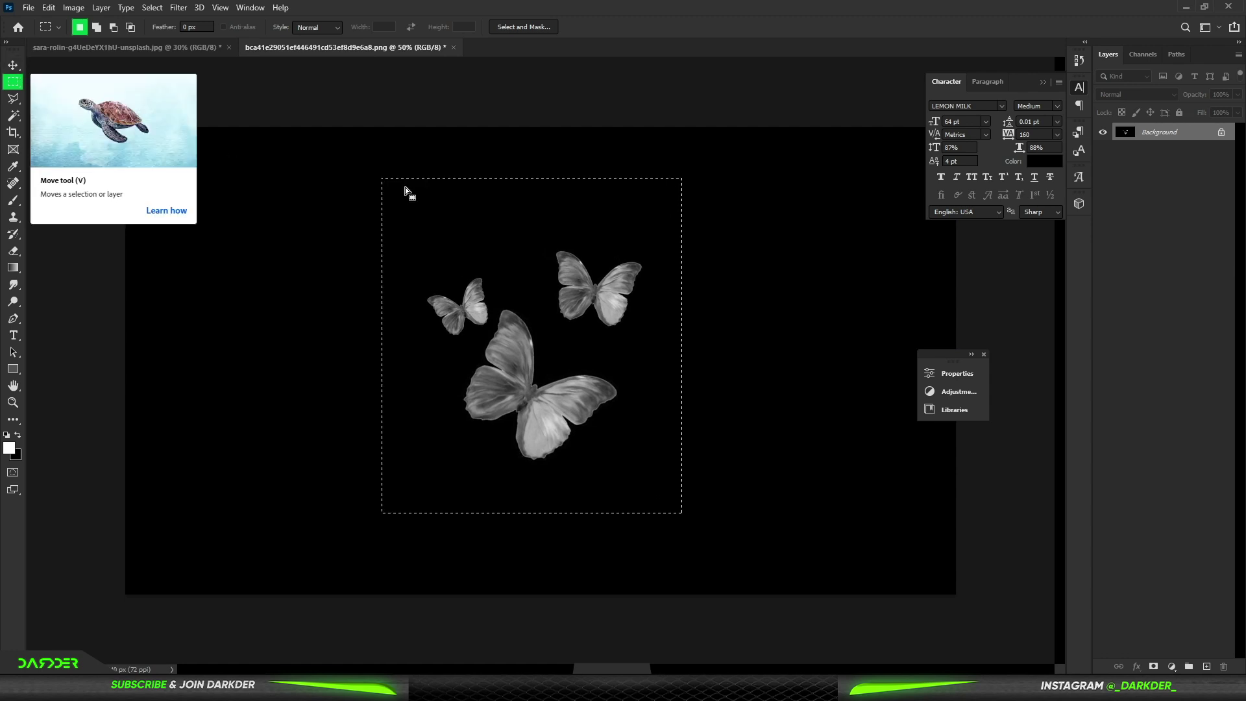
# - Add a bright yellow-green Solid Color fill layer with hue 73 over the butterflies and set it to Color blending
pyautogui.click(1170, 665)
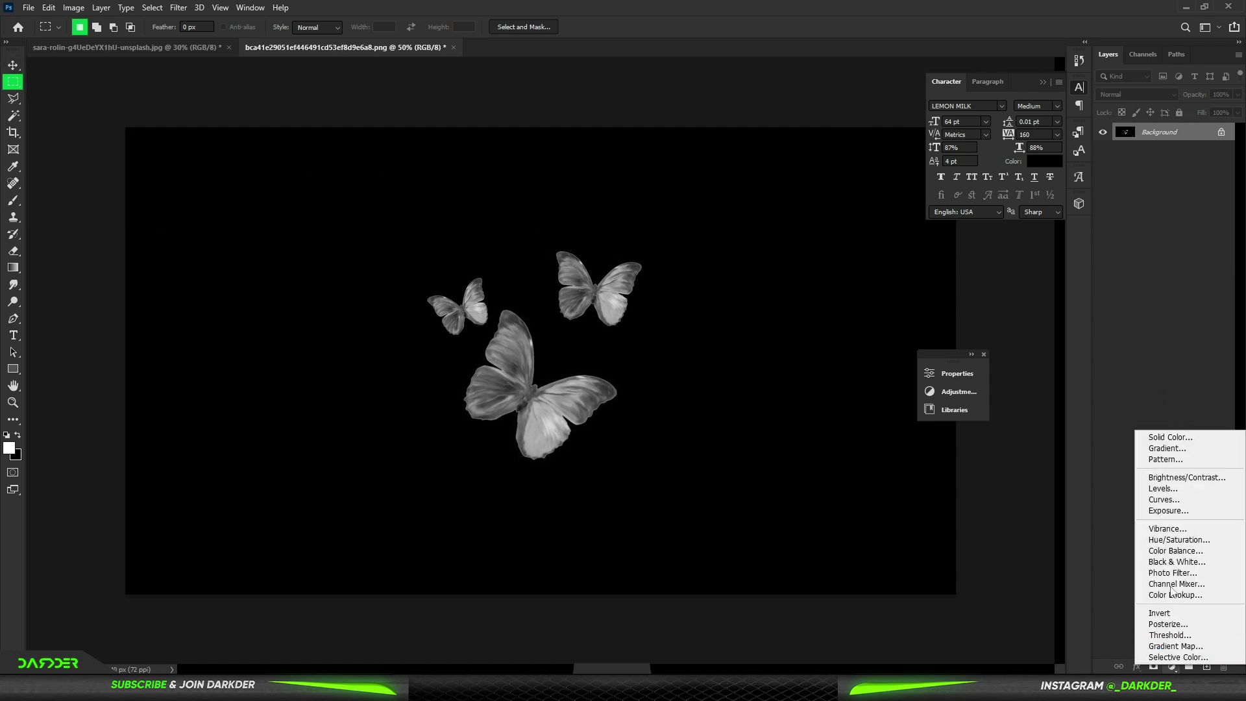
pyautogui.click(1162, 440)
pyautogui.moveTo(1015, 445); pyautogui.dragTo(1012, 467)
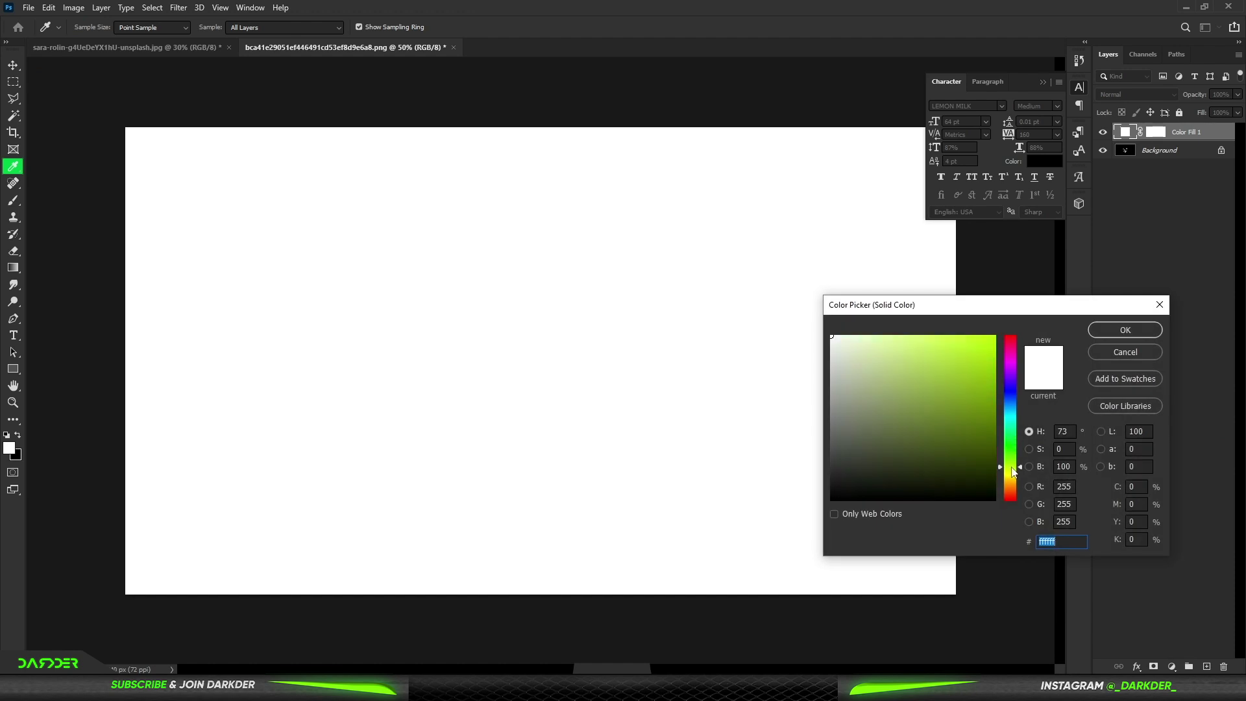
pyautogui.moveTo(966, 402); pyautogui.dragTo(1006, 312)
pyautogui.click(1106, 330)
pyautogui.click(1148, 95)
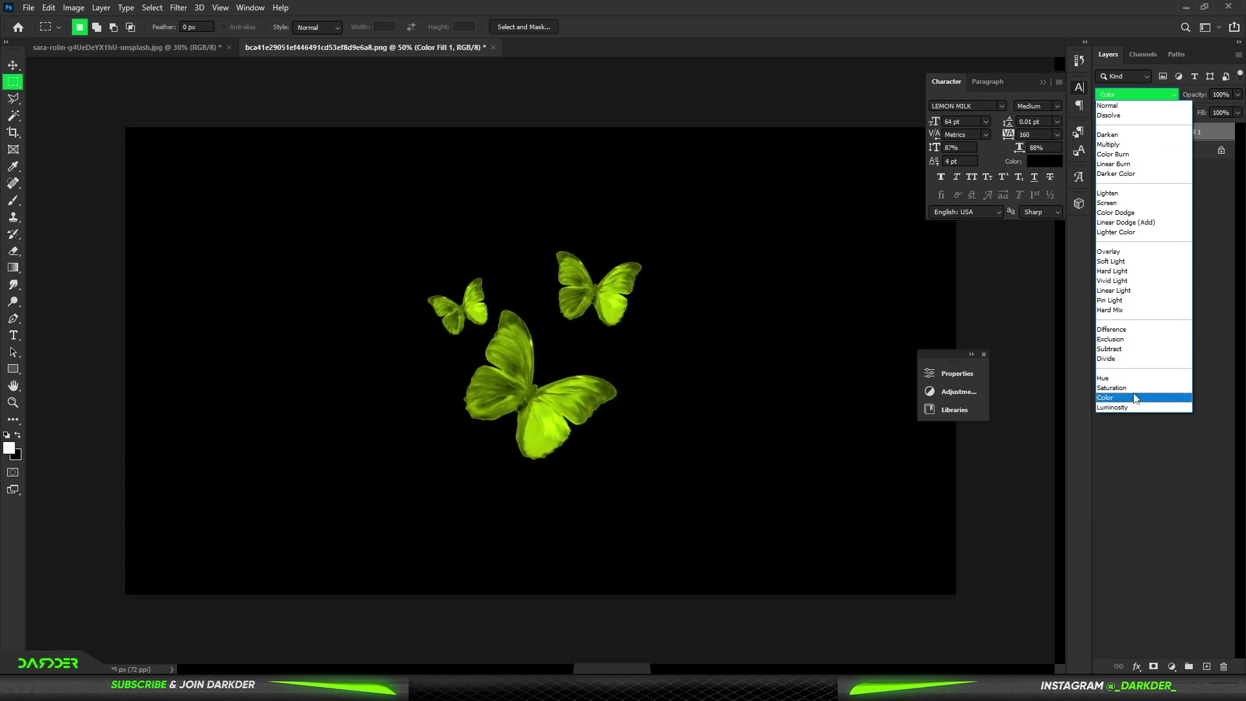
pyautogui.click(1137, 398)
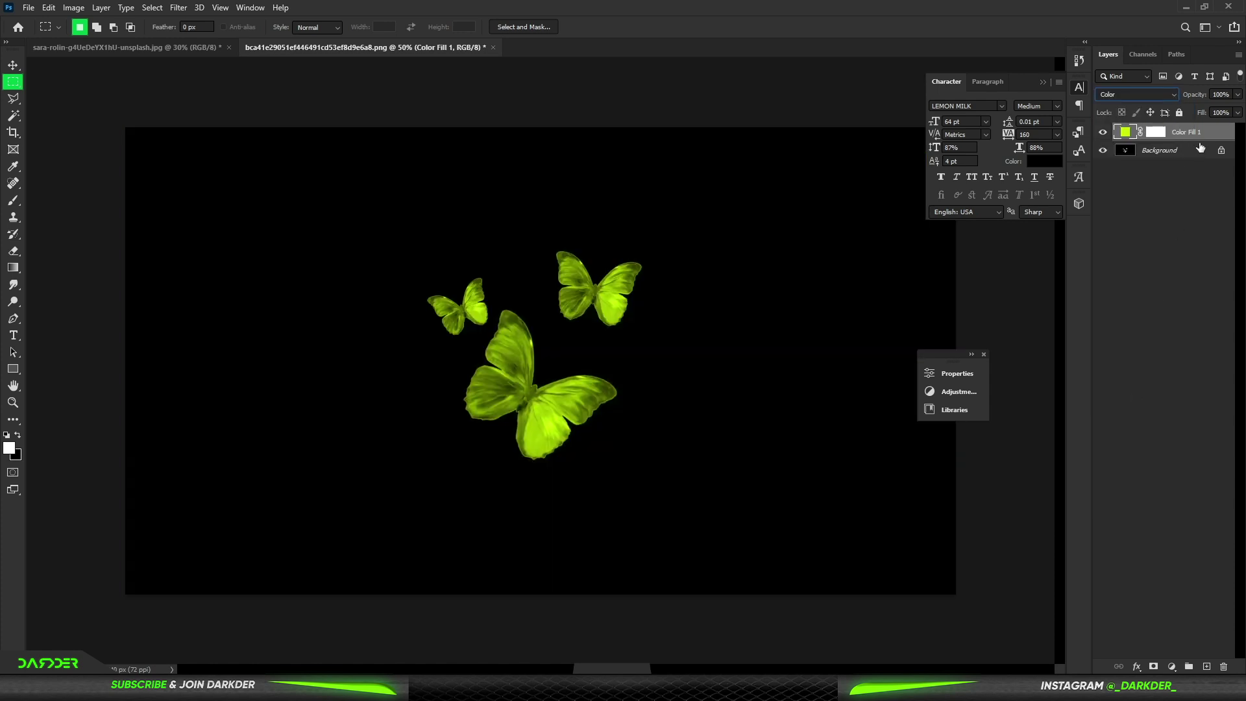
# - Add a Levels adjustment with input levels 21, 0.97 and 190 to the butterflies, and merge all layers into the background
pyautogui.click(1171, 664)
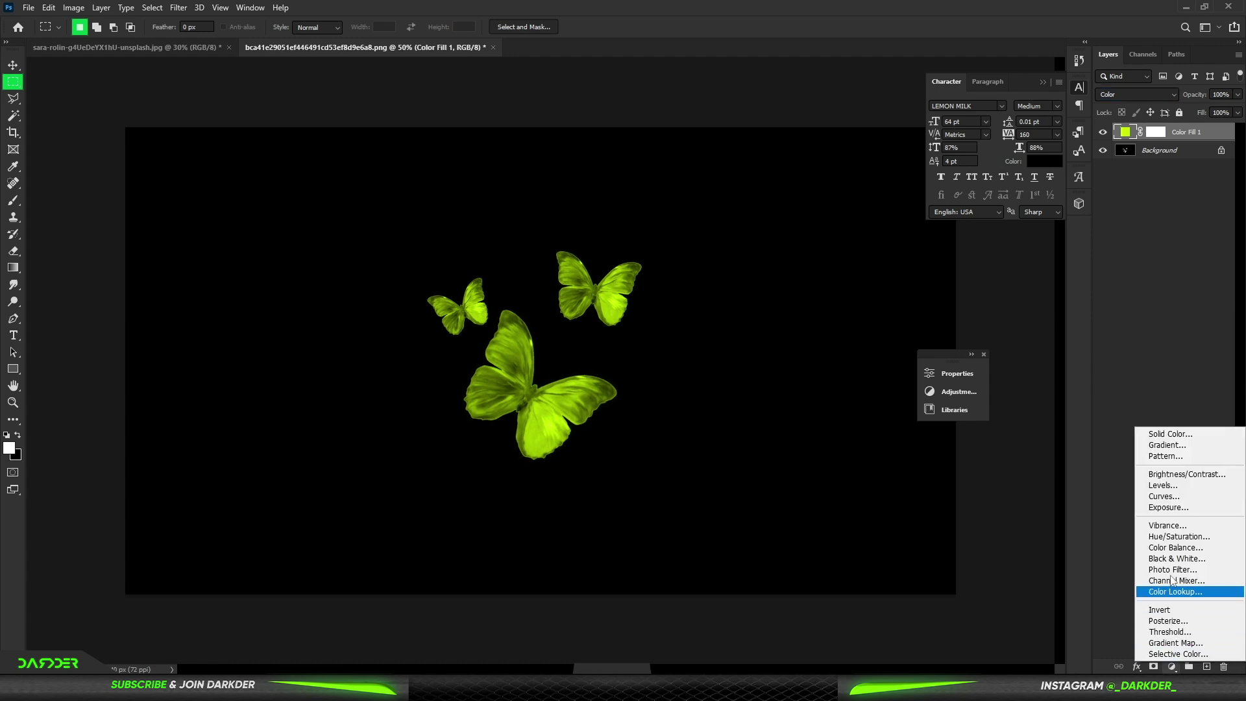
pyautogui.click(1161, 485)
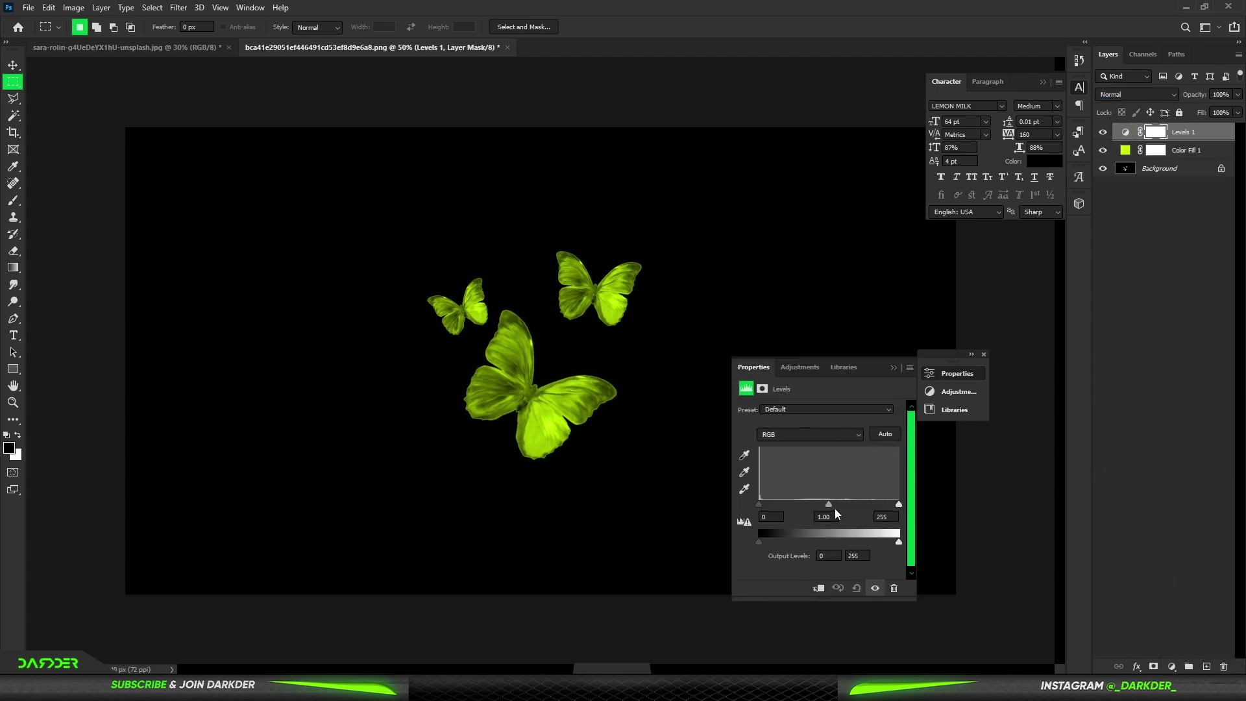
pyautogui.moveTo(821, 504)
pyautogui.mouseDown()
pyautogui.moveTo(844, 504)
pyautogui.moveTo(770, 504)
pyautogui.mouseUp()
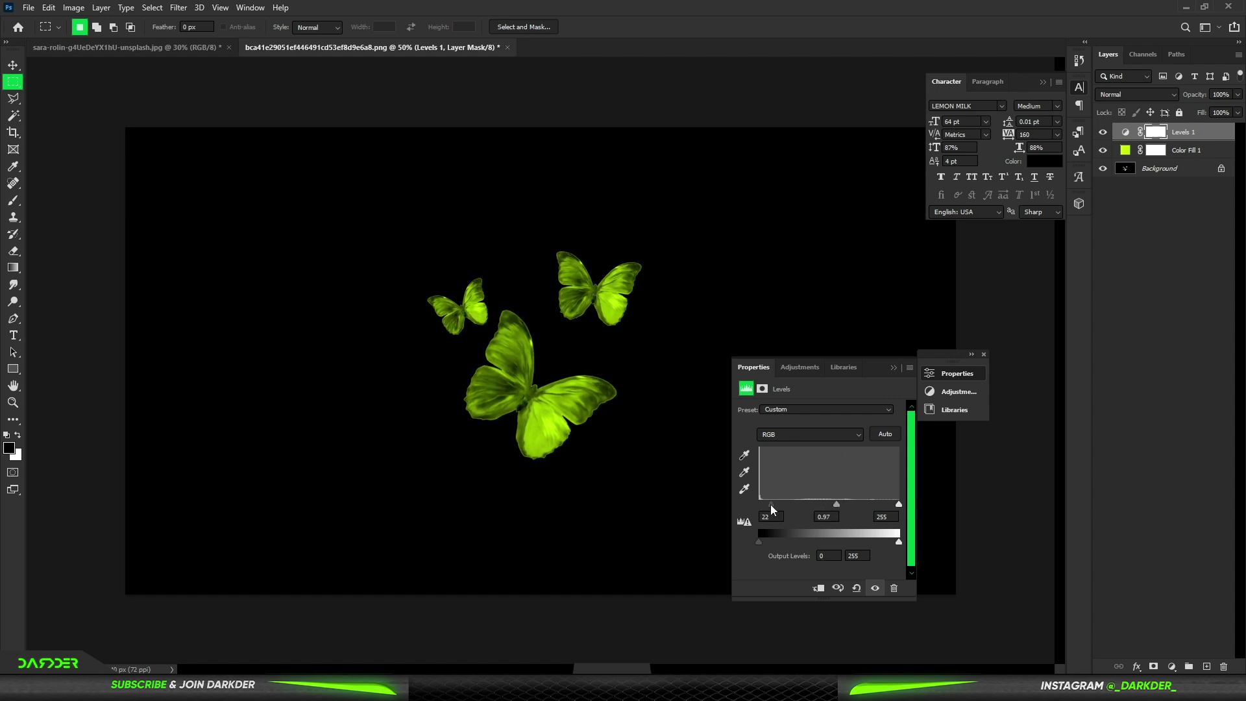
pyautogui.moveTo(897, 506); pyautogui.dragTo(864, 505)
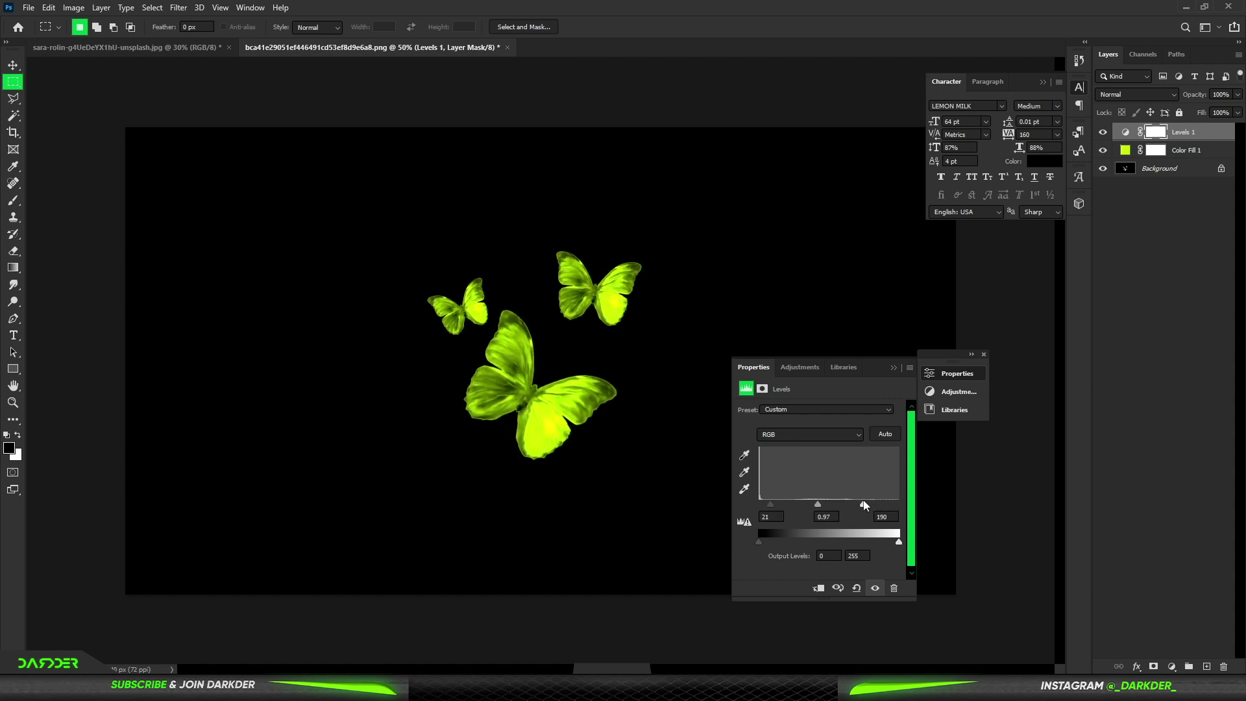
pyautogui.click(894, 368)
pyautogui.rightClick(1162, 170)
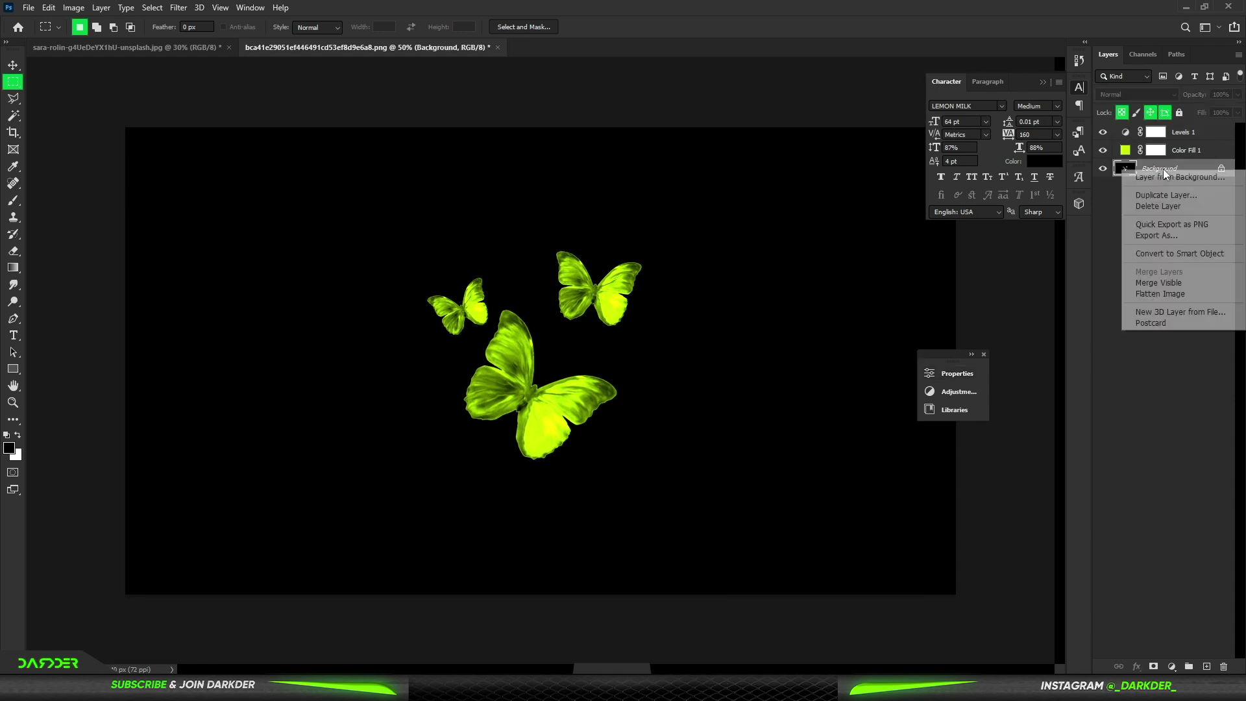
pyautogui.click(1162, 286)
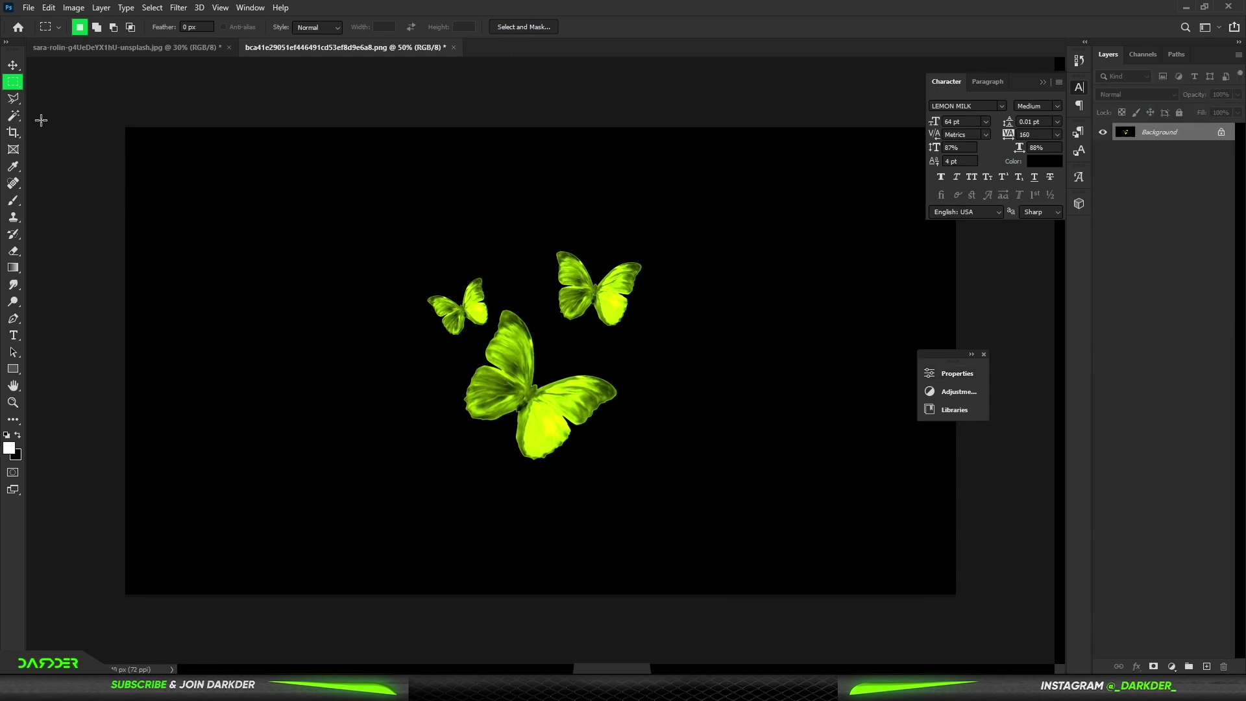
# - Select the butterflies with a rectangular marquee and move them into the shoe photo as a new layer
pyautogui.moveTo(692, 383); pyautogui.dragTo(744, 510)
pyautogui.press('v')
pyautogui.moveTo(480, 266); pyautogui.dragTo(203, 45)
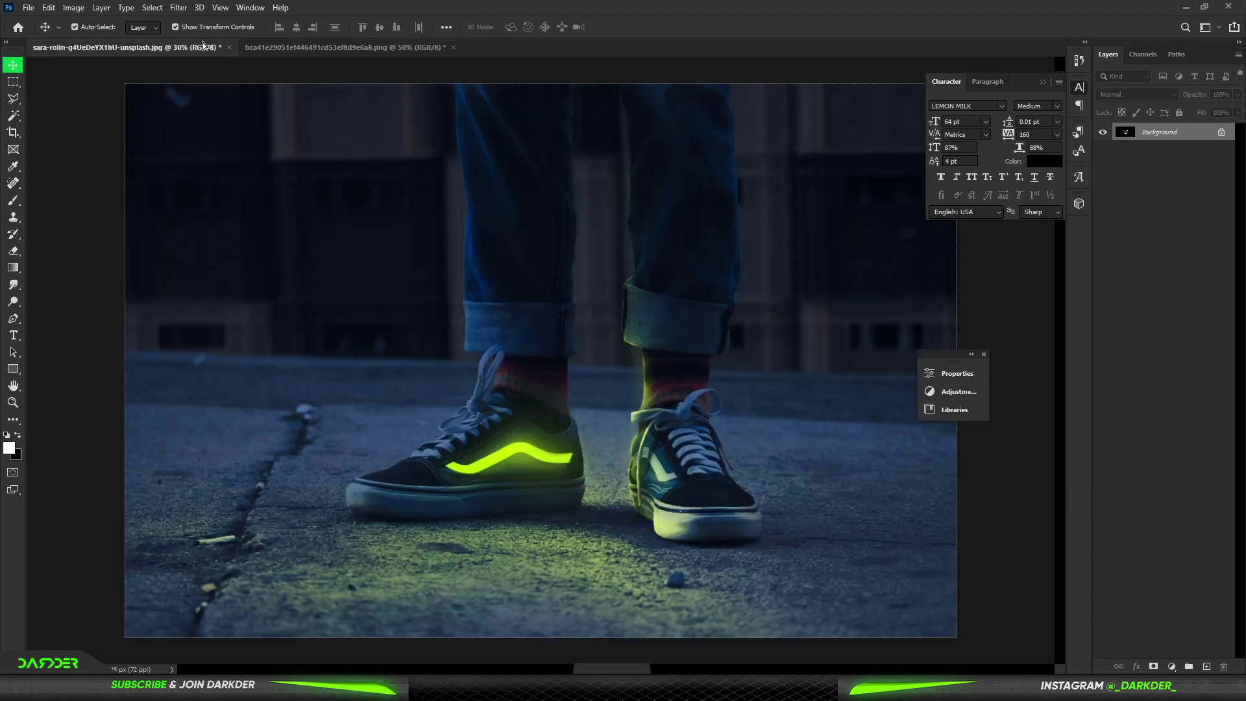
pyautogui.moveTo(577, 366); pyautogui.dragTo(578, 368)
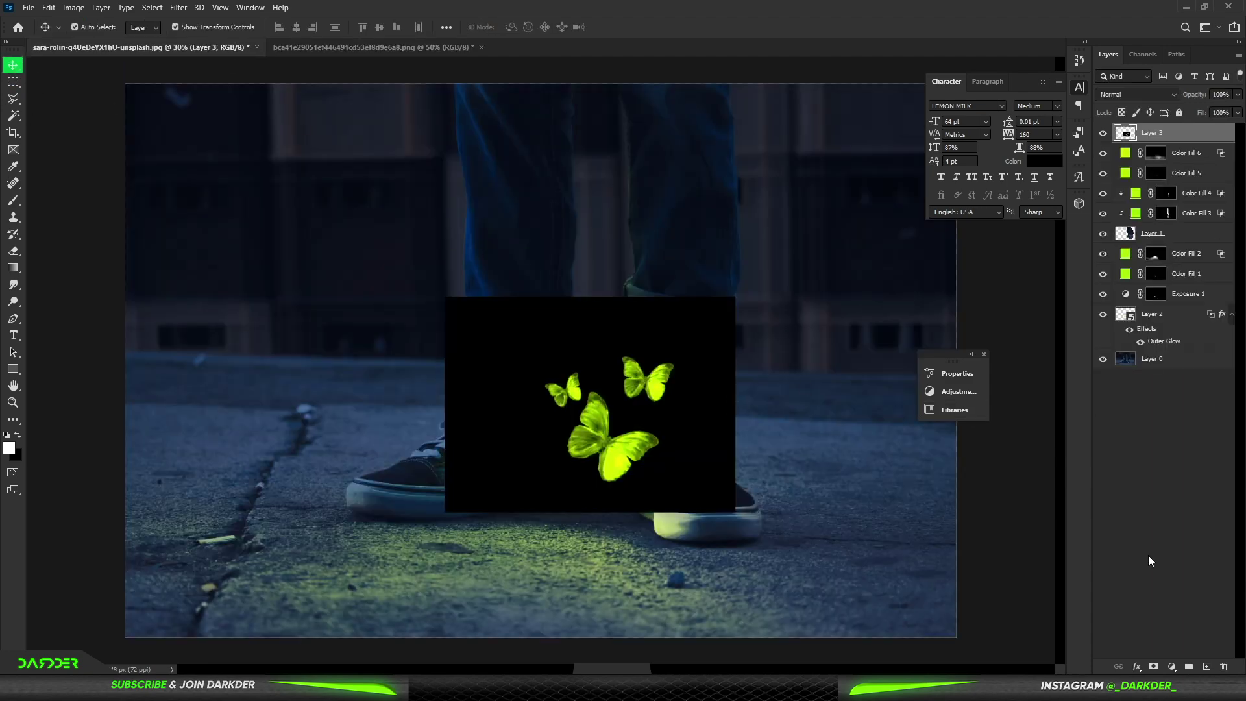
# - Set the butterfly layer's blend mode to Linear Dodge (Add)
pyautogui.scroll(5, 622, 475)
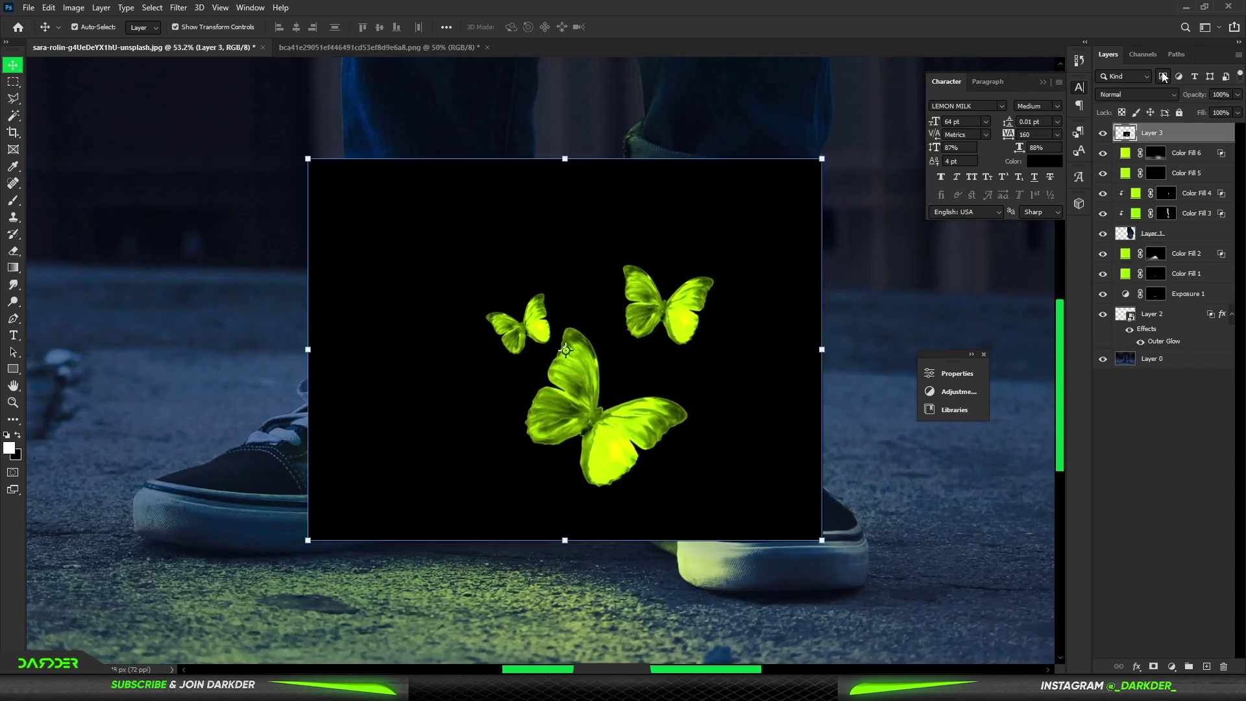
pyautogui.click(1165, 97)
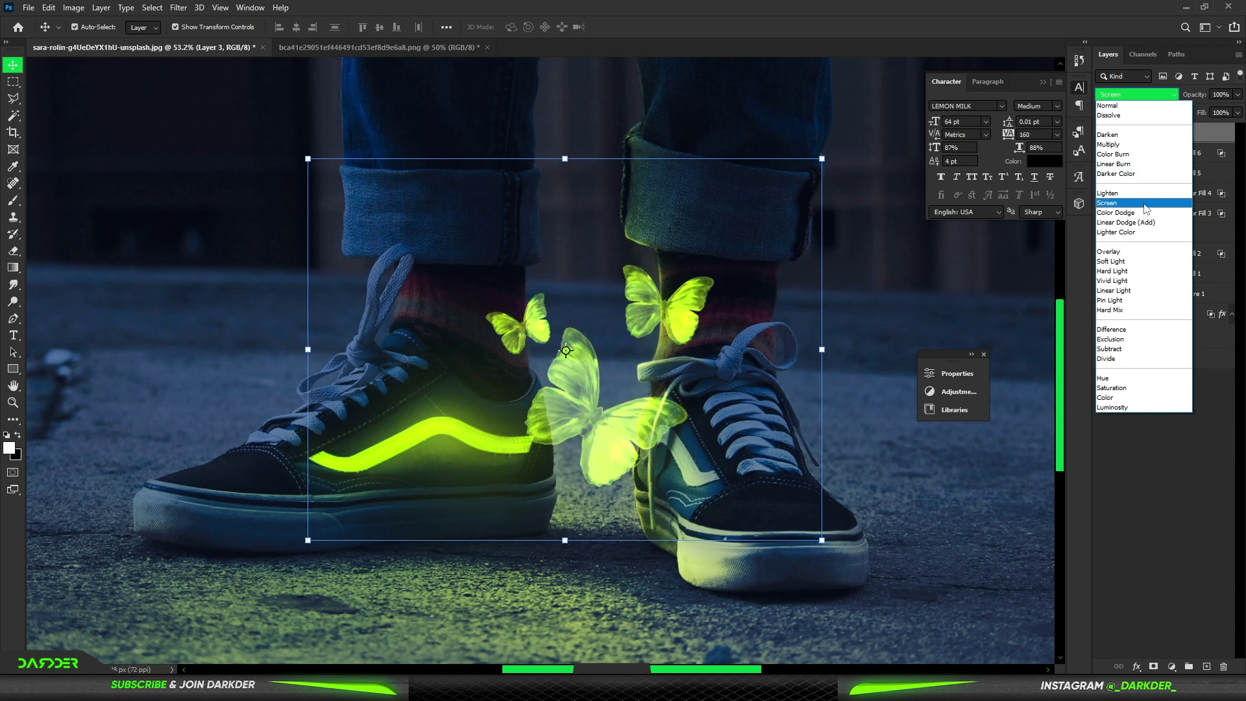
pyautogui.click(1146, 224)
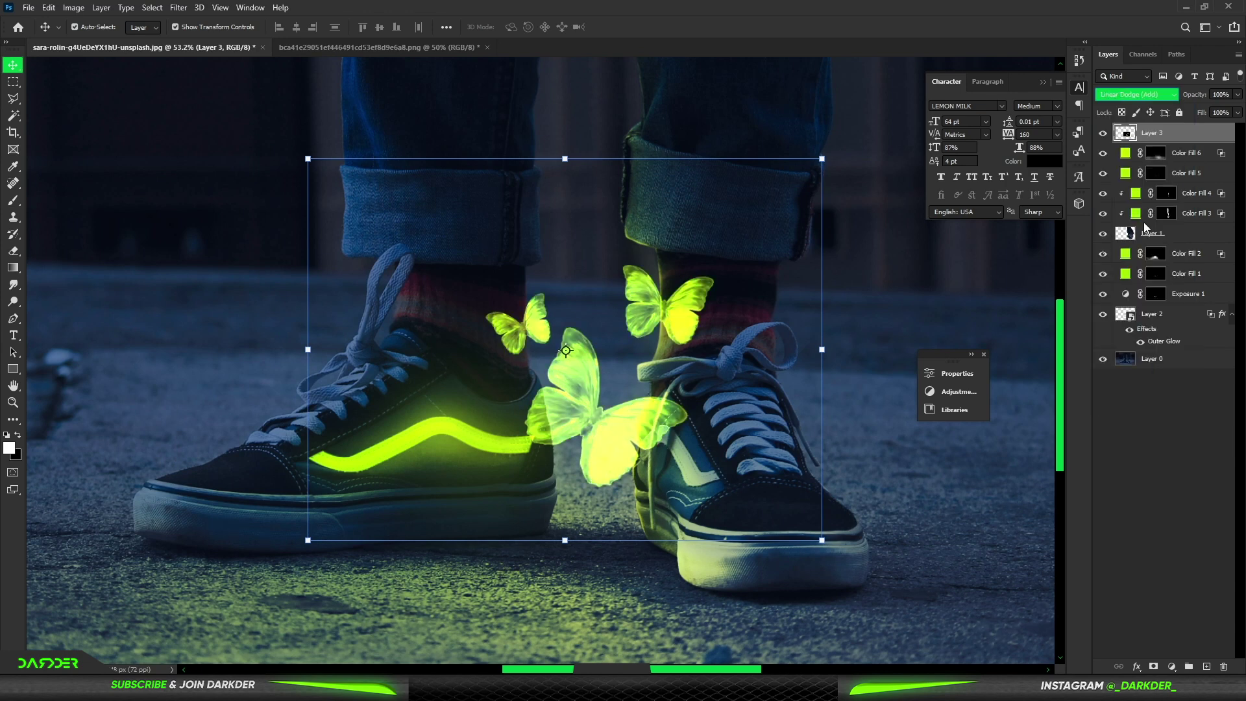
pyautogui.click(852, 388)
pyautogui.click(668, 315)
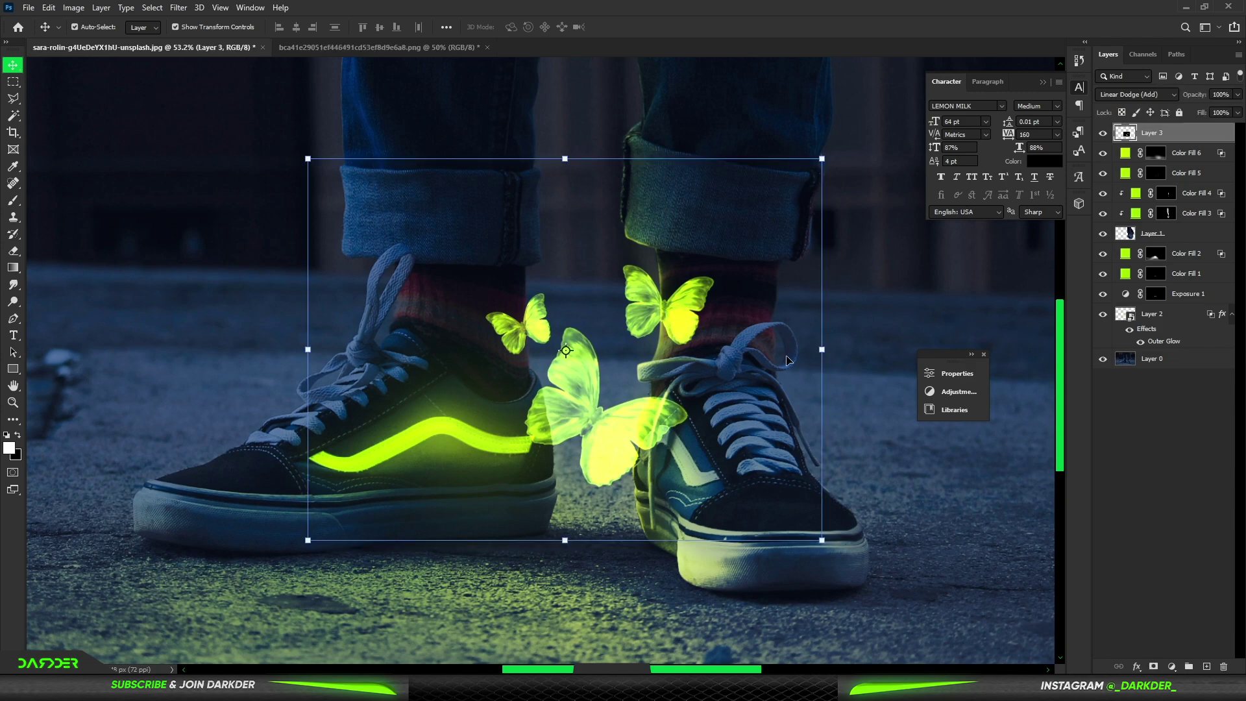
# - Scale the butterfly layer to about 51.17% and place it between the two shoes beside the glowing stripe
pyautogui.moveTo(822, 346); pyautogui.dragTo(561, 349)
pyautogui.moveTo(445, 357); pyautogui.dragTo(548, 372)
pyautogui.moveTo(535, 272); pyautogui.dragTo(536, 260)
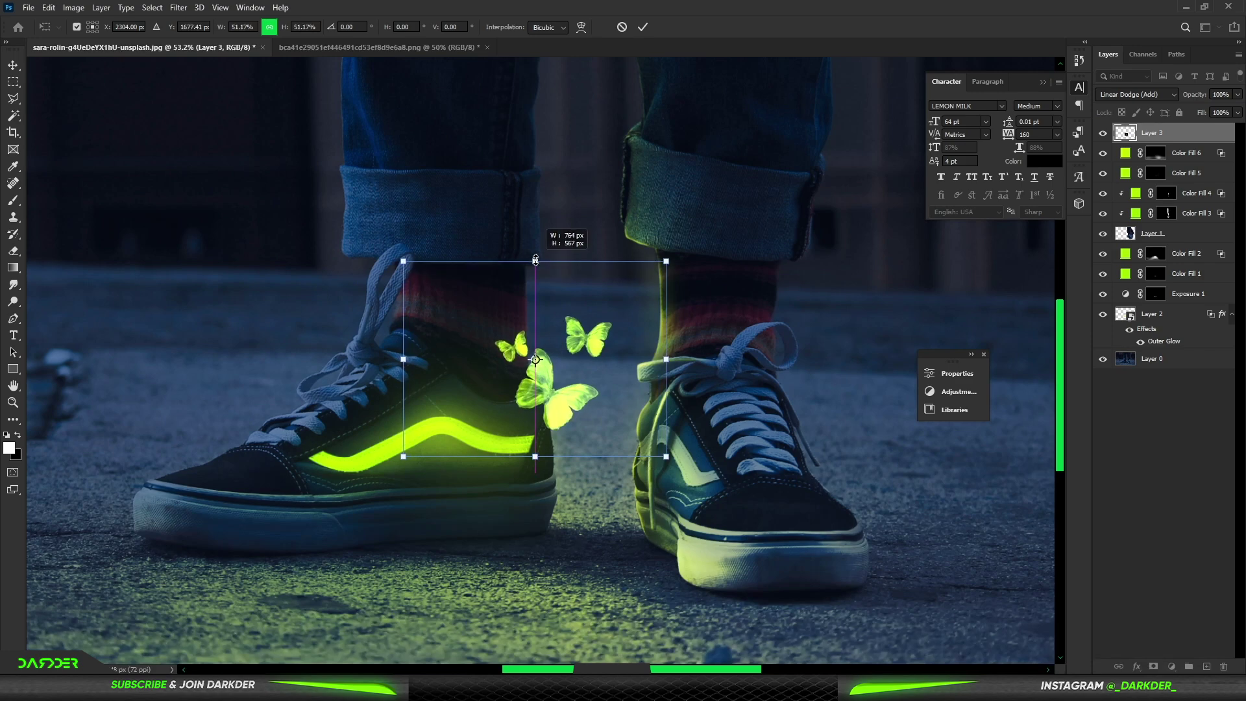
pyautogui.click(1189, 509)
# - Lasso the smallest butterfly on Layer 3 and move it above the other two, between the trouser legs
pyautogui.scroll(3, 462, 337)
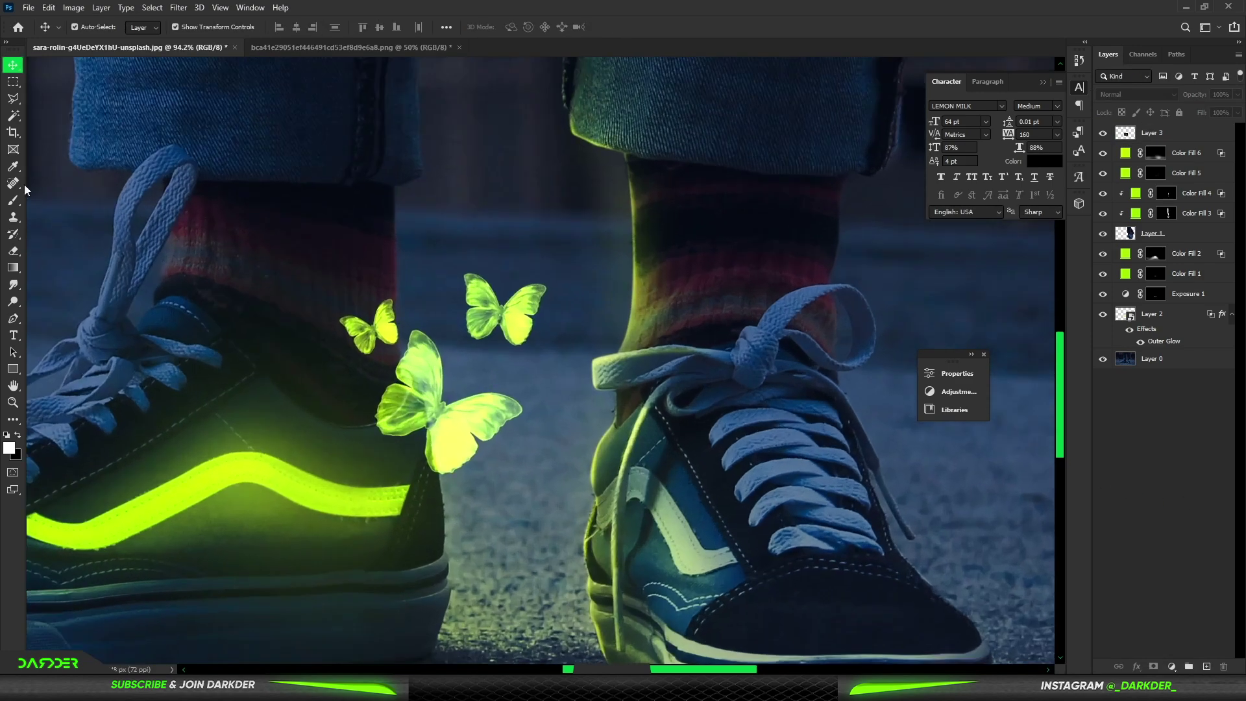
pyautogui.click(13, 98)
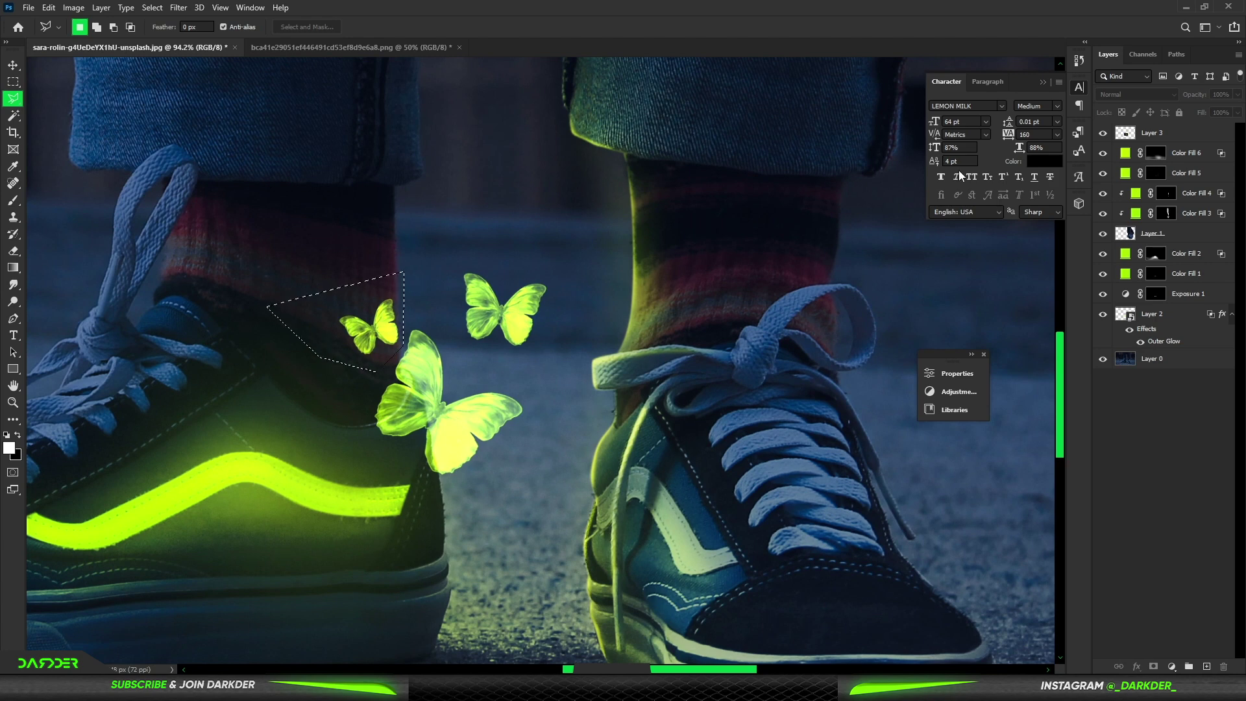
pyautogui.click(1133, 137)
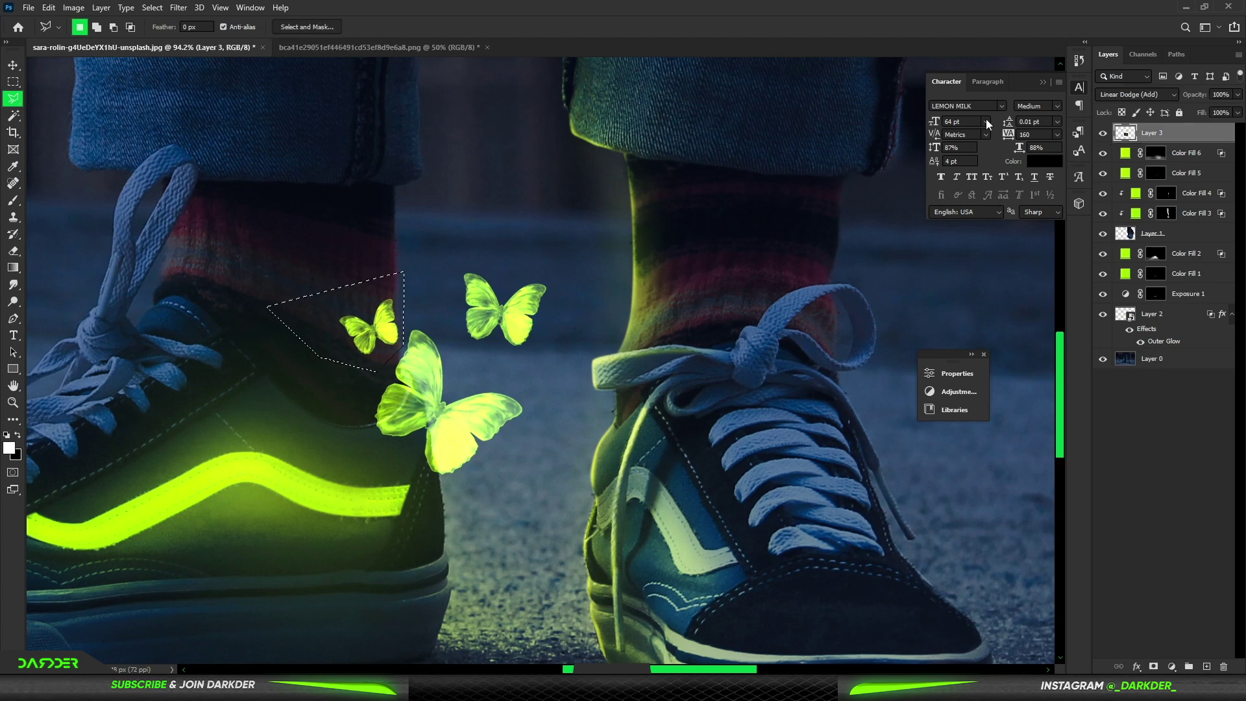
pyautogui.click(13, 65)
pyautogui.moveTo(384, 321)
pyautogui.mouseDown()
pyautogui.moveTo(443, 186)
pyautogui.moveTo(463, 187)
pyautogui.mouseUp()
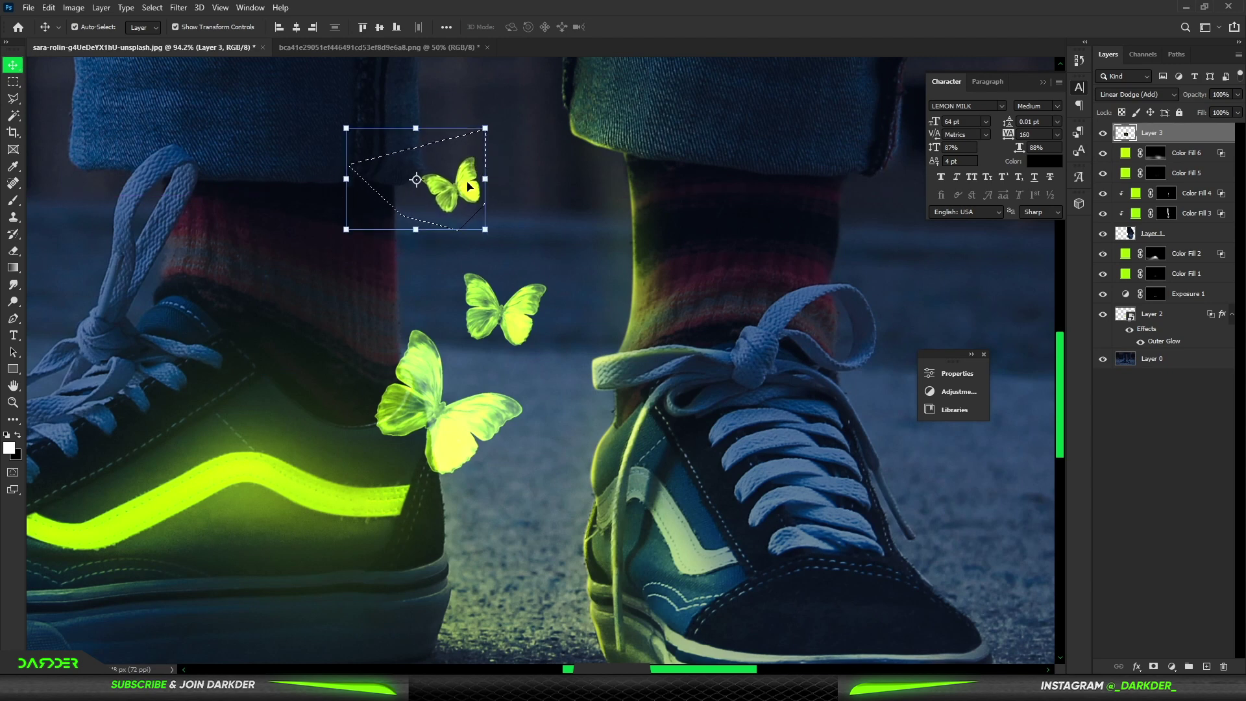
pyautogui.click(1166, 404)
# - Scale the butterflies to 93.60%, shift them slightly down, and place Layer 3 below Color Fill 5
pyautogui.moveTo(503, 322); pyautogui.dragTo(506, 337)
pyautogui.moveTo(412, 142); pyautogui.dragTo(418, 167)
pyautogui.moveTo(486, 323)
pyautogui.mouseDown()
pyautogui.moveTo(500, 327)
pyautogui.moveTo(472, 329)
pyautogui.moveTo(469, 358)
pyautogui.moveTo(484, 340)
pyautogui.mouseUp()
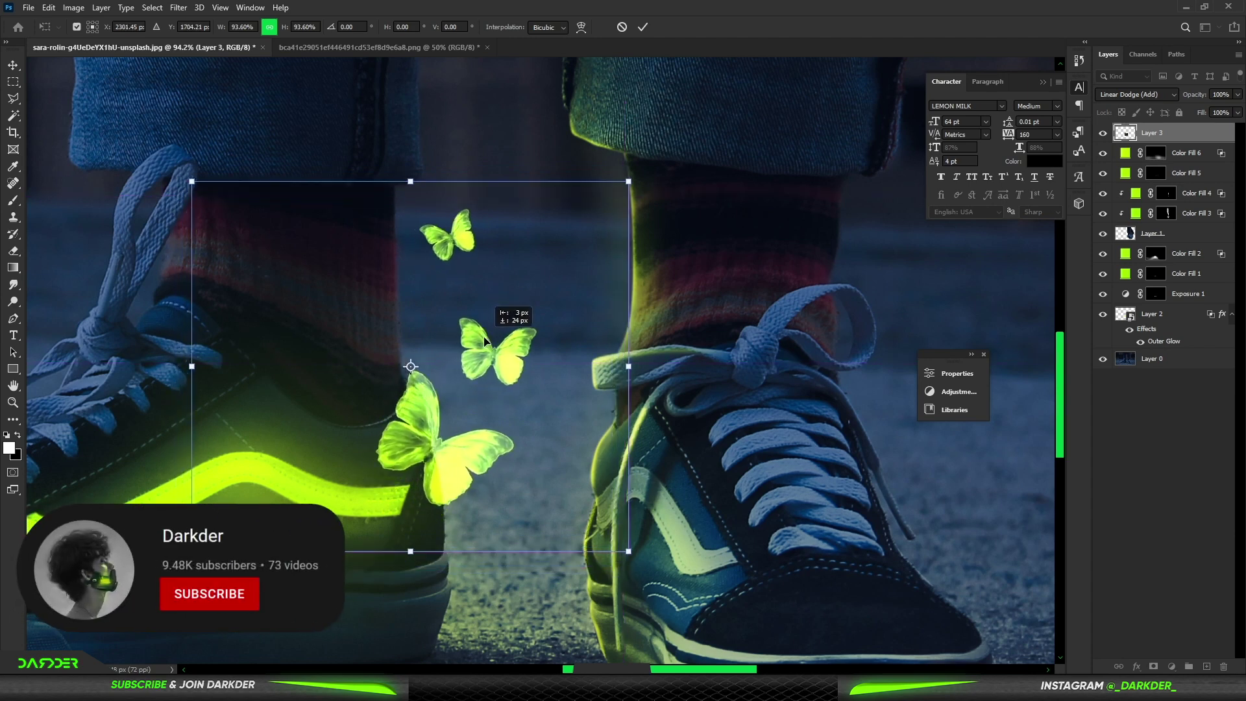
pyautogui.press('Return')
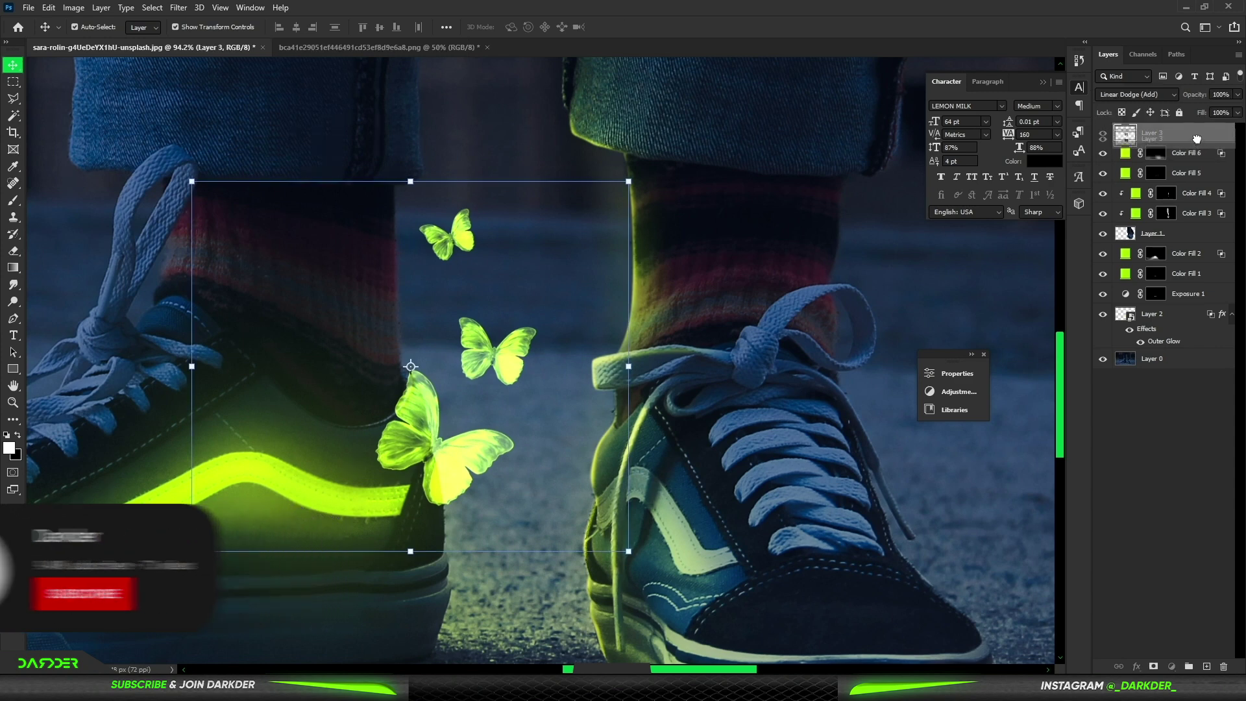
pyautogui.moveTo(1199, 143); pyautogui.dragTo(1171, 166)
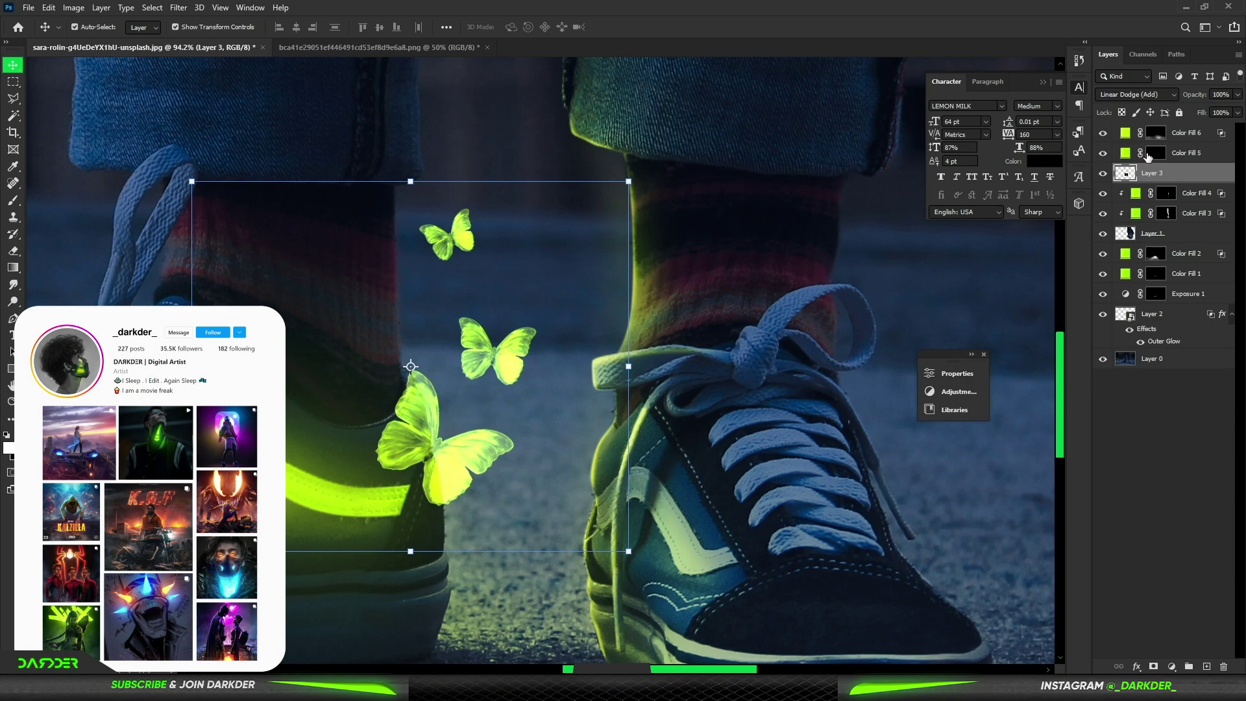
# - Paint green glow around the top and middle butterflies on the Color Fill 5 mask with a smaller soft white brush
pyautogui.click(1154, 153)
pyautogui.click(13, 200)
pyautogui.press('x')
pyautogui.press('[')
pyautogui.press('[')
pyautogui.press('[')
pyautogui.press('[')
pyautogui.press('[')
pyautogui.press('[')
pyautogui.click(453, 236)
pyautogui.scroll(4, 500, 363)
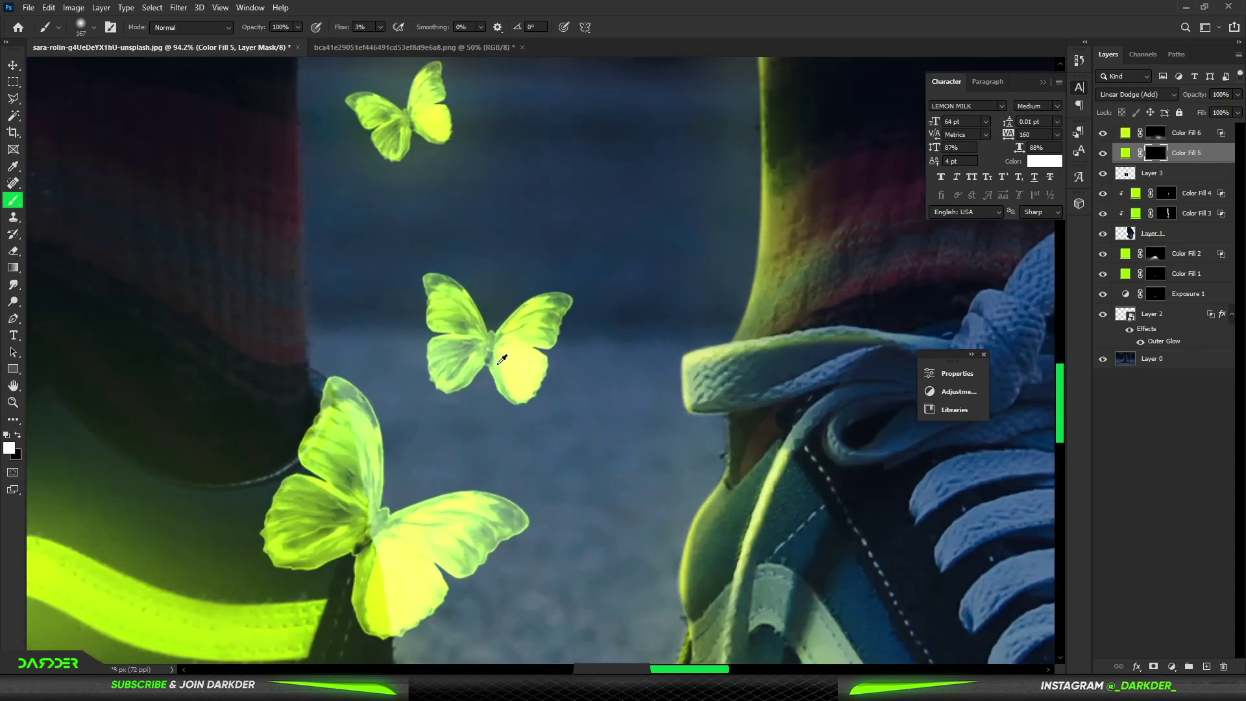
pyautogui.press('[')
pyautogui.press('[')
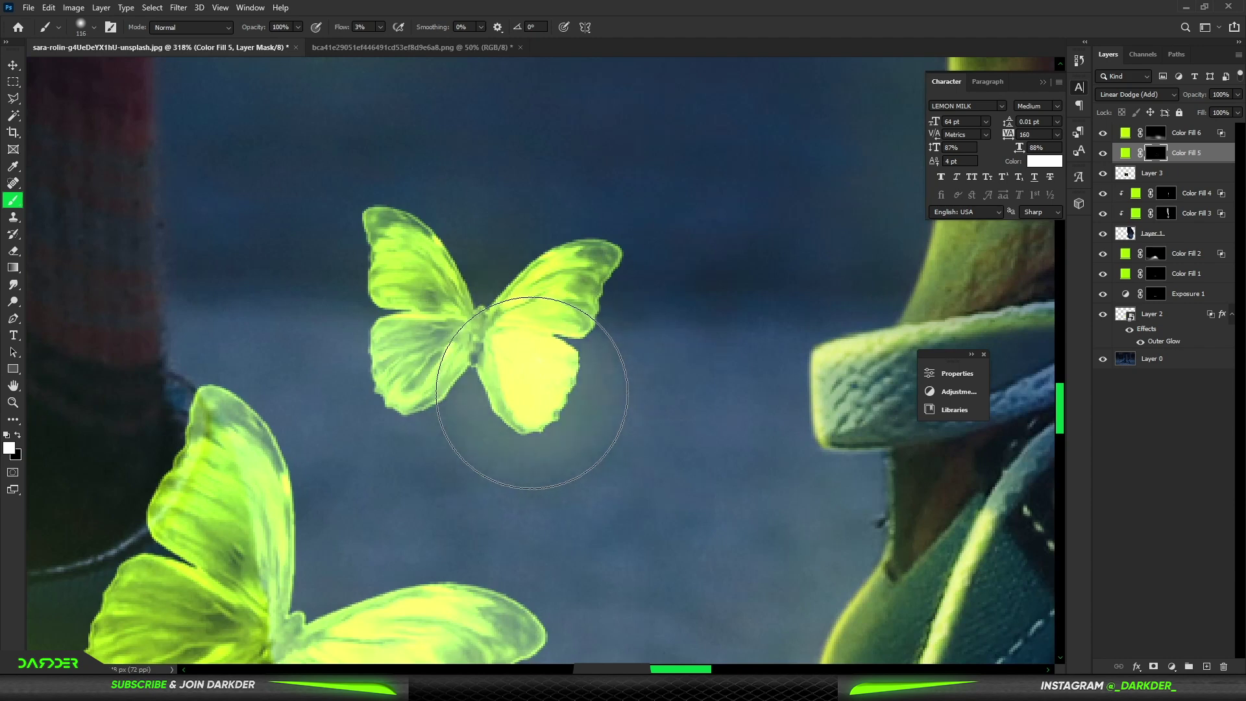
# - Paint glow over the largest butterfly on the same mask, enlarging the brush to 242 px for a wider halo
pyautogui.moveTo(526, 452); pyautogui.dragTo(679, 142)
pyautogui.moveTo(597, 326)
pyautogui.mouseDown()
pyautogui.moveTo(487, 415)
pyautogui.moveTo(292, 251)
pyautogui.moveTo(376, 334)
pyautogui.moveTo(365, 315)
pyautogui.mouseUp()
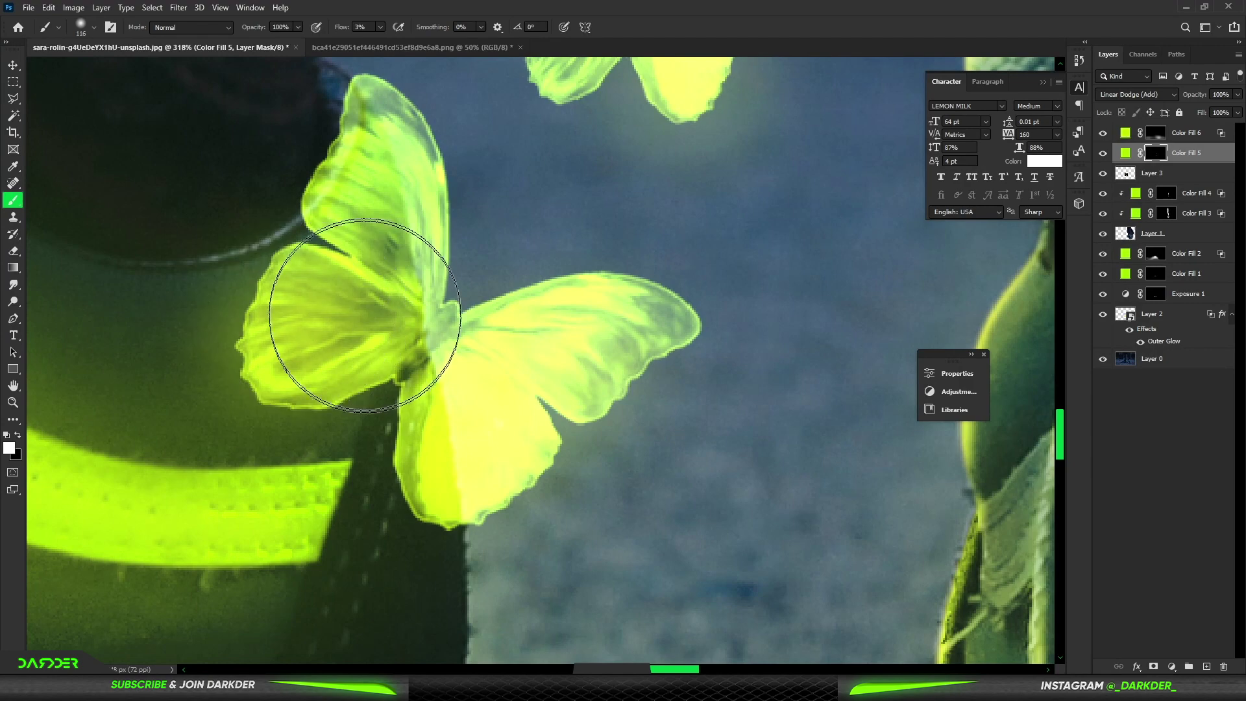
pyautogui.press(']')
pyautogui.press(']')
pyautogui.press(']')
pyautogui.press(']')
pyautogui.press(']')
pyautogui.click(465, 407)
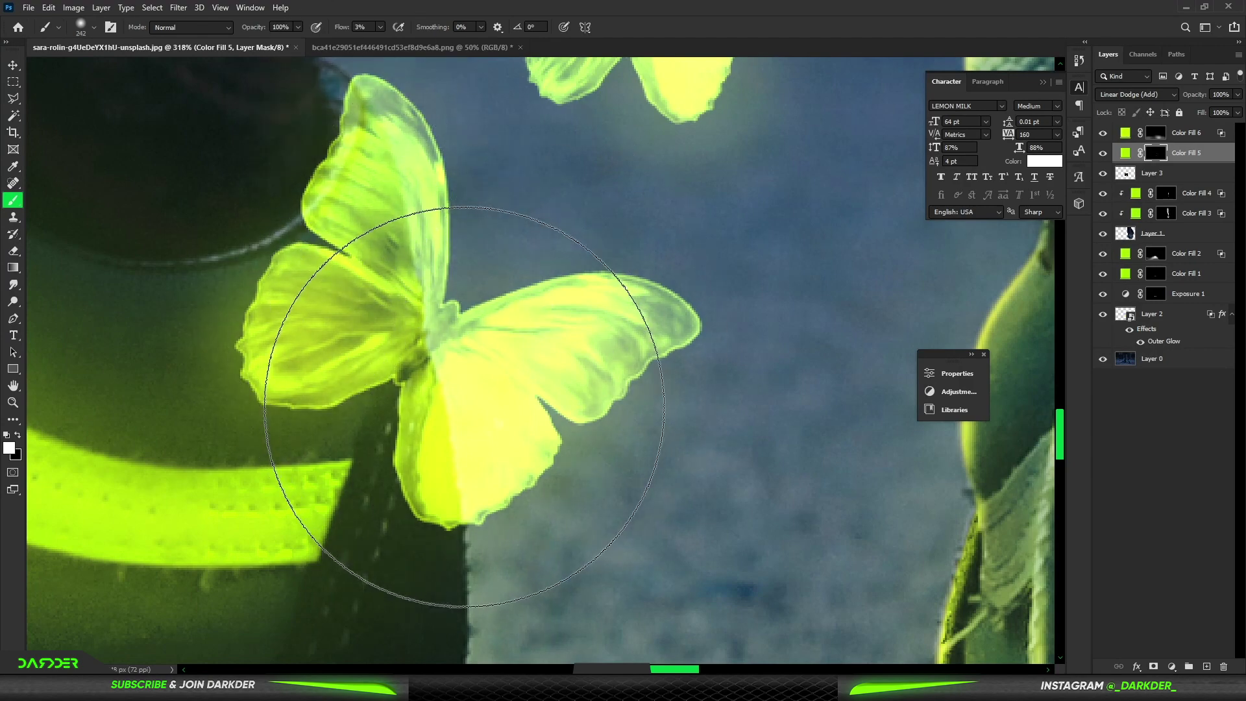
pyautogui.scroll(-10, 464, 407)
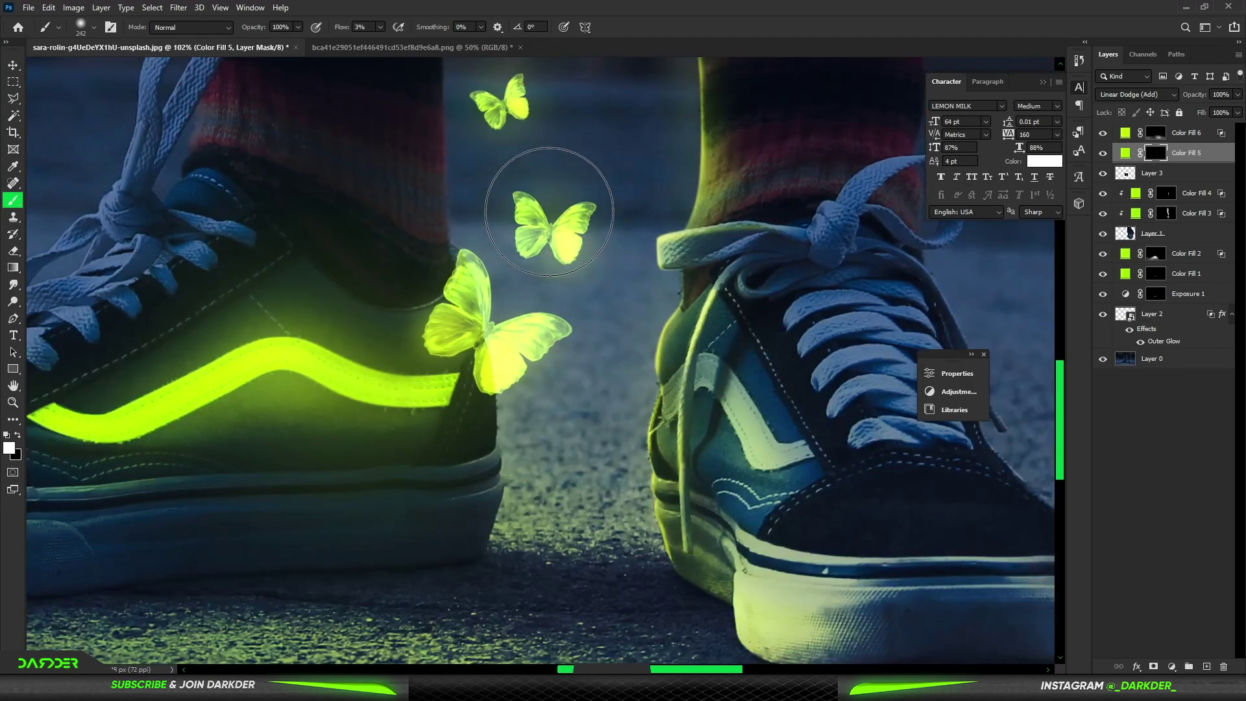
pyautogui.scroll(-8, 576, 205)
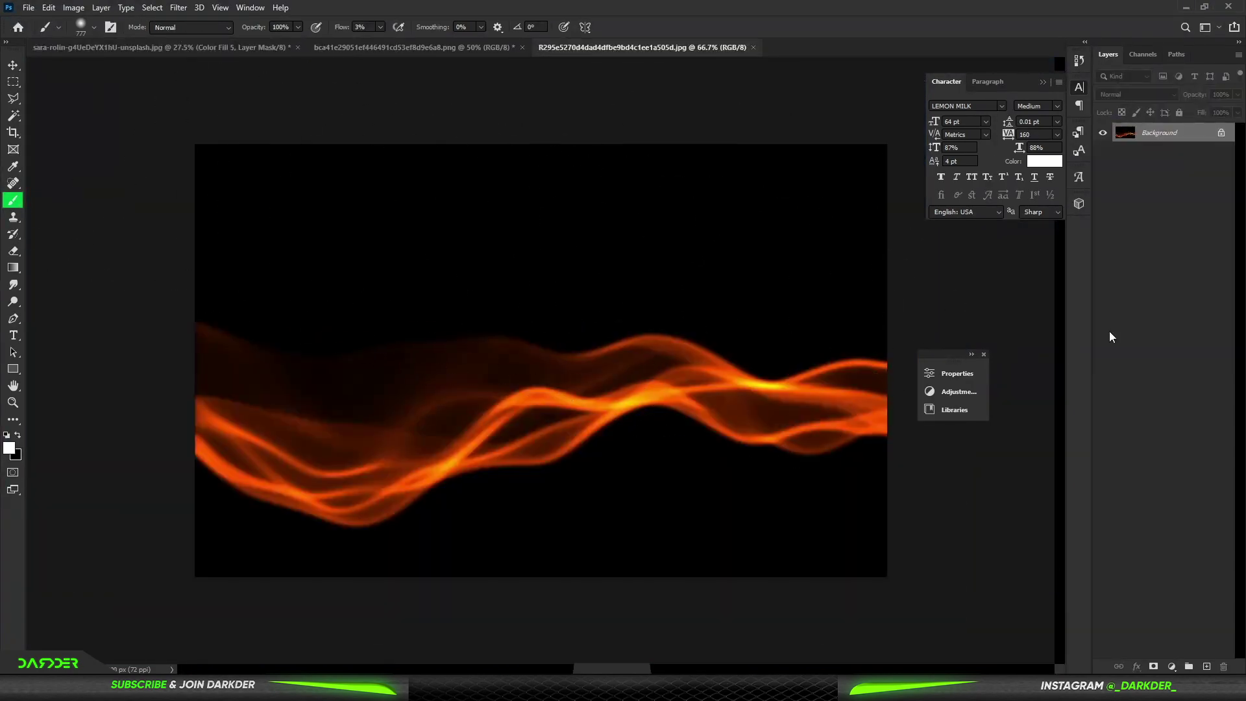
# - Add a Solid Color fill layer in yellow-green #d2ff00 above the orange light-streak image
pyautogui.click(1171, 666)
pyautogui.click(1161, 444)
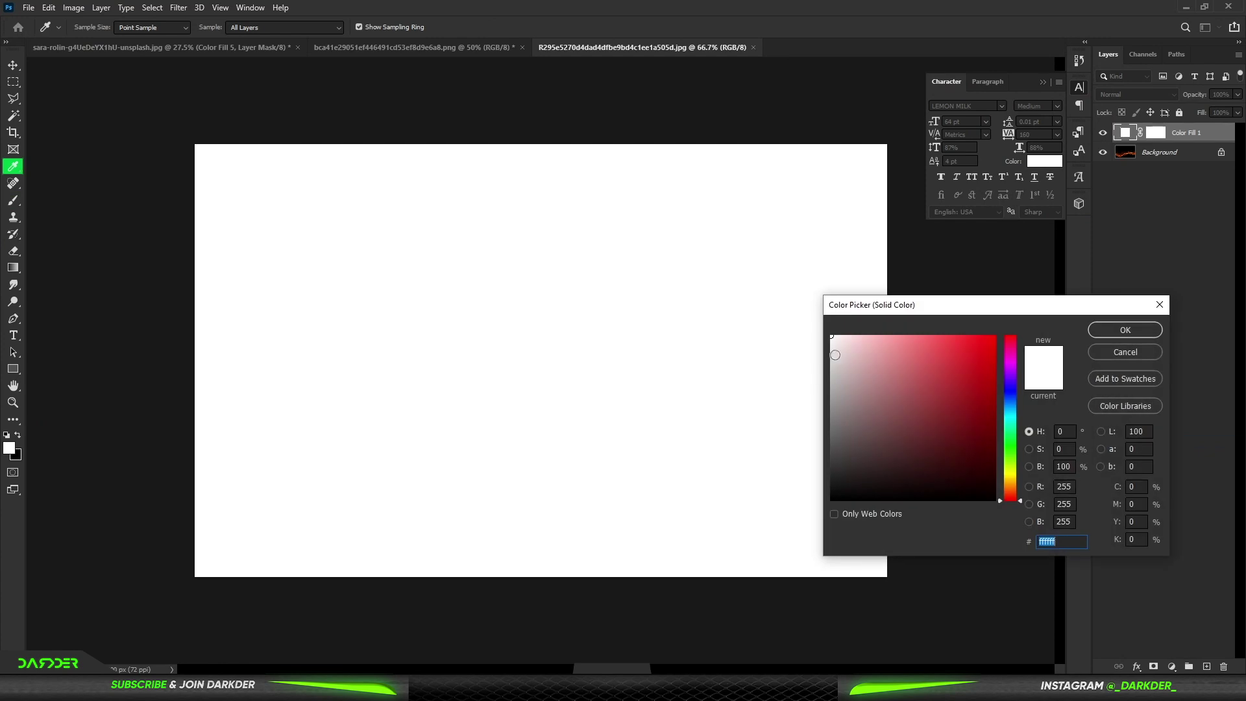
pyautogui.click(1010, 469)
pyautogui.click(977, 384)
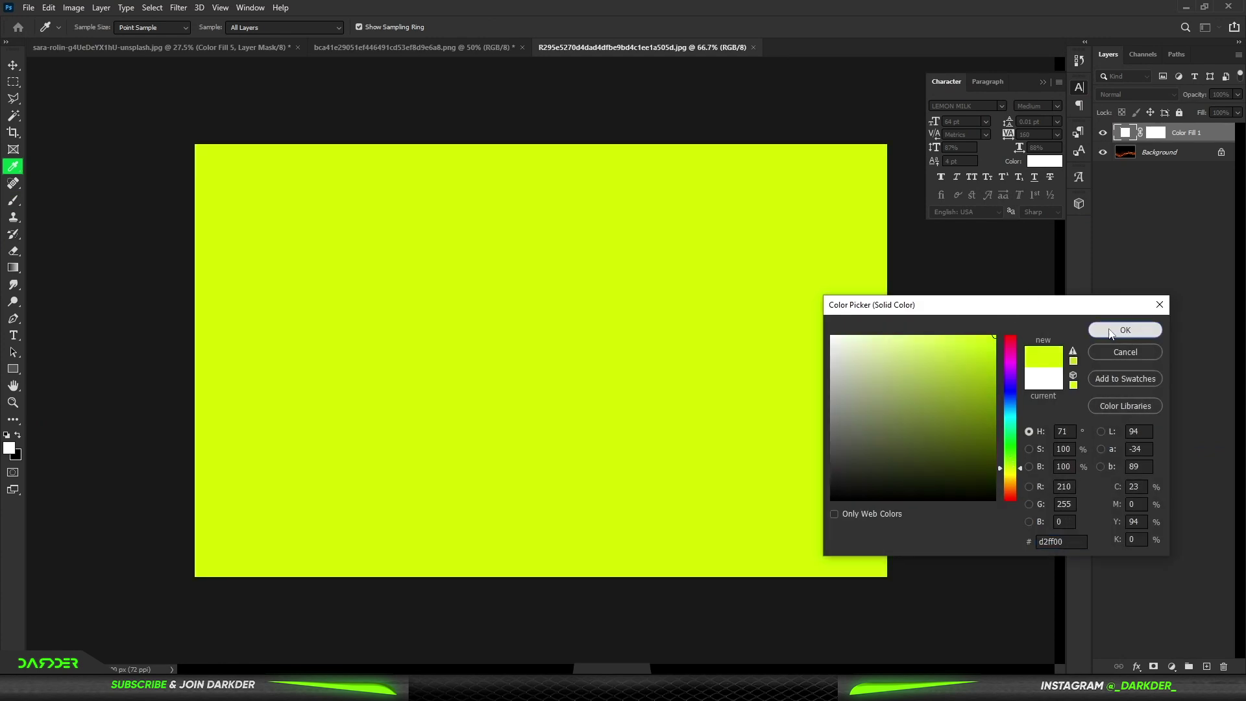
pyautogui.click(1125, 330)
# - Set the yellow-green fill layer's blend mode to Hue and flatten the light-streak image
pyautogui.click(1165, 94)
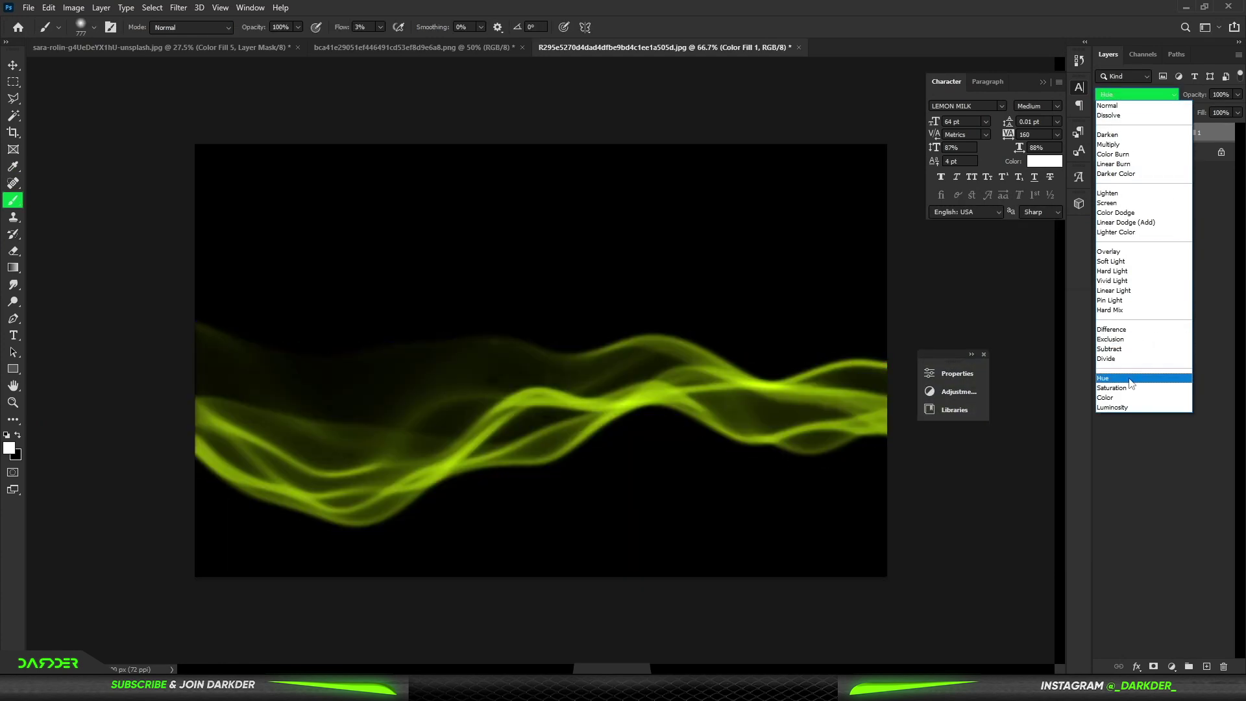
pyautogui.click(1129, 381)
pyautogui.click(1177, 156)
pyautogui.rightClick(1191, 163)
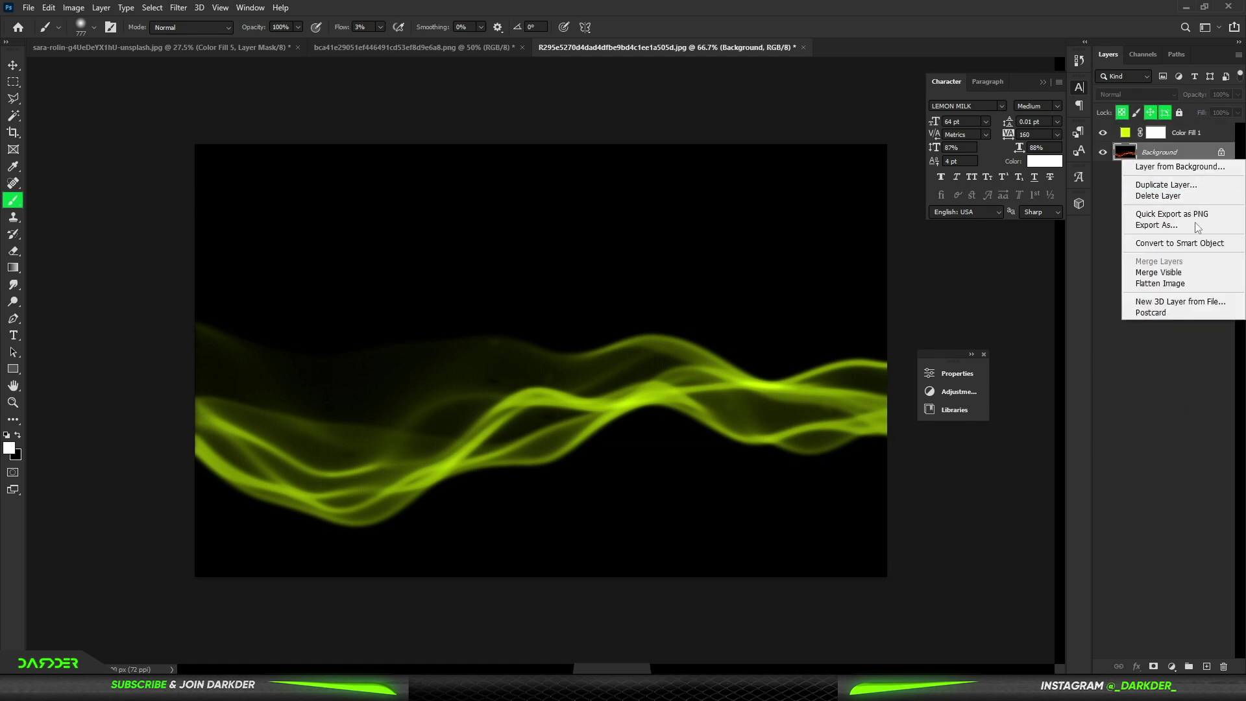
pyautogui.click(1168, 283)
# - Bring the green light-streak image into the shoe photo and place its layer above Color Fill 6
pyautogui.click(13, 65)
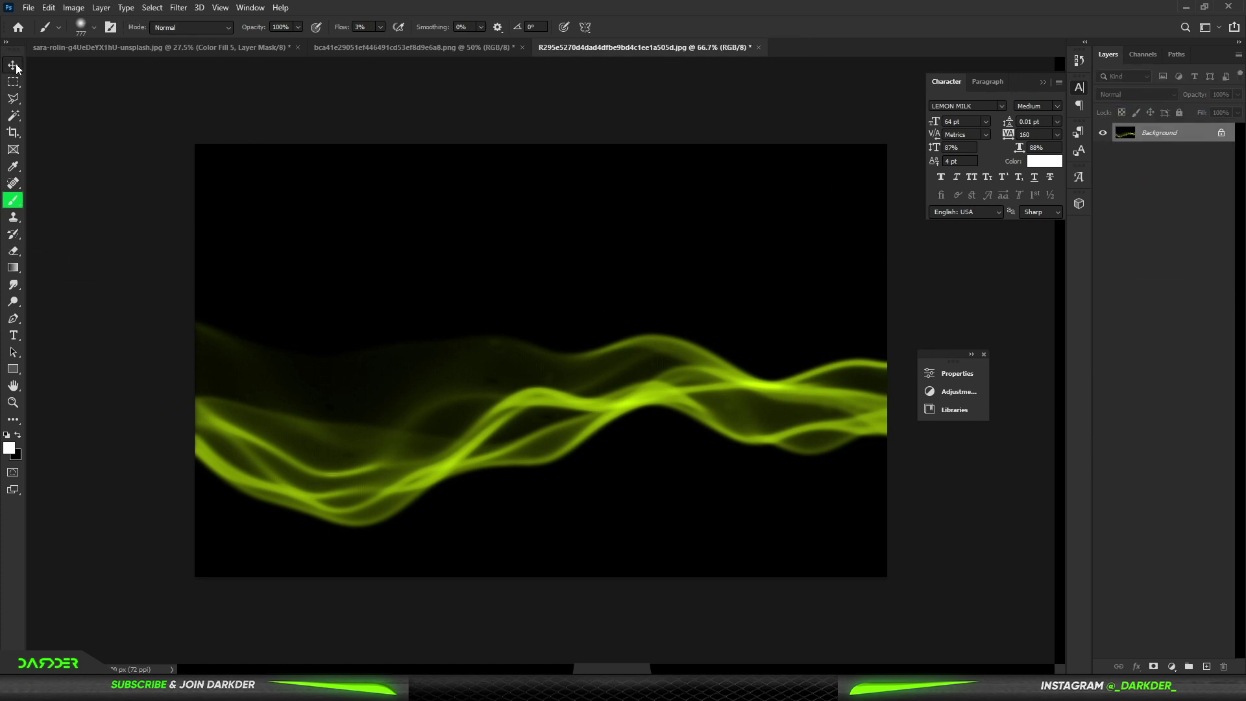
pyautogui.moveTo(158, 50); pyautogui.dragTo(567, 397)
pyautogui.scroll(5, 595, 458)
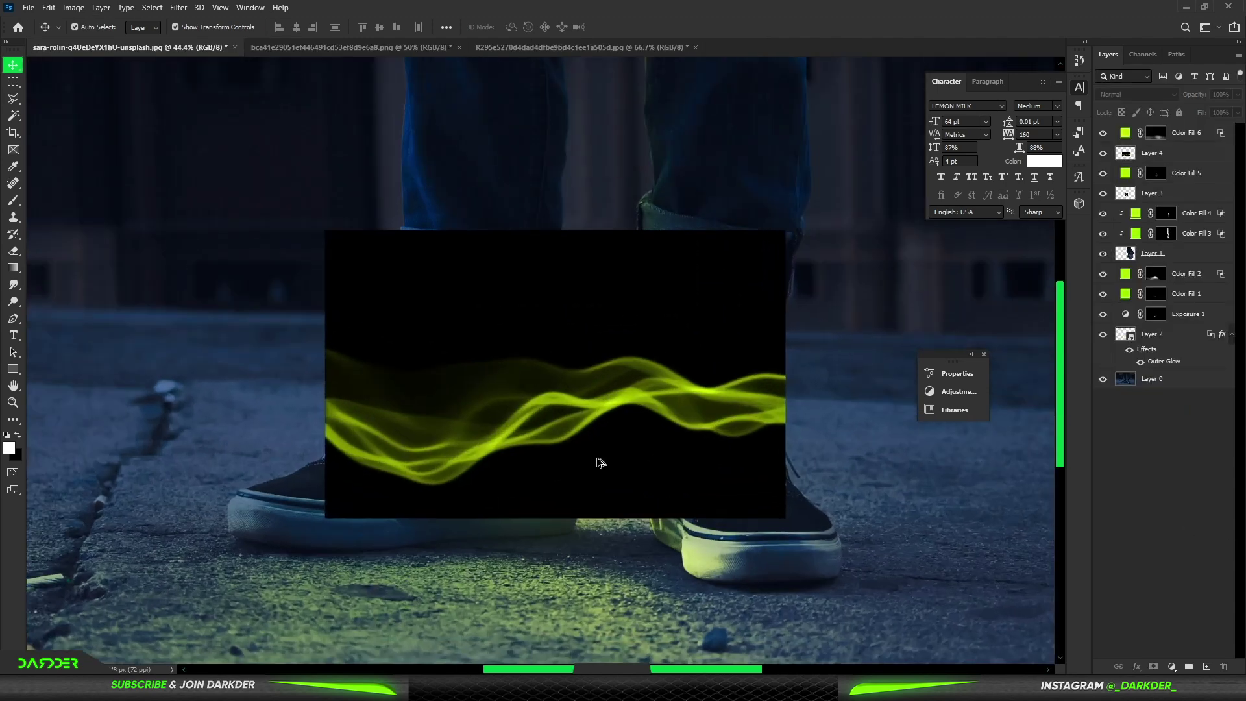
pyautogui.click(602, 445)
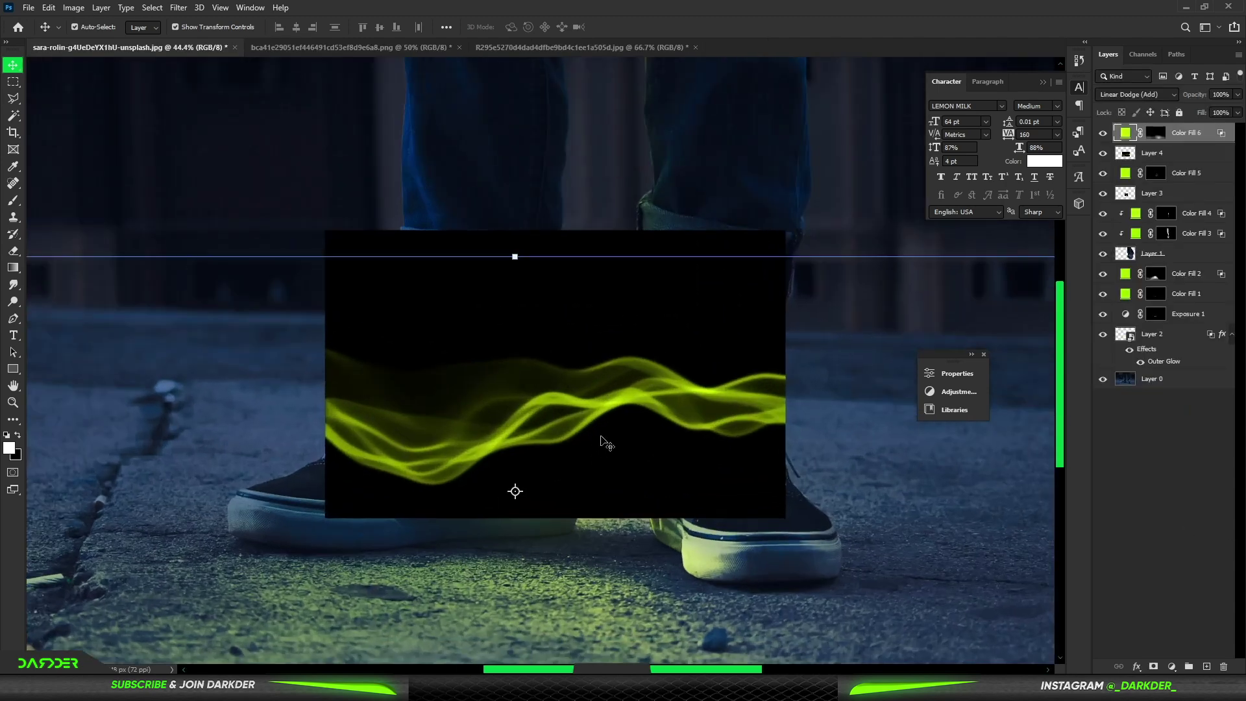
pyautogui.click(678, 398)
pyautogui.moveTo(1214, 155); pyautogui.dragTo(1206, 124)
# - Set the light-streak layer to Color Dodge, then shrink and rotate it and place it at the stripe's heel end beside the butterflies
pyautogui.click(1165, 94)
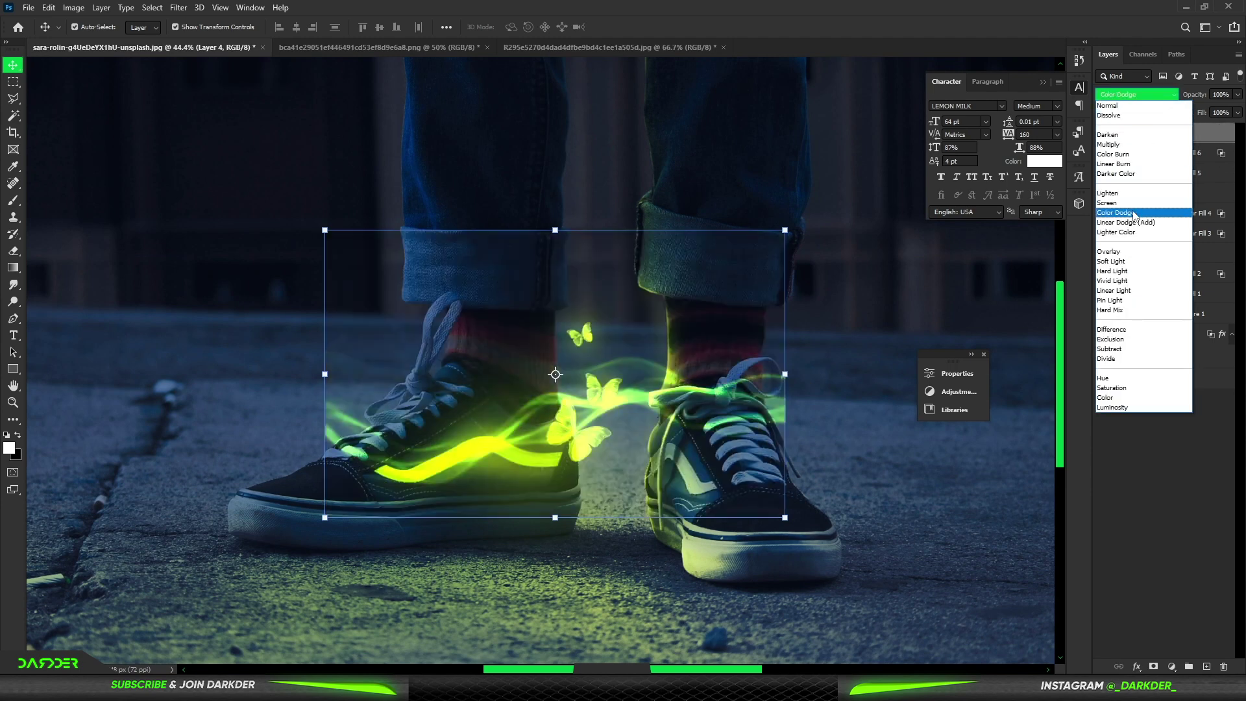
pyautogui.click(1135, 214)
pyautogui.moveTo(552, 221); pyautogui.dragTo(639, 496)
pyautogui.moveTo(744, 244); pyautogui.dragTo(486, 450)
pyautogui.press('Return')
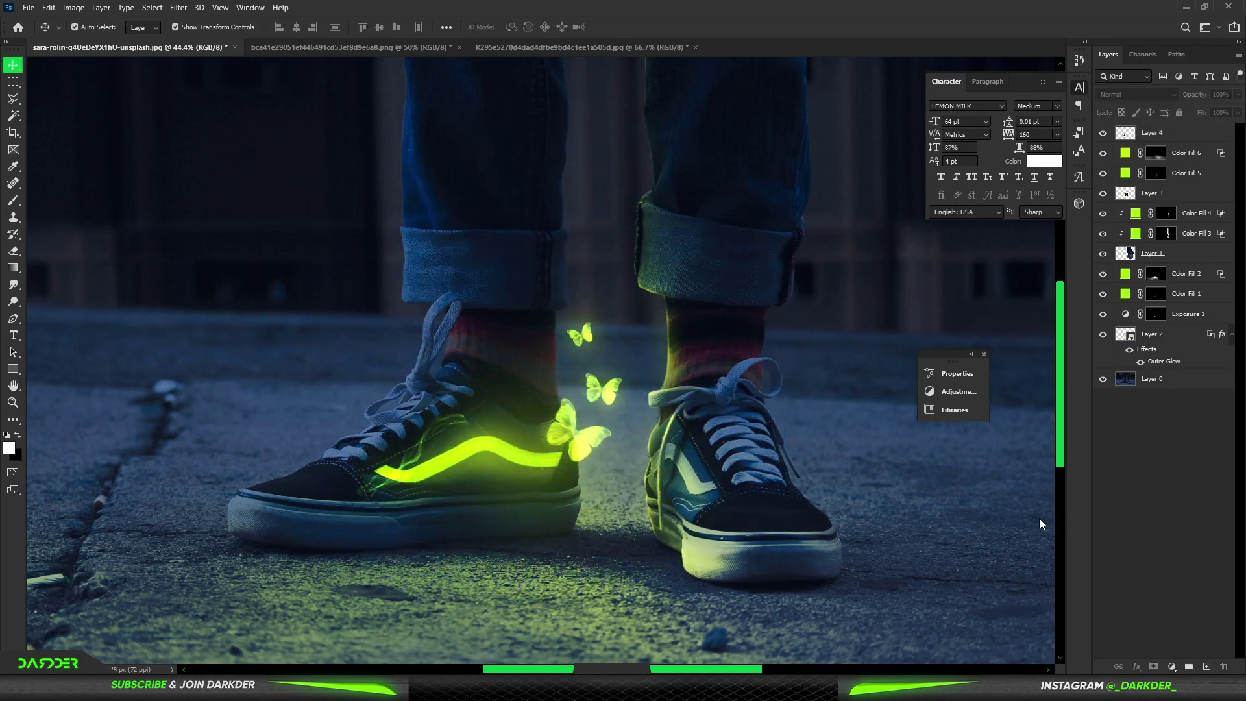
pyautogui.keyDown('alt'); pyautogui.scroll(3, 497, 527); pyautogui.keyUp('alt')
pyautogui.moveTo(357, 364)
pyautogui.mouseDown()
pyautogui.moveTo(663, 347)
pyautogui.moveTo(691, 296)
pyautogui.moveTo(688, 318)
pyautogui.mouseUp()
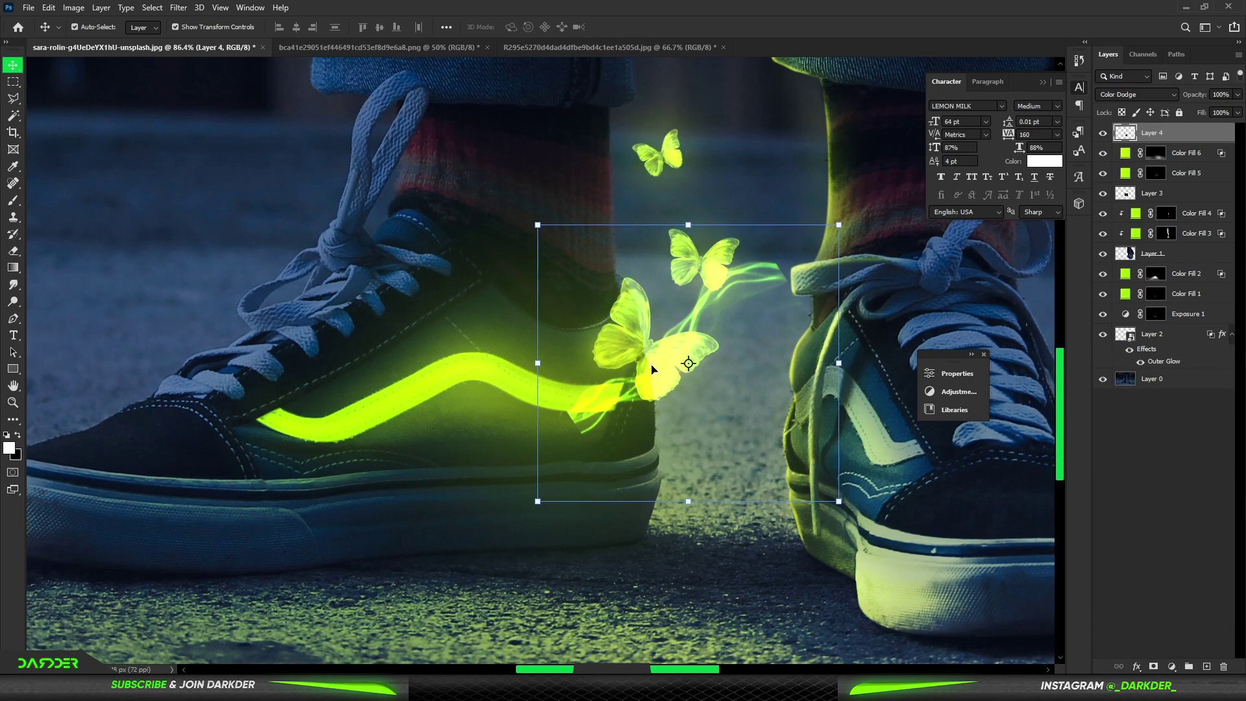
# - Liquify the light streak, pushing its lower end along the shoe stripe and stretching its upper end upward past the butterflies
pyautogui.click(177, 8)
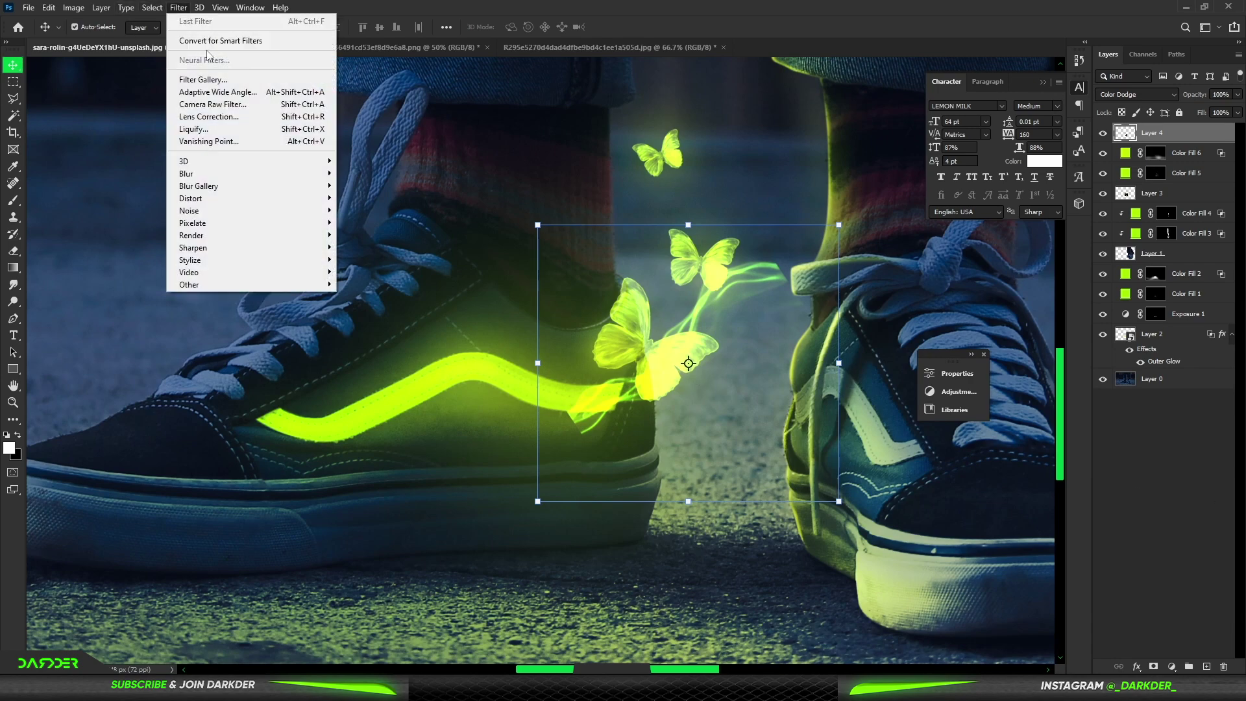
pyautogui.click(220, 127)
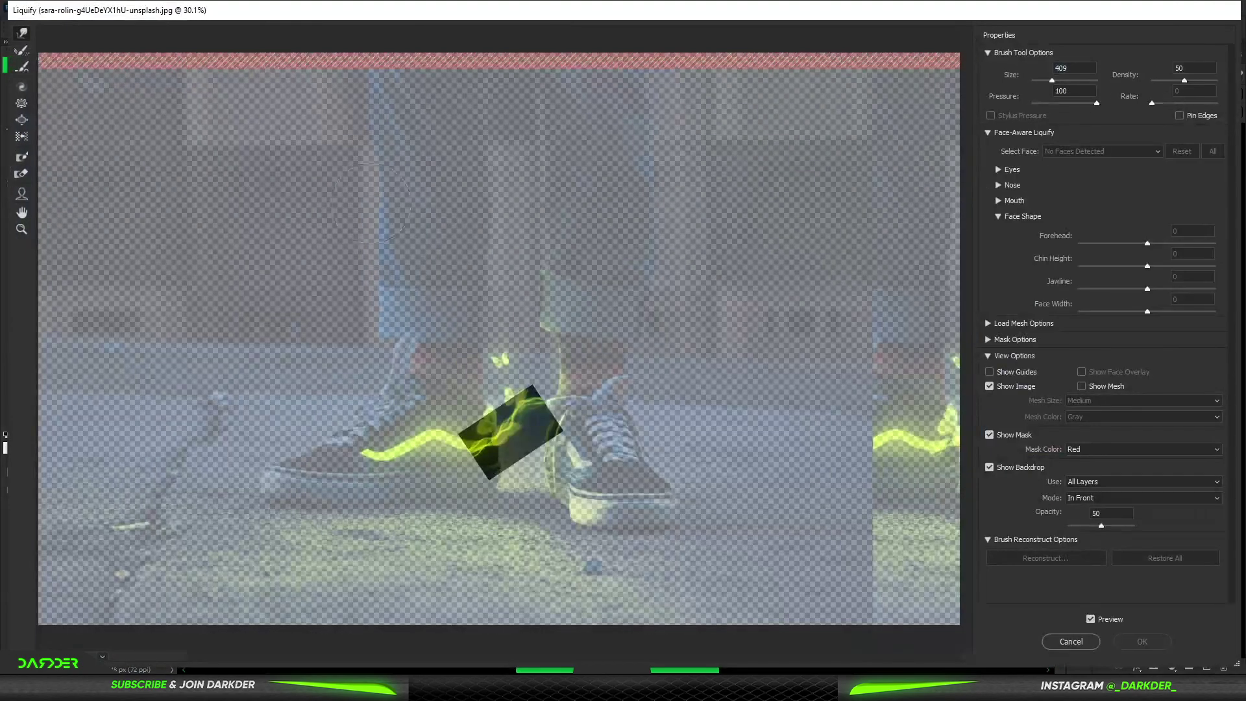
pyautogui.scroll(2, 416, 483)
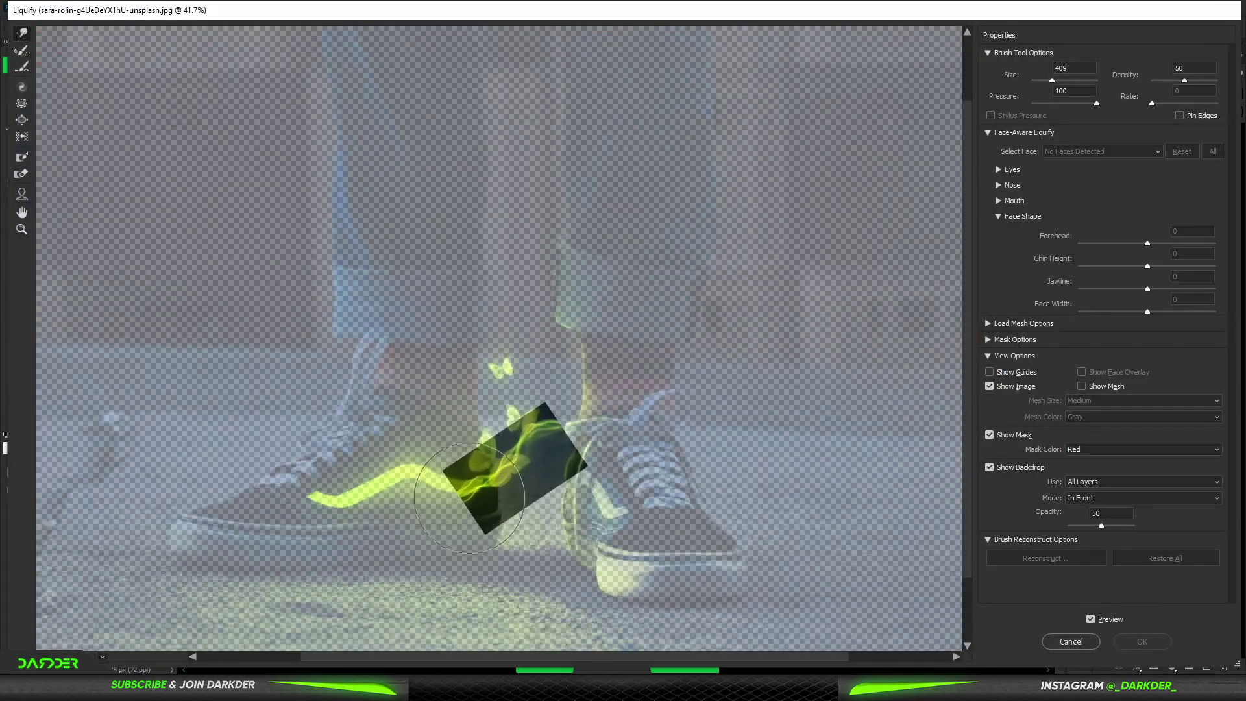
pyautogui.moveTo(445, 493)
pyautogui.mouseDown()
pyautogui.moveTo(432, 530)
pyautogui.moveTo(394, 497)
pyautogui.mouseUp()
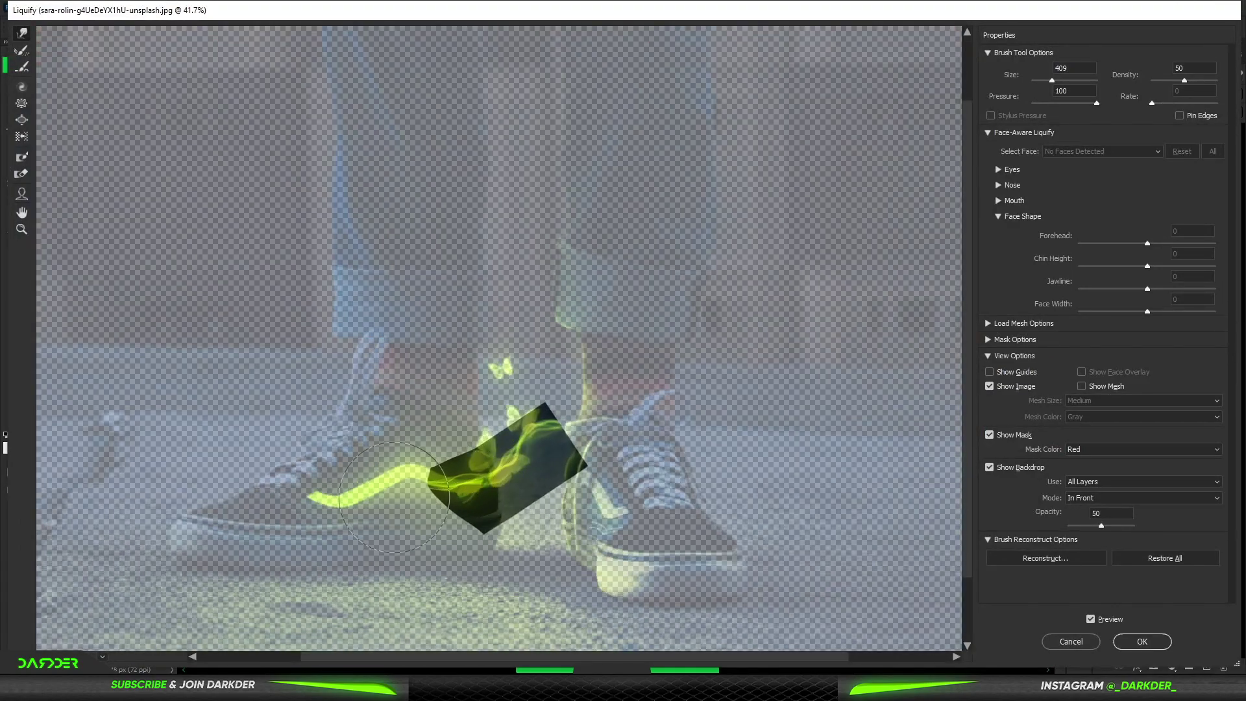
pyautogui.moveTo(528, 448)
pyautogui.mouseDown()
pyautogui.moveTo(503, 359)
pyautogui.moveTo(515, 284)
pyautogui.mouseUp()
pyautogui.moveTo(557, 404)
pyautogui.mouseDown()
pyautogui.moveTo(529, 326)
pyautogui.moveTo(480, 224)
pyautogui.mouseUp()
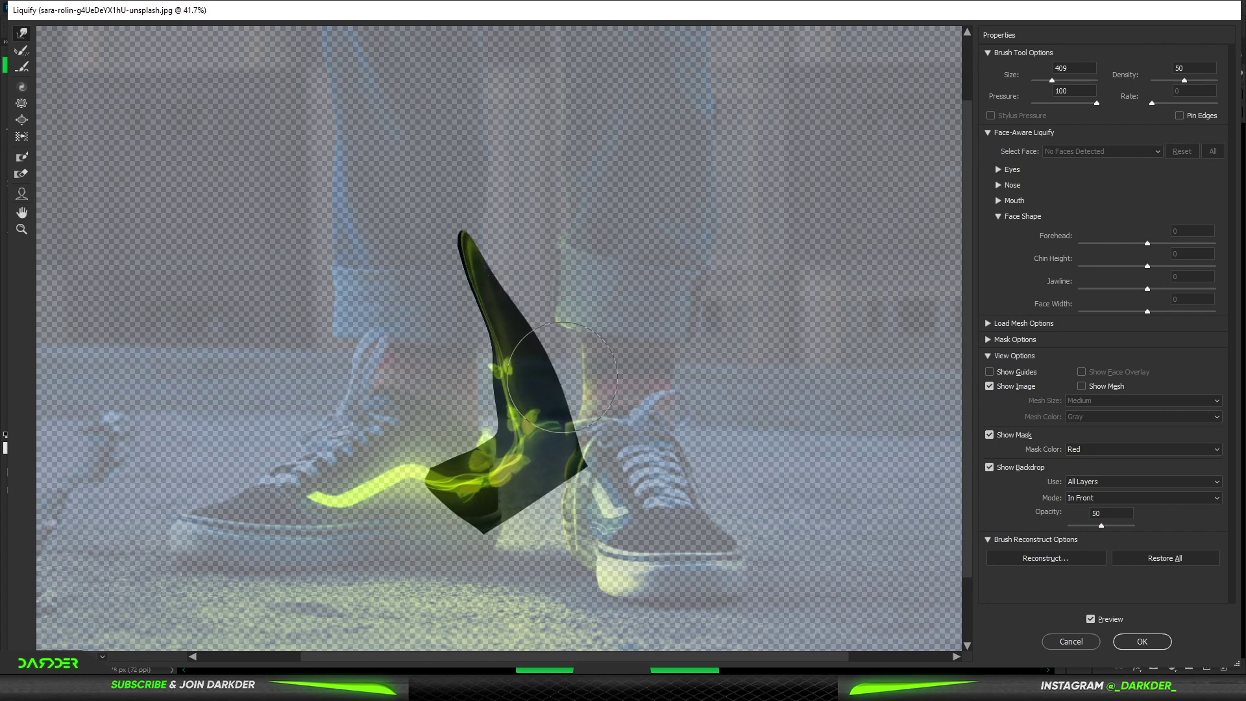
pyautogui.click(1159, 648)
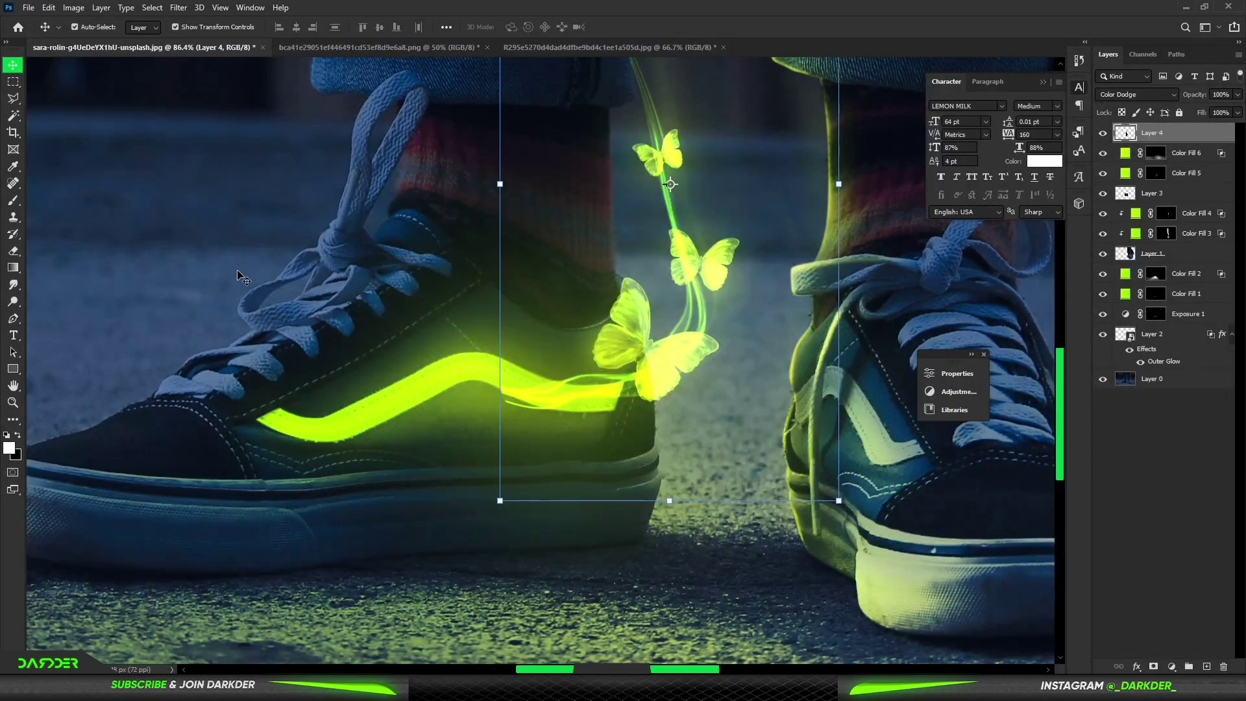
# - Erase the streak's hard end on the shoe stripe and soften it beside the butterflies with a 109 px eraser
pyautogui.click(13, 252)
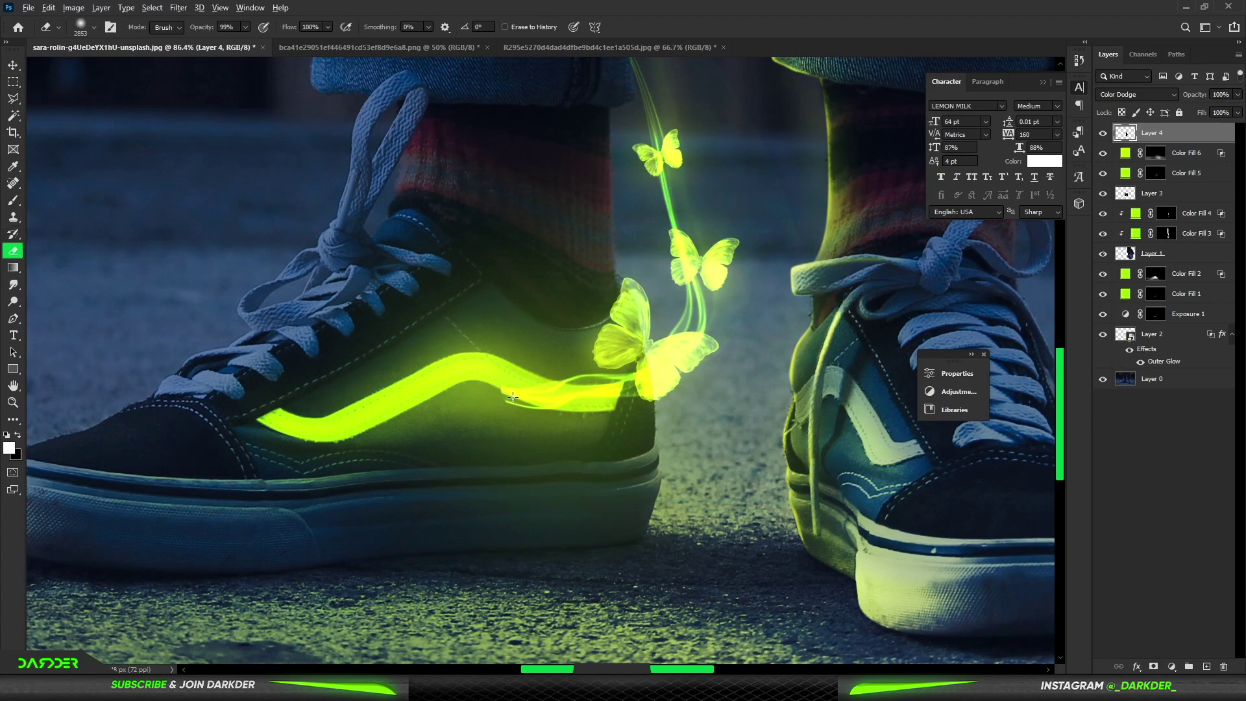
pyautogui.scroll(2, 512, 398)
pyautogui.rightClick(545, 402)
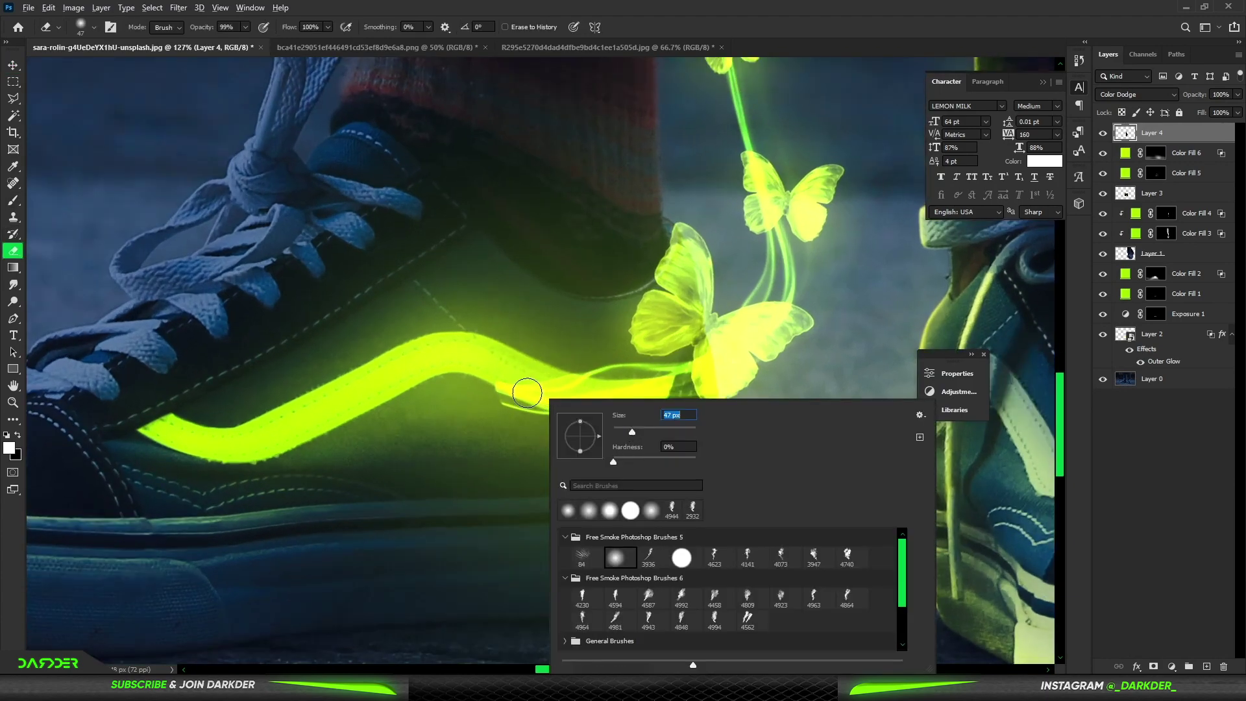
pyautogui.write('109')
pyautogui.press('Return')
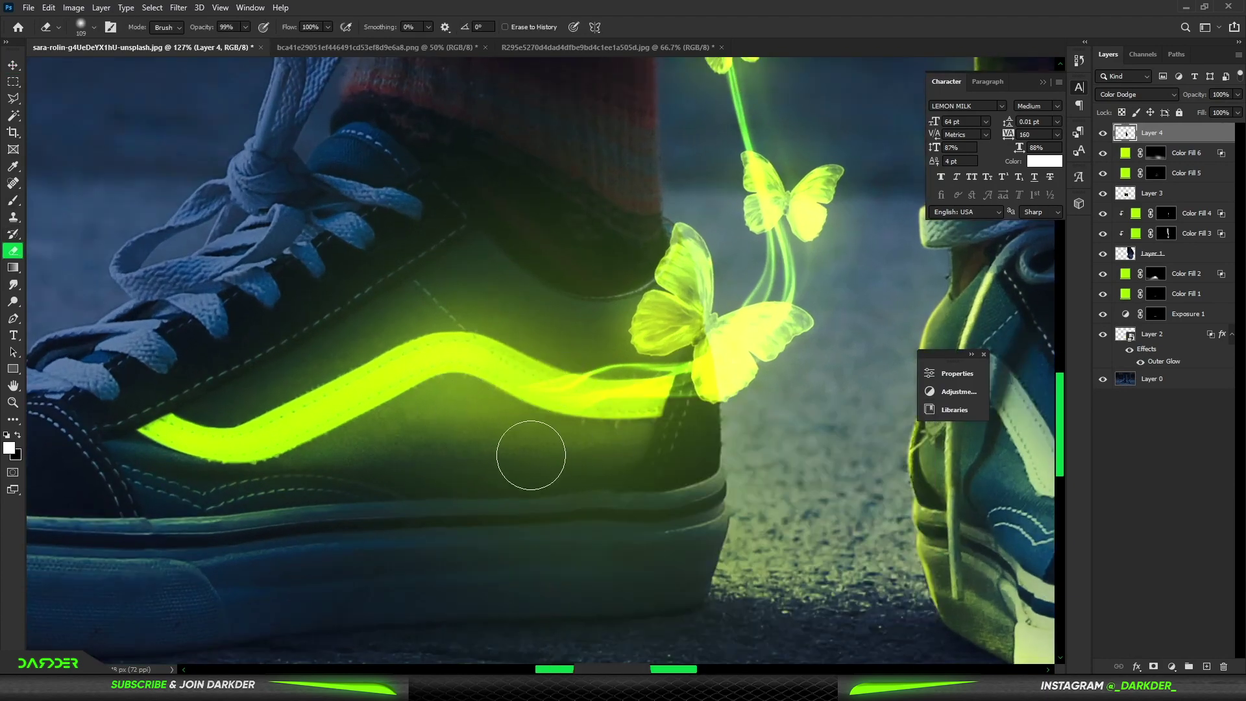
pyautogui.moveTo(814, 345)
pyautogui.mouseDown()
pyautogui.moveTo(838, 275)
pyautogui.moveTo(774, 118)
pyautogui.moveTo(777, 181)
pyautogui.mouseUp()
pyautogui.scroll(-3, 776, 182)
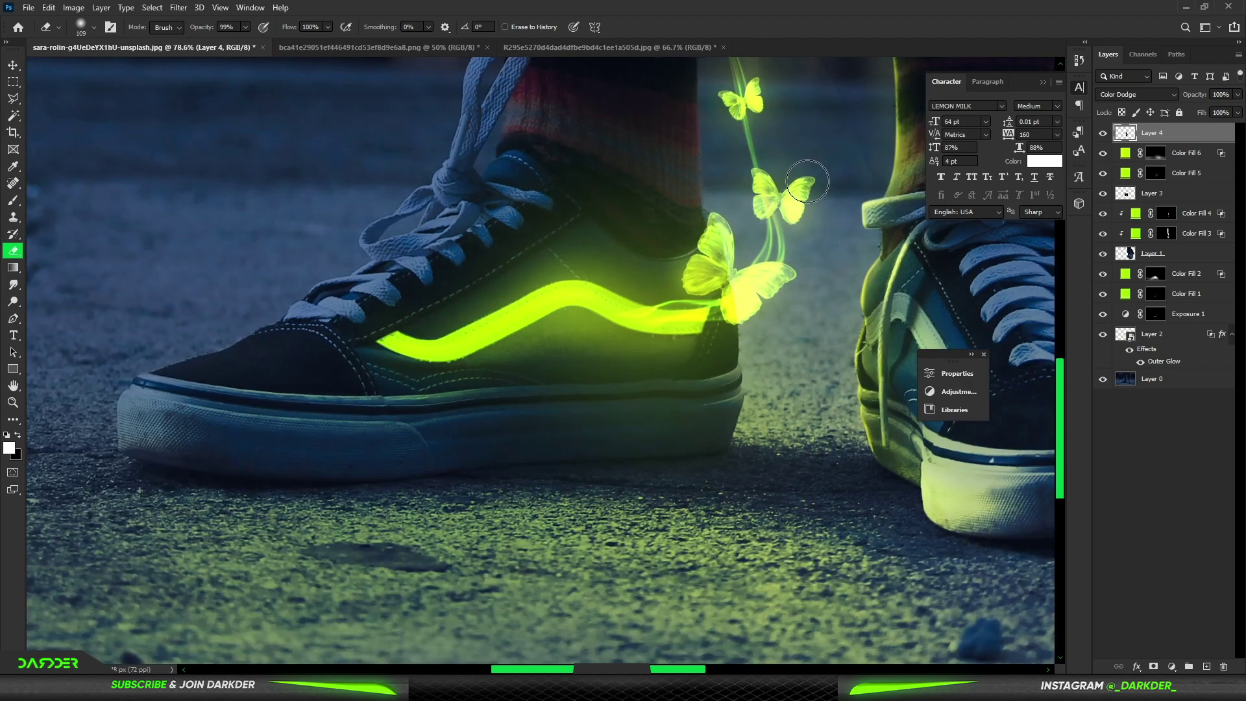
# - Erase the upper part of the light streak above the smallest butterfly with a 231 px eraser
pyautogui.keyDown('alt'); pyautogui.rightClick(793, 117); pyautogui.keyUp('alt')
pyautogui.moveTo(826, 195); pyautogui.dragTo(776, 75)
pyautogui.scroll(-2, 790, 137)
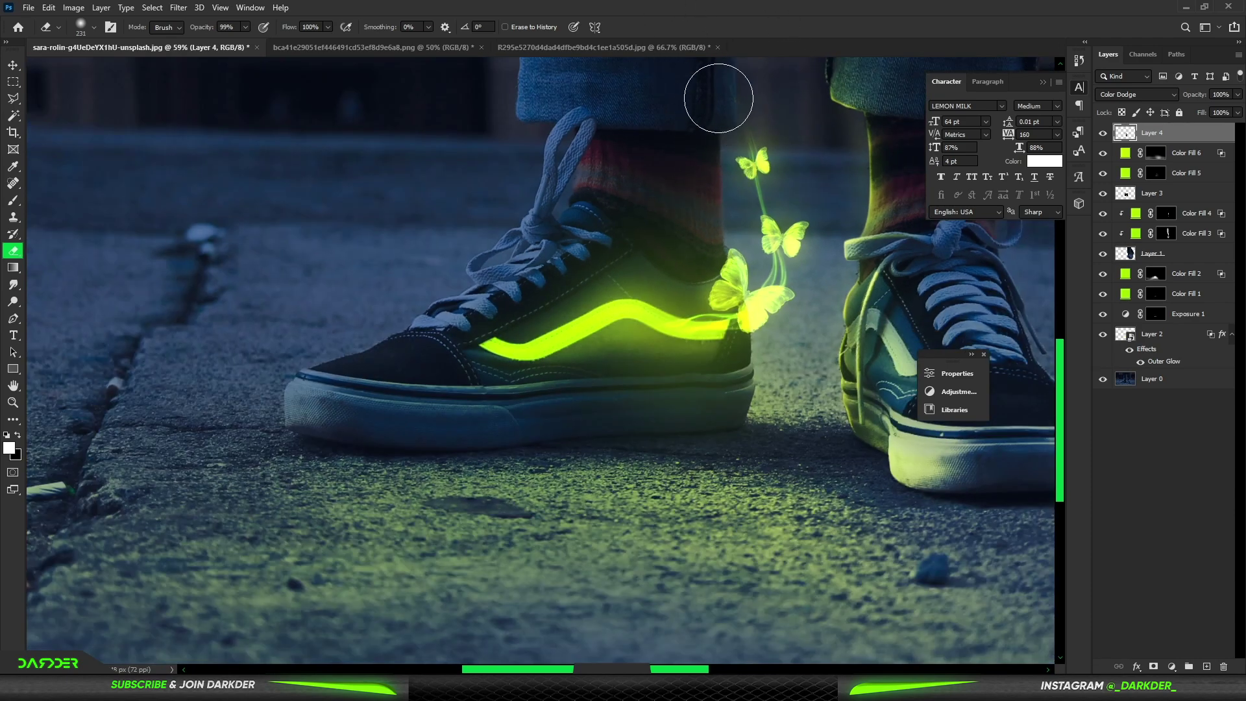
pyautogui.scroll(-2, 715, 95)
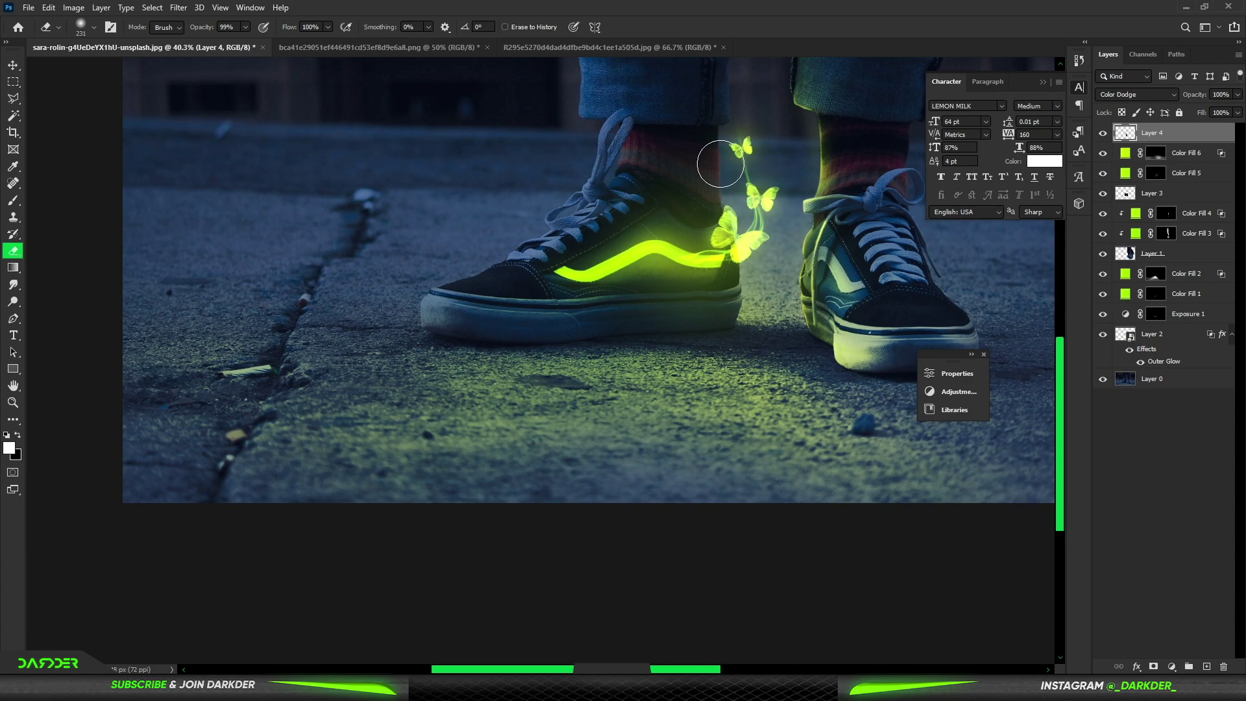
pyautogui.scroll(-2, 720, 159)
pyautogui.scroll(1, 492, 236)
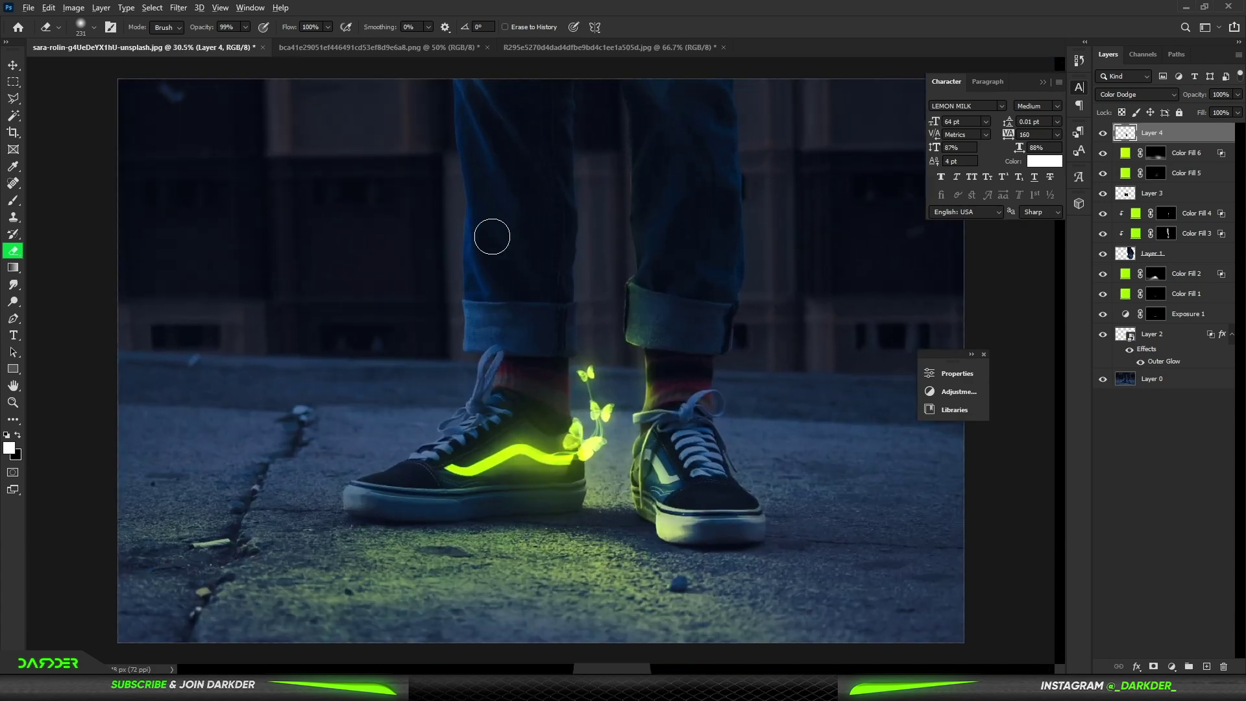
pyautogui.scroll(1, 492, 237)
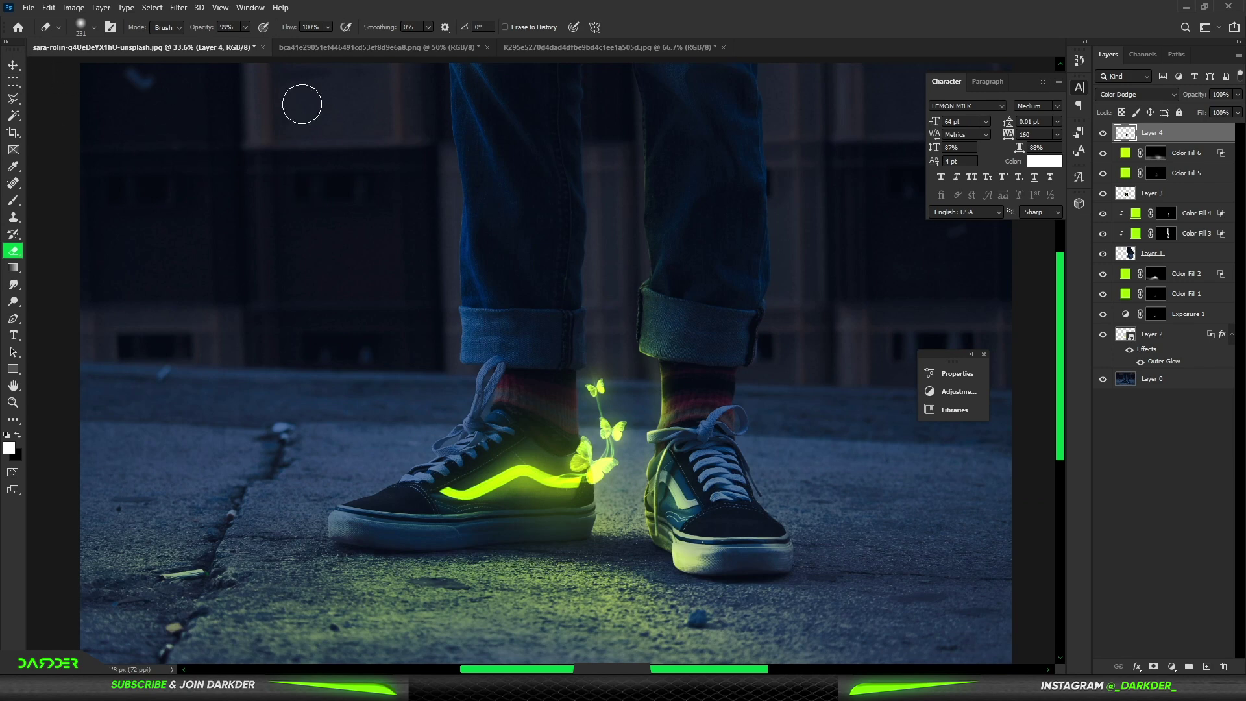
pyautogui.click(1169, 235)
pyautogui.scroll(-2, 779, 305)
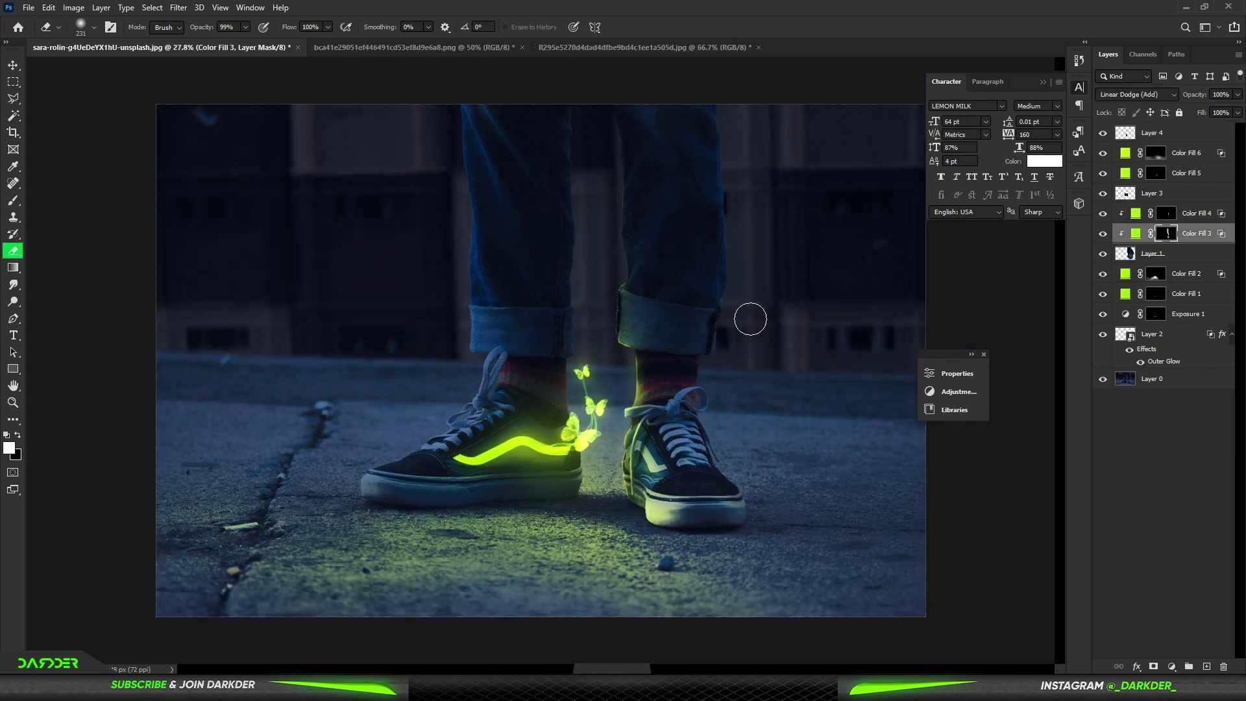
pyautogui.scroll(1, 746, 317)
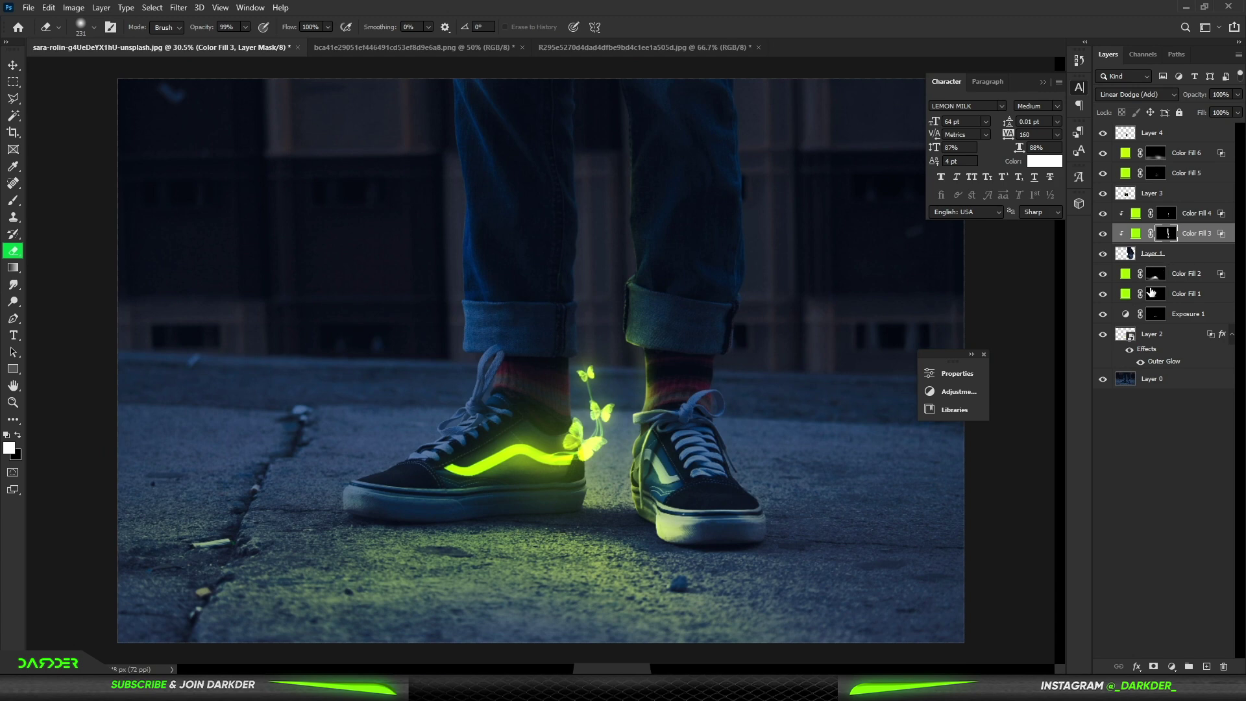
pyautogui.click(1154, 280)
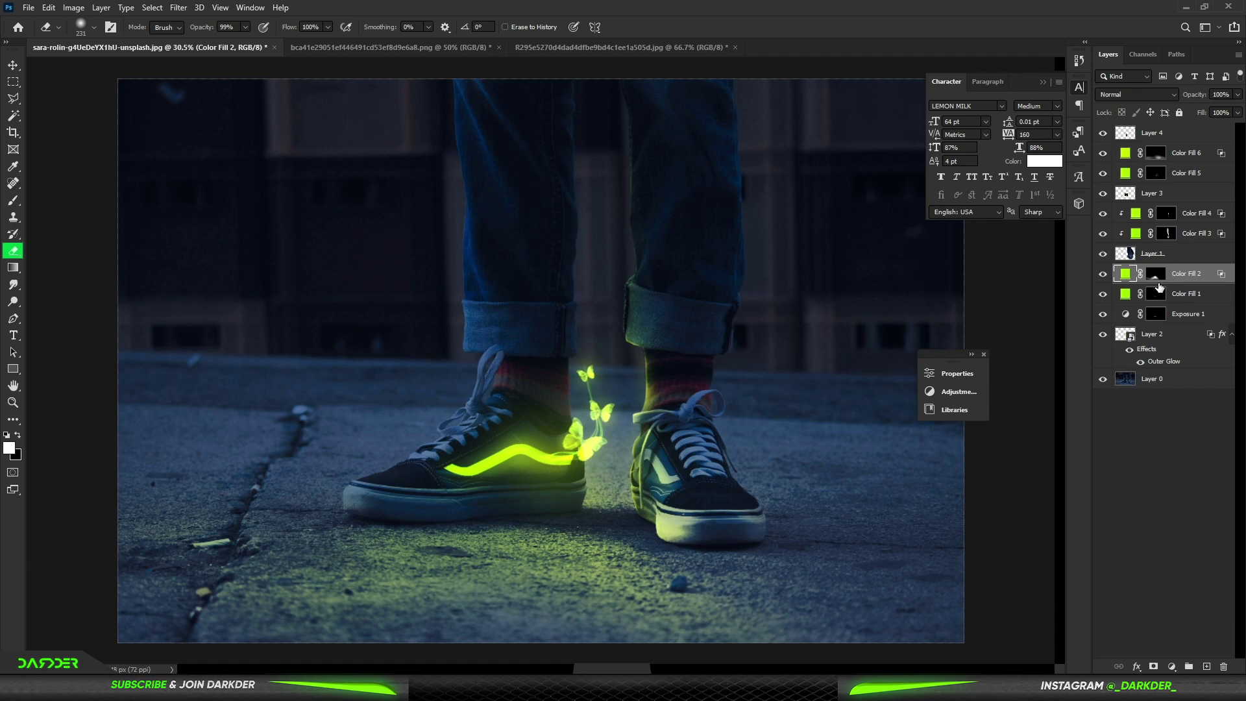
# - Add a bright yellow-green Solid Color fill layer above Color Fill 6 and set its blend mode to Linear Dodge (Add)
pyautogui.click(1201, 159)
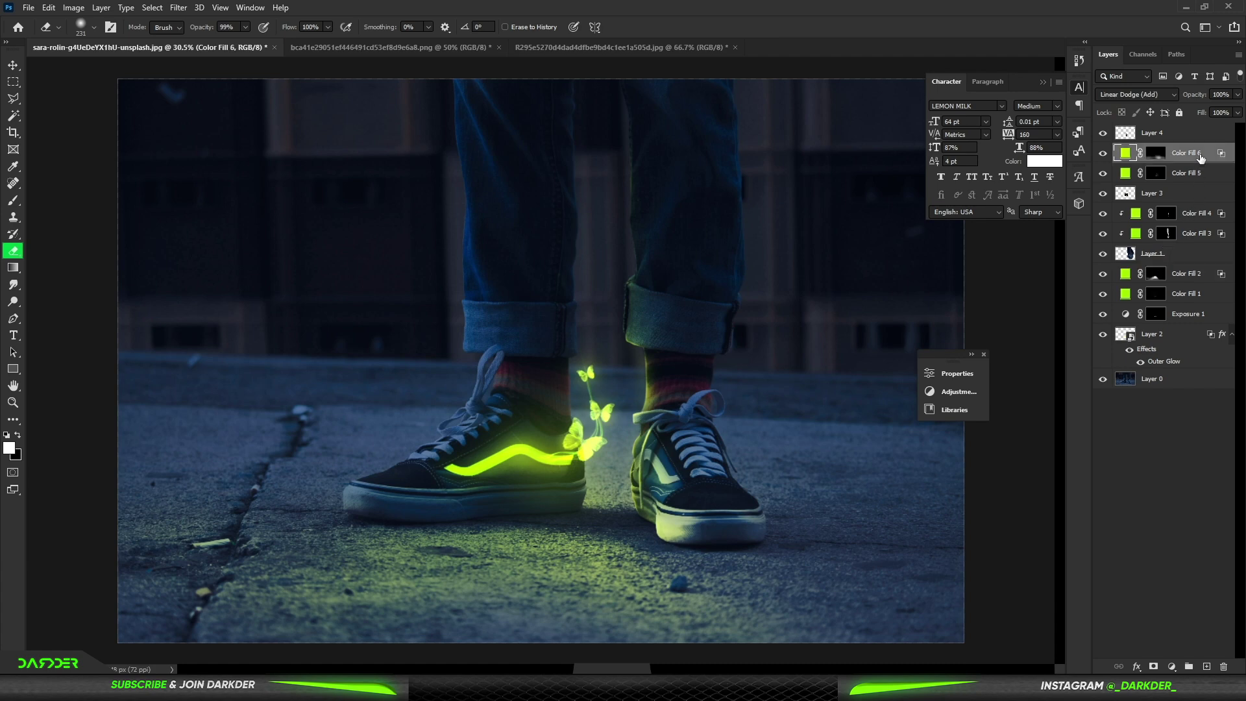
pyautogui.click(1168, 666)
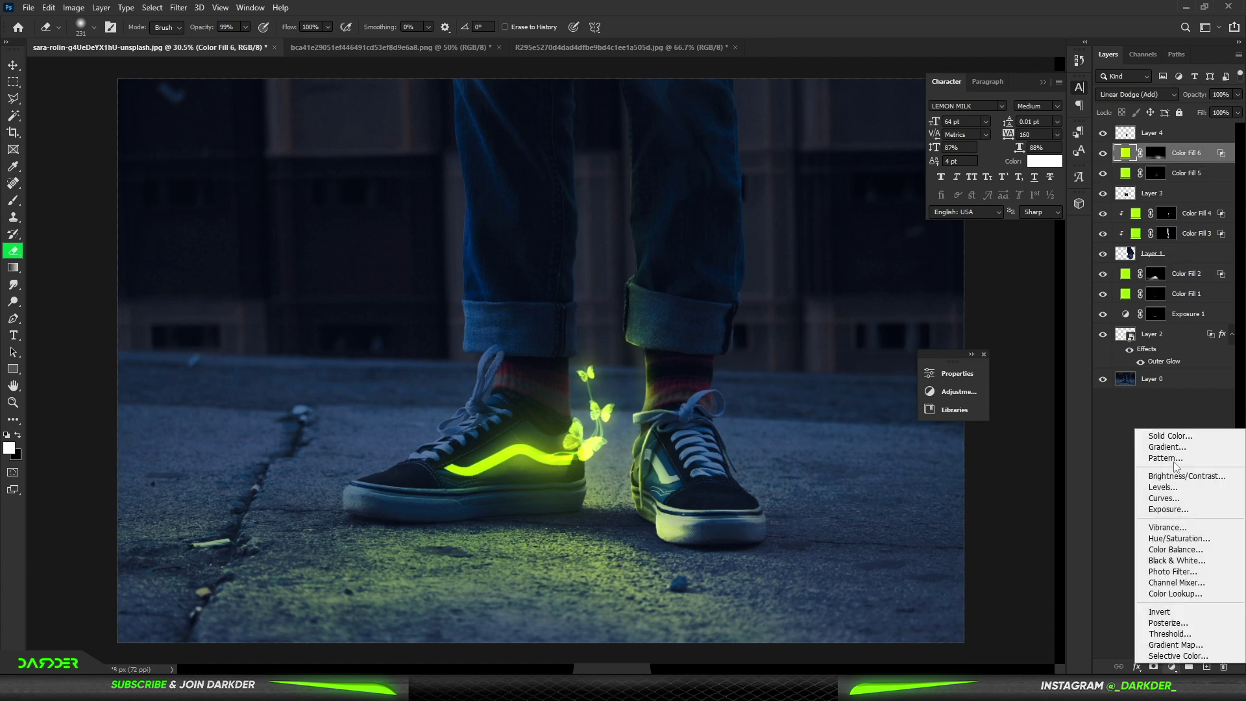
pyautogui.click(1162, 437)
pyautogui.click(1014, 468)
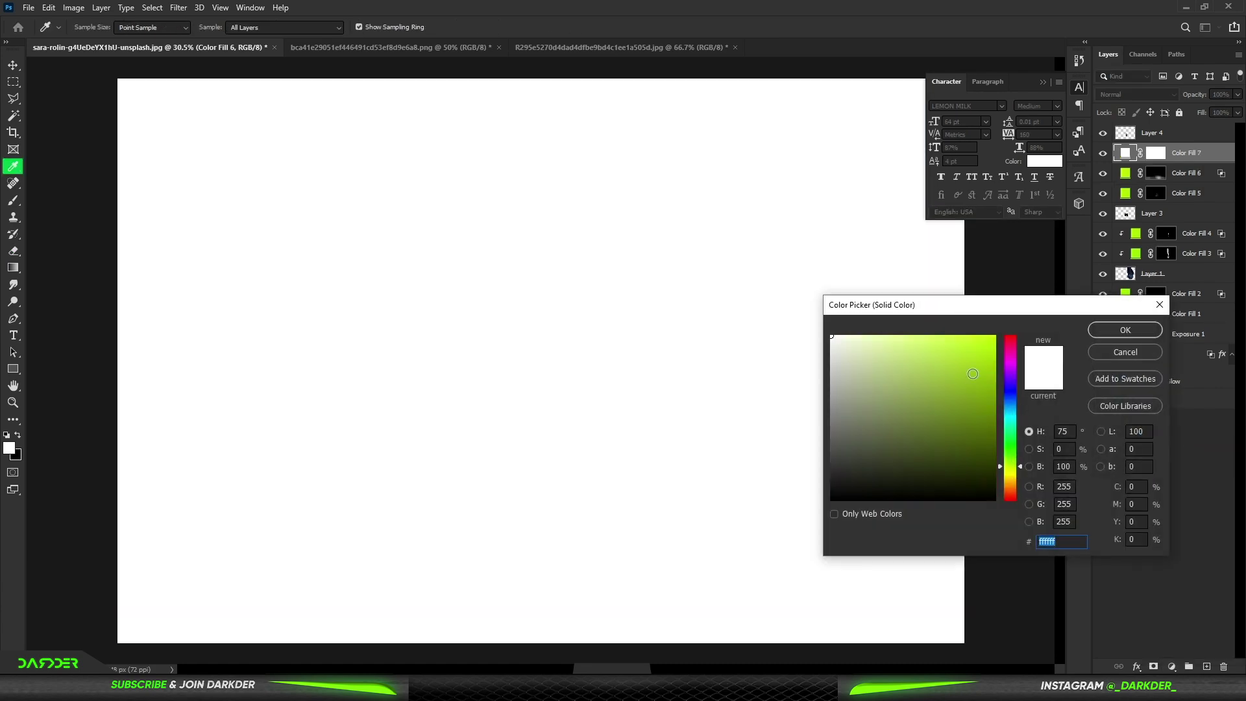
pyautogui.click(972, 373)
pyautogui.click(1125, 330)
pyautogui.click(1135, 94)
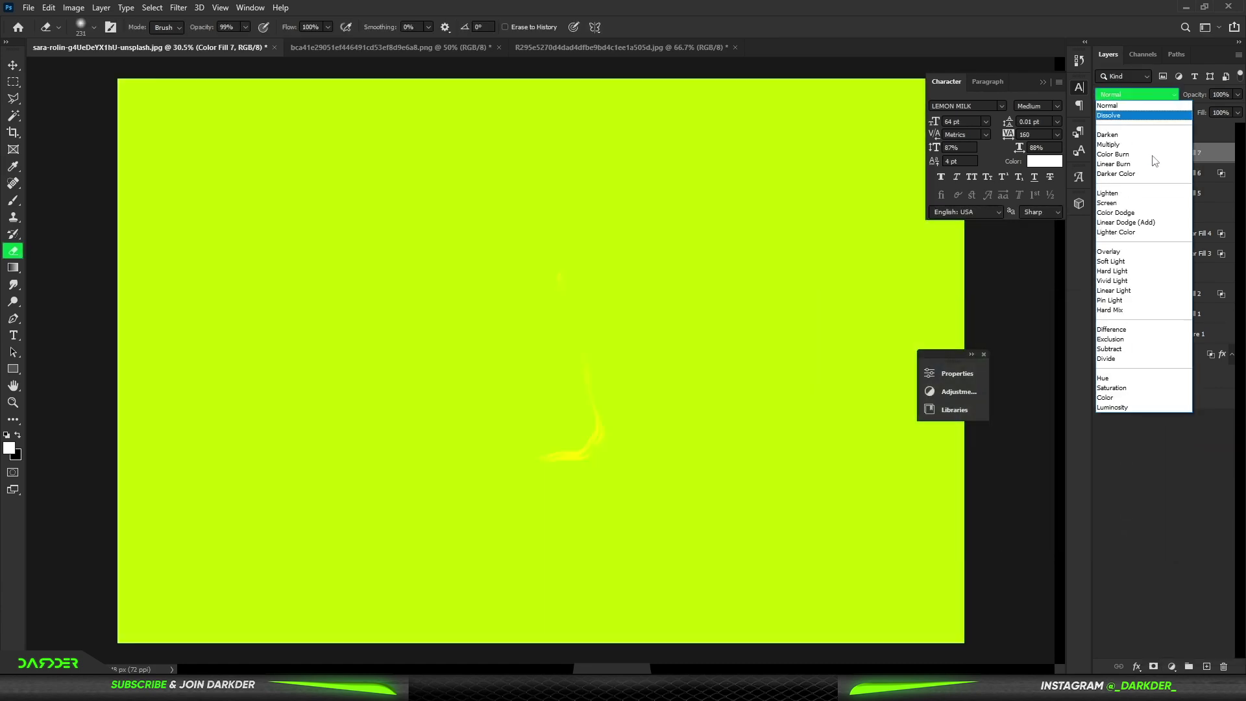
pyautogui.click(1141, 223)
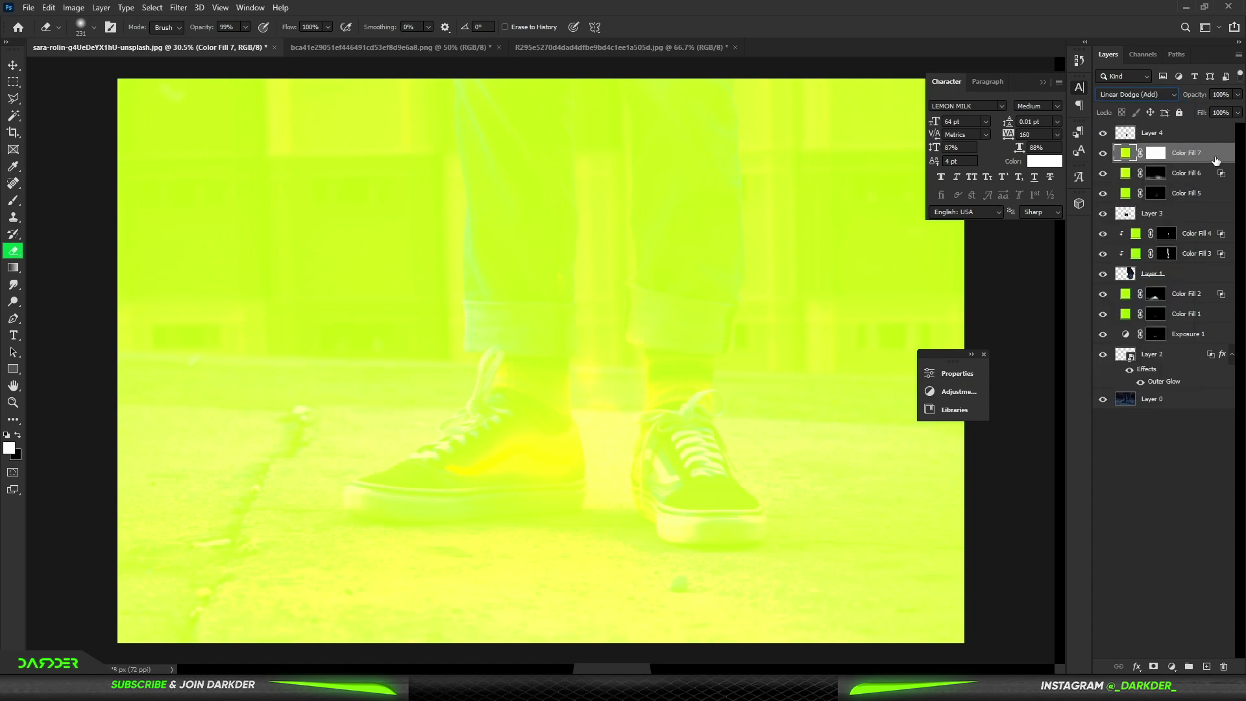
# - Split the fill layer's Blend If underlying-layer black slider to 0 / 45 and invert its mask to black
pyautogui.doubleClick(1210, 153)
pyautogui.moveTo(944, 613); pyautogui.dragTo(946, 613)
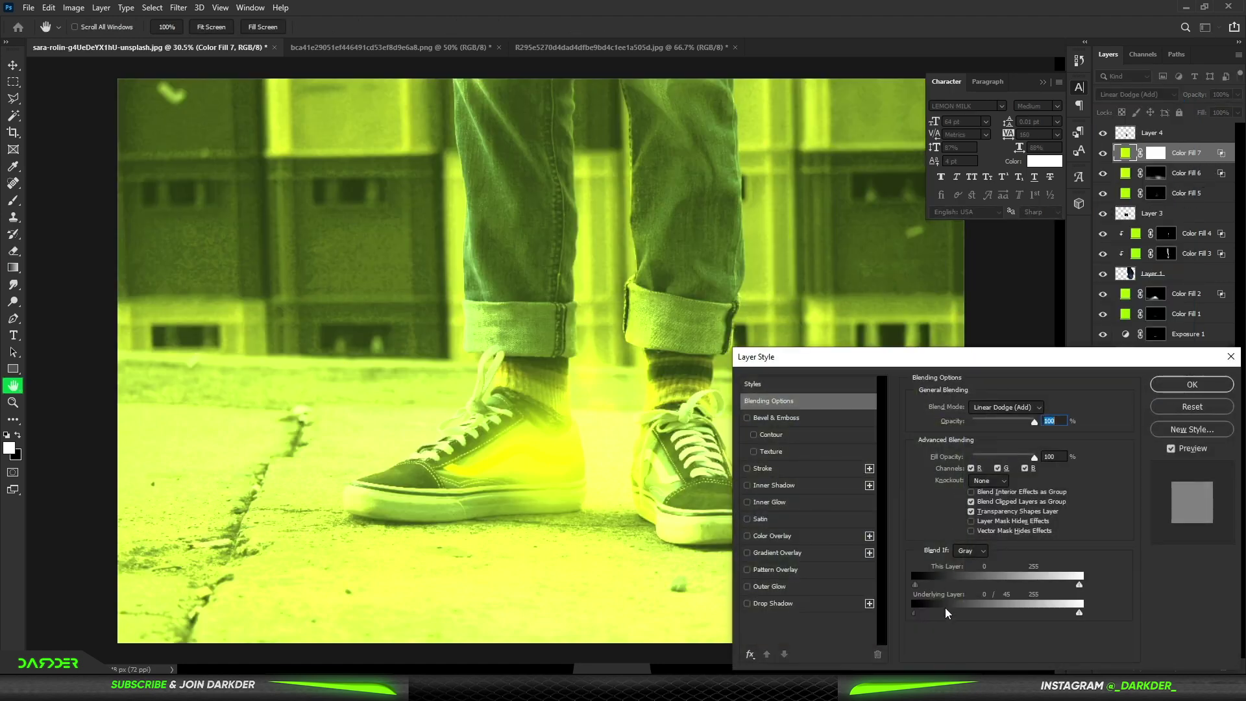
pyautogui.click(1193, 383)
pyautogui.click(1155, 153)
pyautogui.hotkey('ctrl', 'i')
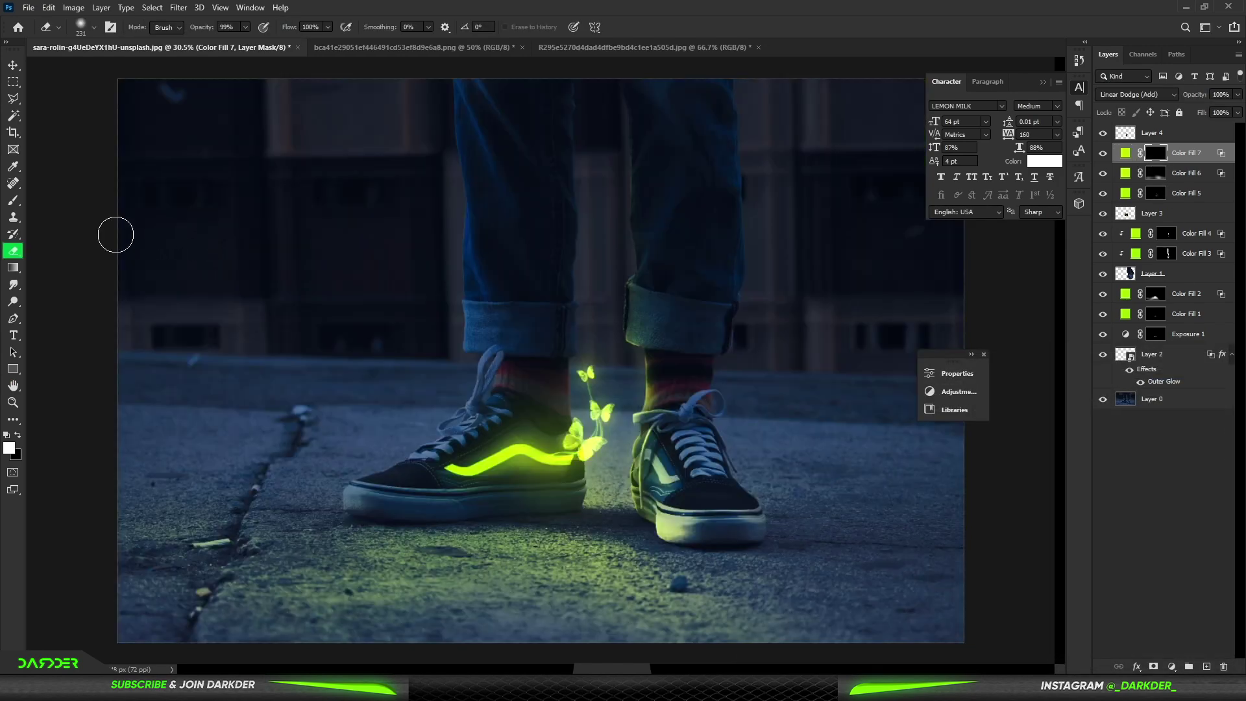
# - Paint white on the fill's mask with a firmer 39 px round brush along the striped shoe's sock edge facing the butterflies
pyautogui.press('b')
pyautogui.rightClick(542, 403)
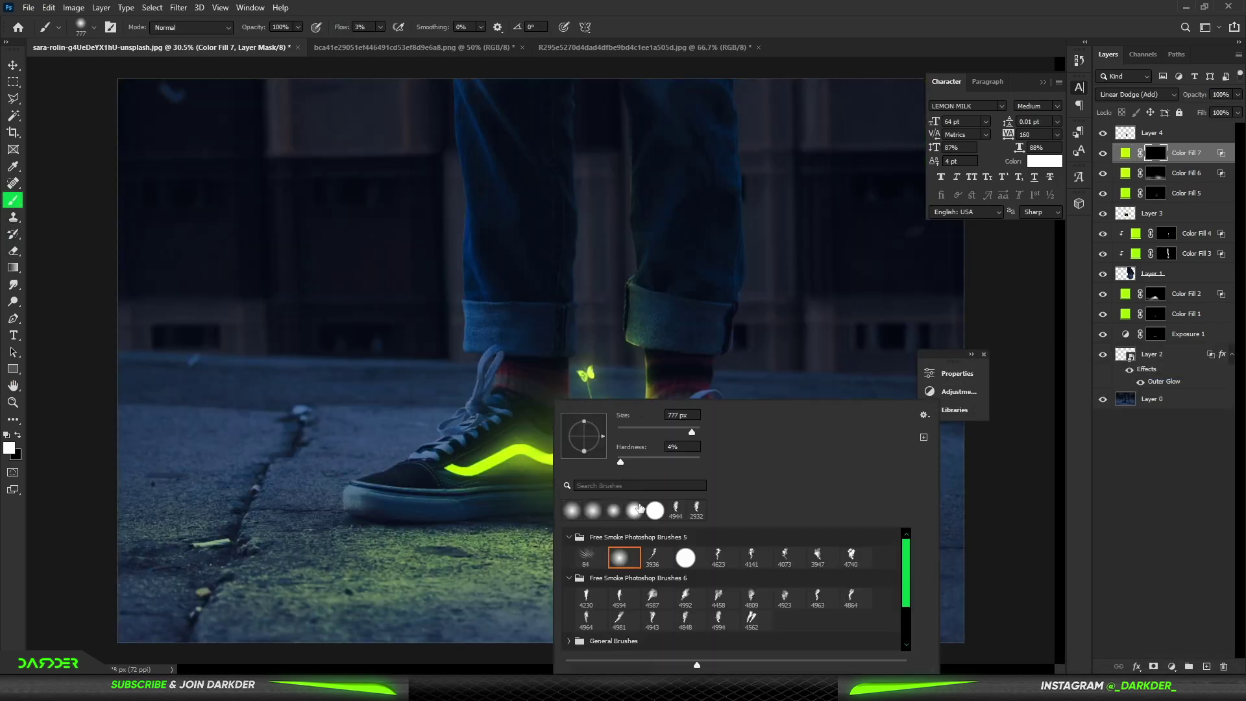
pyautogui.click(685, 558)
pyautogui.press('Return')
pyautogui.moveTo(536, 347); pyautogui.dragTo(470, 350)
pyautogui.scroll(9, 553, 393)
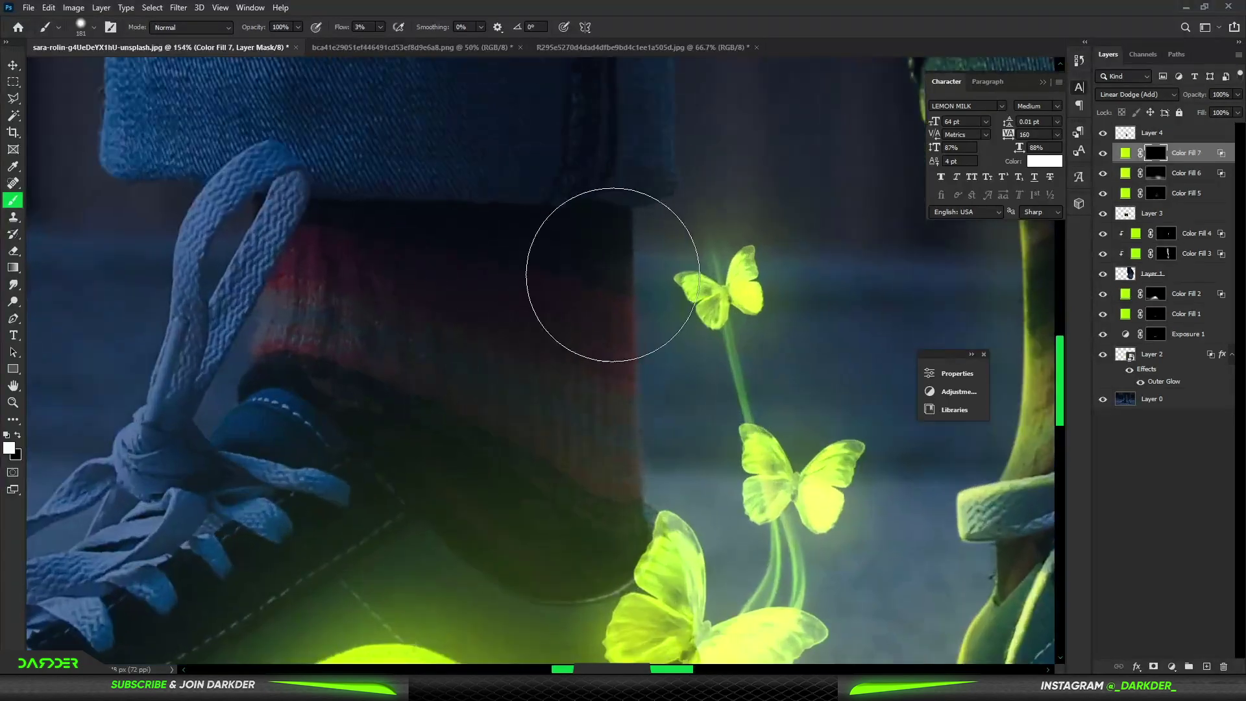
pyautogui.moveTo(612, 275); pyautogui.dragTo(539, 284)
pyautogui.moveTo(612, 217)
pyautogui.mouseDown()
pyautogui.moveTo(609, 440)
pyautogui.moveTo(634, 557)
pyautogui.moveTo(614, 427)
pyautogui.moveTo(614, 213)
pyautogui.moveTo(614, 356)
pyautogui.mouseUp()
pyautogui.rightClick(615, 358)
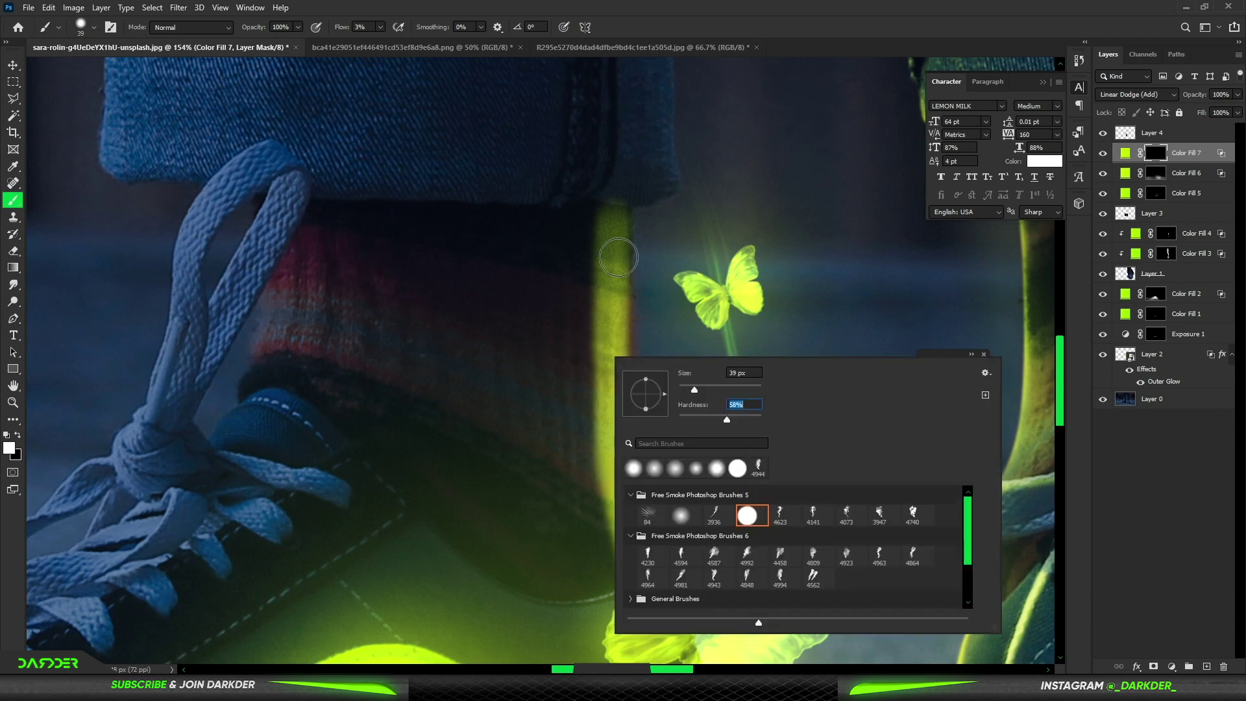
pyautogui.press('Return')
pyautogui.moveTo(612, 301)
pyautogui.mouseDown()
pyautogui.moveTo(638, 543)
pyautogui.moveTo(610, 392)
pyautogui.moveTo(612, 227)
pyautogui.mouseUp()
# - Thin the green light on the sock to a narrow rim by painting its inner side black with a 122 px brush
pyautogui.press('x')
pyautogui.keyDown('alt'); pyautogui.moveTo(568, 265); pyautogui.dragTo(622, 265); pyautogui.keyUp('alt')
pyautogui.moveTo(586, 192)
pyautogui.mouseDown()
pyautogui.moveTo(548, 187)
pyautogui.moveTo(545, 362)
pyautogui.moveTo(556, 322)
pyautogui.moveTo(602, 528)
pyautogui.moveTo(551, 441)
pyautogui.moveTo(564, 536)
pyautogui.moveTo(547, 441)
pyautogui.moveTo(569, 360)
pyautogui.moveTo(570, 194)
pyautogui.moveTo(543, 381)
pyautogui.moveTo(575, 189)
pyautogui.moveTo(575, 402)
pyautogui.mouseUp()
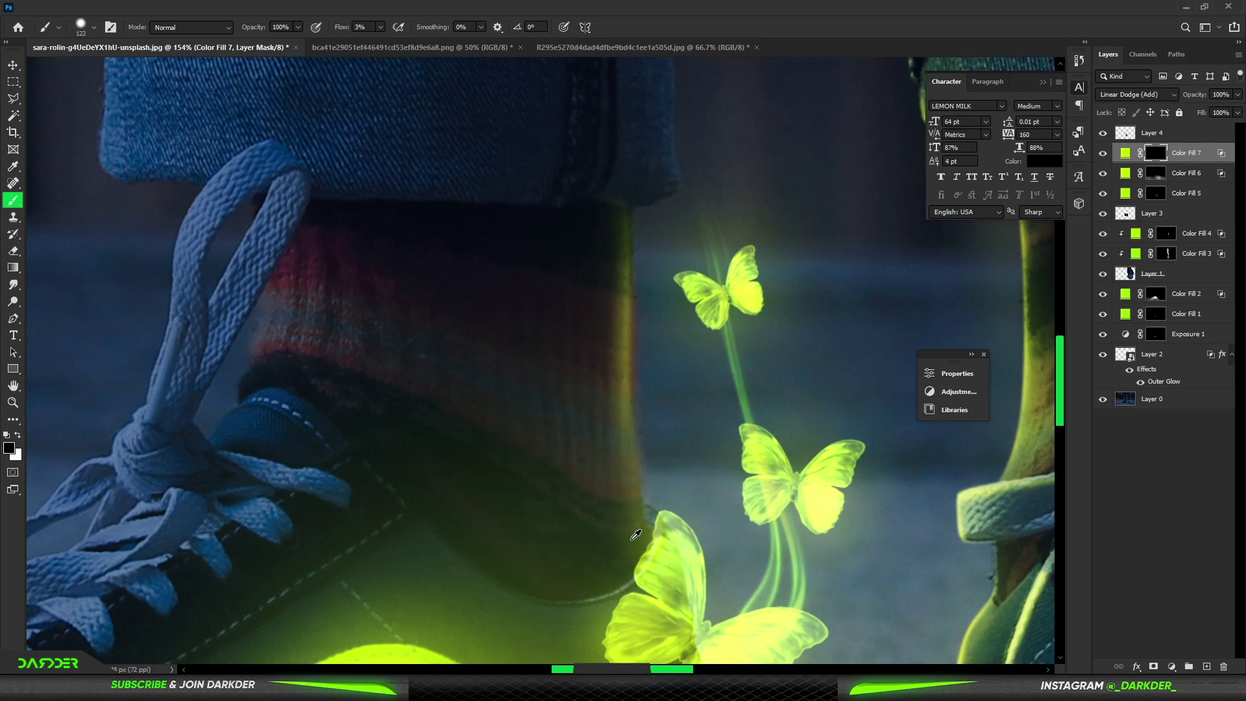
# - Paint green light along the edge of the jeans cuff above the butterflies, soften its inner side with black, and undo the last strokes
pyautogui.keyDown('alt'); pyautogui.scroll(-8, 575, 402); pyautogui.keyUp('alt')
pyautogui.keyDown('alt'); pyautogui.scroll(8, 566, 267); pyautogui.keyUp('alt')
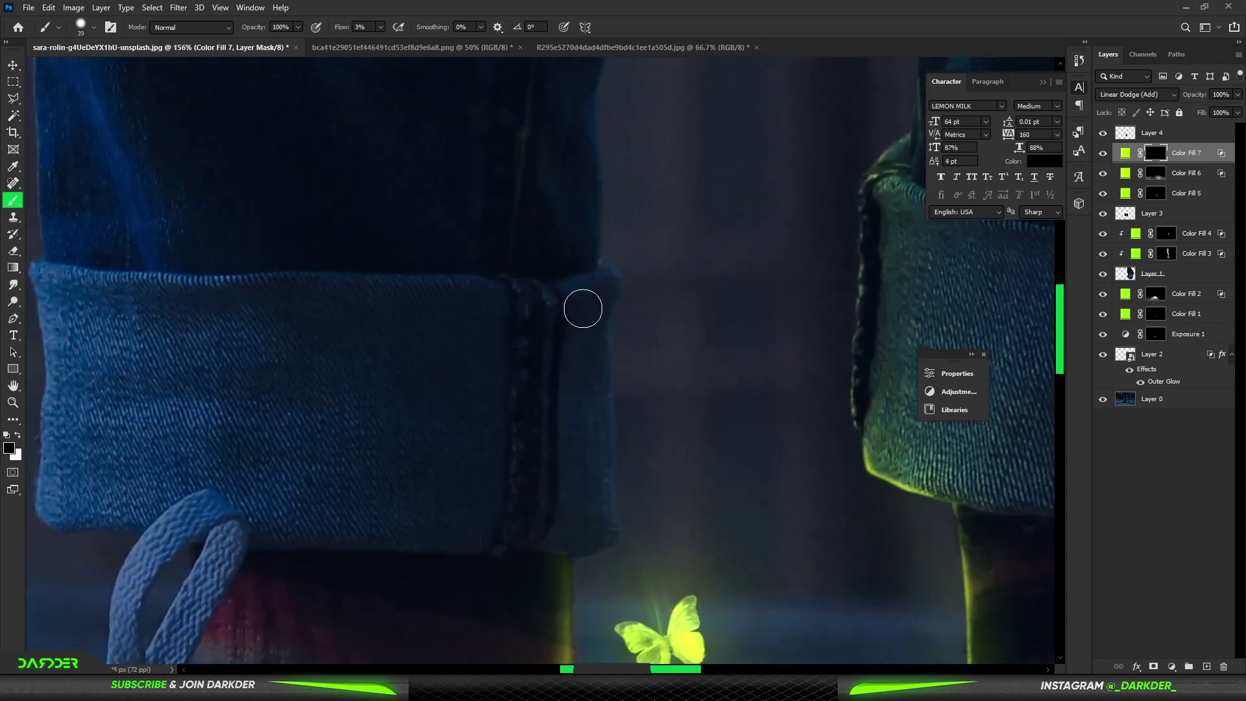
pyautogui.press('x')
pyautogui.moveTo(597, 286)
pyautogui.mouseDown()
pyautogui.moveTo(598, 527)
pyautogui.moveTo(571, 527)
pyautogui.moveTo(591, 307)
pyautogui.moveTo(565, 322)
pyautogui.moveTo(561, 511)
pyautogui.mouseUp()
pyautogui.press('x')
pyautogui.keyDown('alt'); pyautogui.rightClick(546, 358); pyautogui.keyUp('alt')
pyautogui.moveTo(577, 277)
pyautogui.mouseDown()
pyautogui.moveTo(557, 400)
pyautogui.moveTo(550, 313)
pyautogui.moveTo(564, 275)
pyautogui.moveTo(535, 524)
pyautogui.moveTo(514, 527)
pyautogui.moveTo(499, 502)
pyautogui.moveTo(492, 521)
pyautogui.moveTo(530, 515)
pyautogui.moveTo(336, 514)
pyautogui.moveTo(483, 477)
pyautogui.moveTo(542, 500)
pyautogui.mouseUp()
pyautogui.press('x')
pyautogui.hotkey('ctrl', 'z')
pyautogui.hotkey('ctrl', 'z')
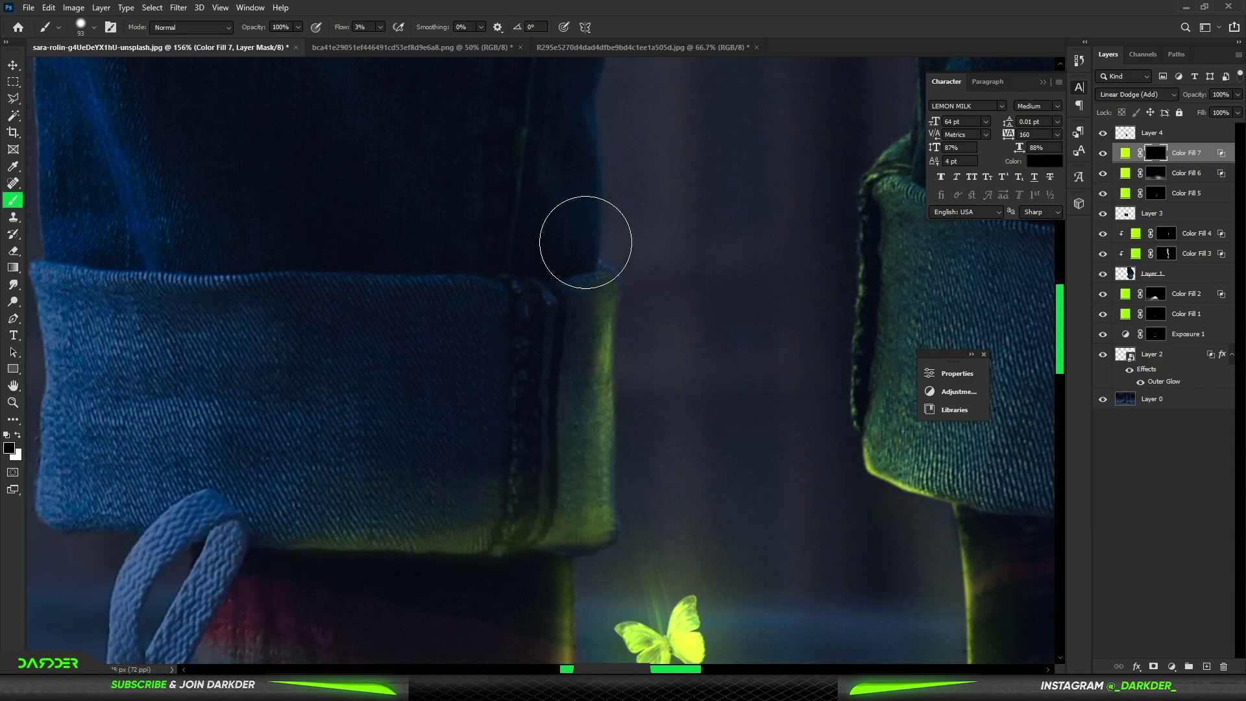
# - Paint green light up the inner edge of the same trouser leg above the cuff and fade it with a 206 px black brush
pyautogui.scroll(-8, 578, 352)
pyautogui.scroll(4, 642, 326)
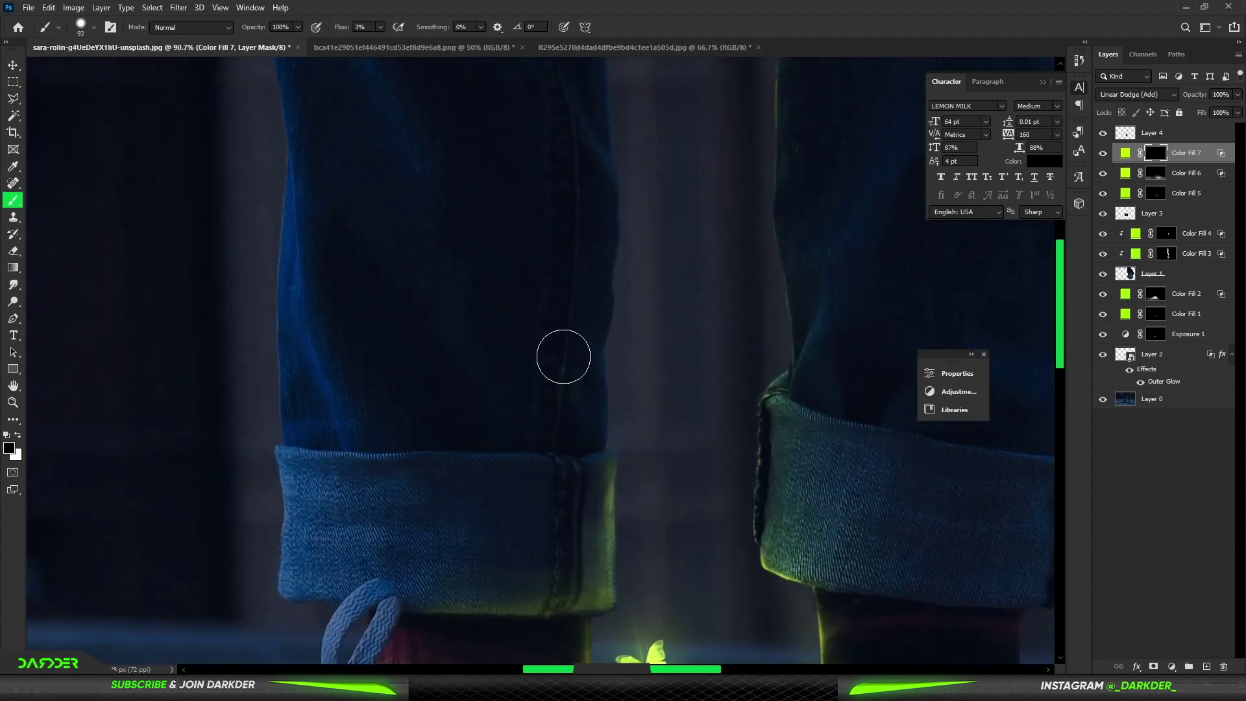
pyautogui.press('x')
pyautogui.moveTo(578, 442)
pyautogui.mouseDown()
pyautogui.moveTo(592, 236)
pyautogui.moveTo(581, 114)
pyautogui.moveTo(570, 254)
pyautogui.mouseUp()
pyautogui.press('x')
pyautogui.keyDown('alt'); pyautogui.rightClick(553, 155); pyautogui.keyUp('alt')
pyautogui.moveTo(539, 163)
pyautogui.mouseDown()
pyautogui.moveTo(537, 440)
pyautogui.moveTo(528, 211)
pyautogui.moveTo(533, 378)
pyautogui.moveTo(552, 195)
pyautogui.moveTo(501, 89)
pyautogui.moveTo(658, 131)
pyautogui.moveTo(652, 95)
pyautogui.mouseUp()
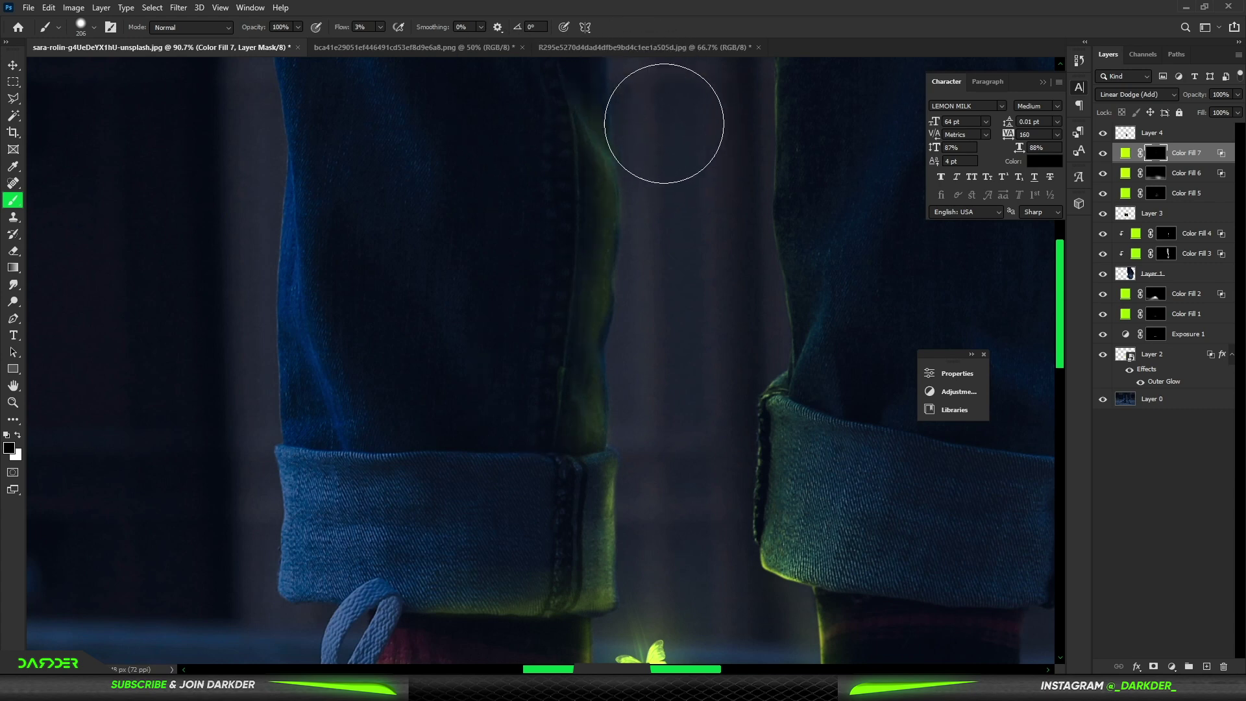
pyautogui.keyDown('alt'); pyautogui.scroll(-5, 683, 326); pyautogui.keyUp('alt')
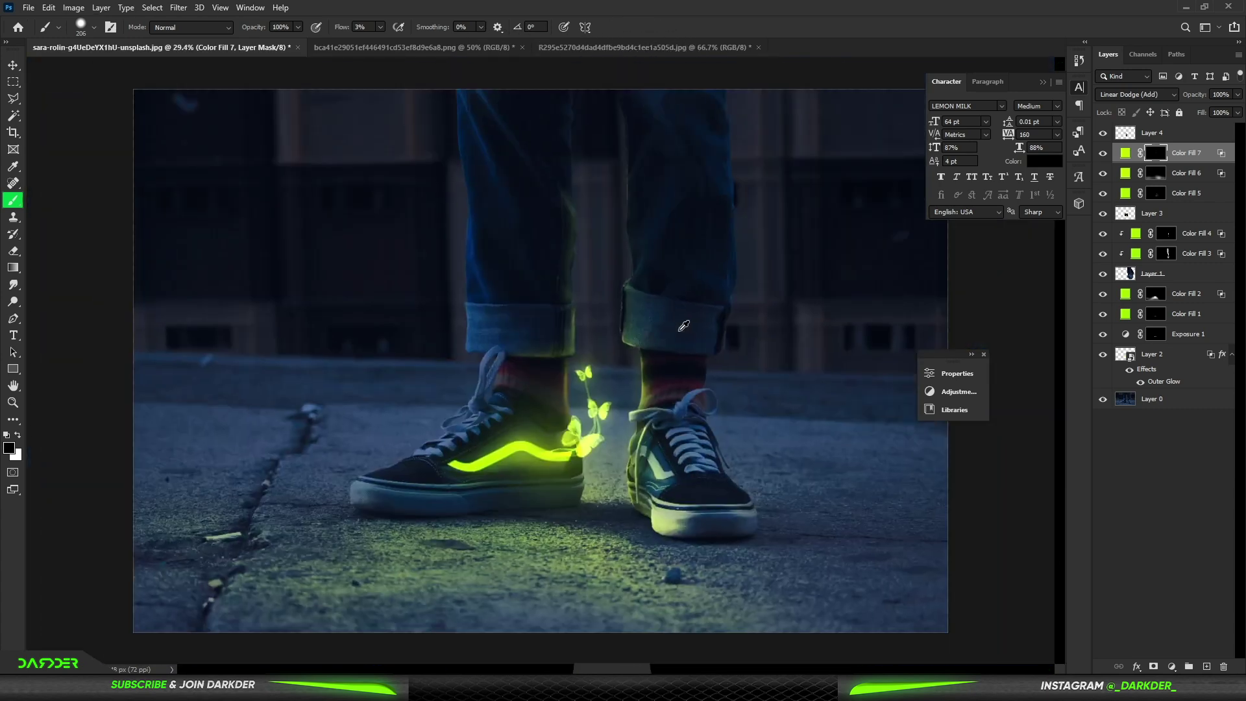
pyautogui.keyDown('alt'); pyautogui.scroll(1, 607, 207); pyautogui.keyUp('alt')
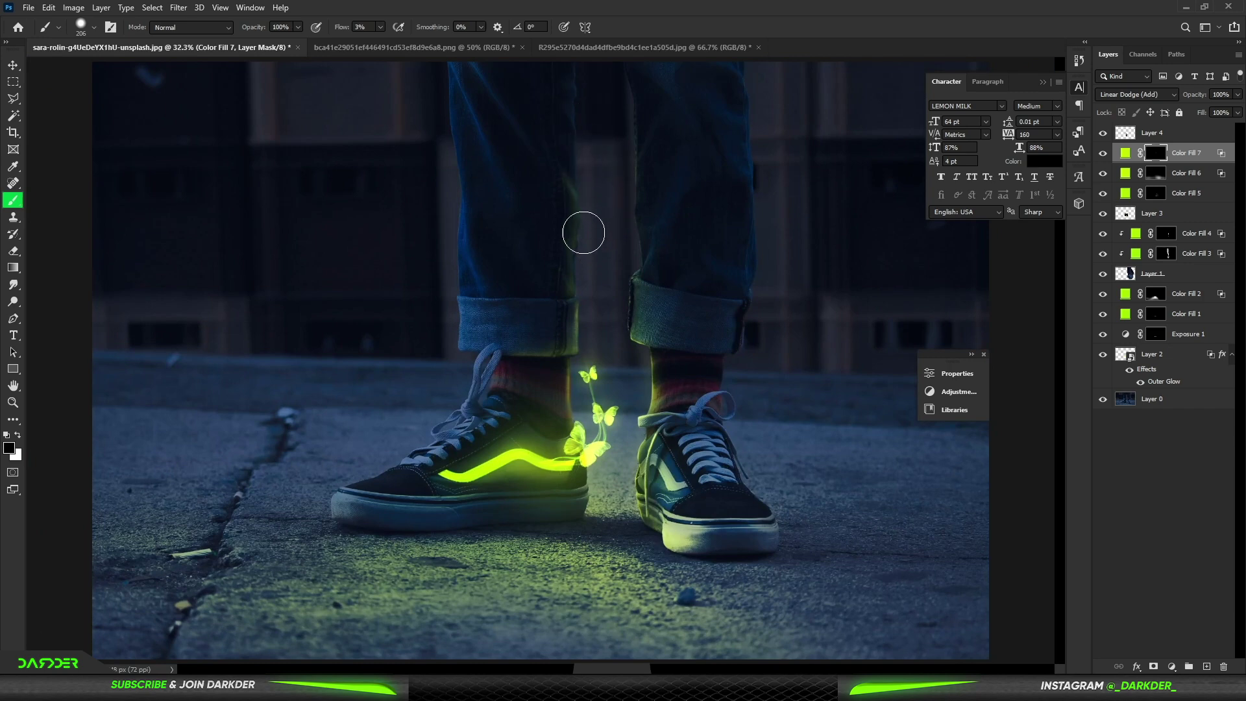
pyautogui.keyDown('alt'); pyautogui.scroll(-3, 689, 253); pyautogui.keyUp('alt')
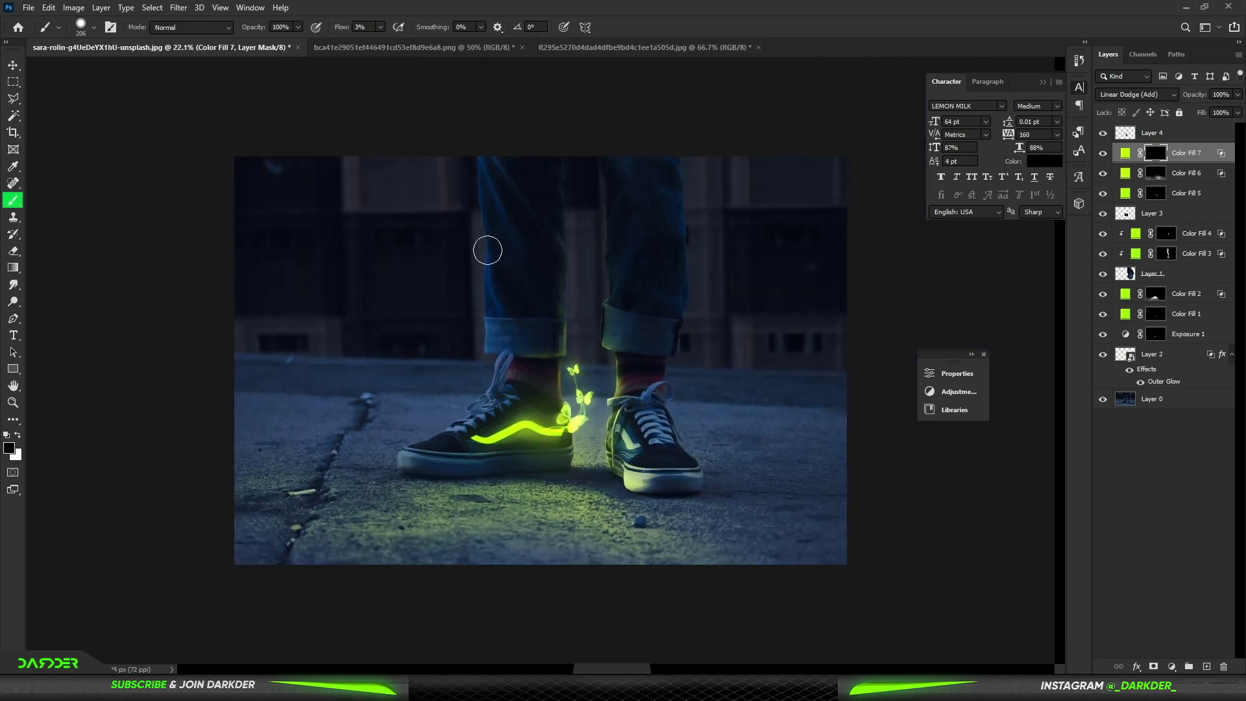